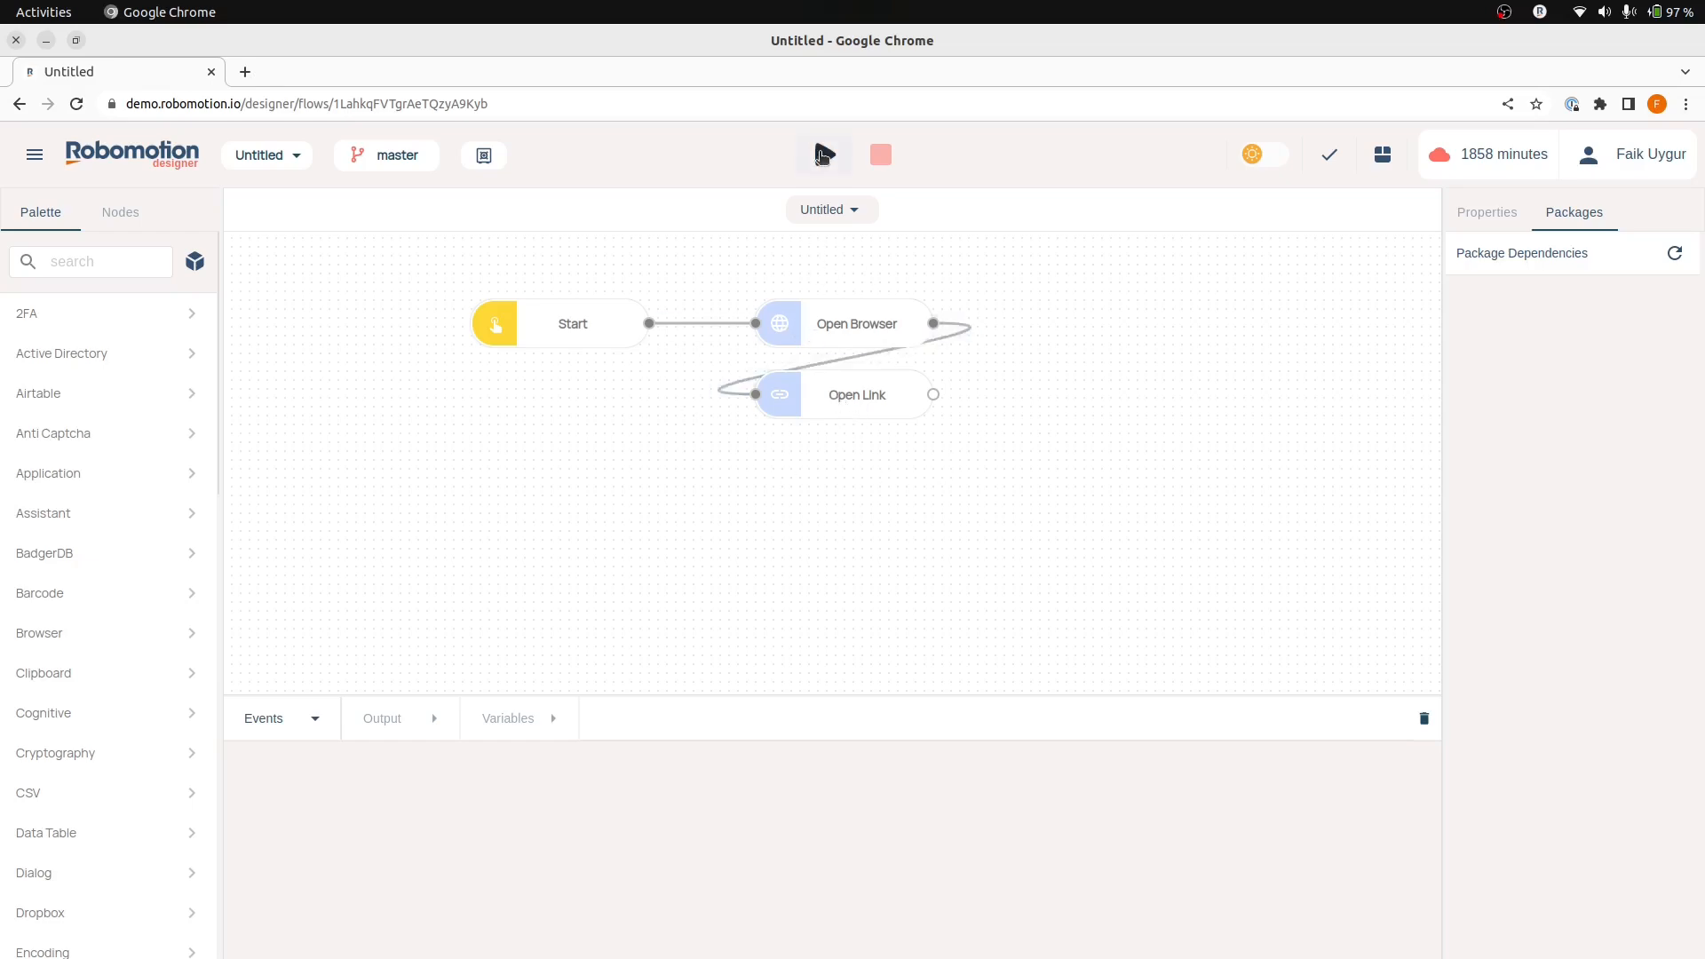
Test-run the flow on the Blue Steel desktop robot, closing the launched browser and stopping the flow
click(824, 156)
click(841, 197)
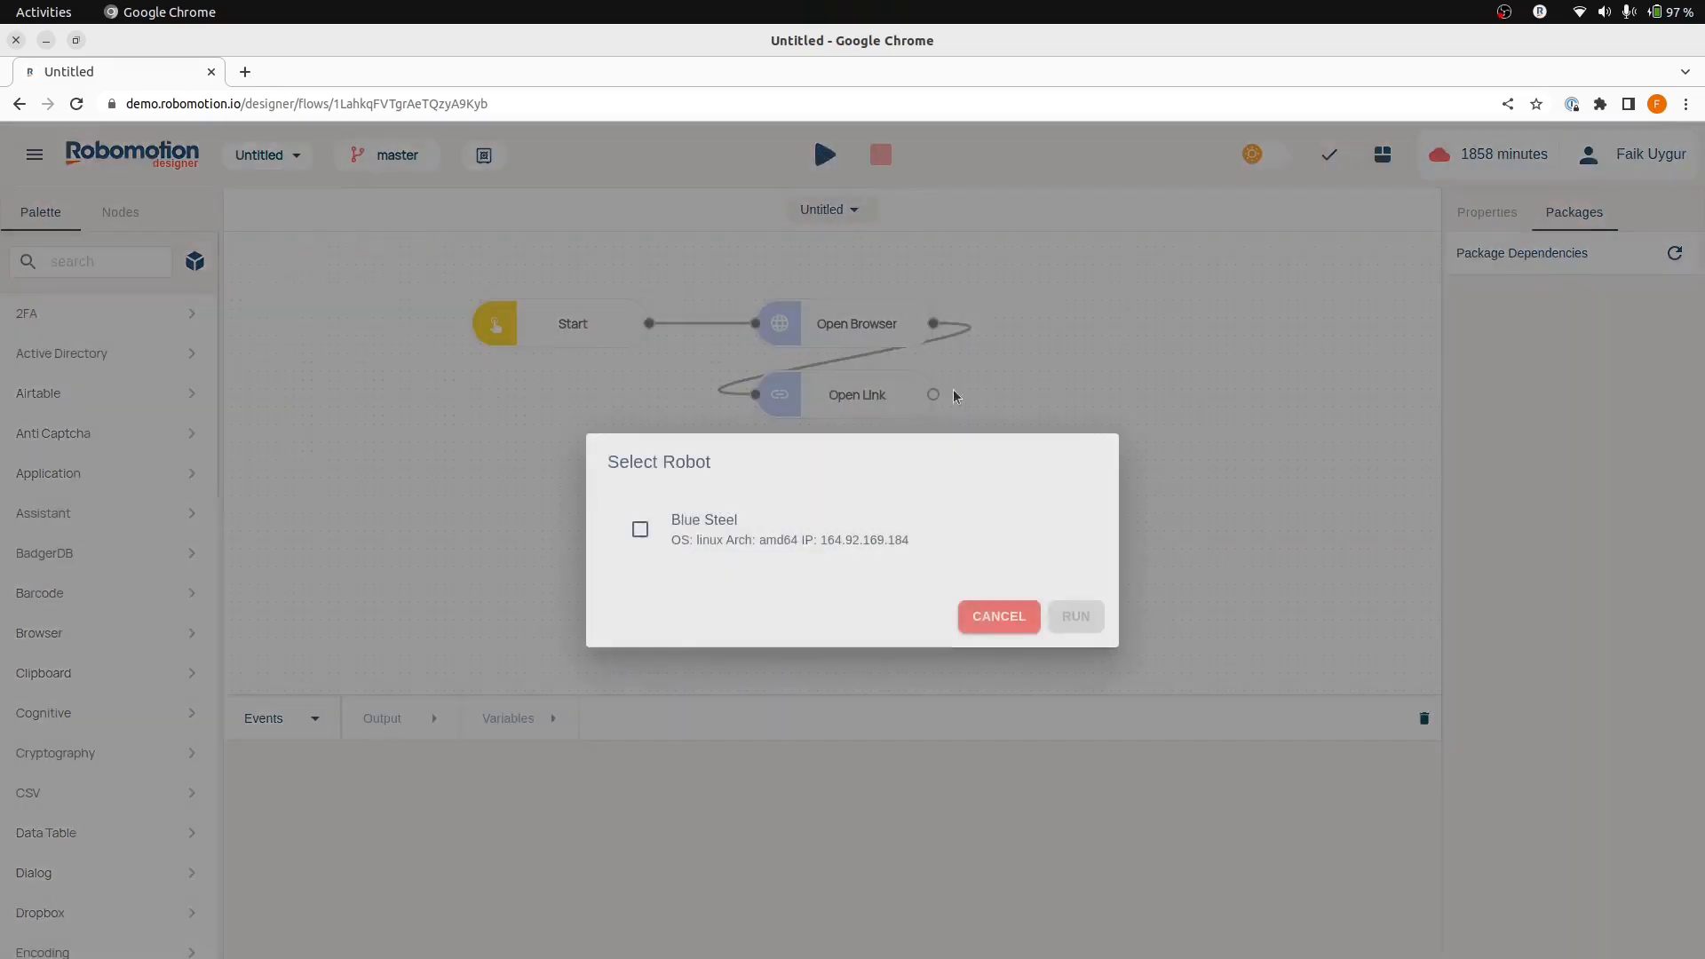
click(878, 548)
click(1076, 618)
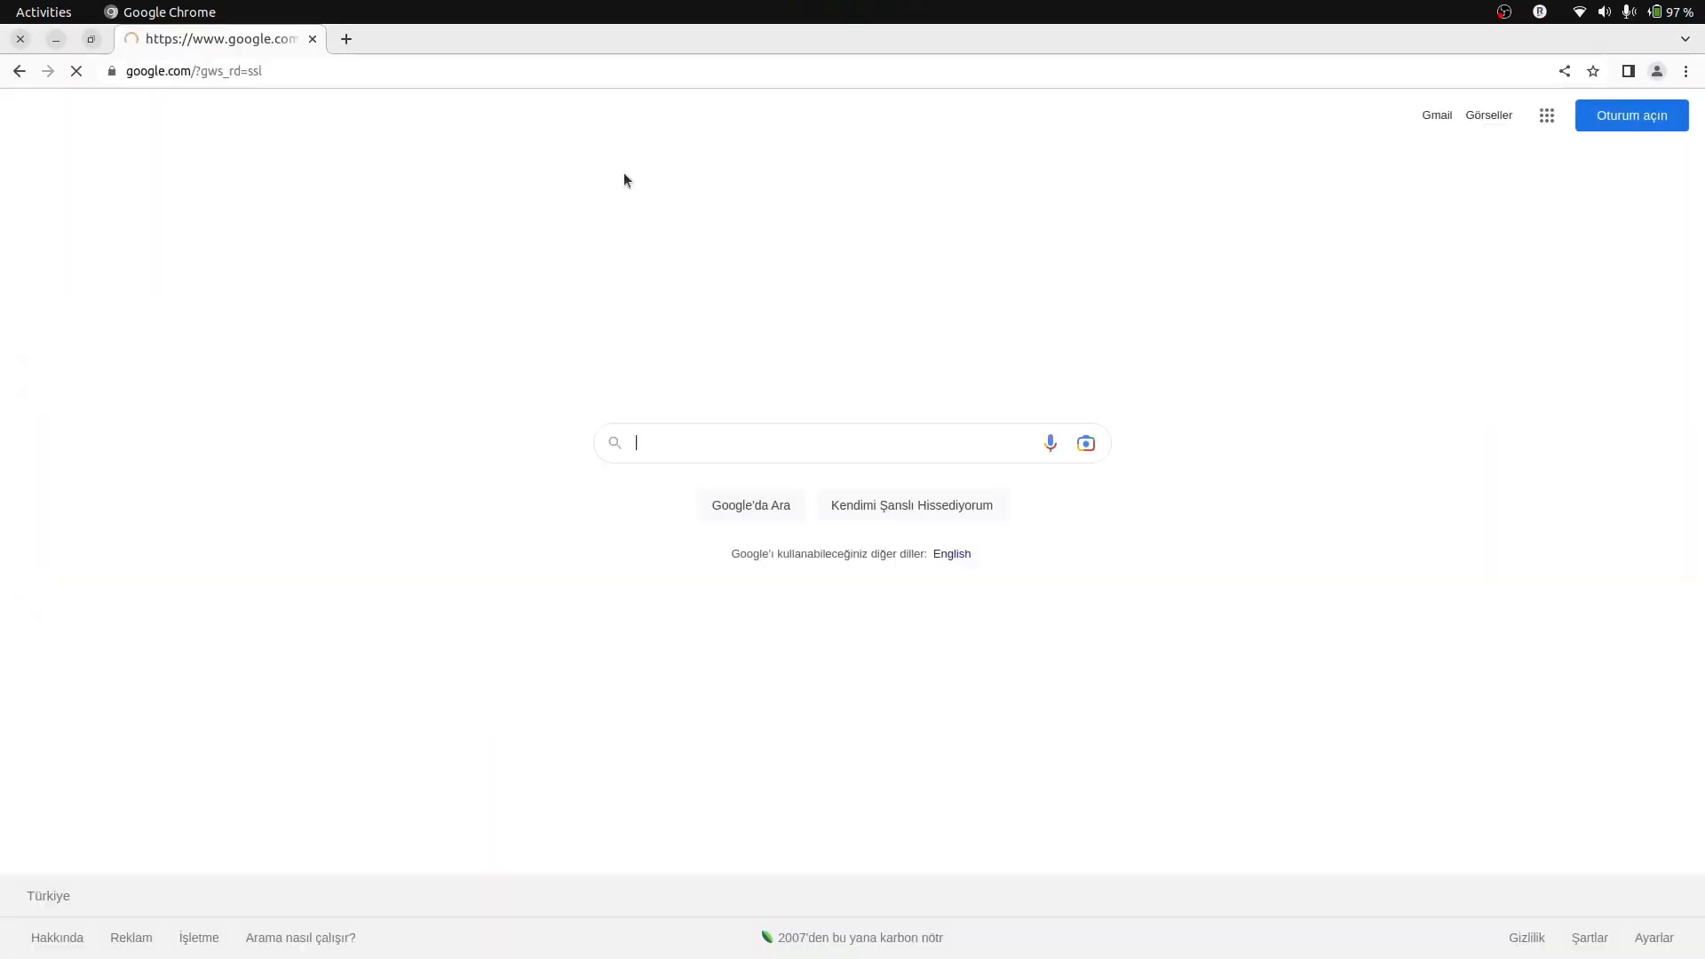
click(20, 39)
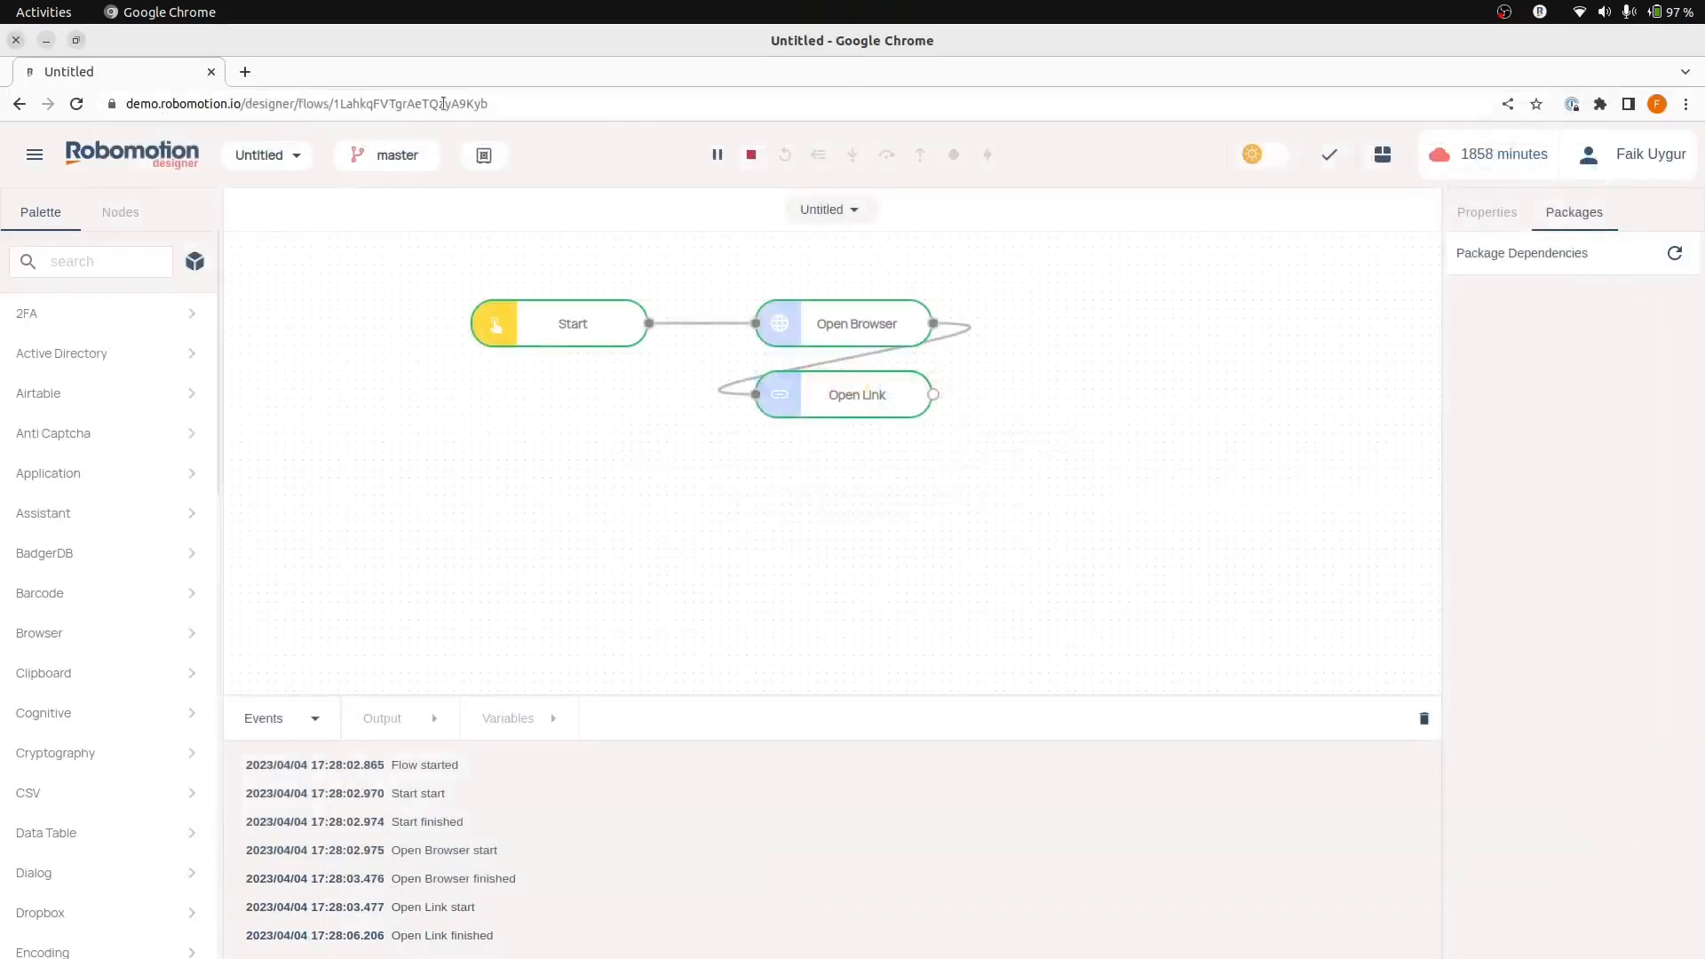
click(754, 152)
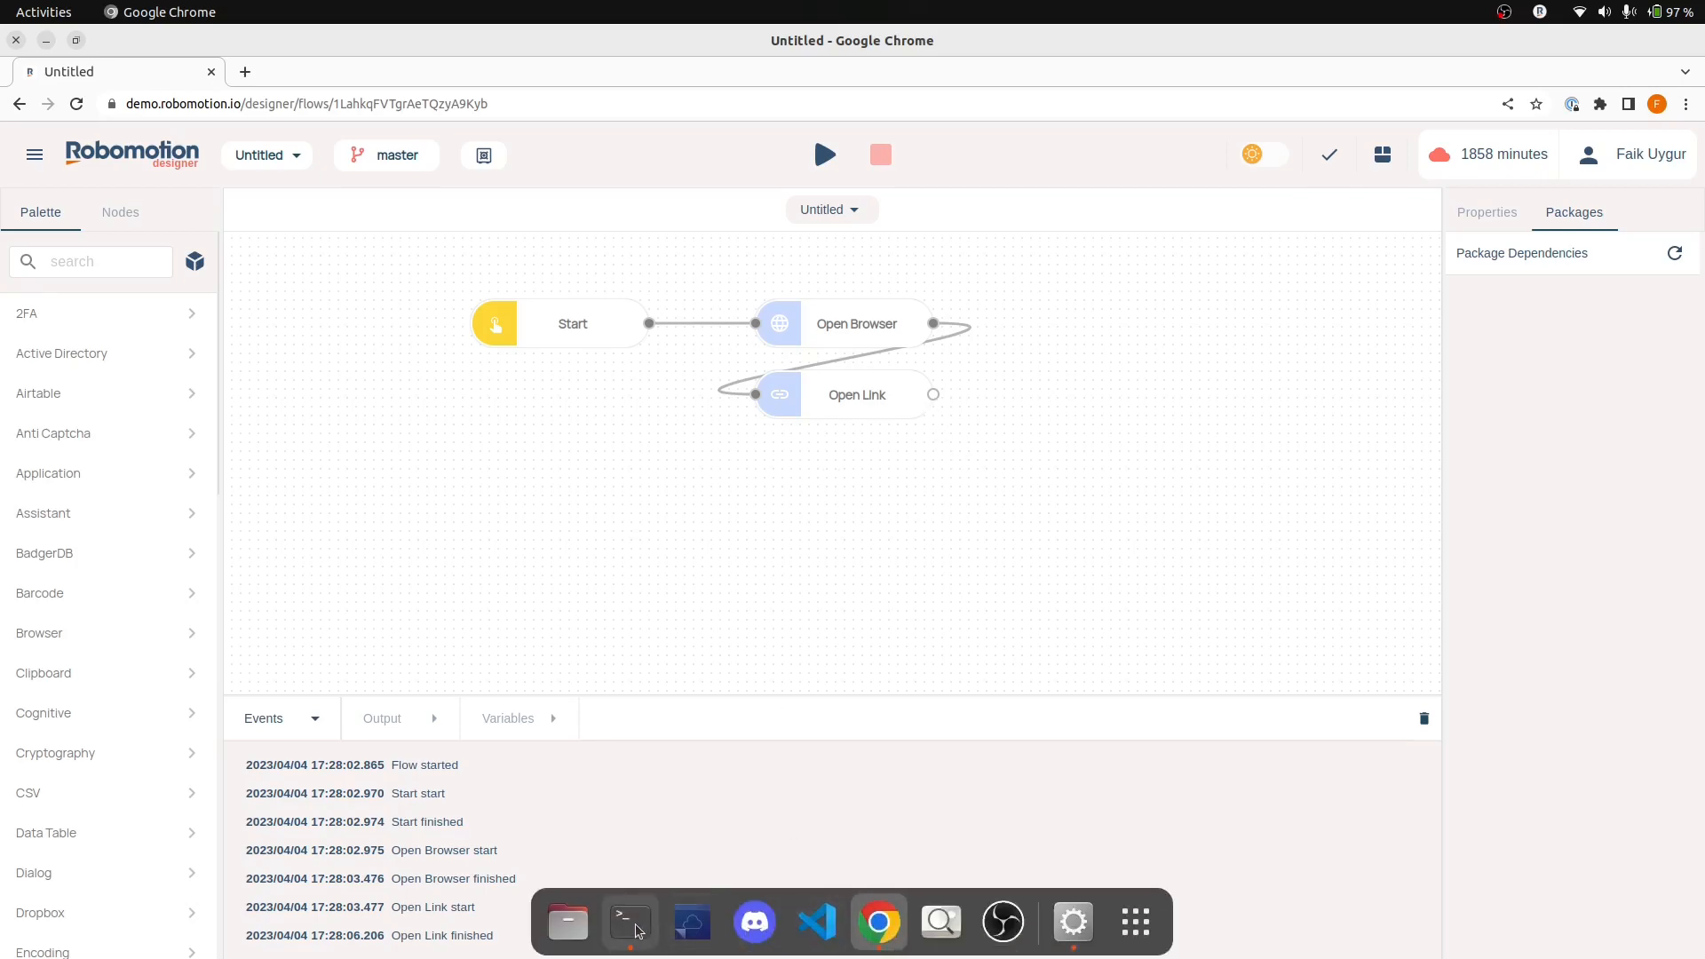
Switch to the Terminal and check the robot's driver version with .config/robomotion/bin/chromedriver --version
click(631, 922)
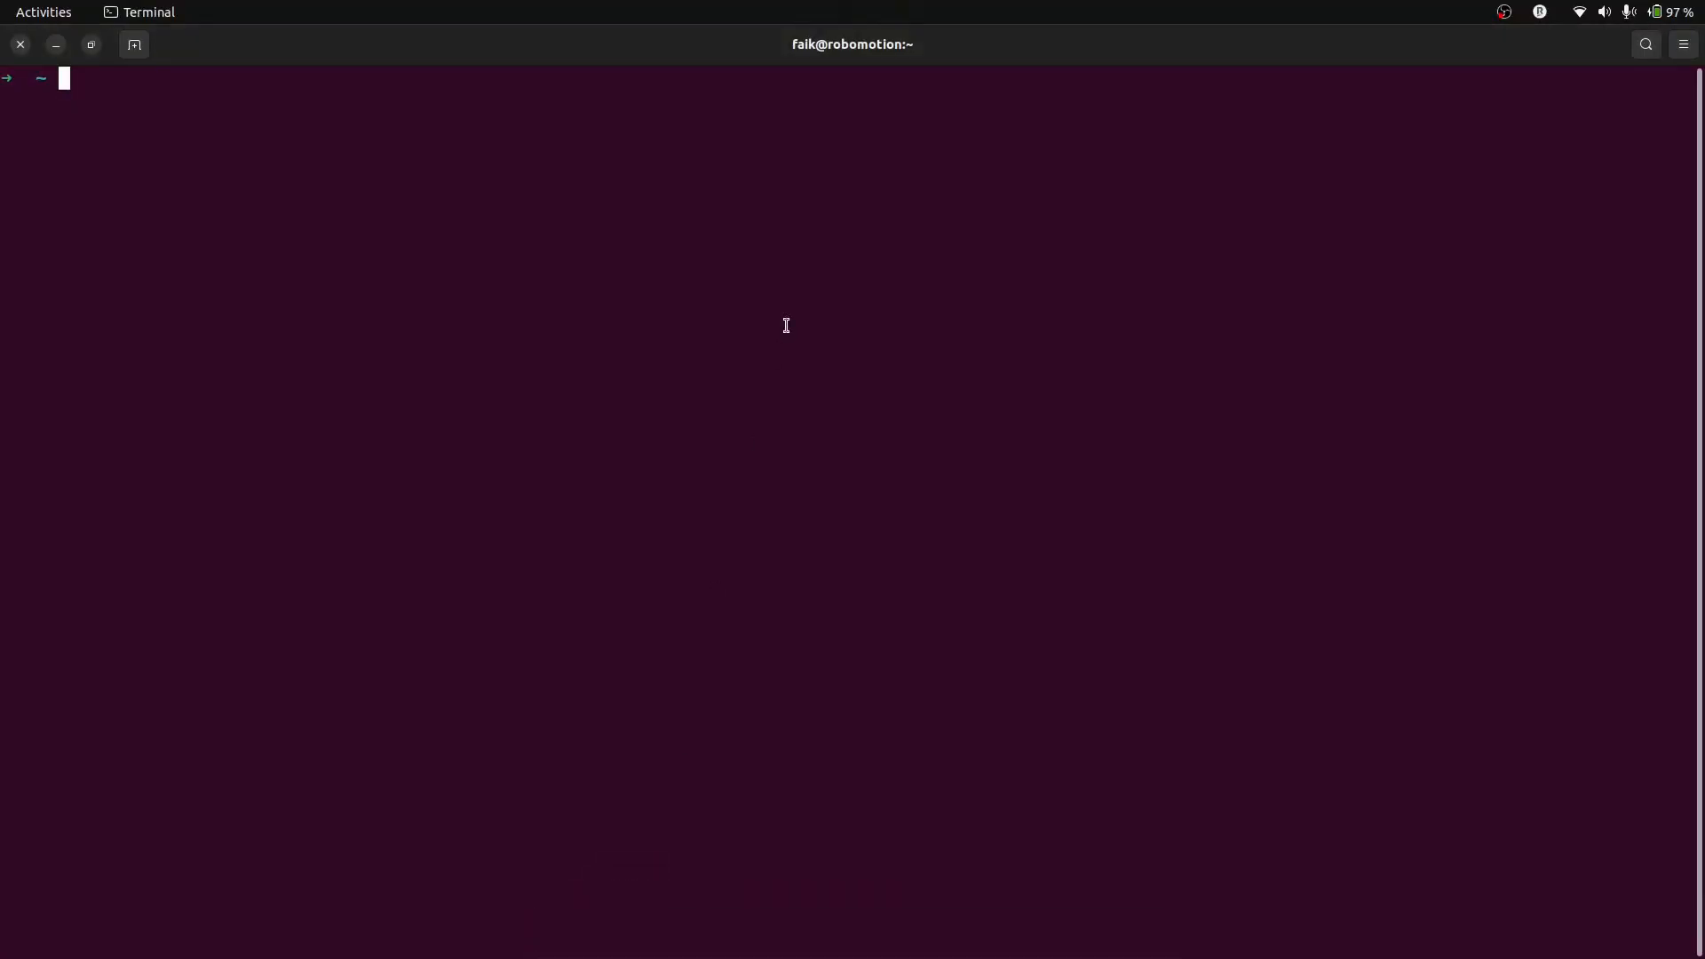
key(ctrl+r)
text(chrom)
key(End)
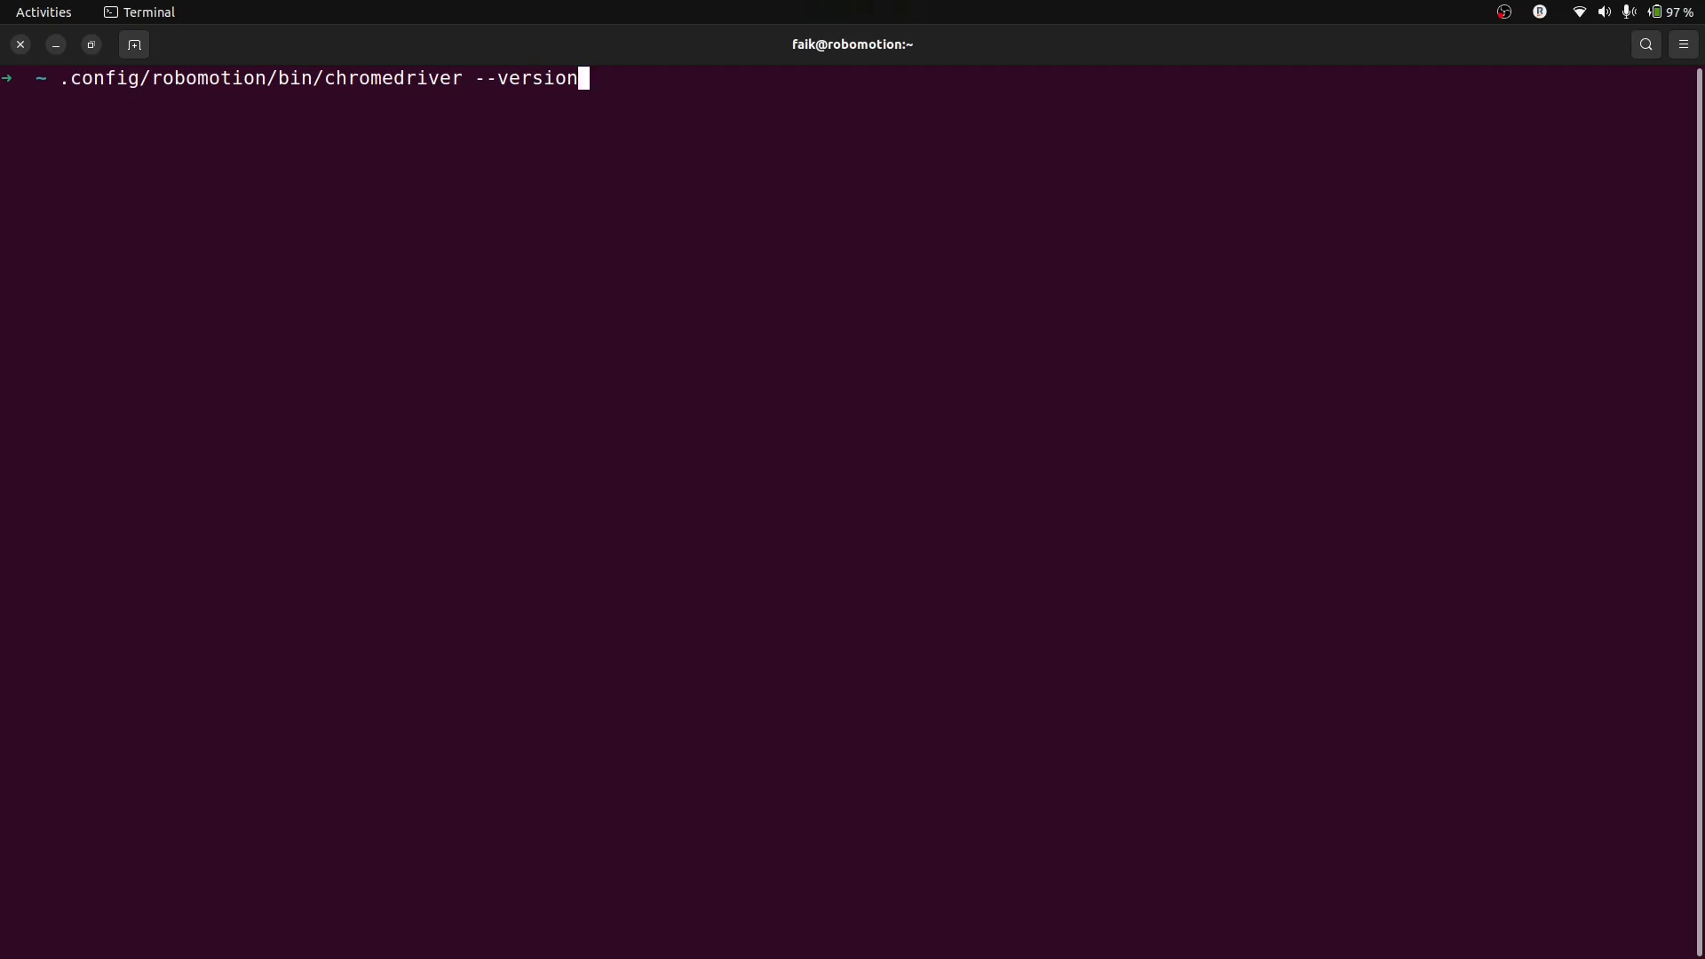
key(Return)
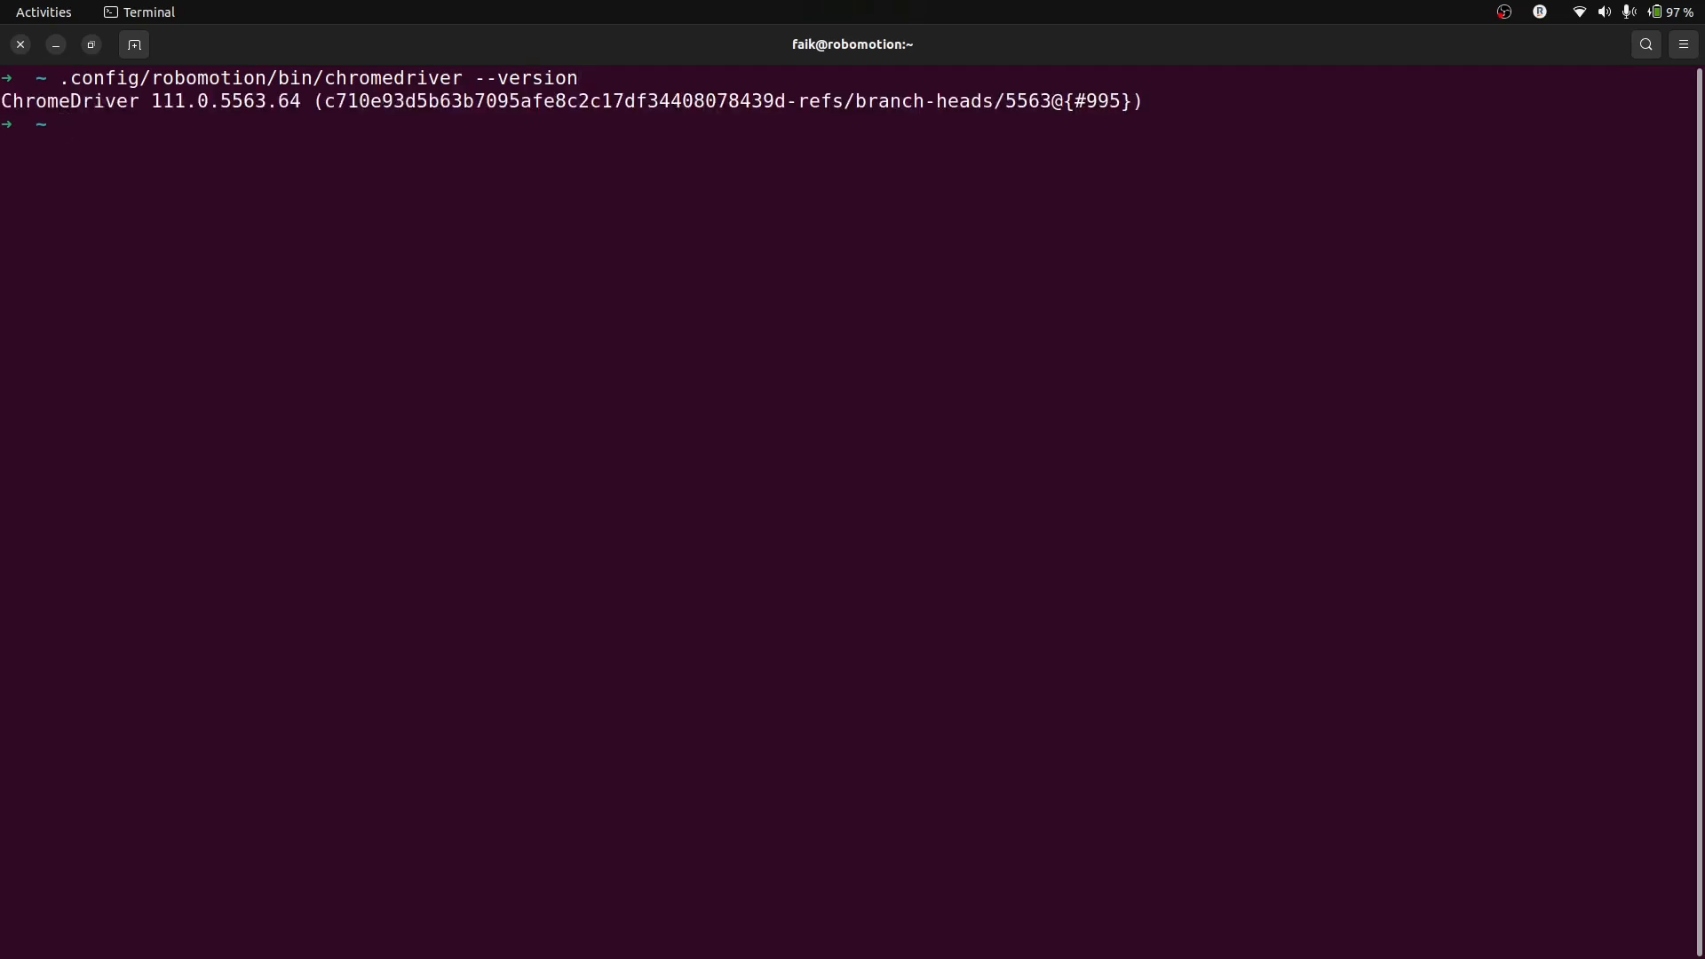
text(%LOCALAPPDATA%)
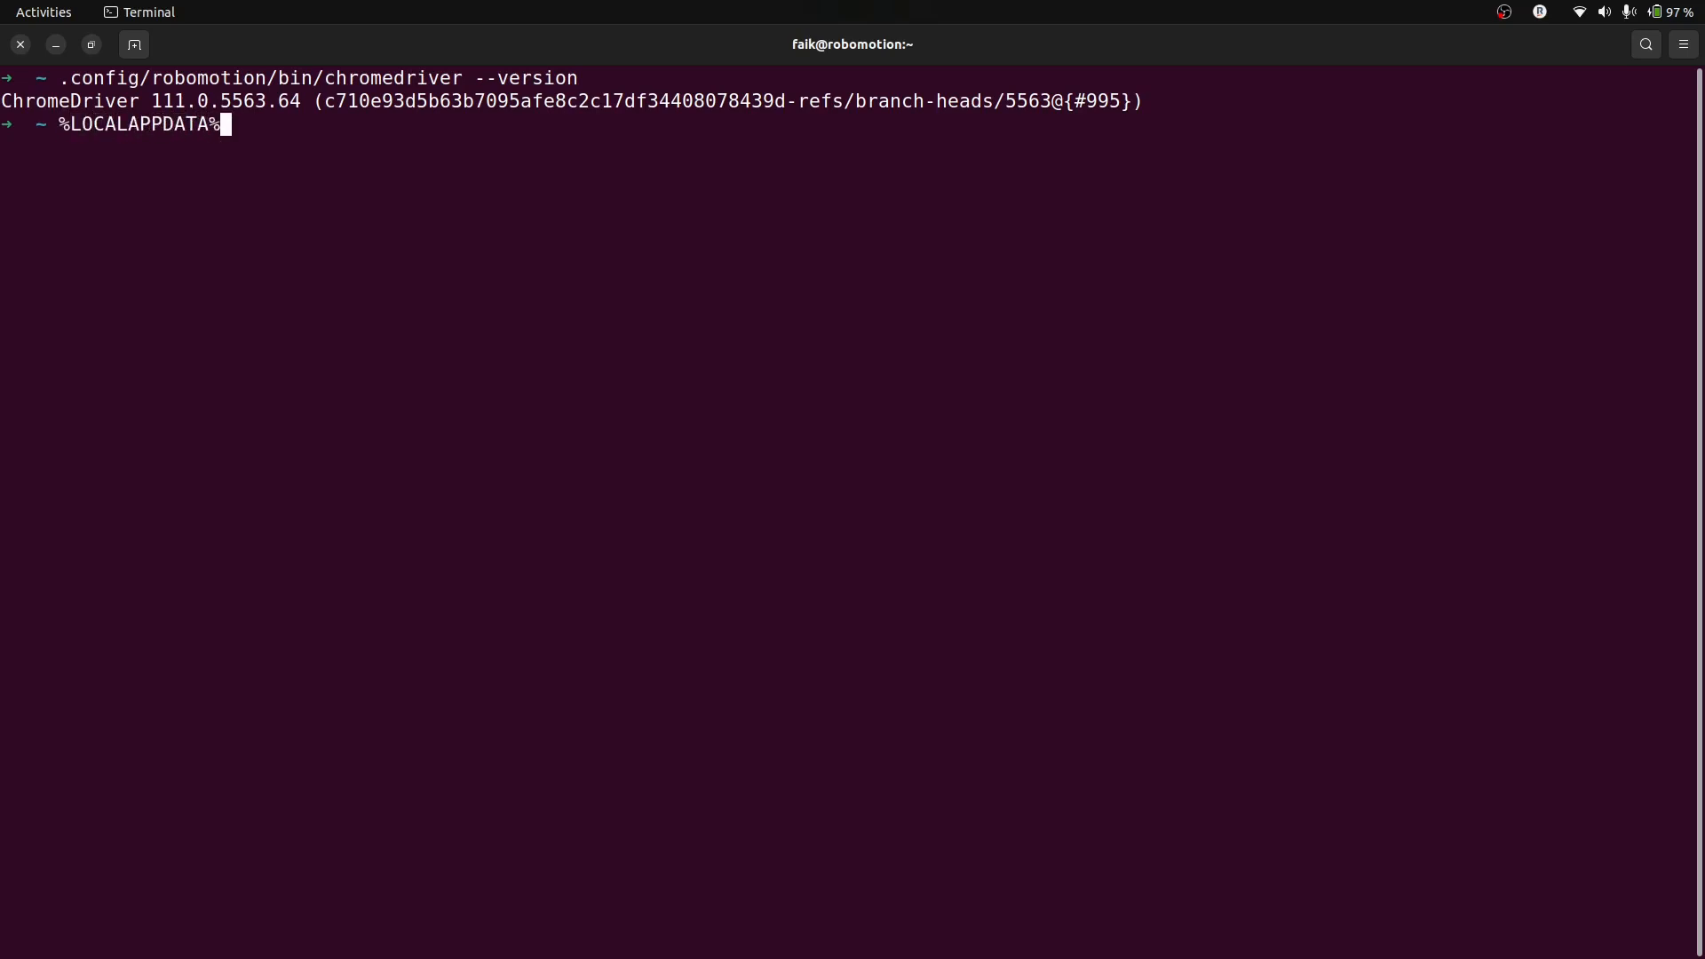
text(/Robomotion/bin/)
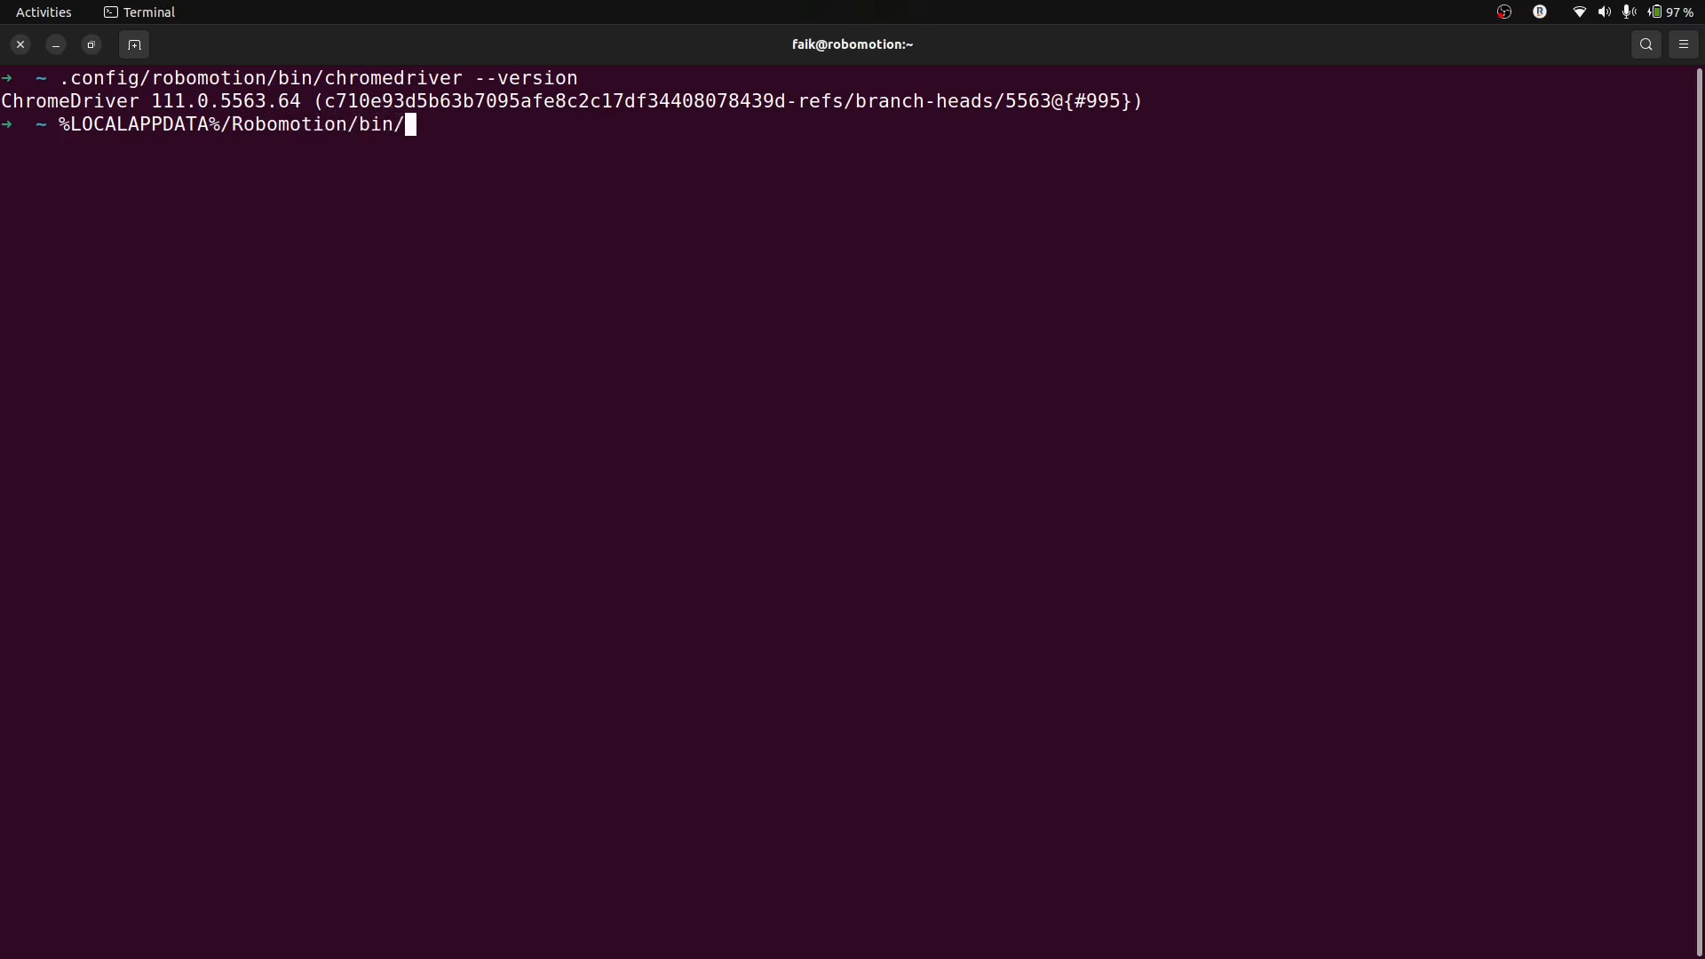
text(chromedriver --)
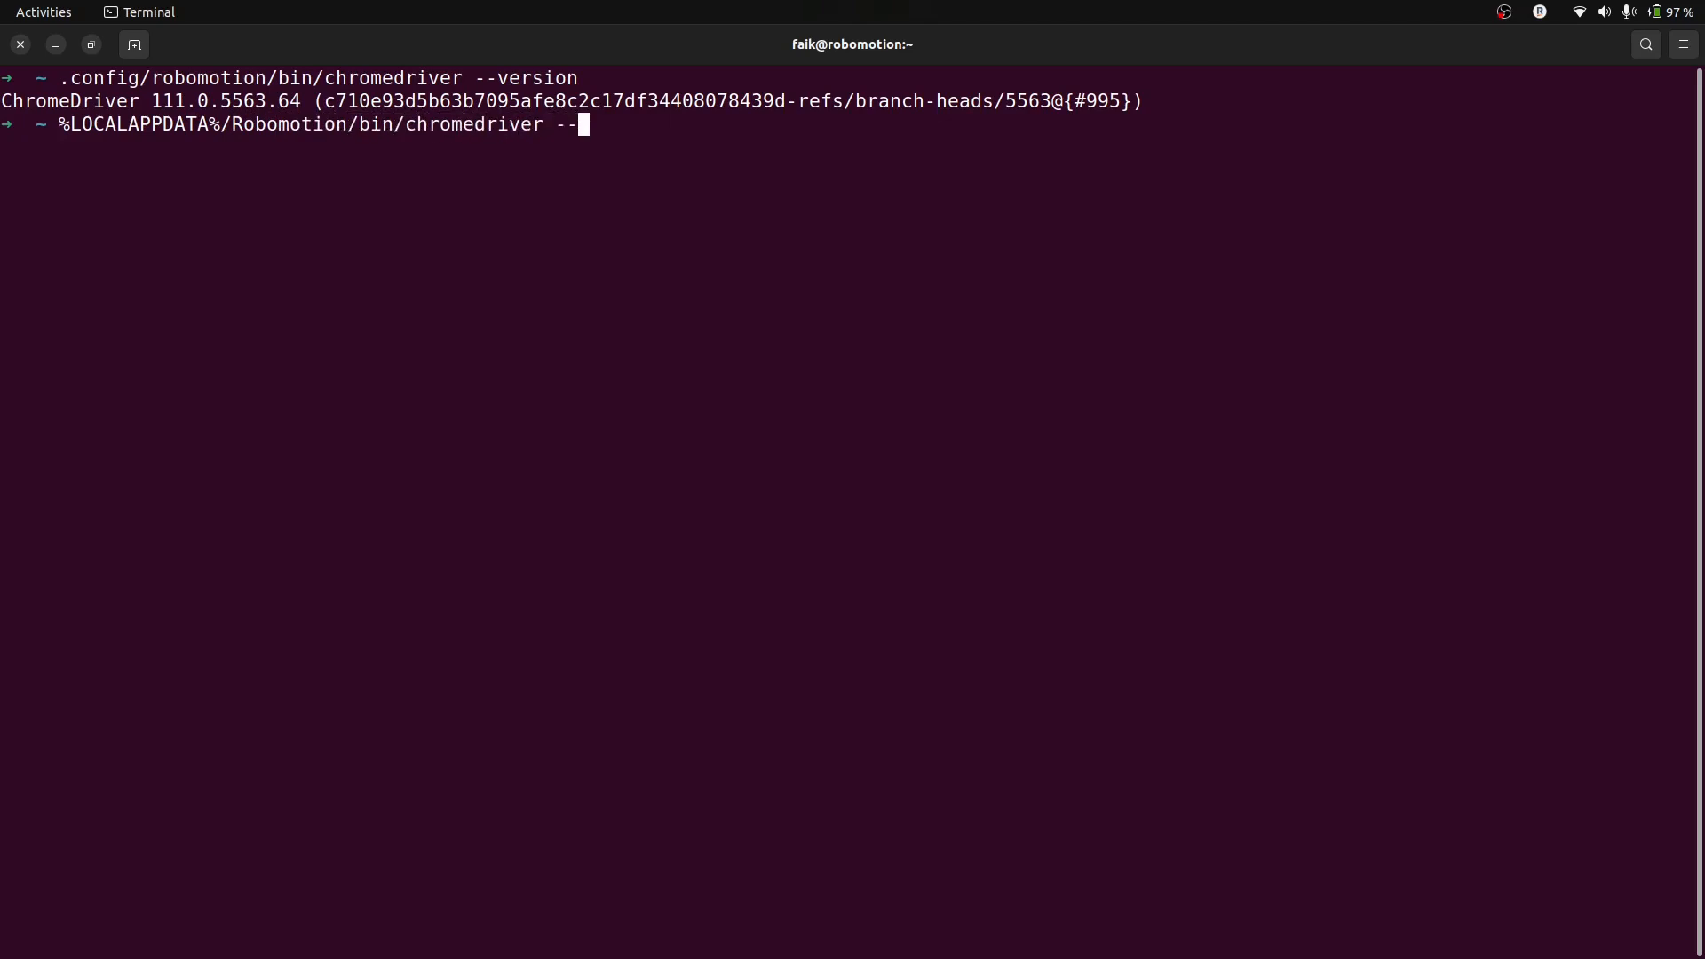
text(version)
key(ctrl+u)
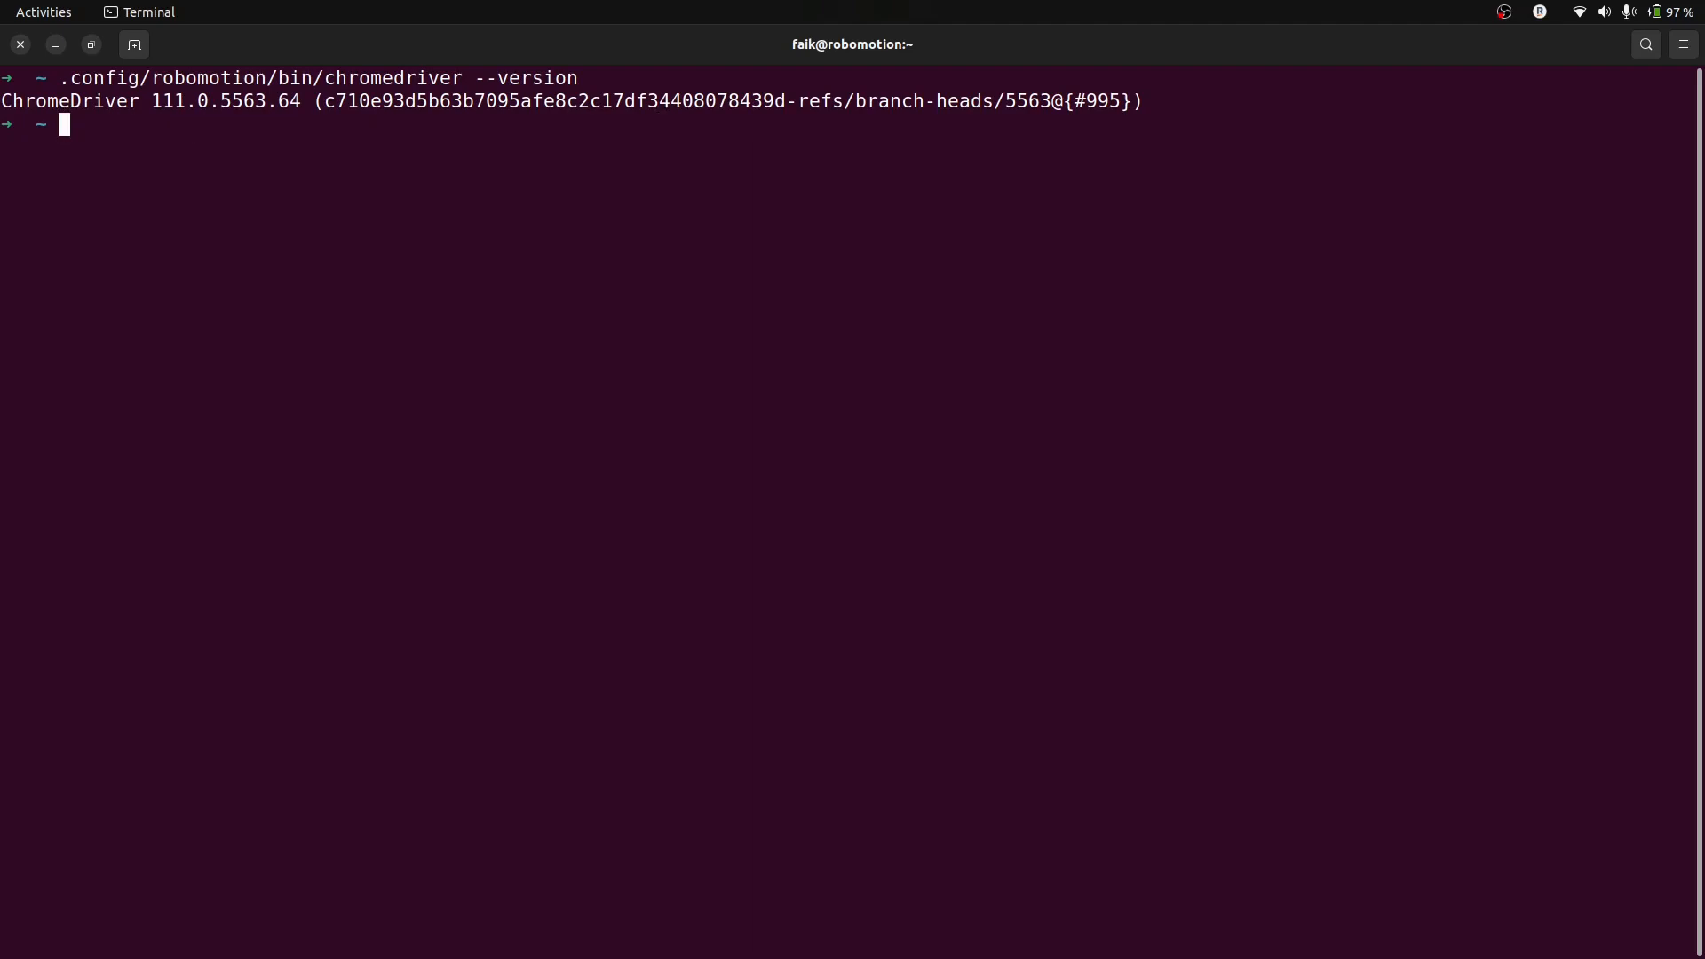
Check the installed Chrome browser's version by running google-chrome --version
key(ctrl+r)
text(goo)
key(Right)
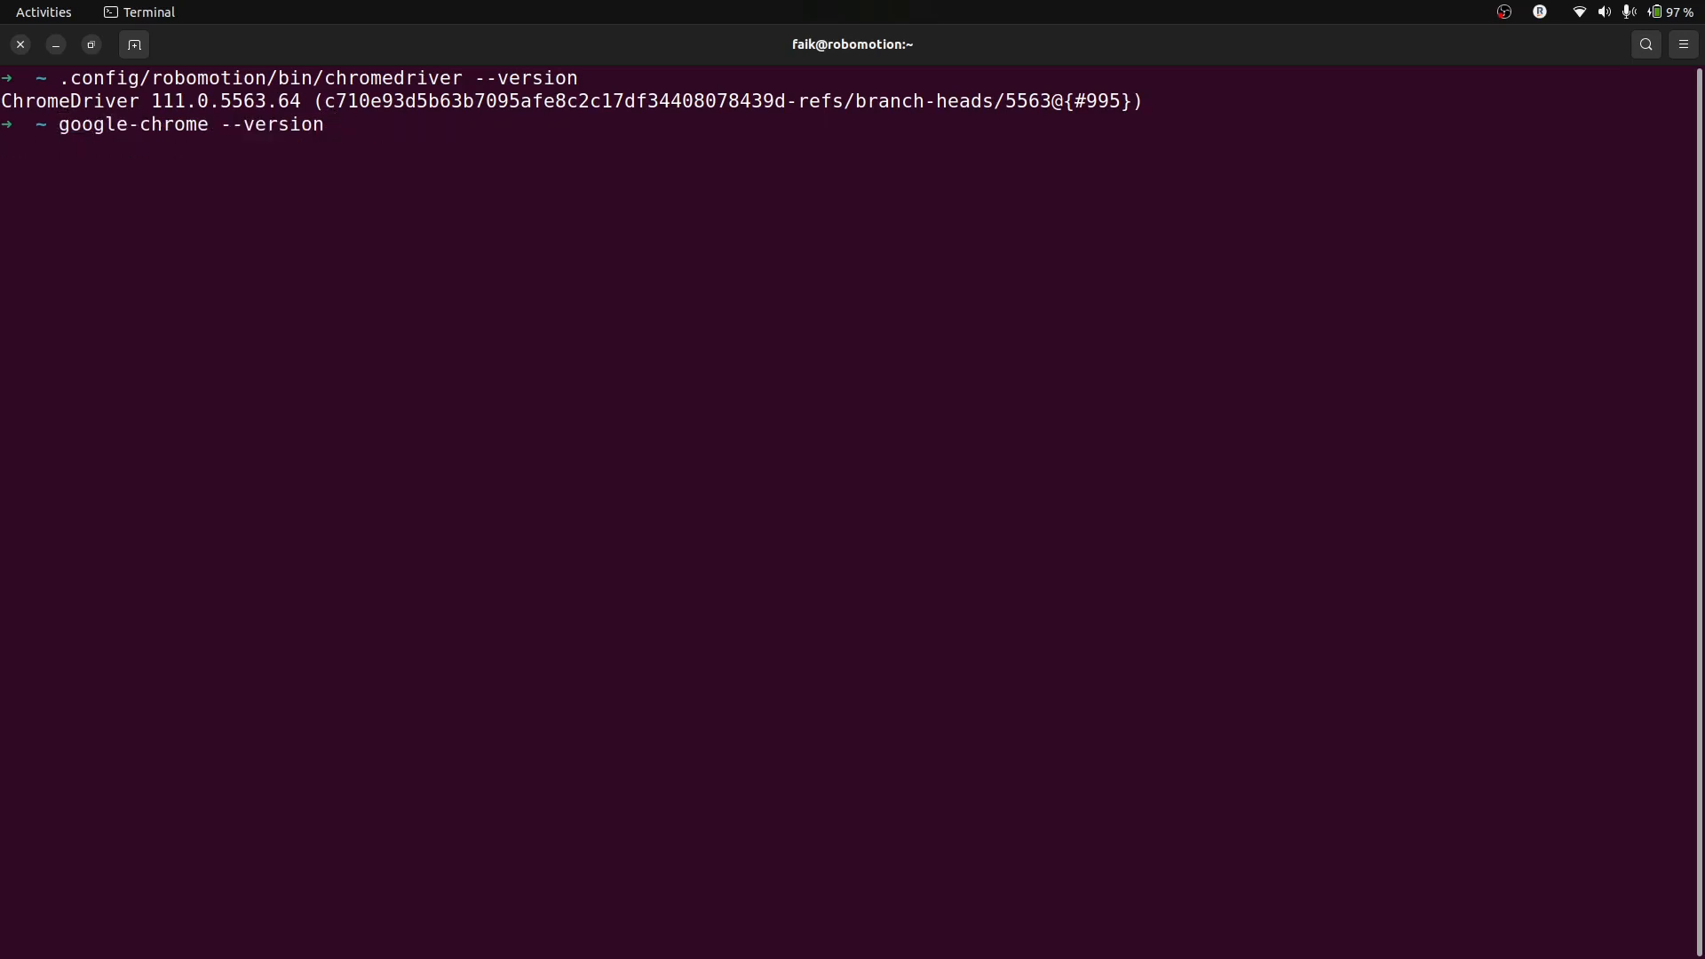
key(Return)
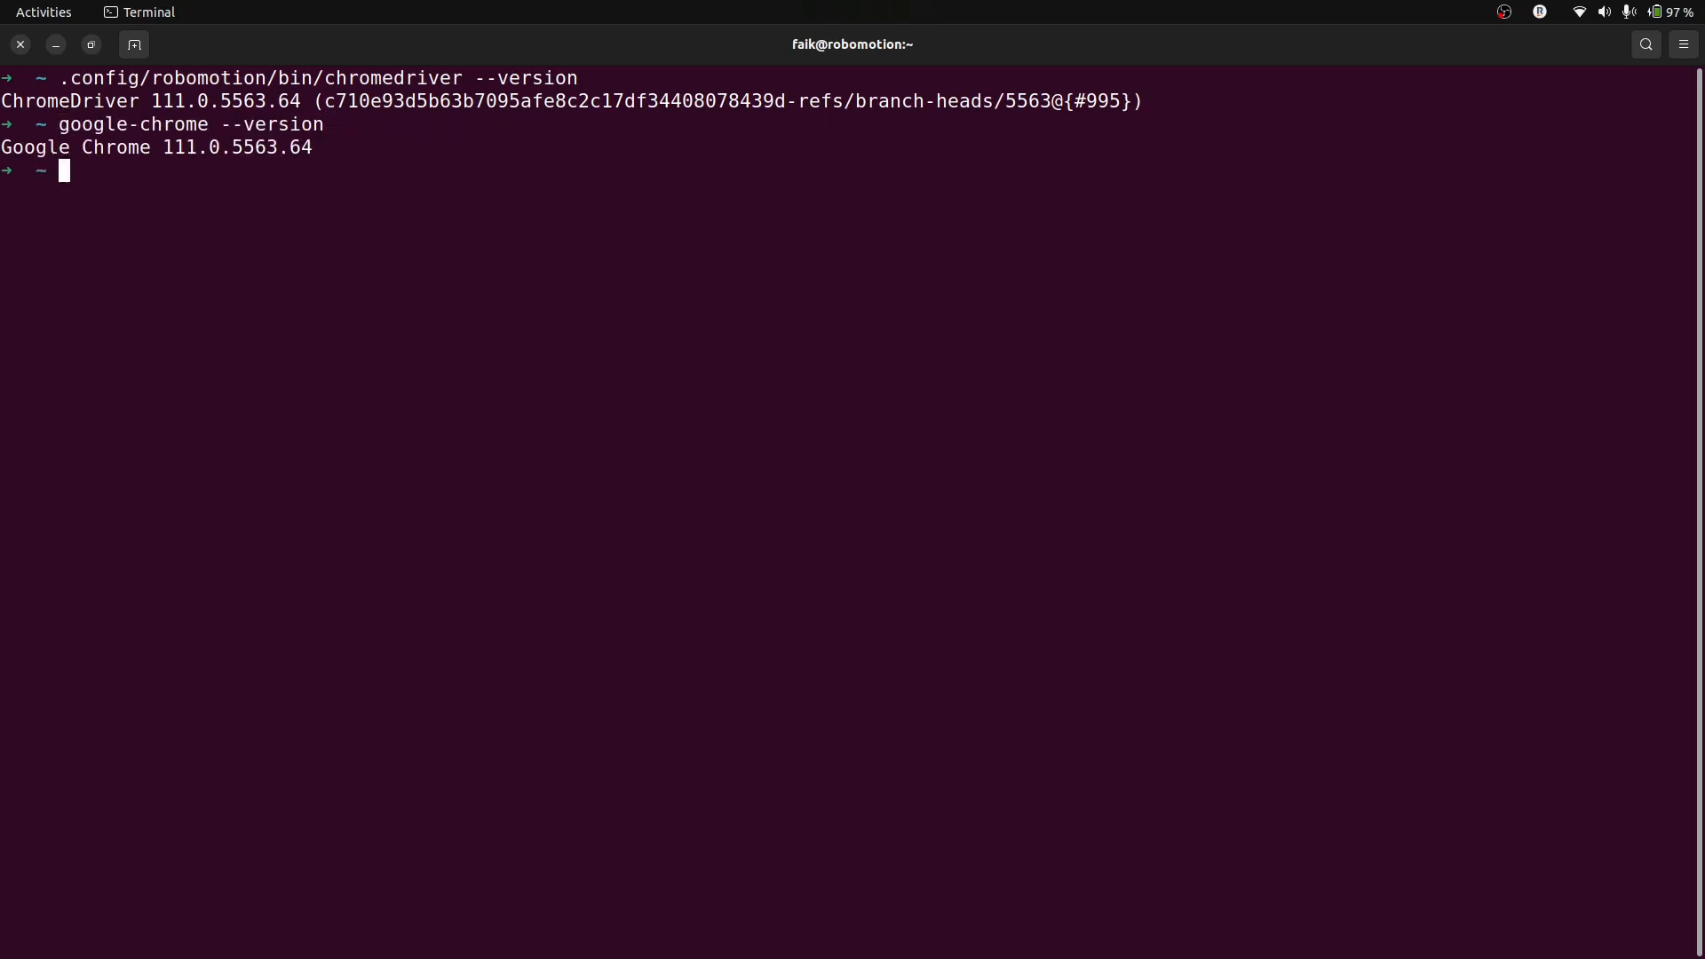
Switch to Chrome to view its About Google Chrome information, and highlight the ChromeDriver version in the Terminal output for comparison
key(alt+Tab)
click(1686, 104)
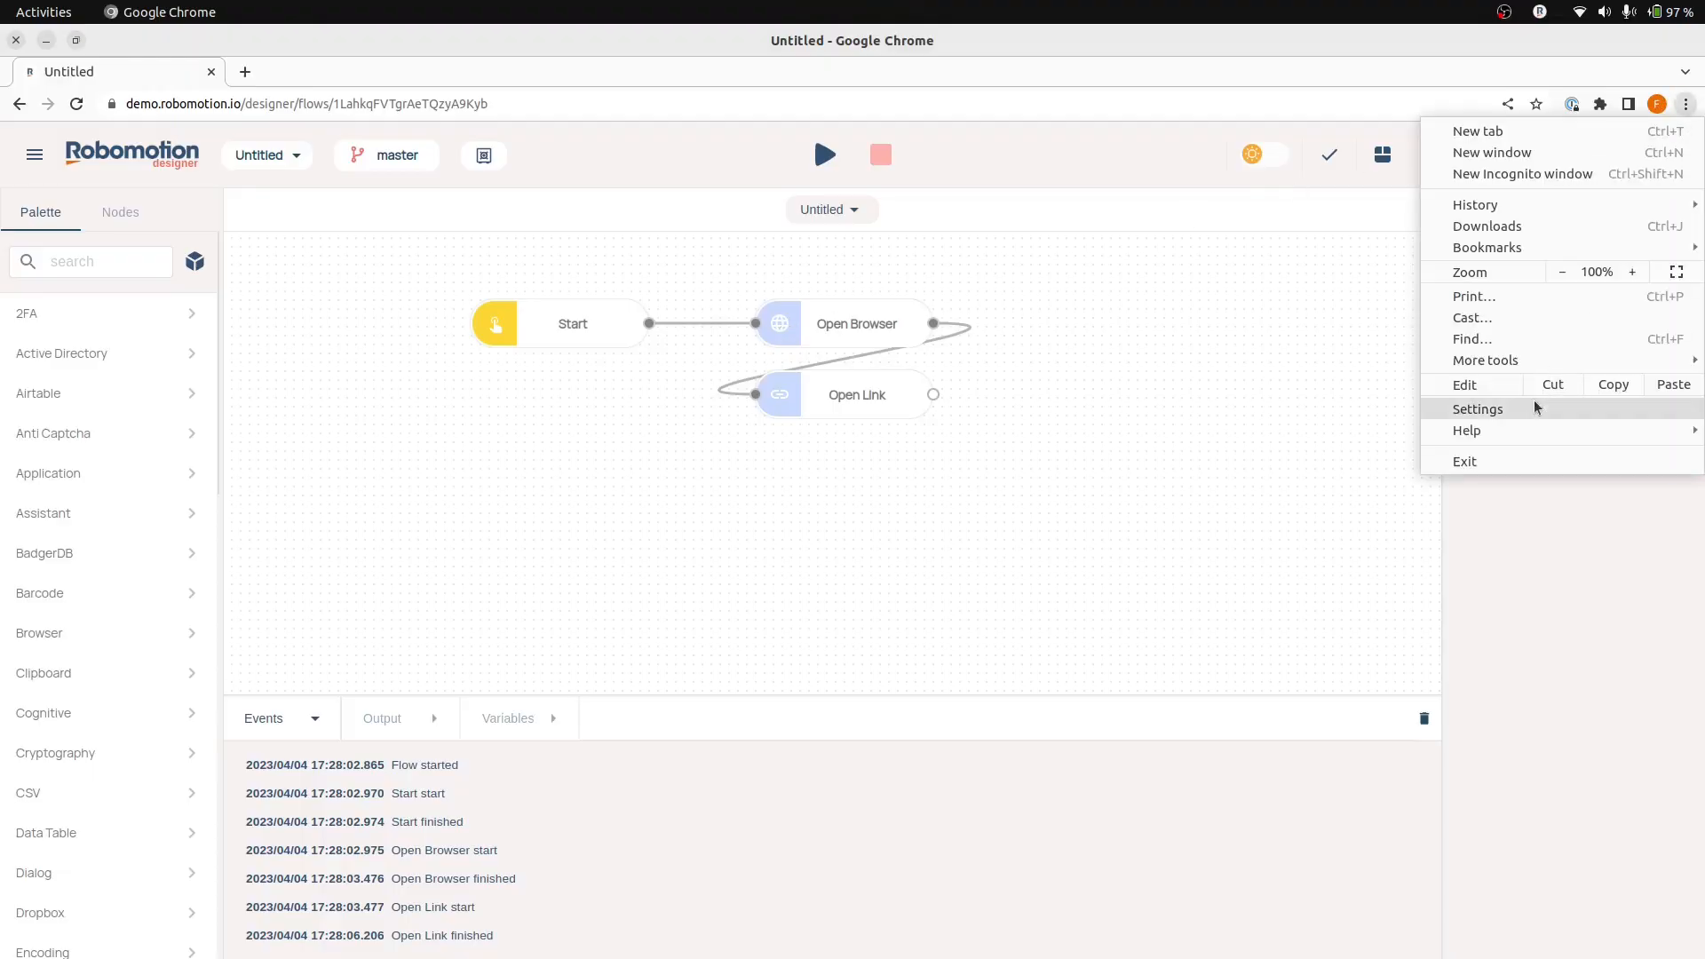
mouse_move(1499, 430)
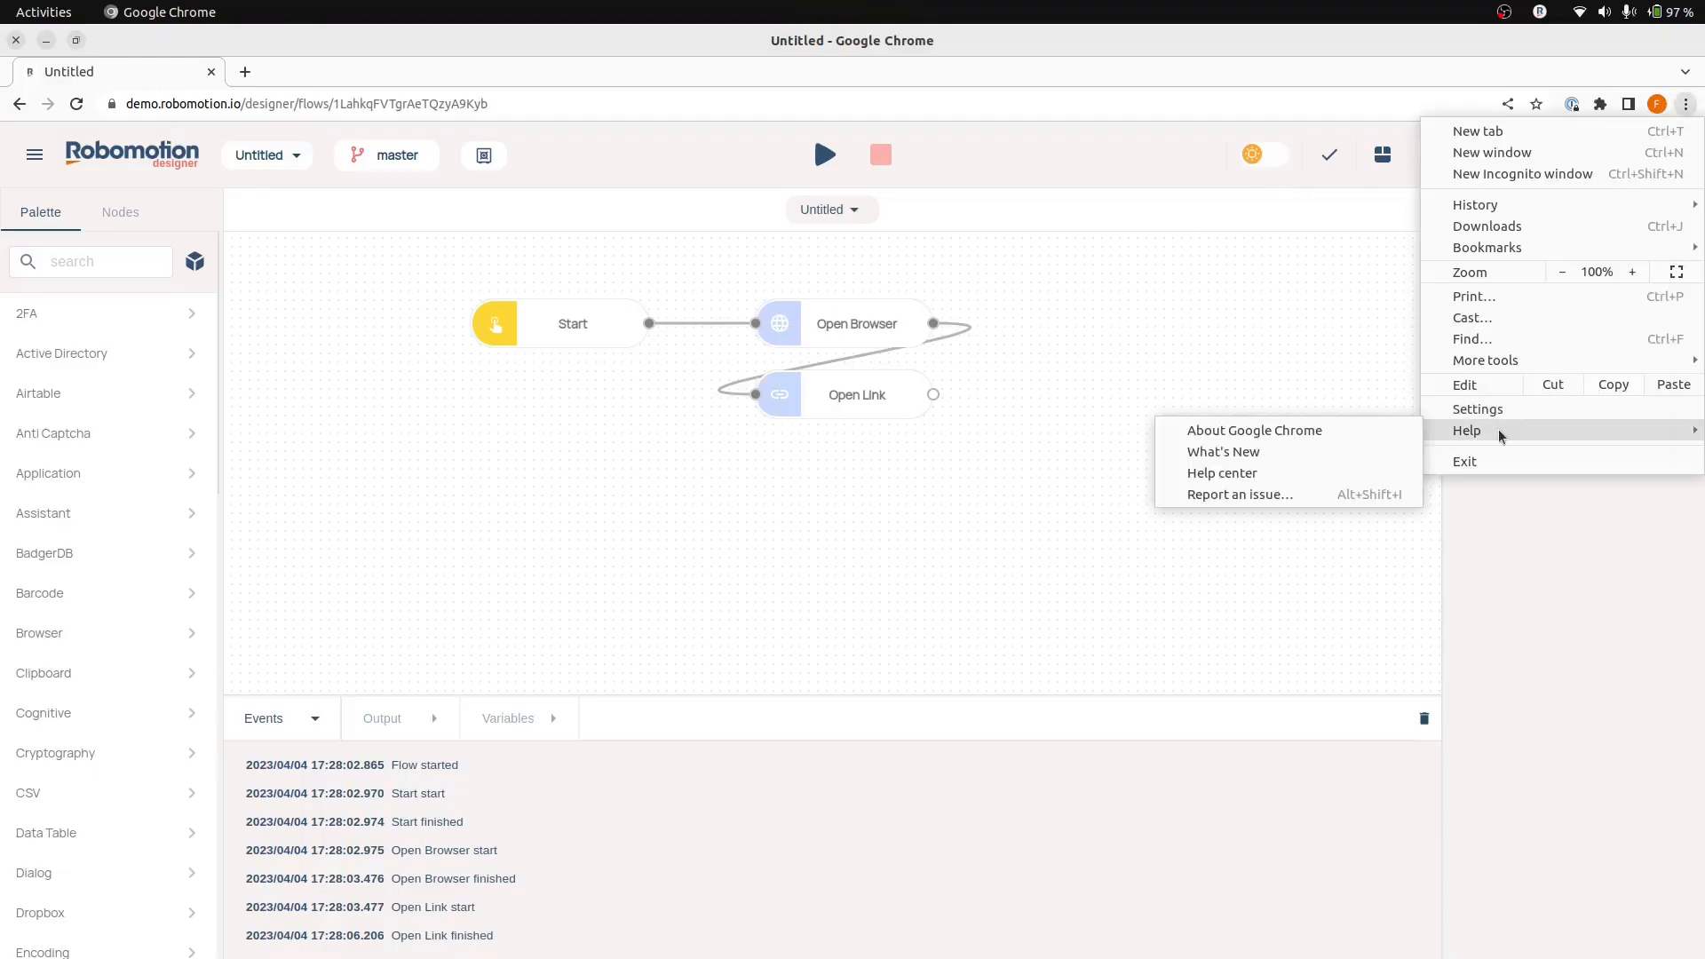
click(1322, 431)
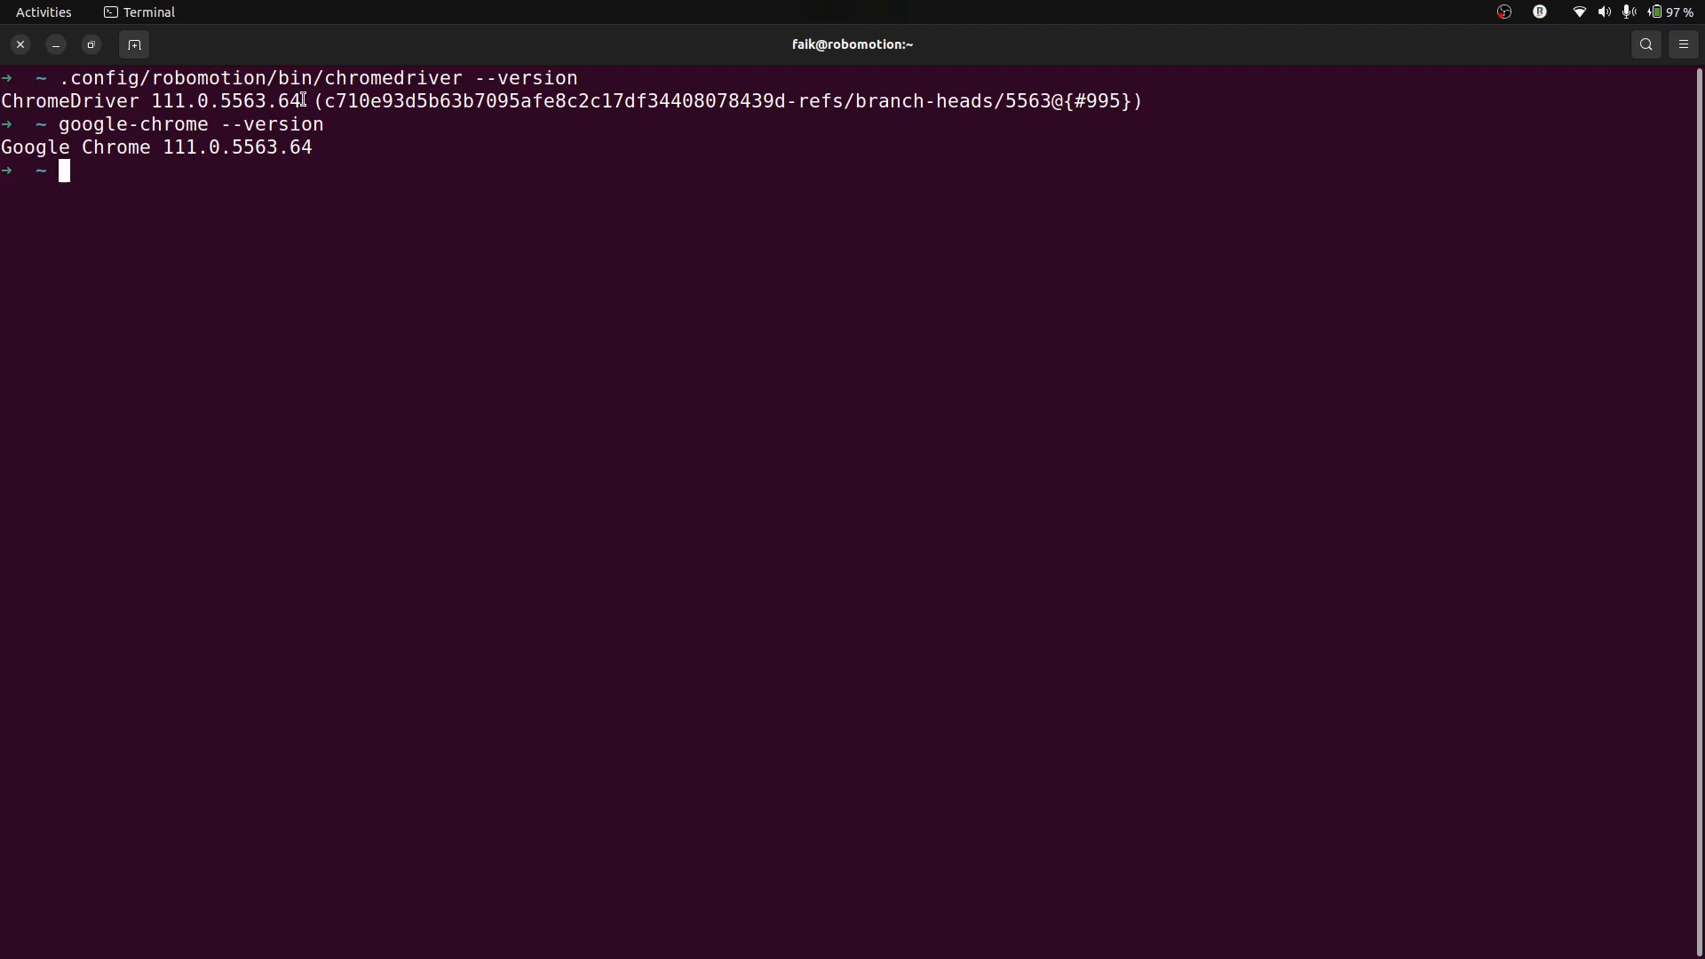
drag(303, 100, 2, 102)
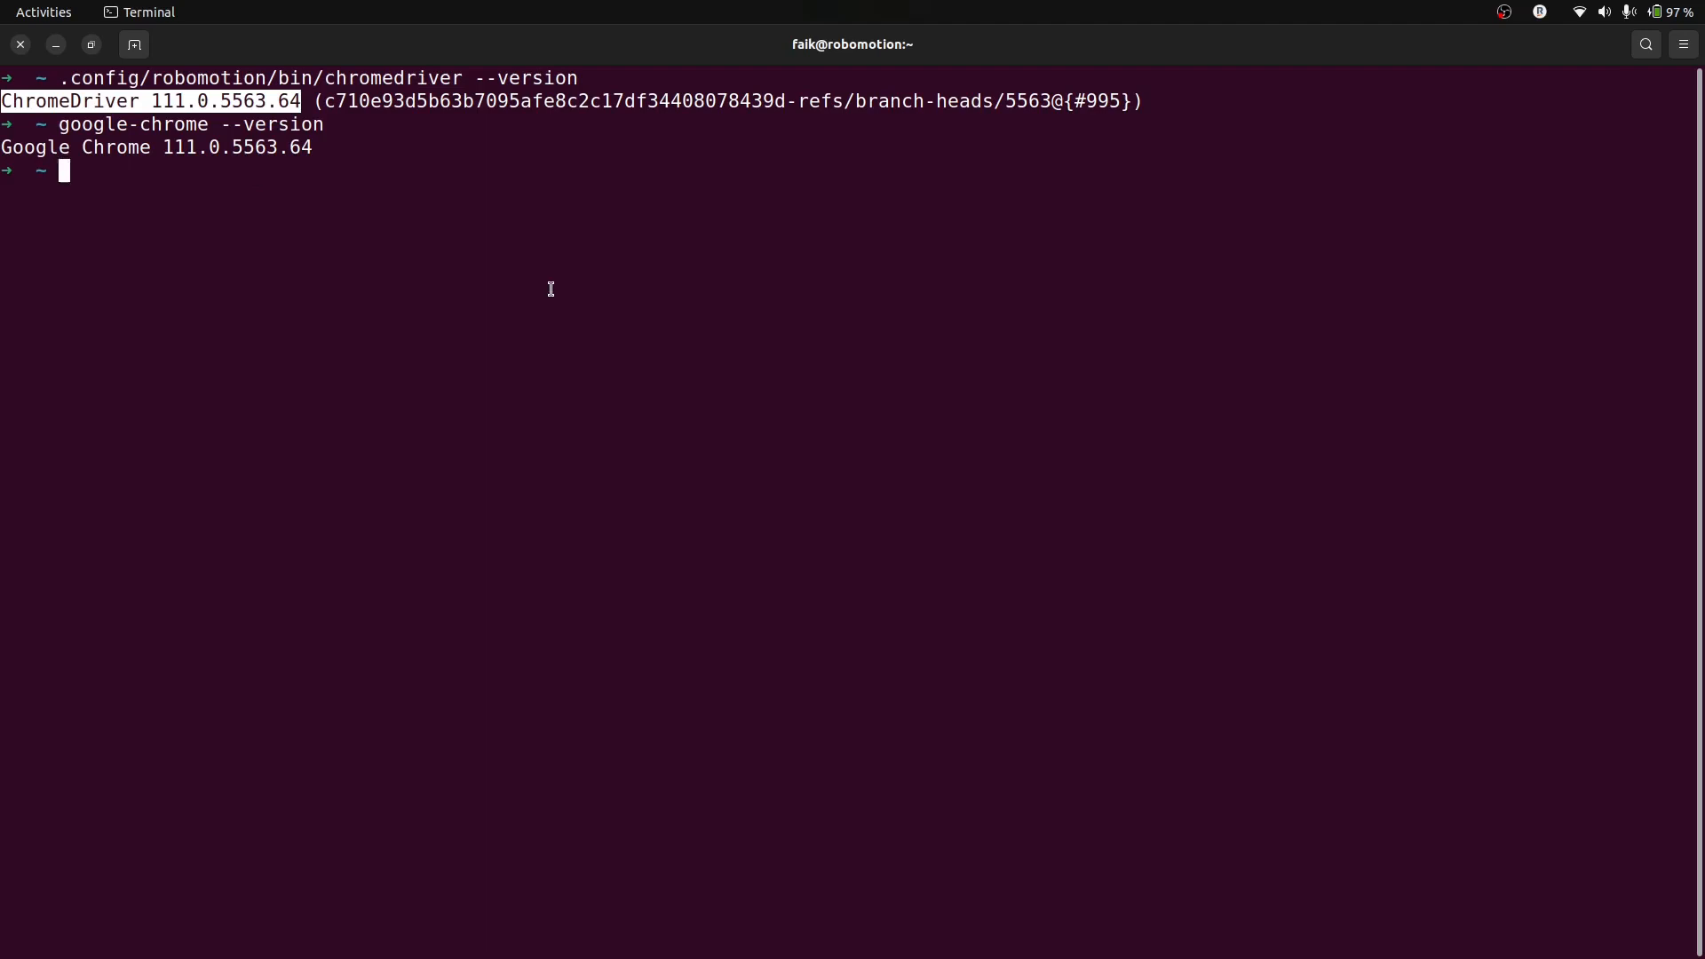
Replace the robot's driver by running sudo cp Downloads/chromedriver .config/robomotion/bin
key(ctrl+r)
text(sudo)
key(End)
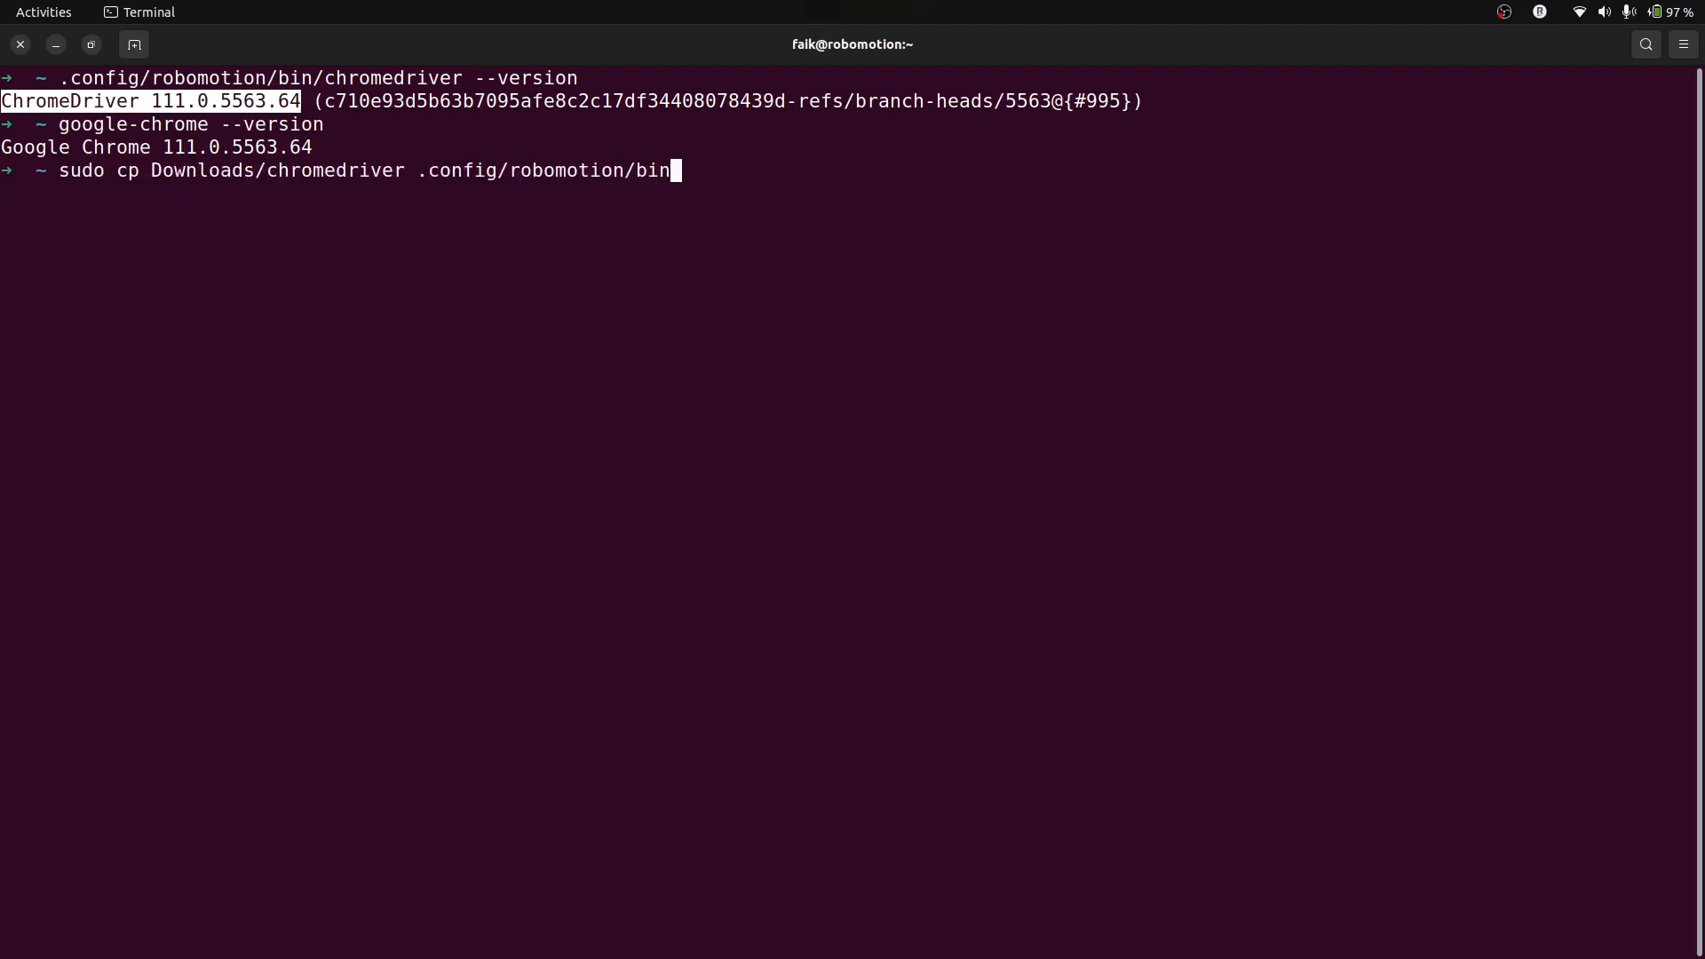
key(Return)
Check the version of the replaced driver by running .config/robomotion/bin/chromedriver --version
key(Up)
key(Up)
key(Up)
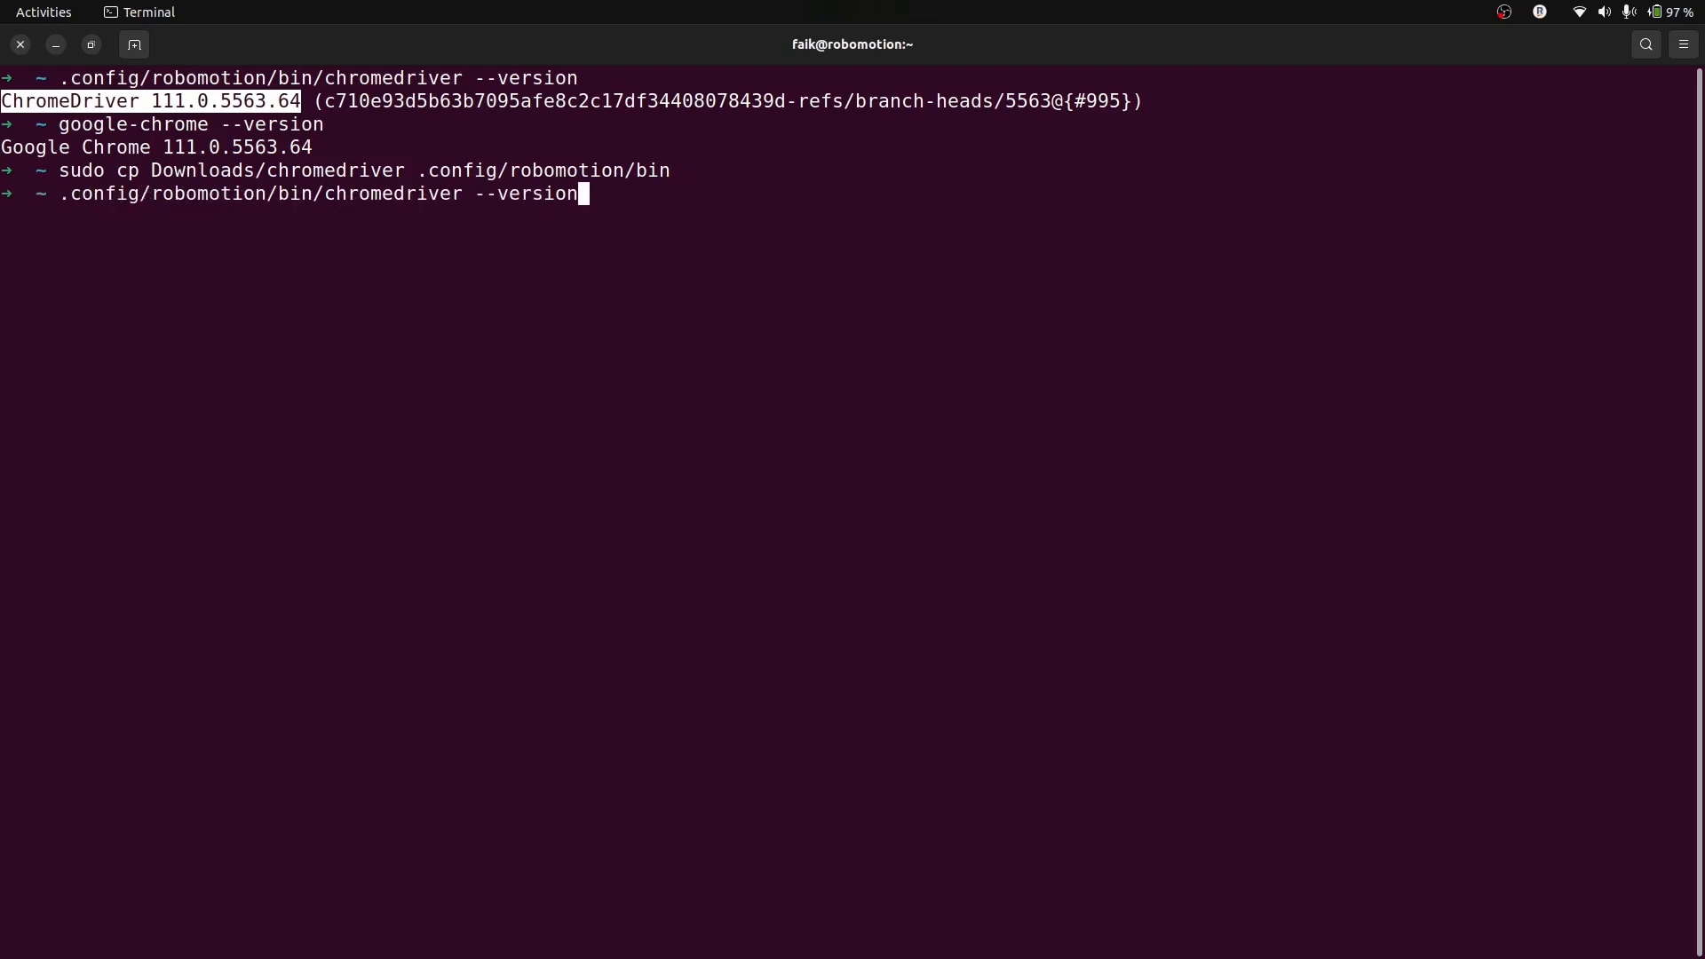
key(Return)
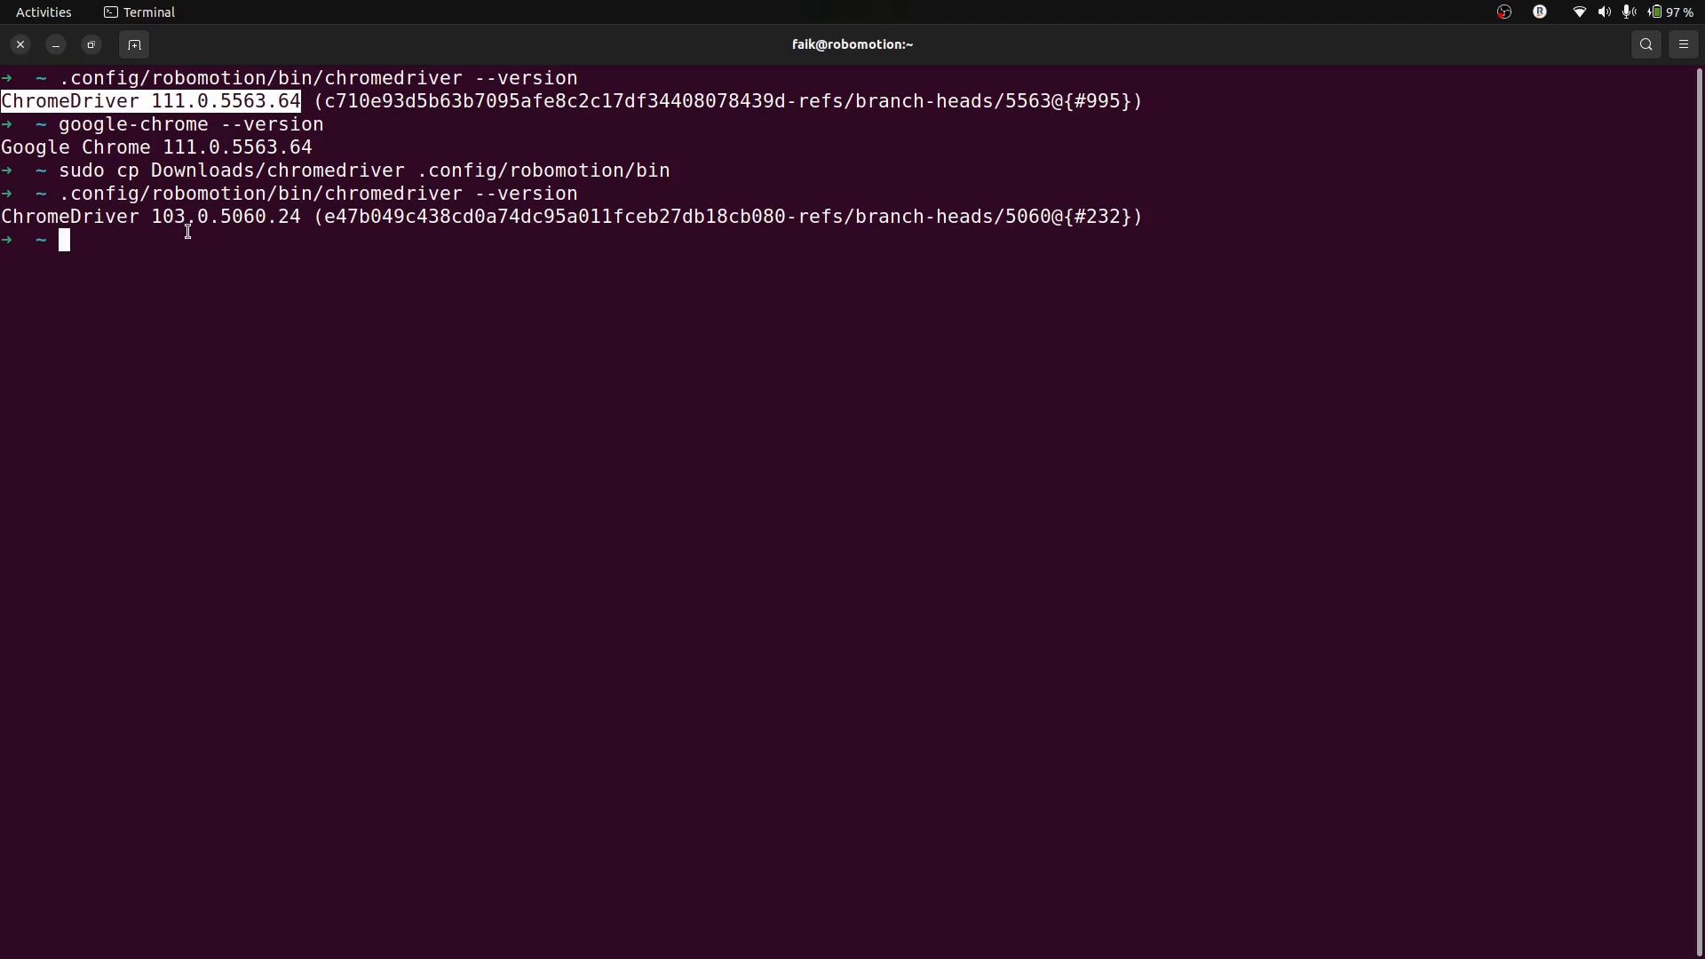
Switch to Chrome and run the flow on the Blue Steel desktop robot, dismissing the exception and stopping the flow
key(alt+Tab)
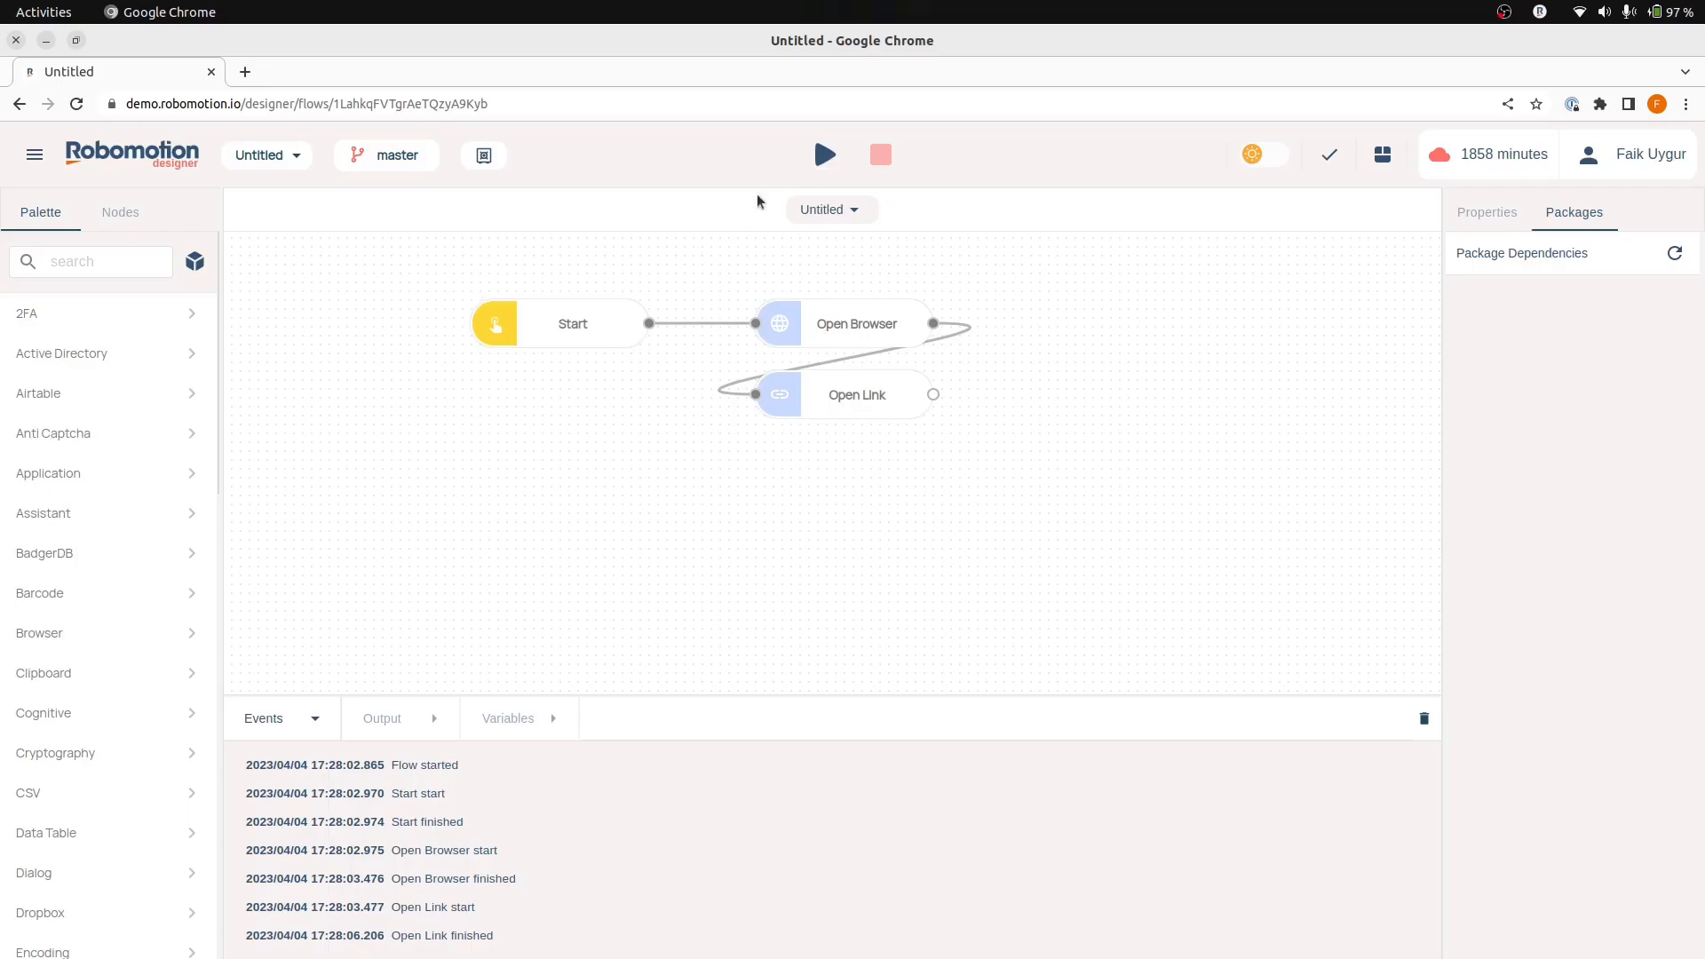
click(825, 158)
click(840, 198)
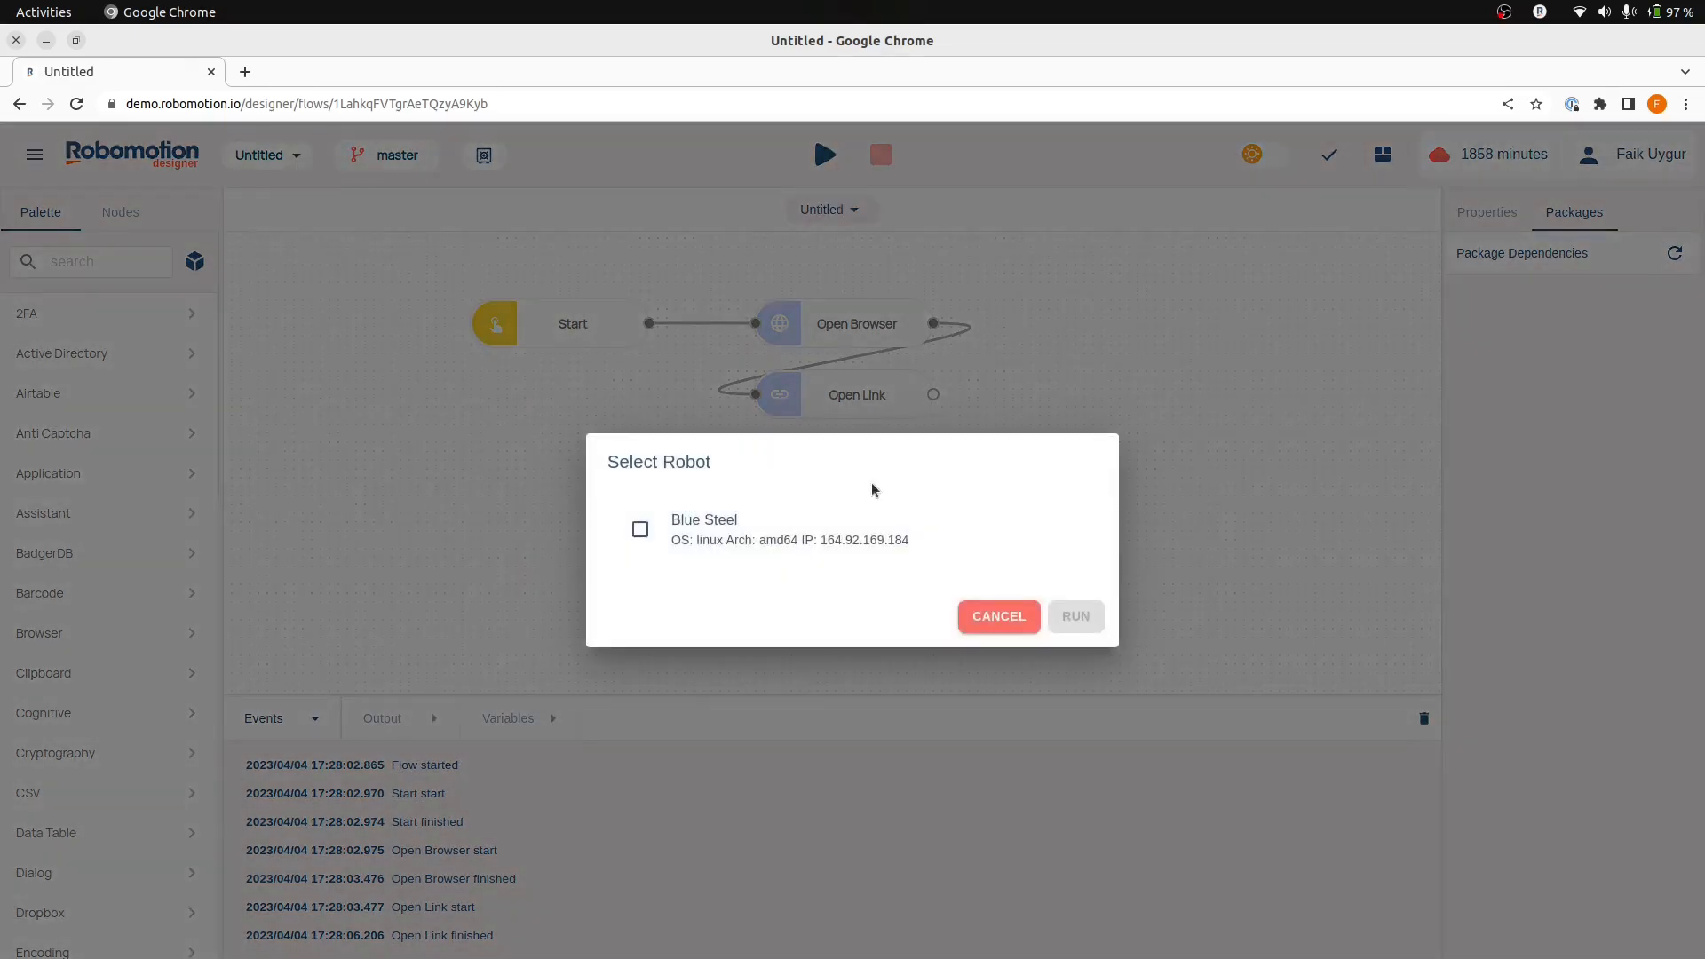
click(1096, 622)
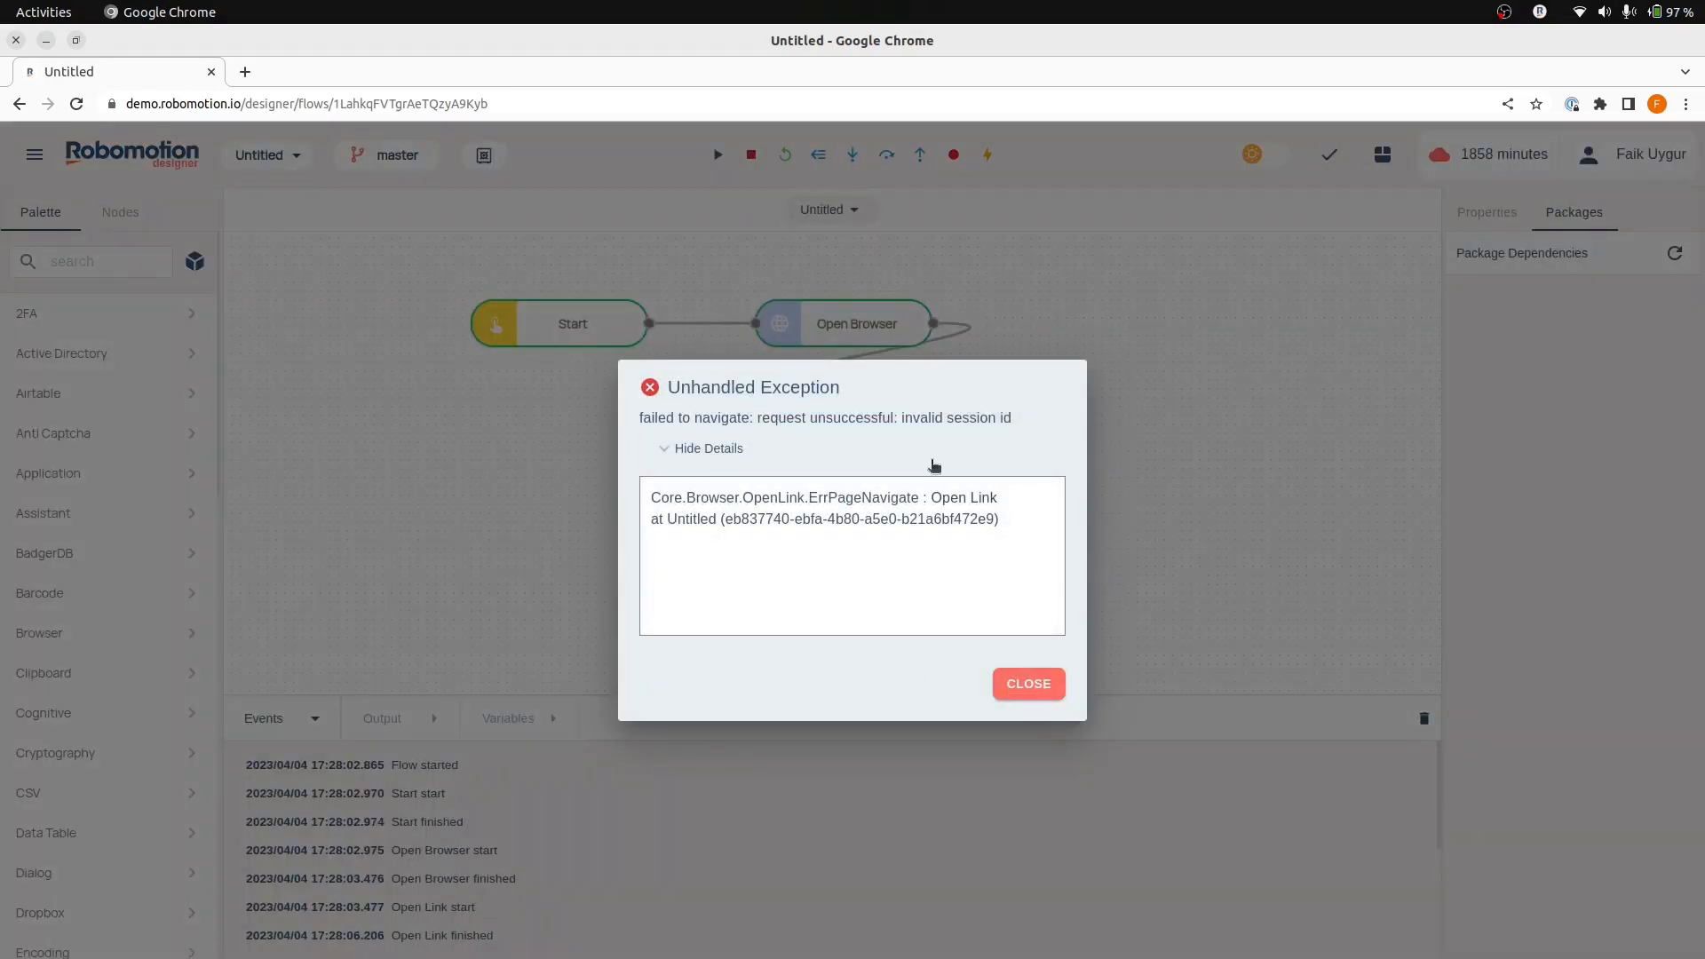
click(1030, 685)
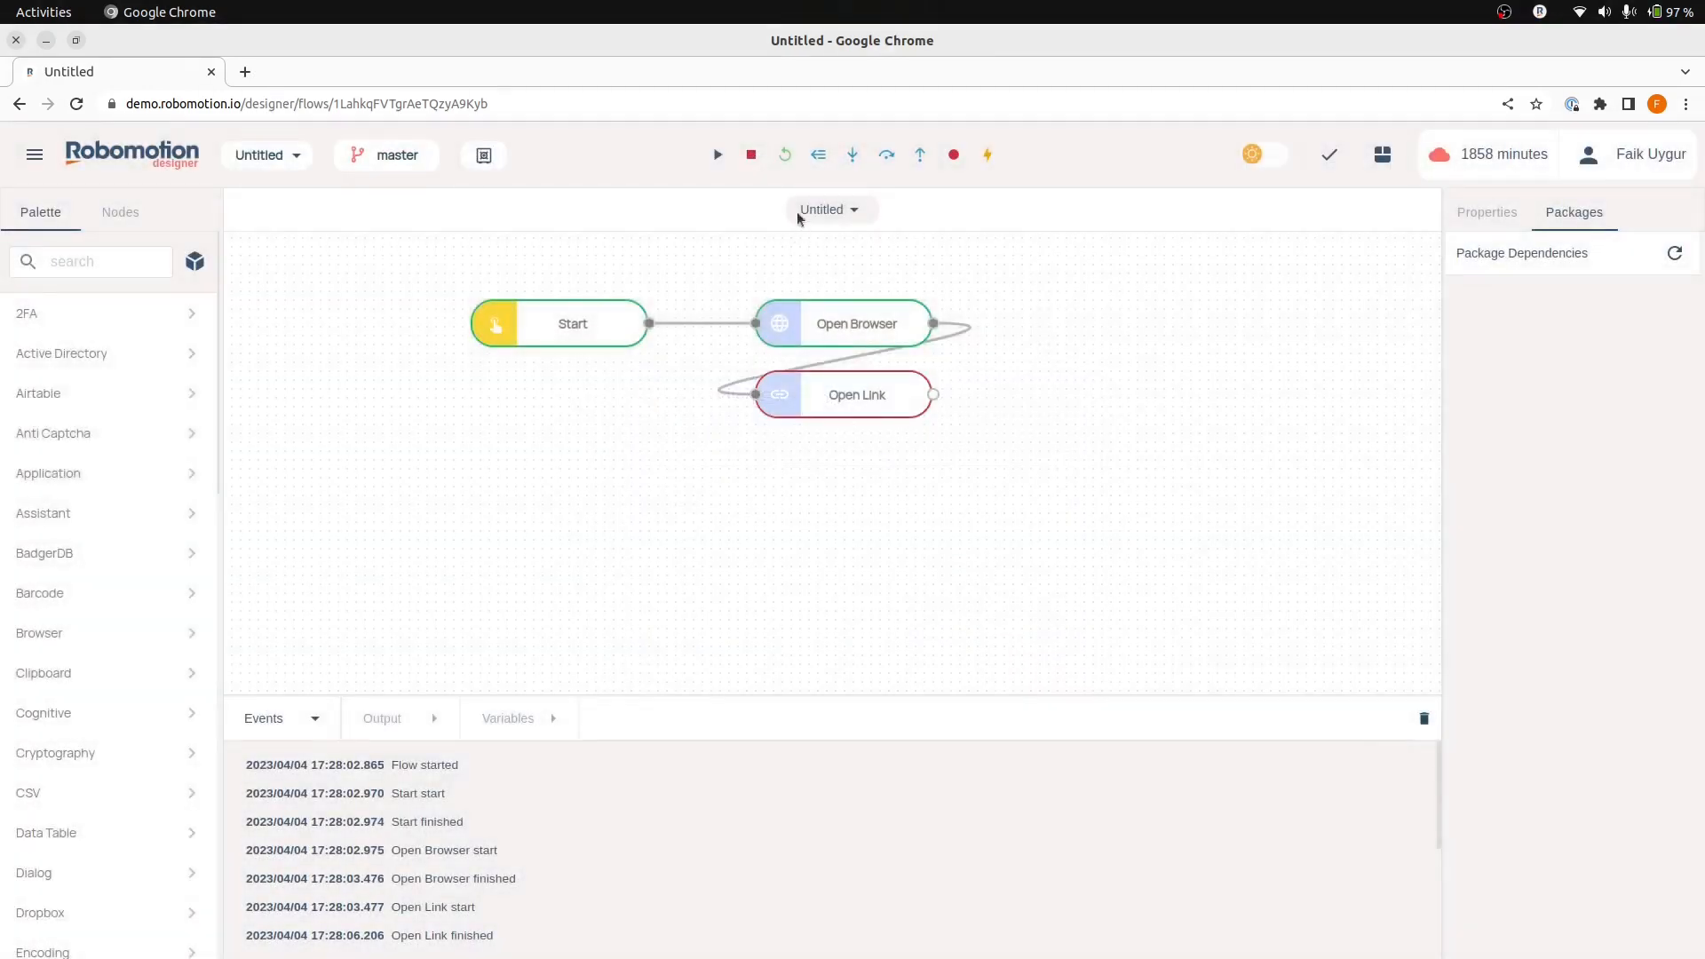
click(750, 157)
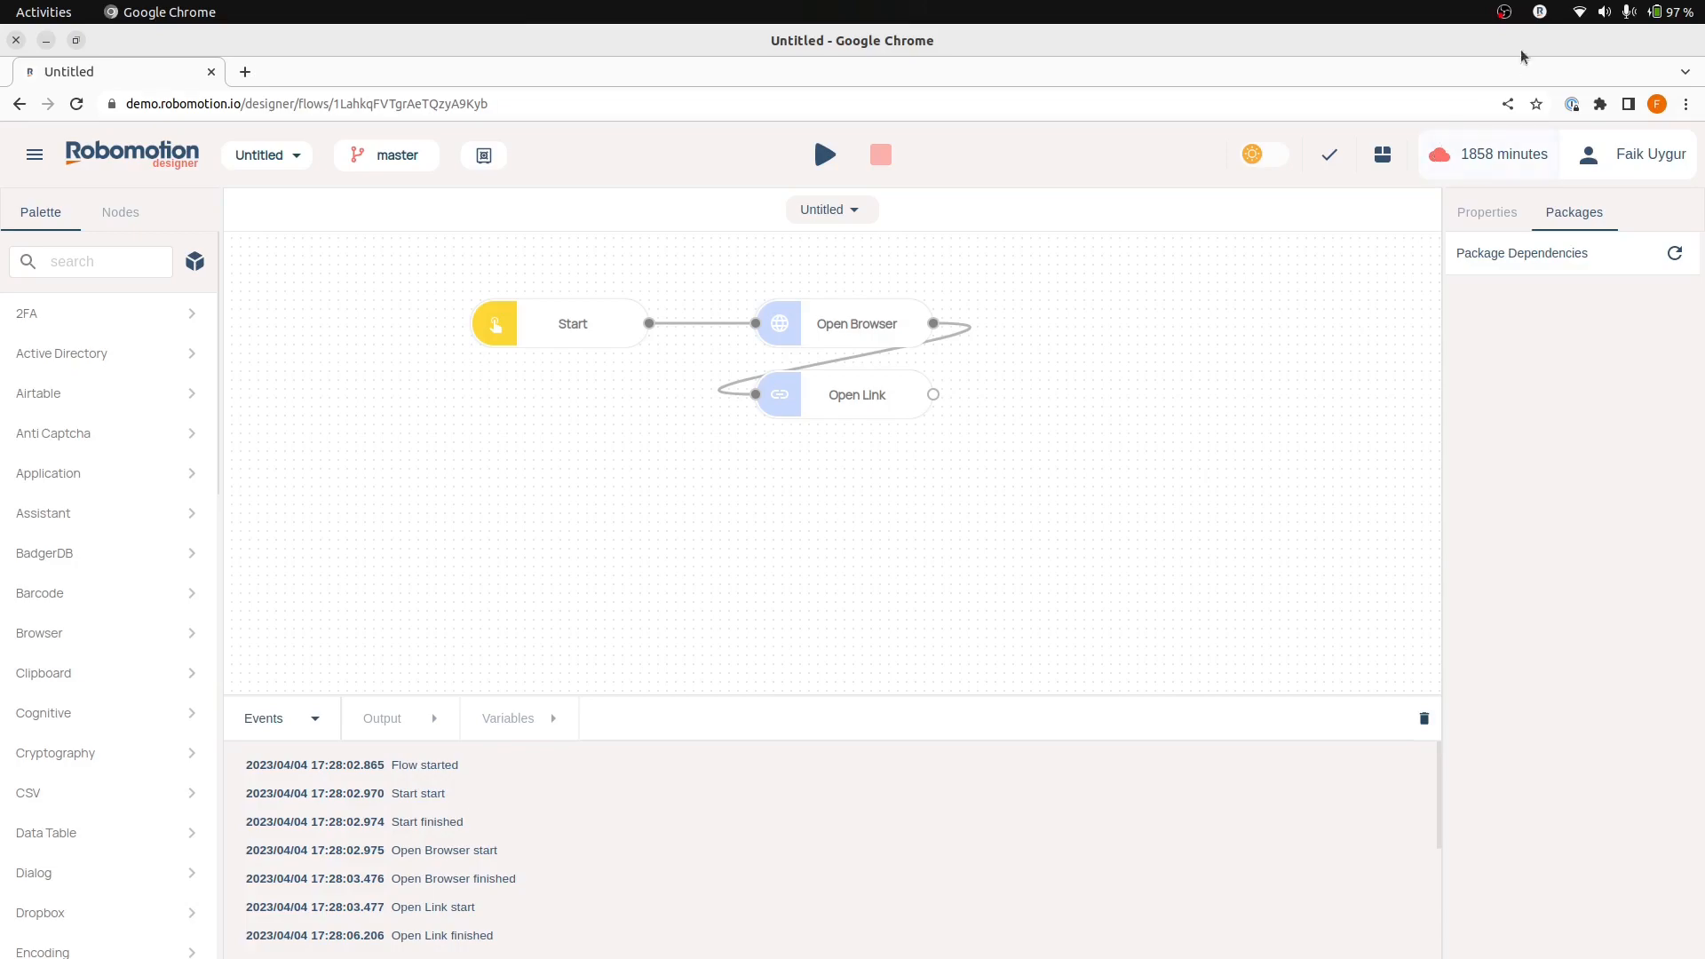
Switch to the Robomotion RPA tray app, and disconnect and reconnect the Blue Steel robot
click(1540, 13)
click(1542, 125)
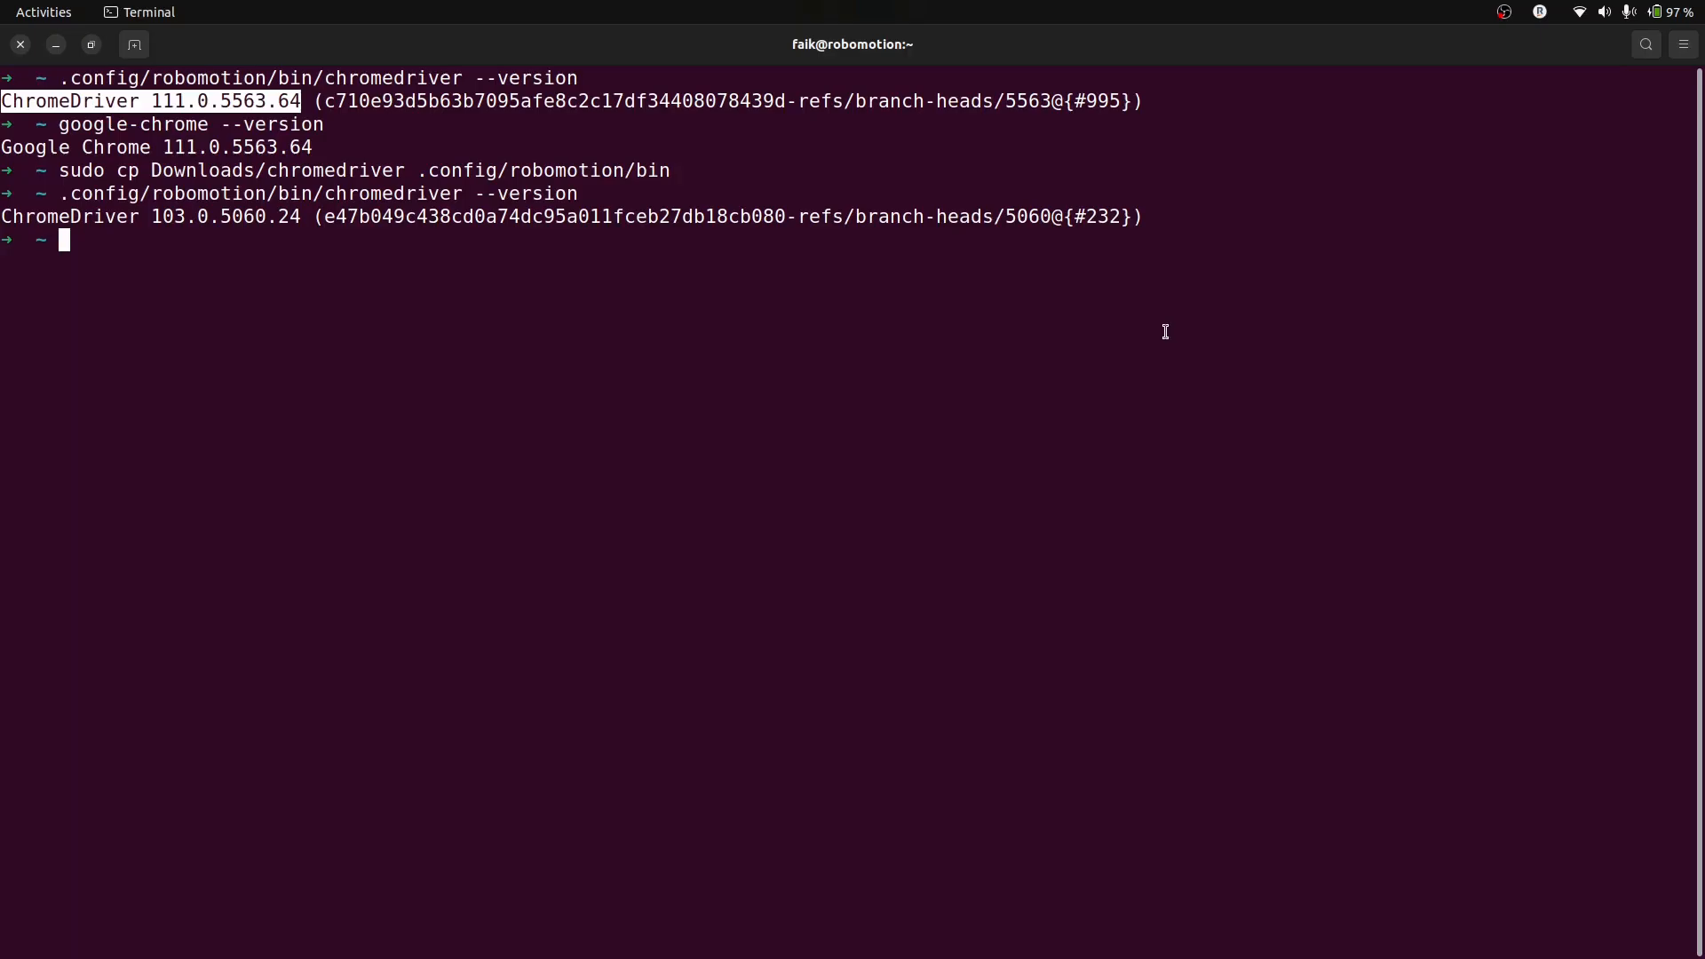
key(alt+Tab)
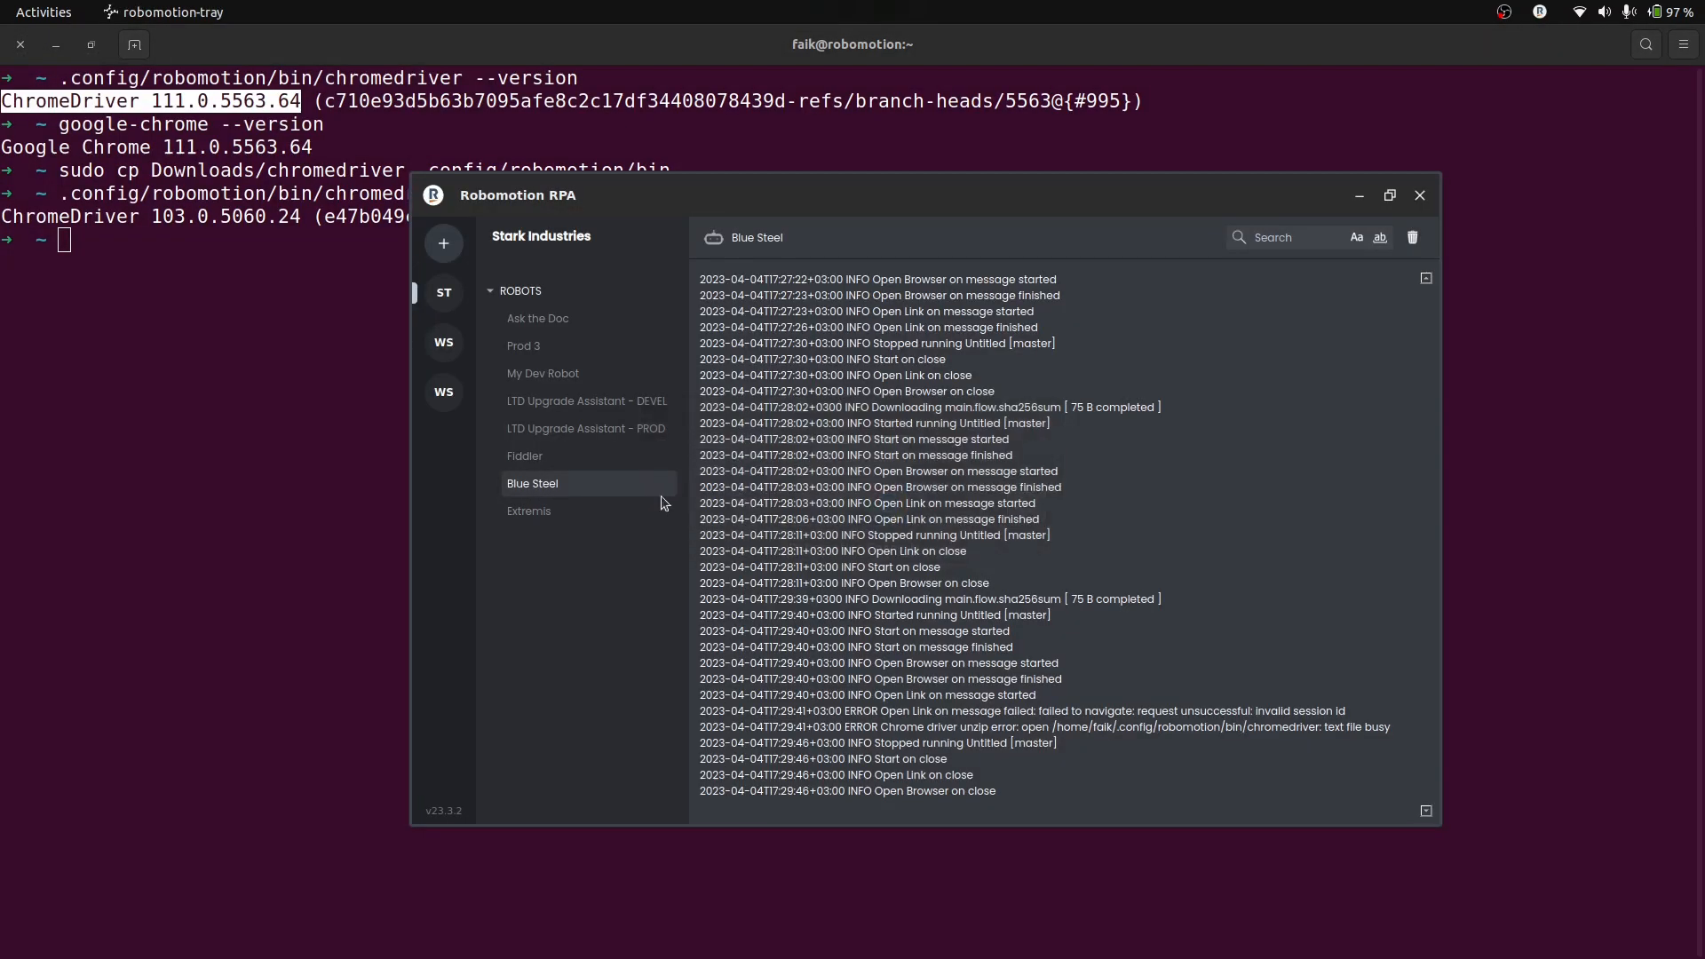
right_click(604, 482)
click(643, 552)
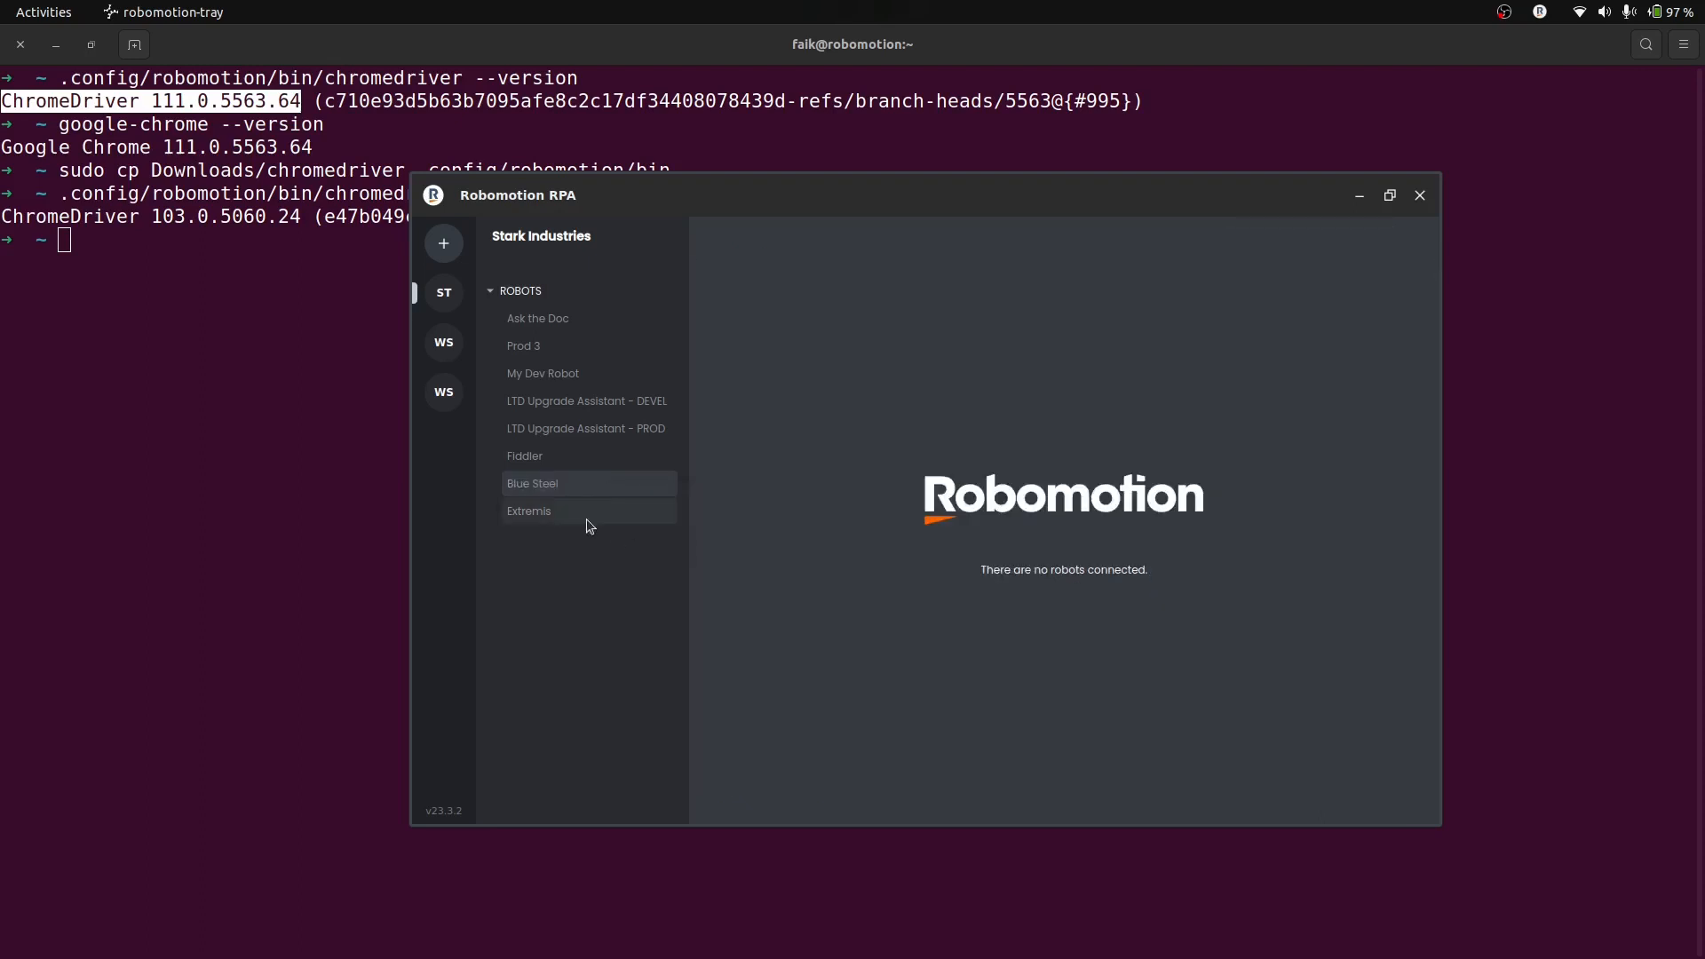
right_click(526, 490)
click(565, 500)
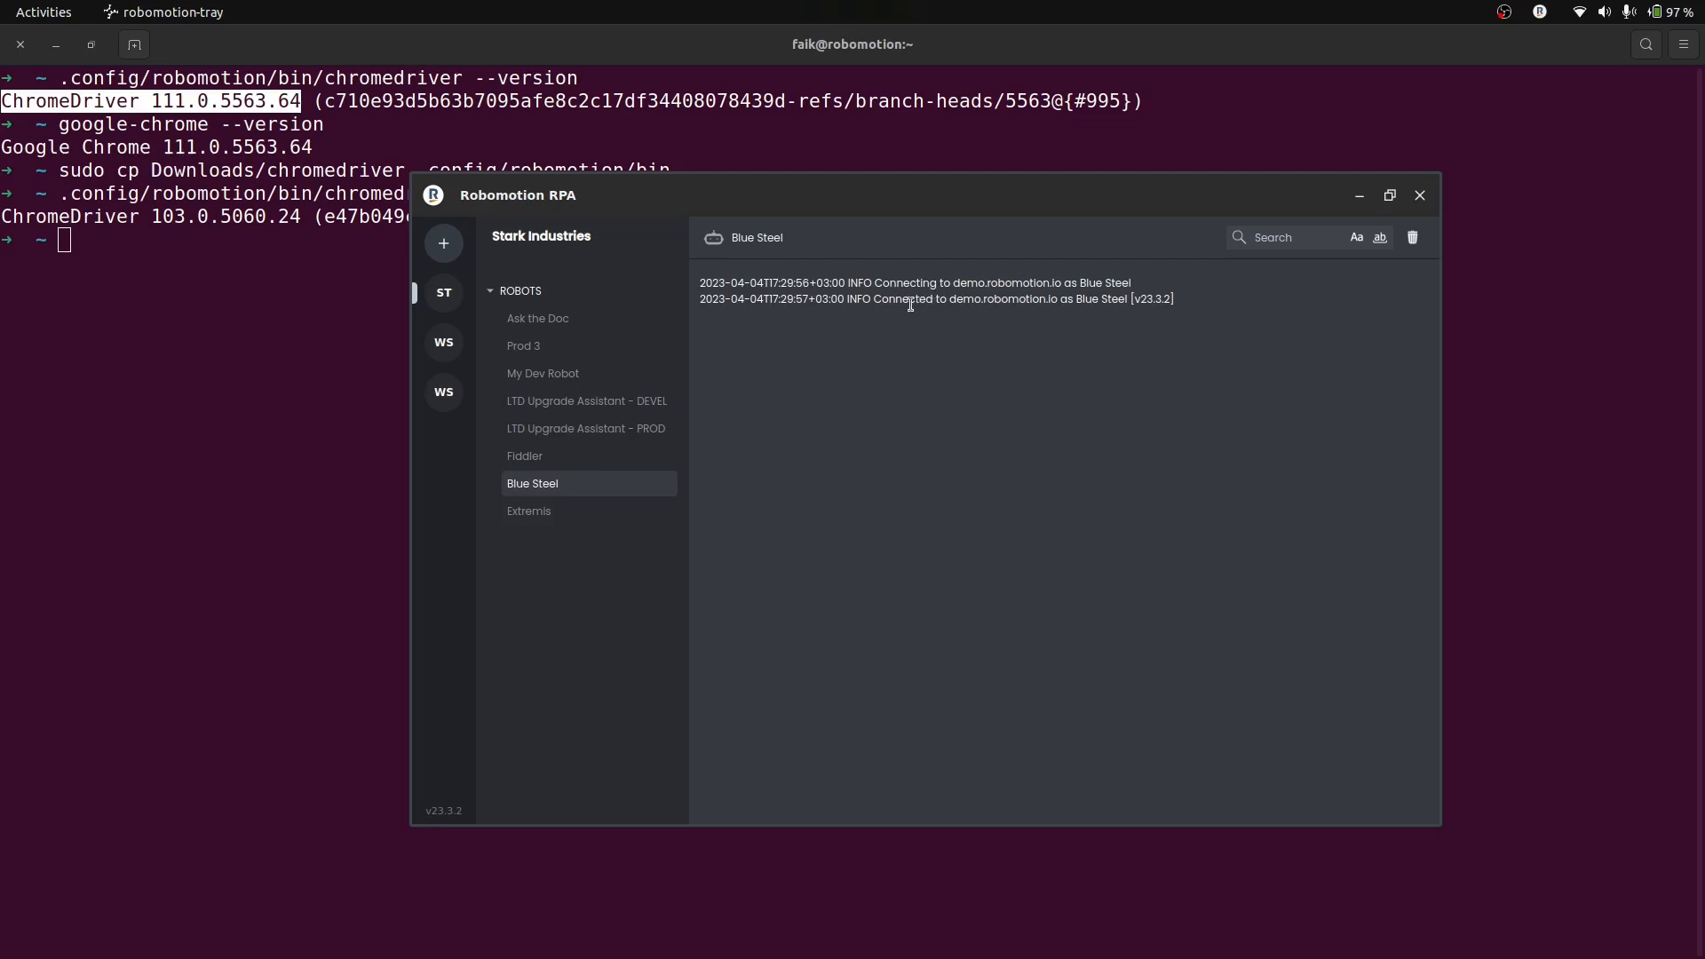
Return to the Terminal and recheck the driver after the robot's reconnection with .config/robomotion/bin/chromedriver --version
click(334, 518)
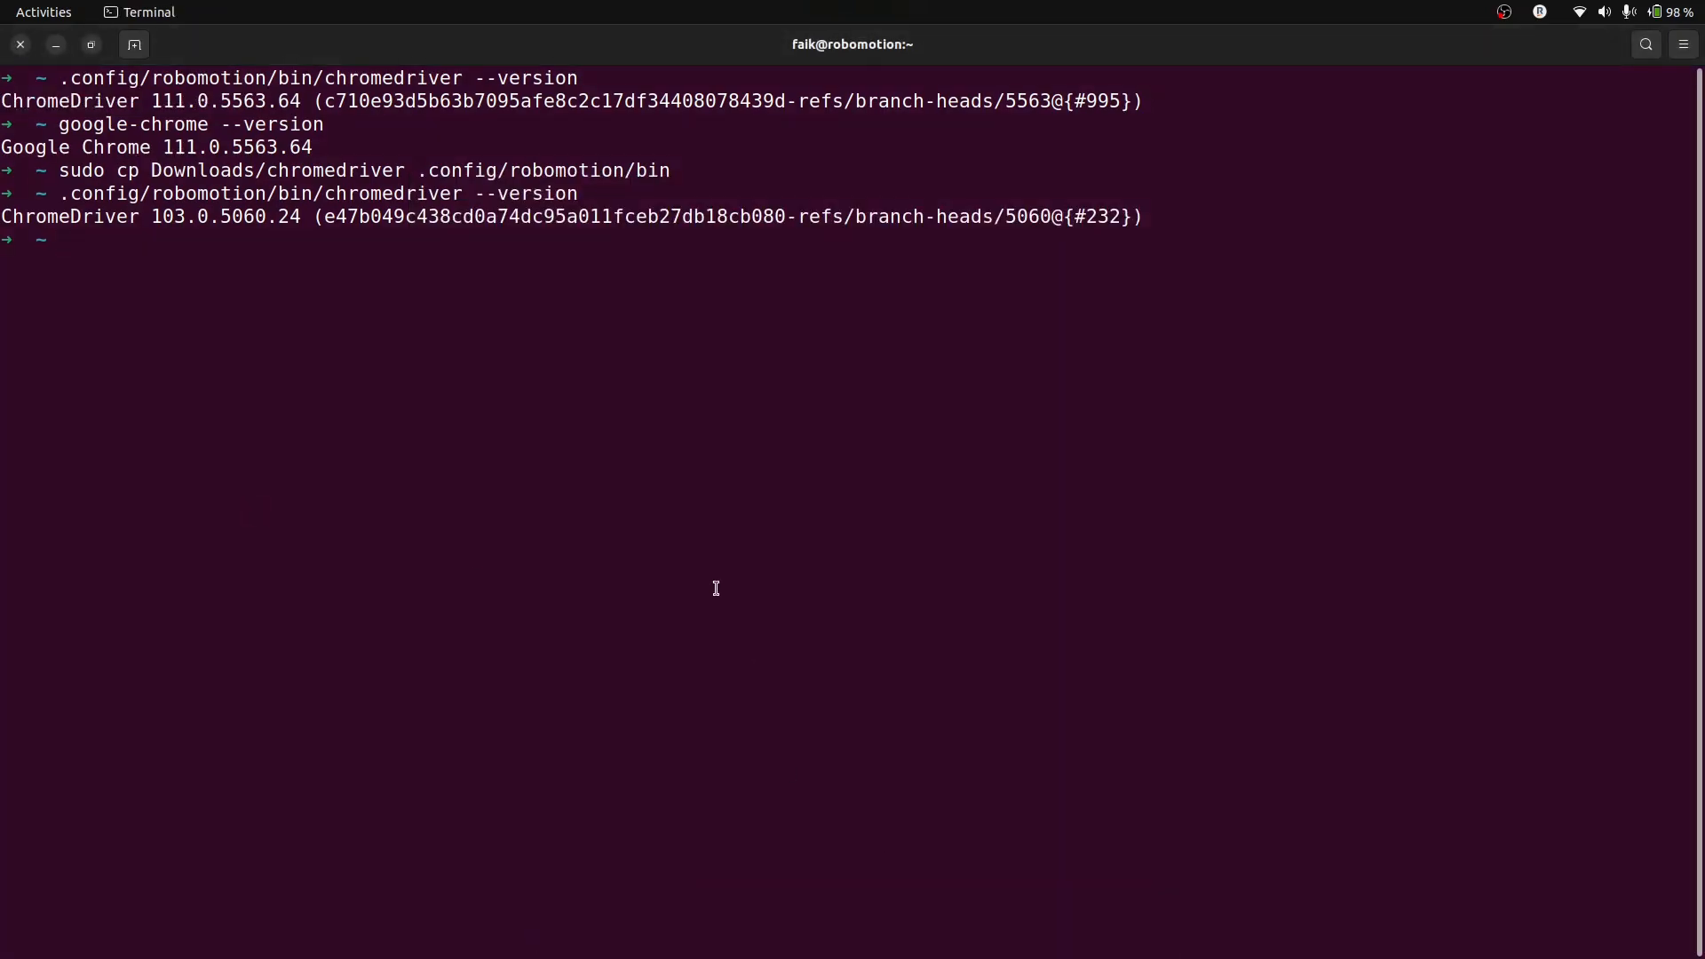
key(Up)
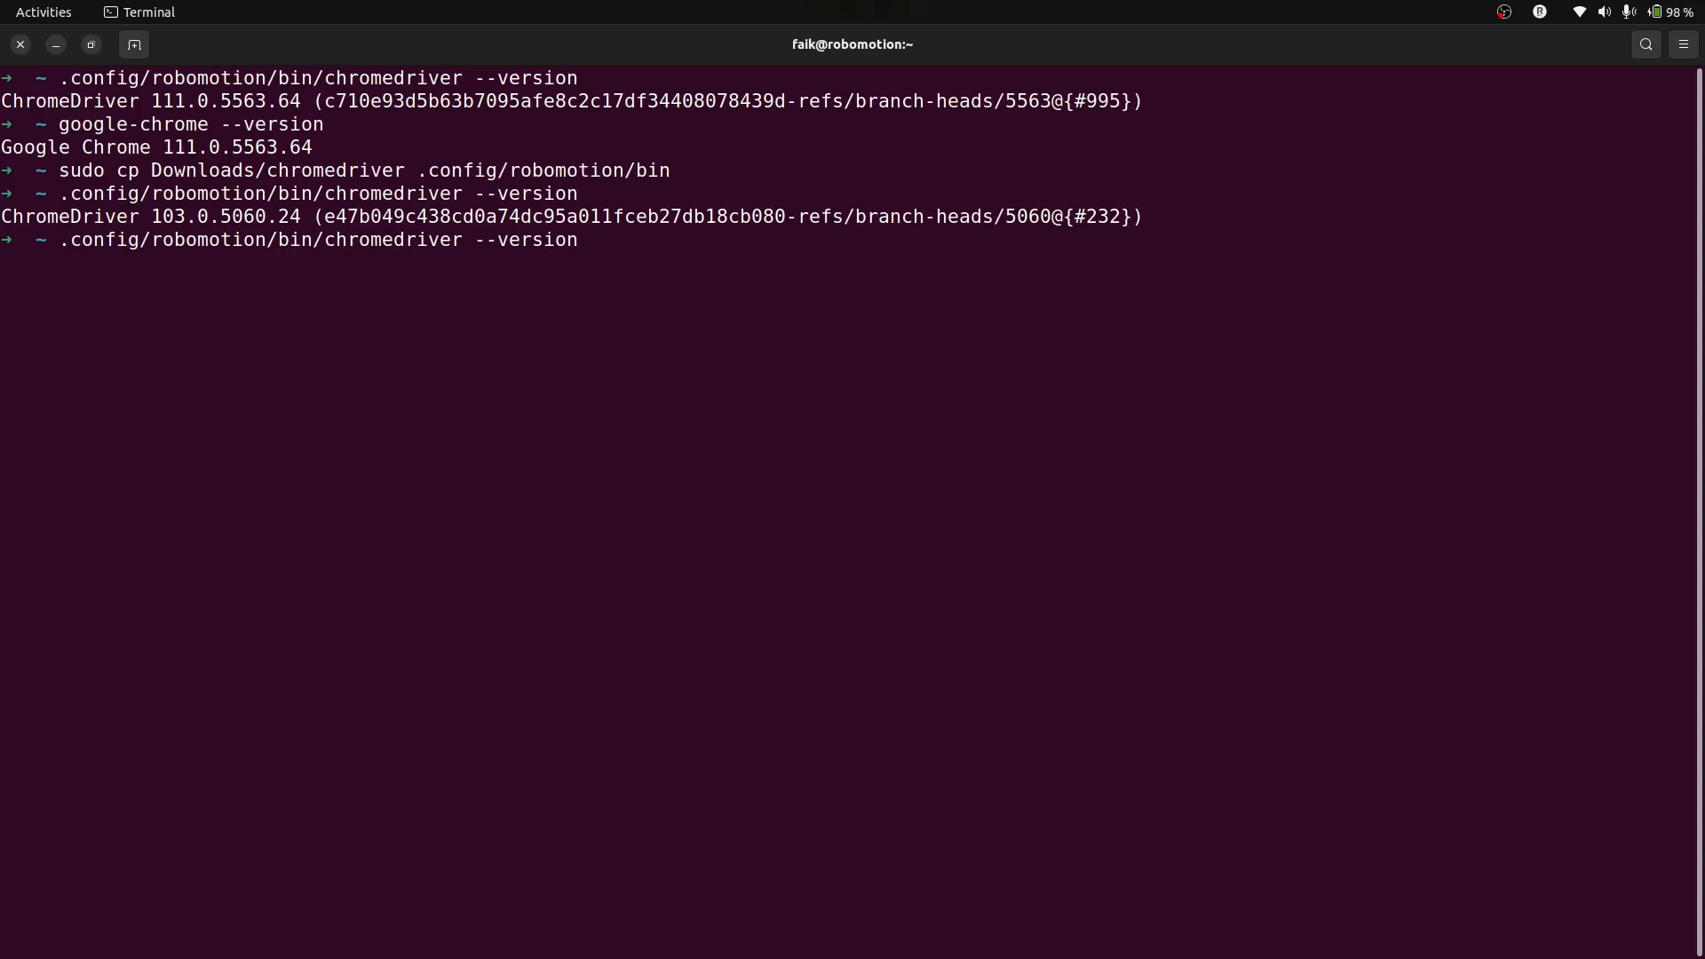
key(Return)
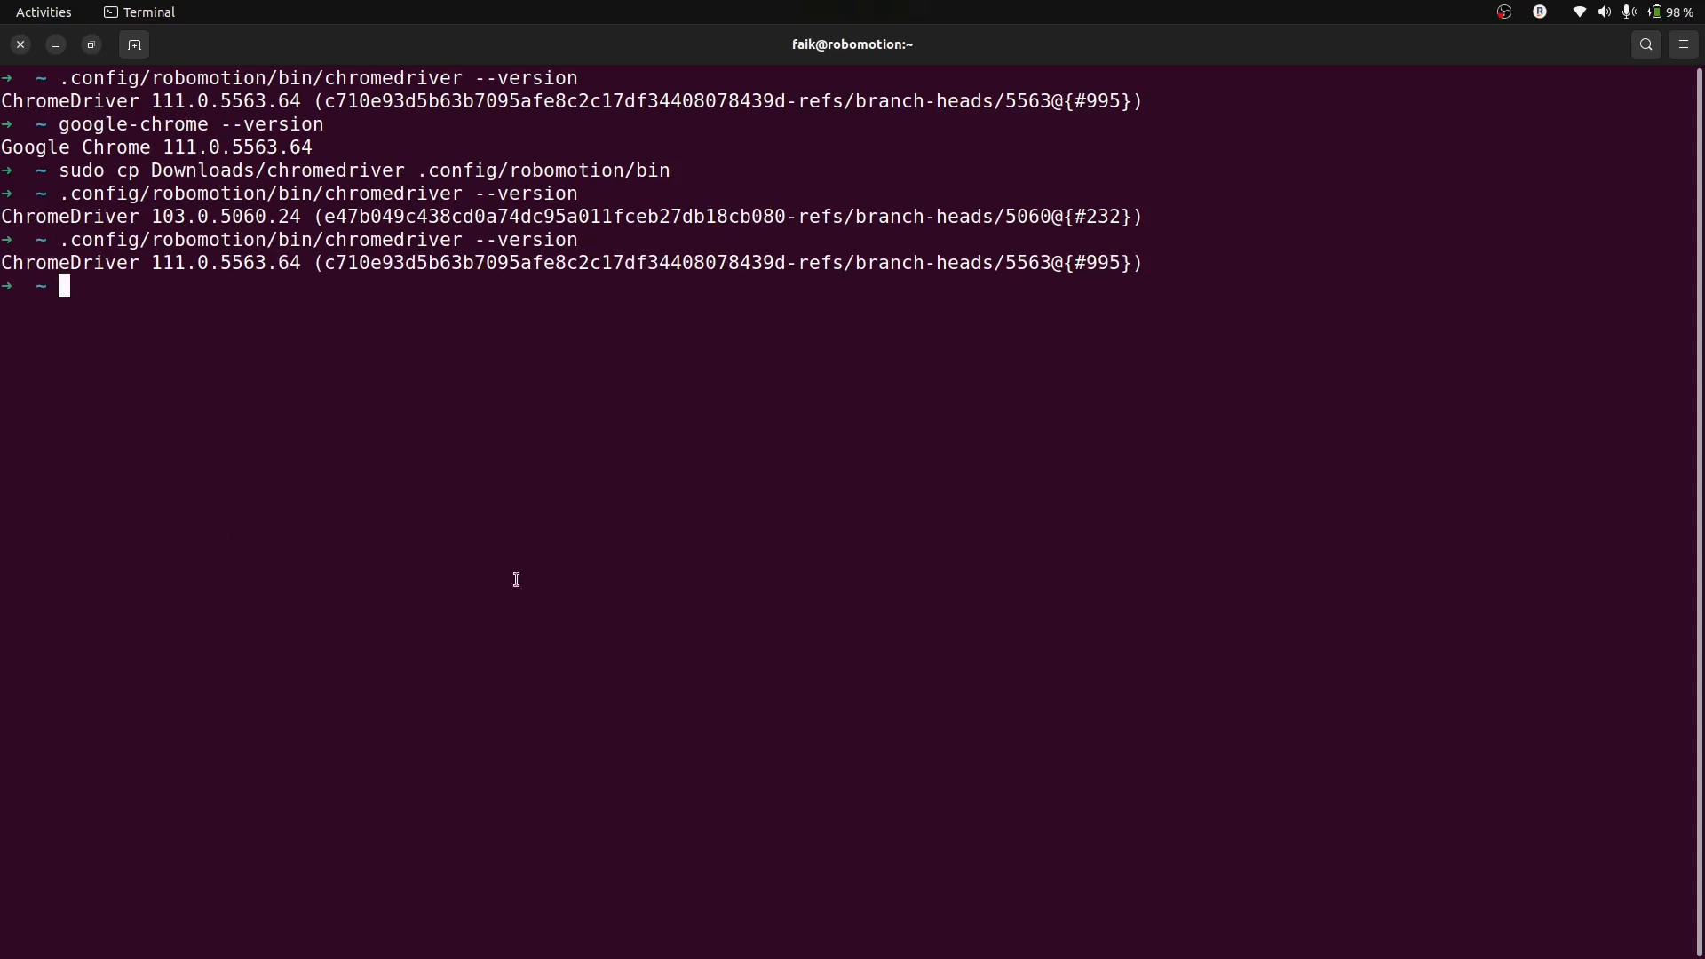
Switch to Chrome and run the flow on the Blue Steel desktop robot, closing the launched Google page and stopping the flow
click(879, 924)
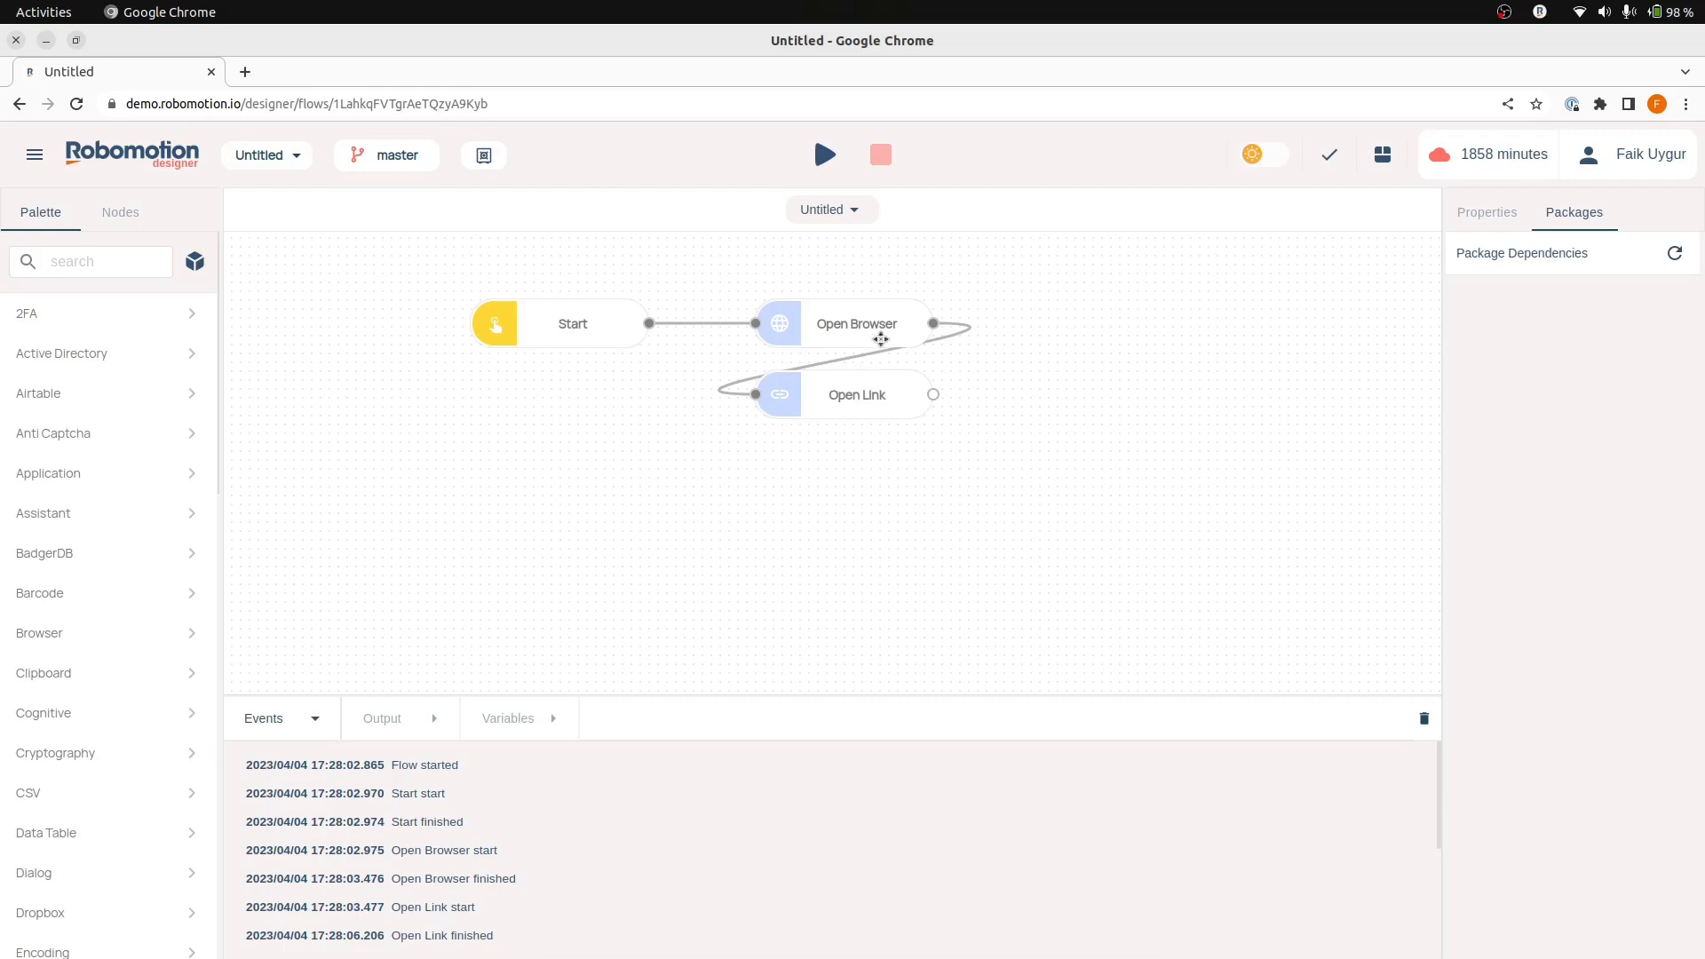
click(824, 154)
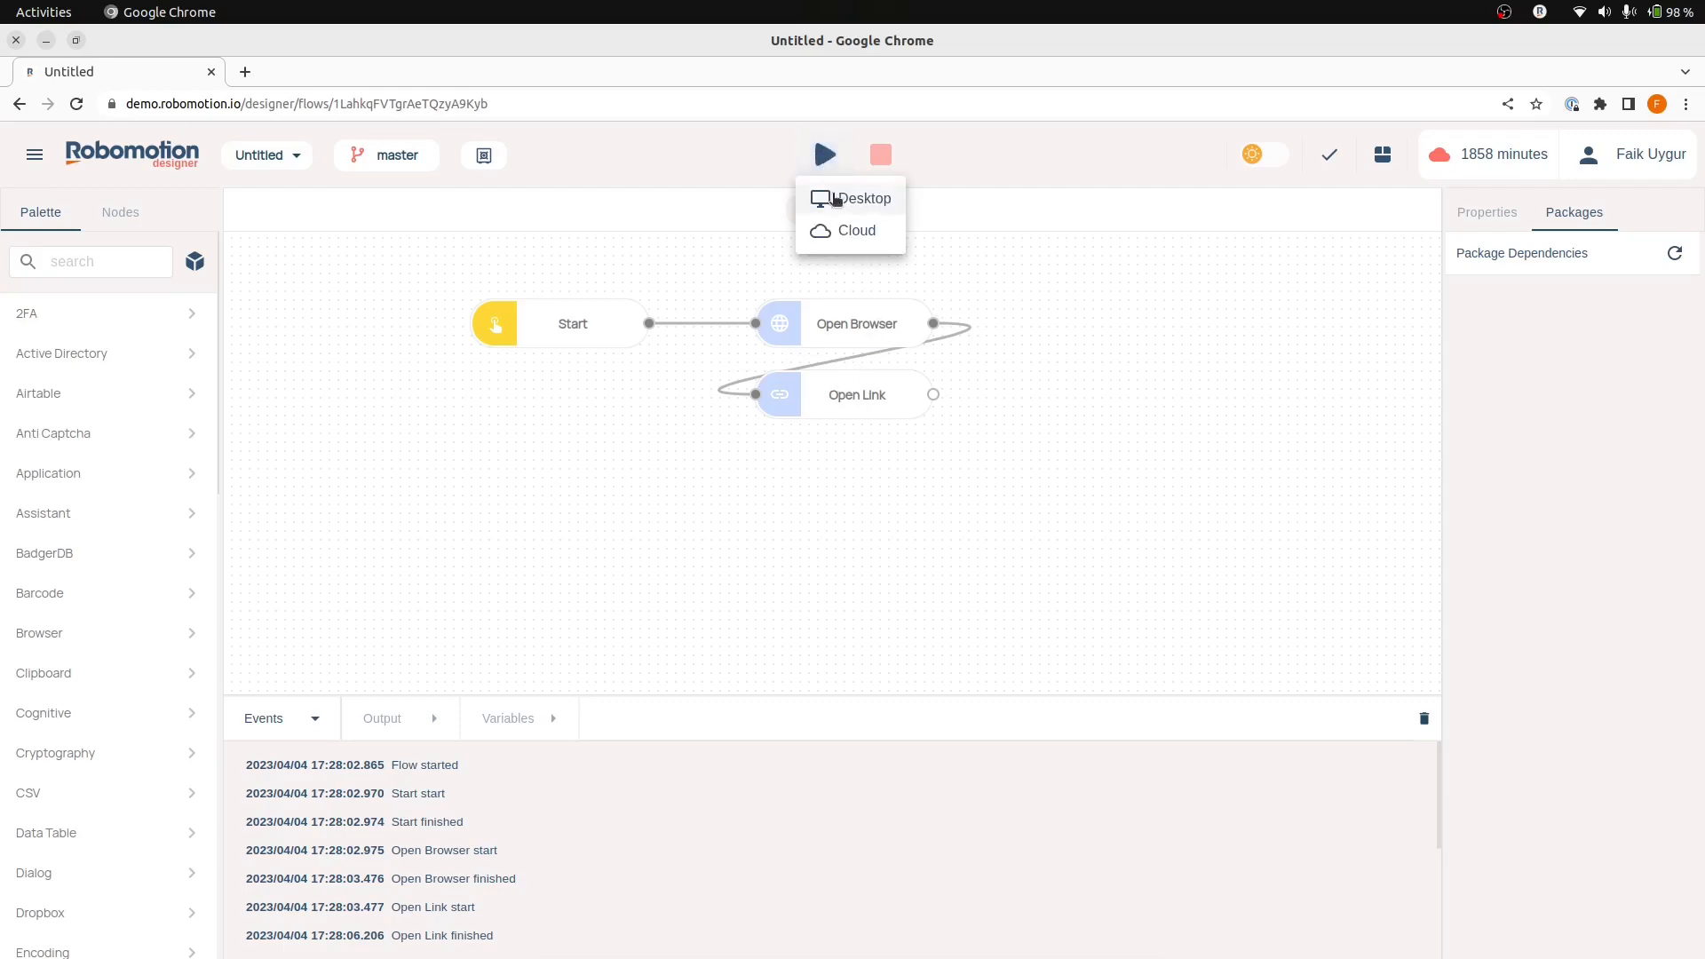
click(835, 199)
click(780, 542)
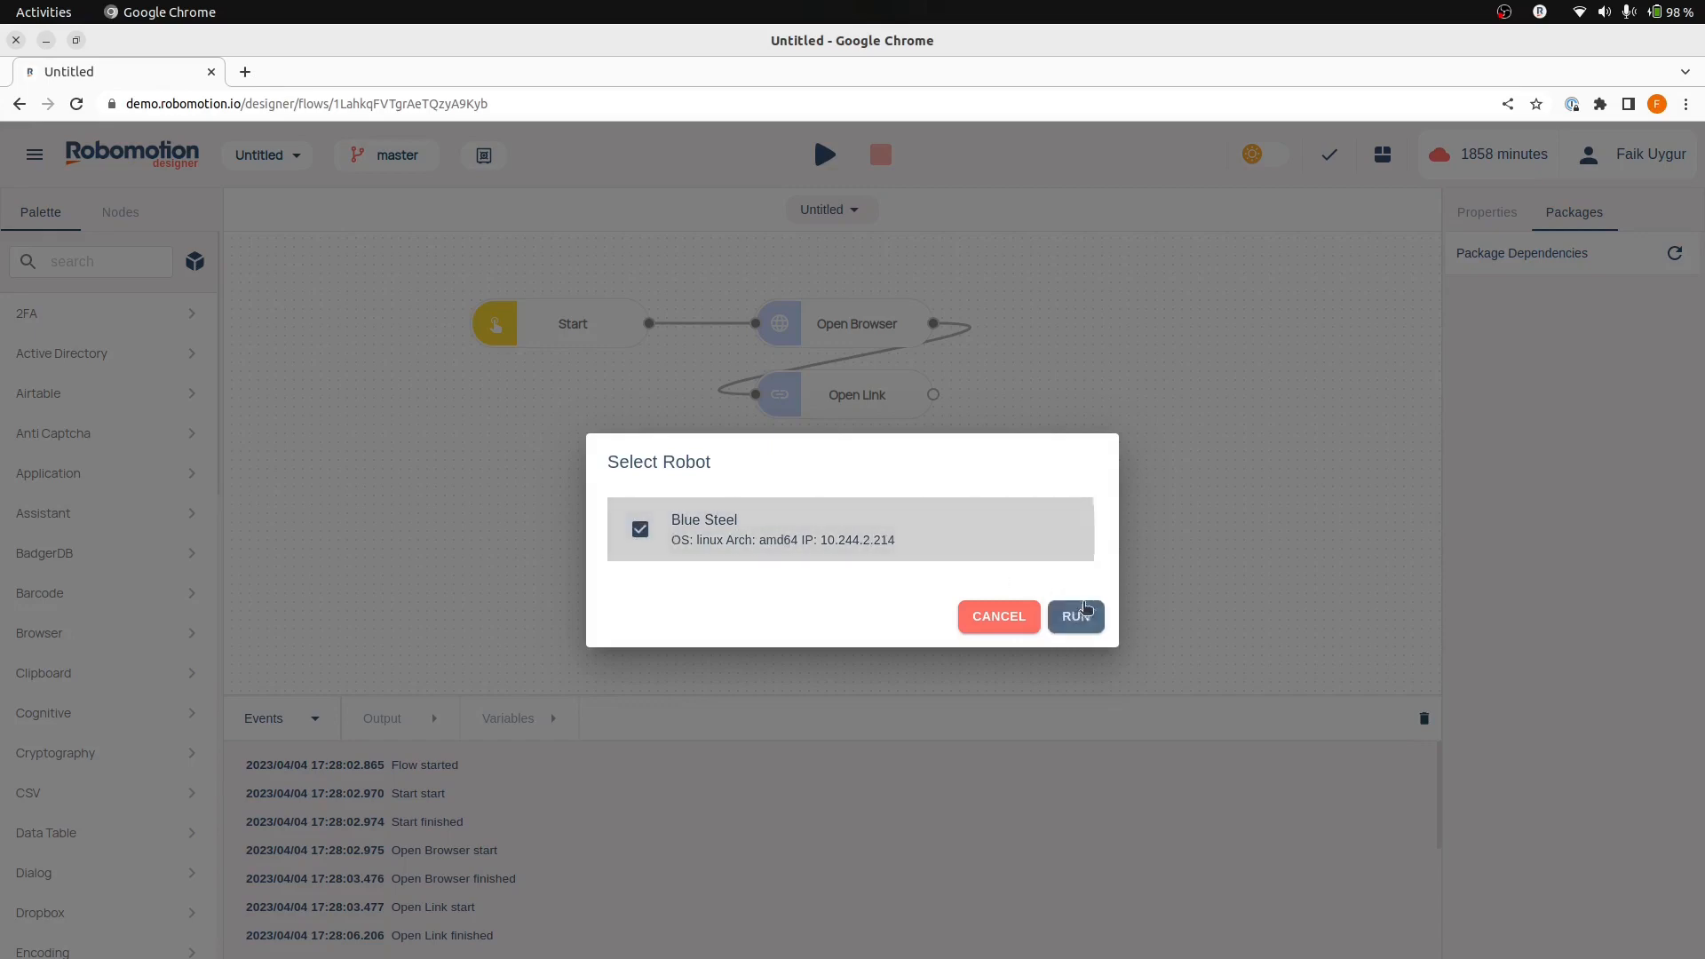
click(1089, 618)
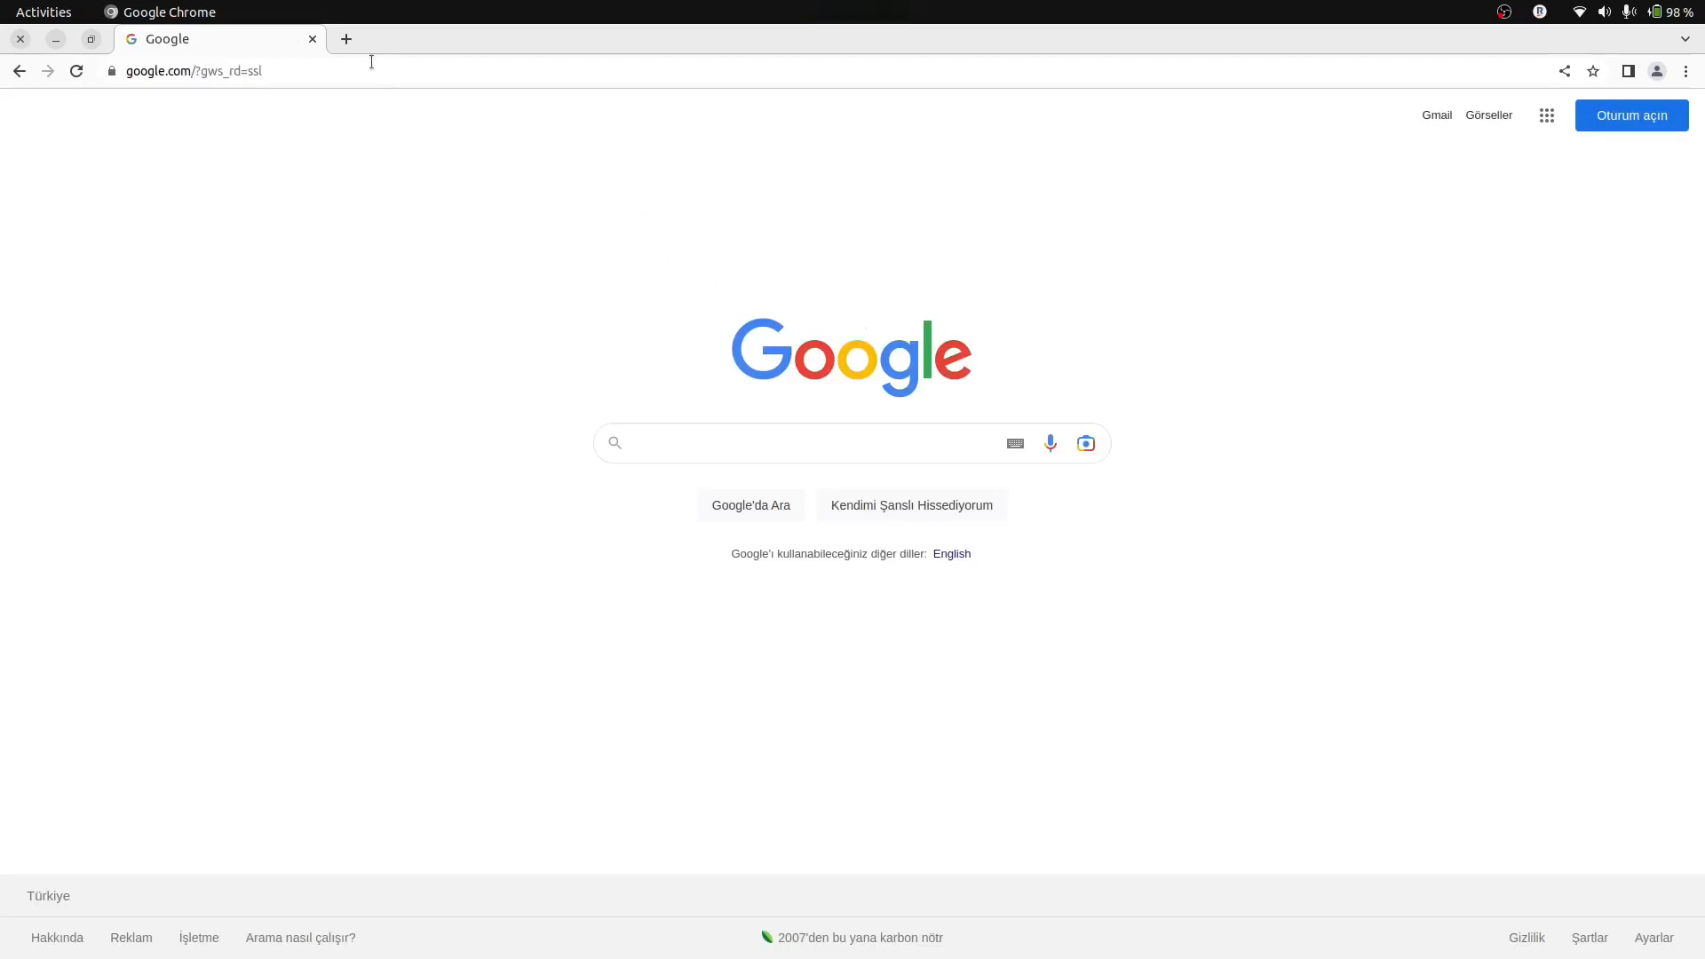
click(314, 39)
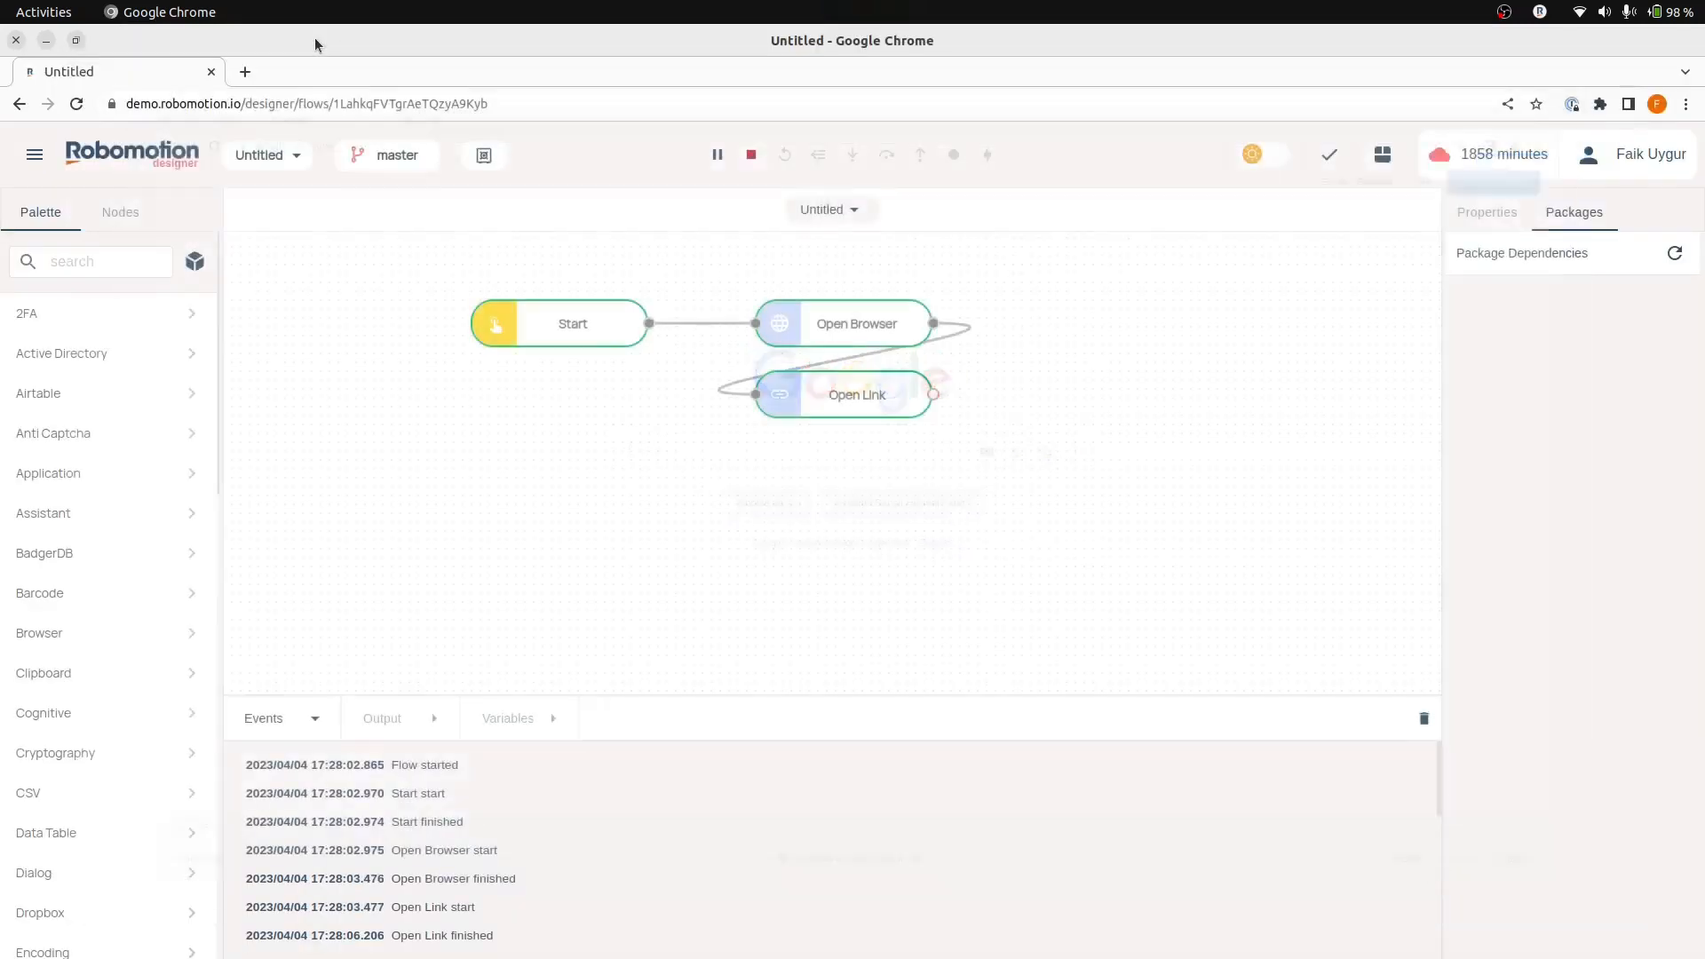
click(754, 158)
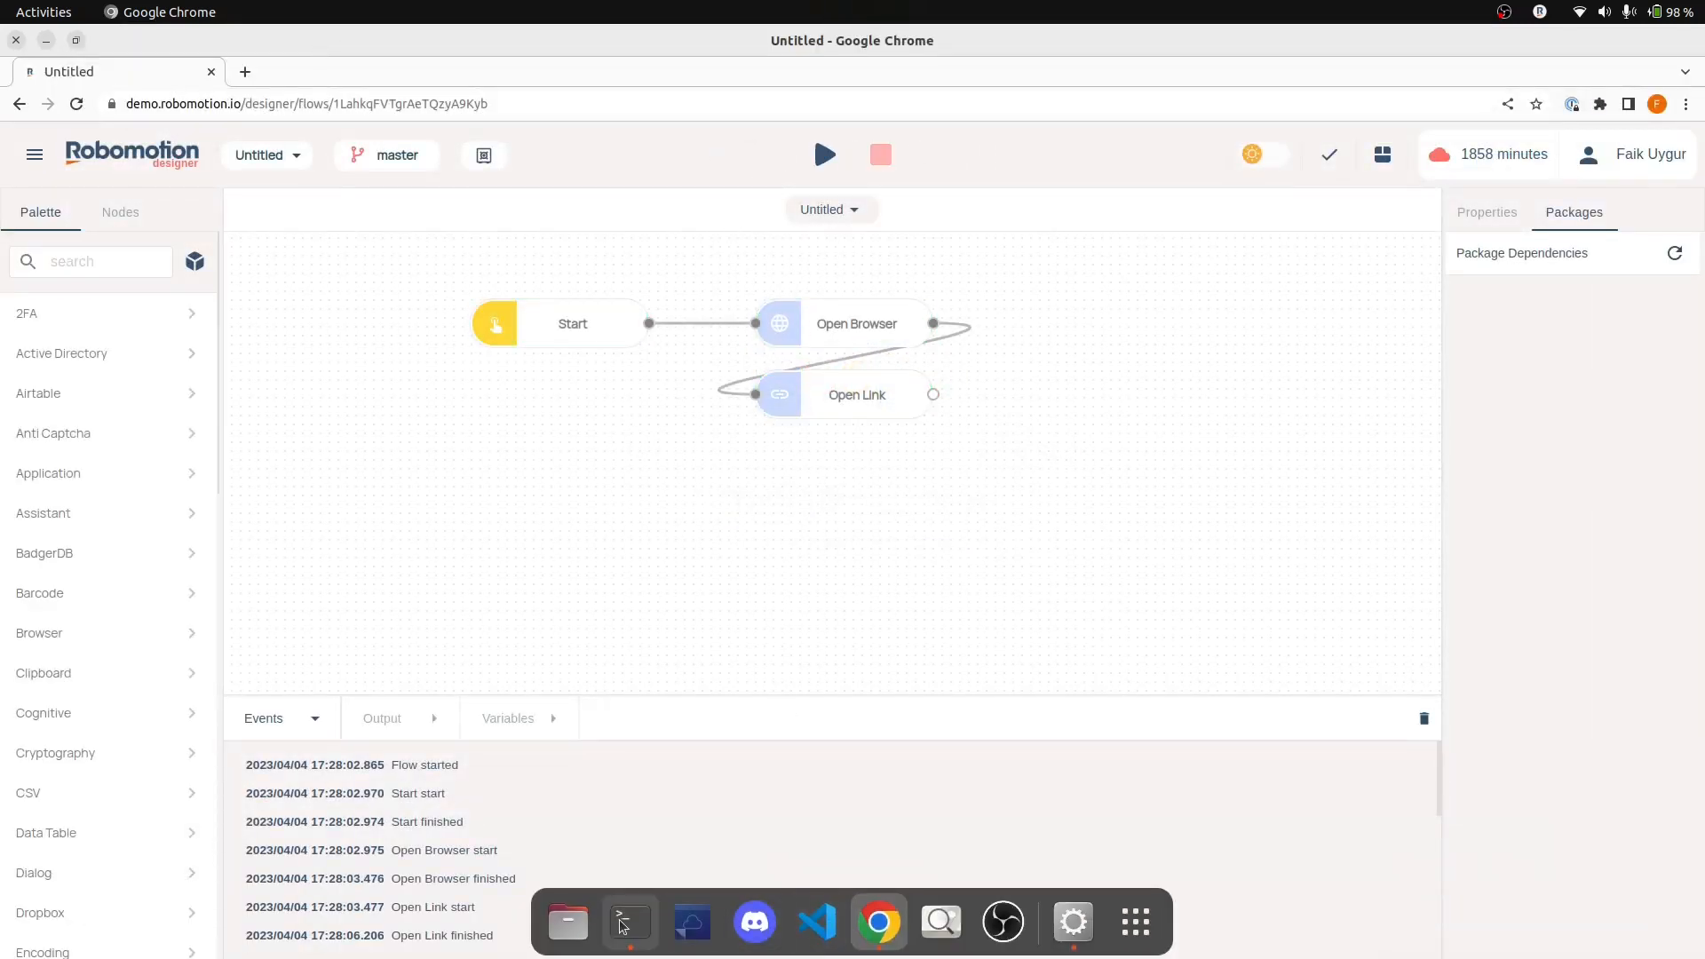
Switch to the Terminal and compare the driver and browser versions with .config/robomotion/bin/chromedriver --version and google-chrome --version
click(630, 922)
key(Up)
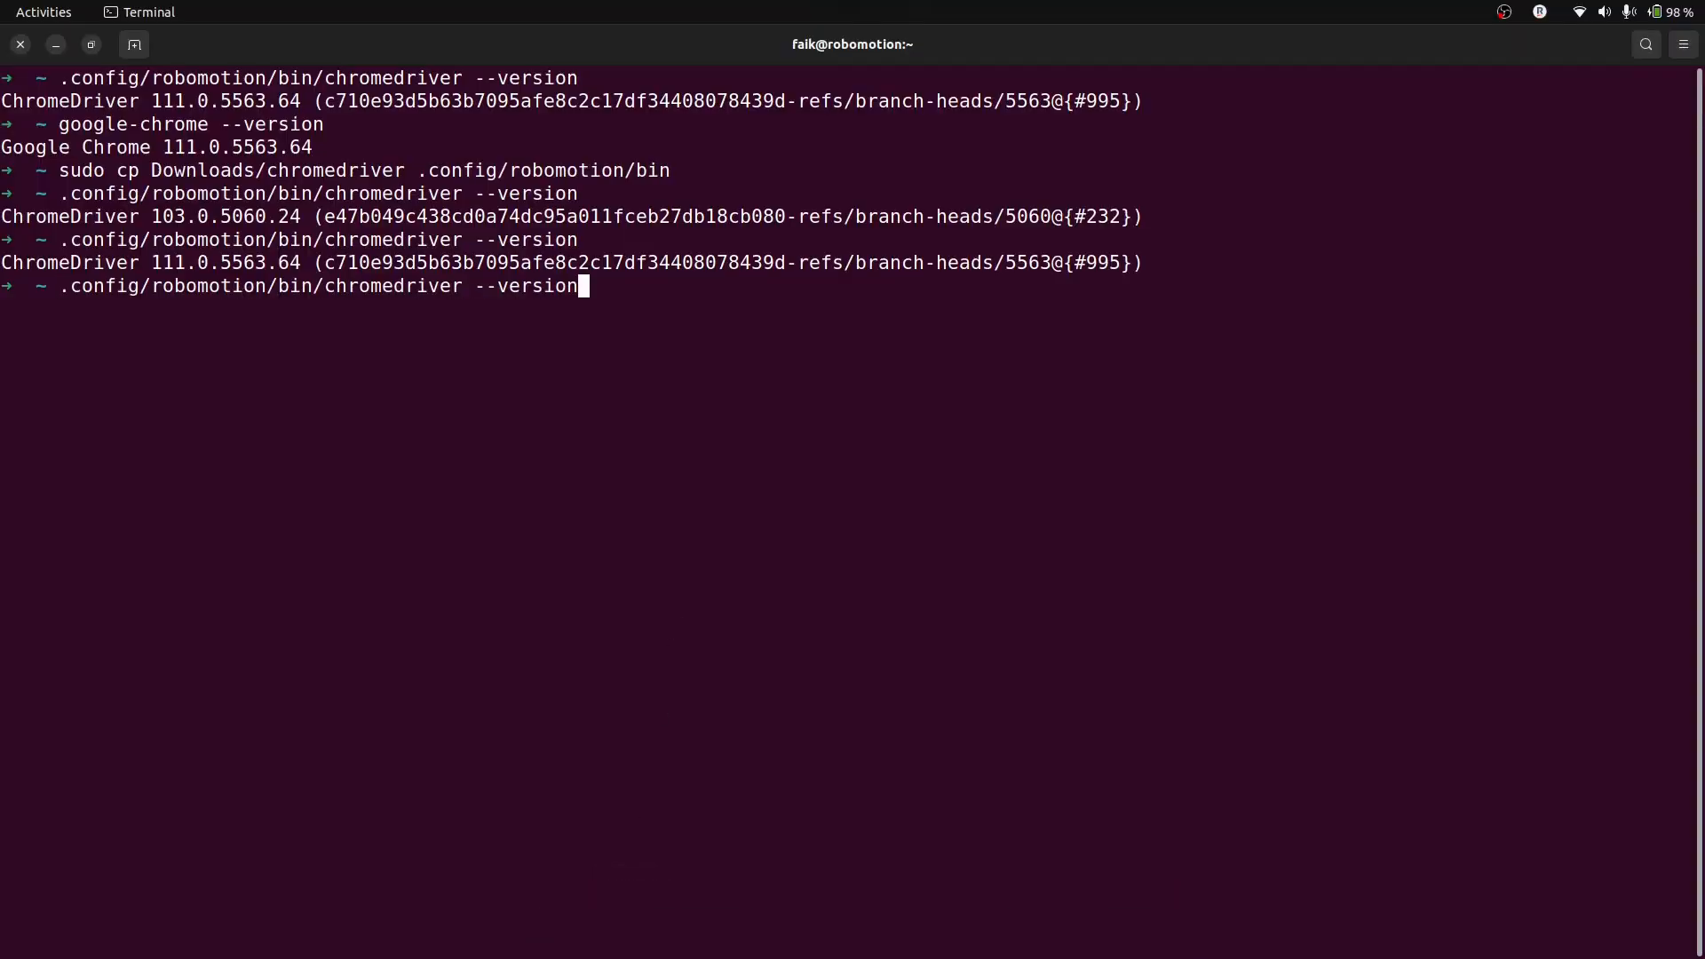
key(Return)
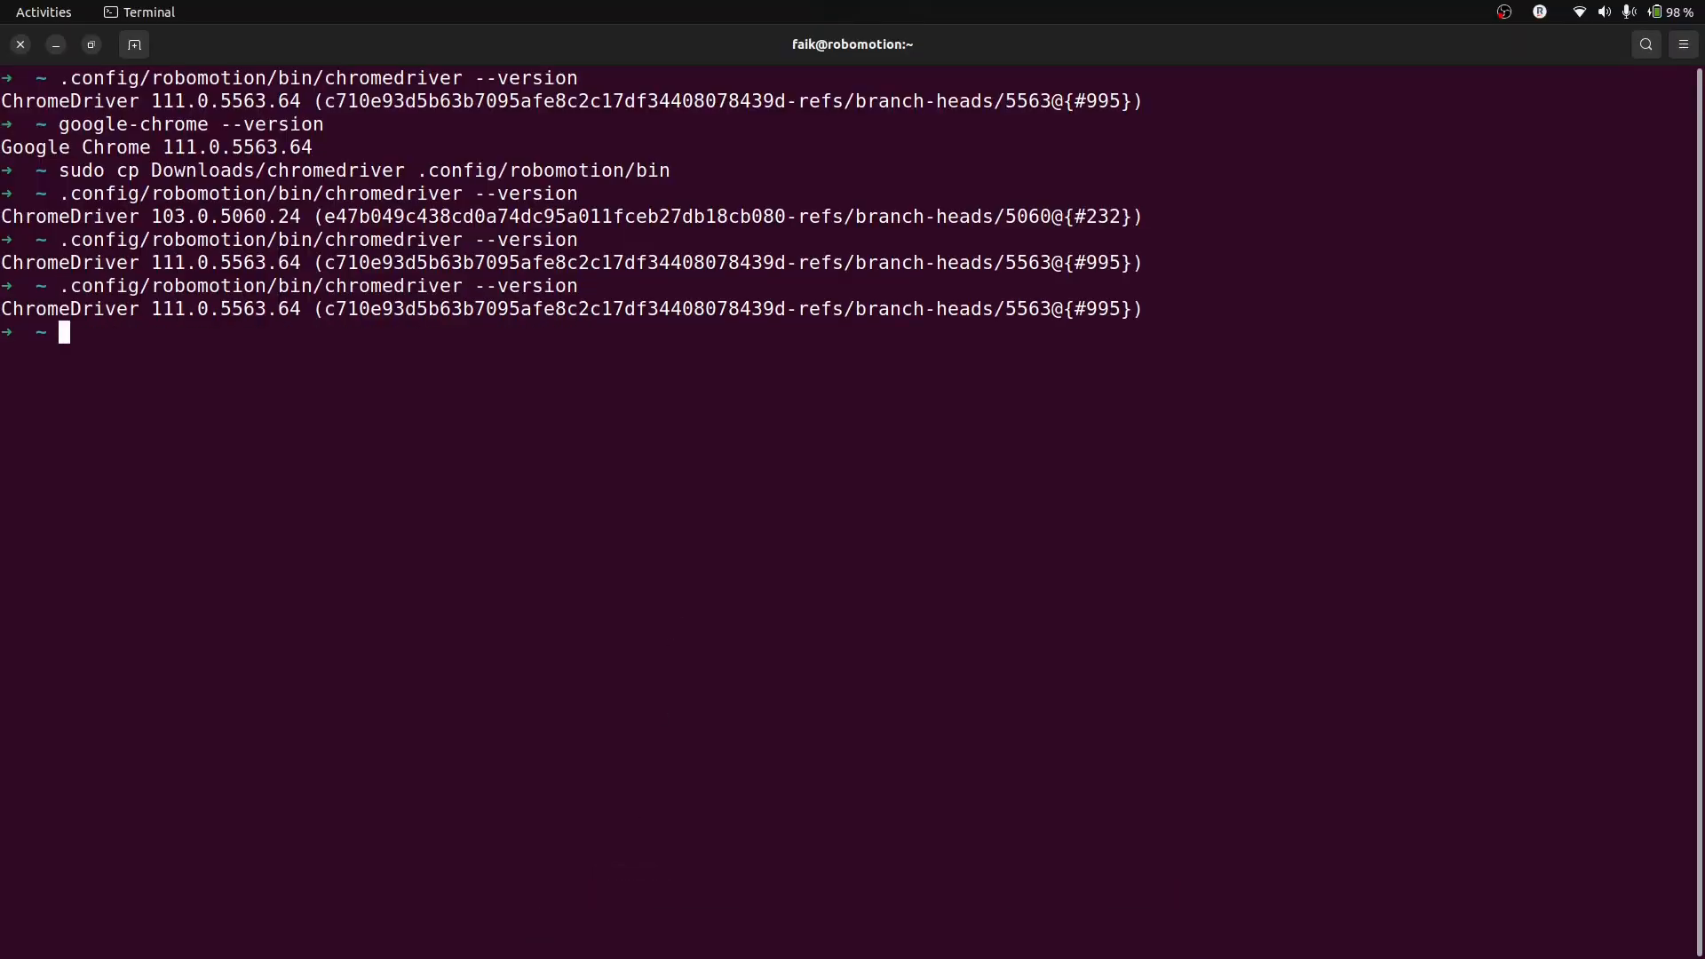
key(Up)
key(Up)
key(Up)
key(Return)
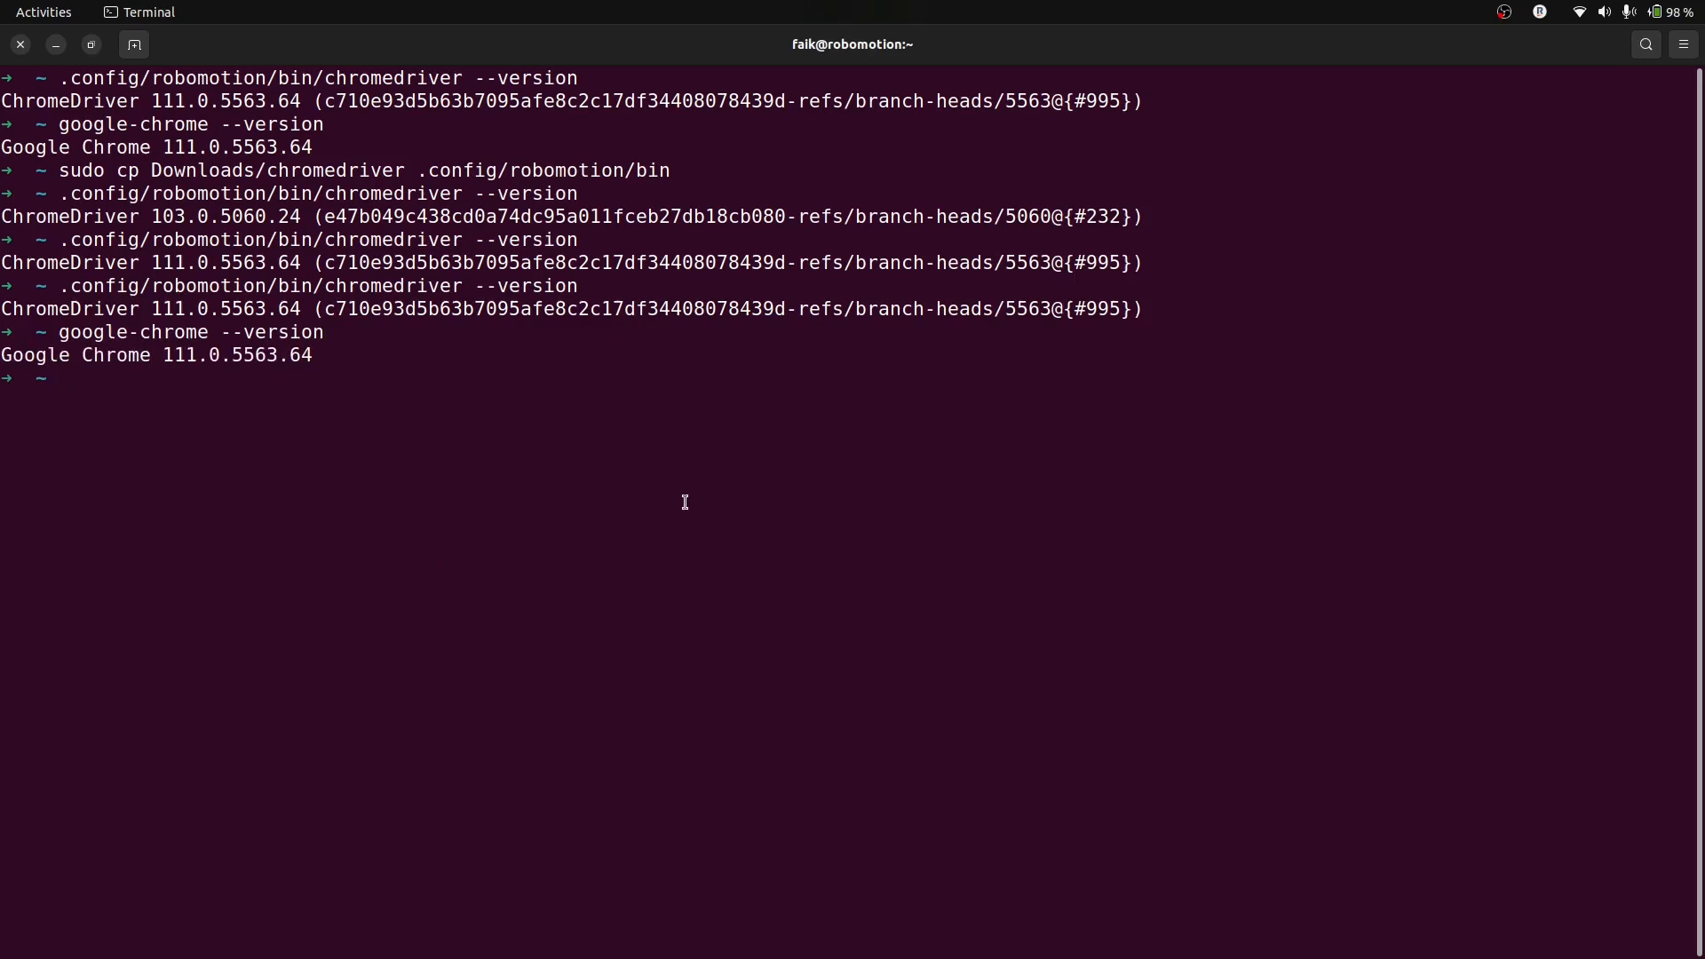
Connect the Fiddler robot from the Terminal with robomotion-deskbot connect, supplying the robot ID, token, account e-mail and workspace demo.robomotion.io
key(alt+Tab)
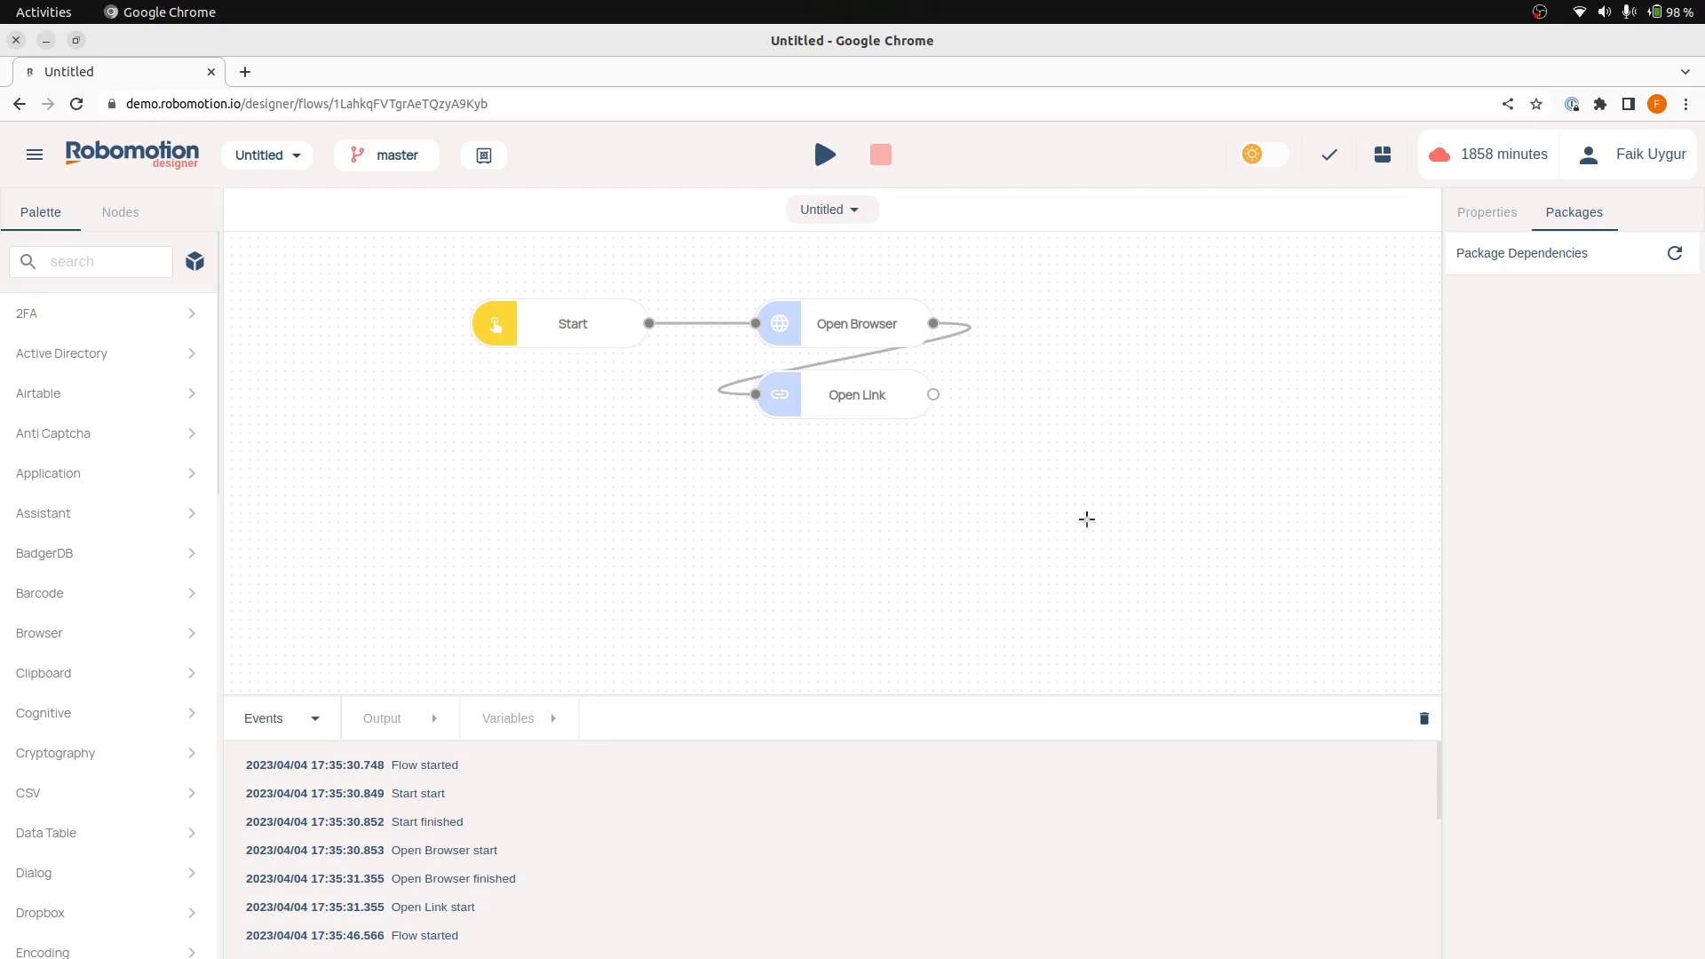
key(alt+Tab)
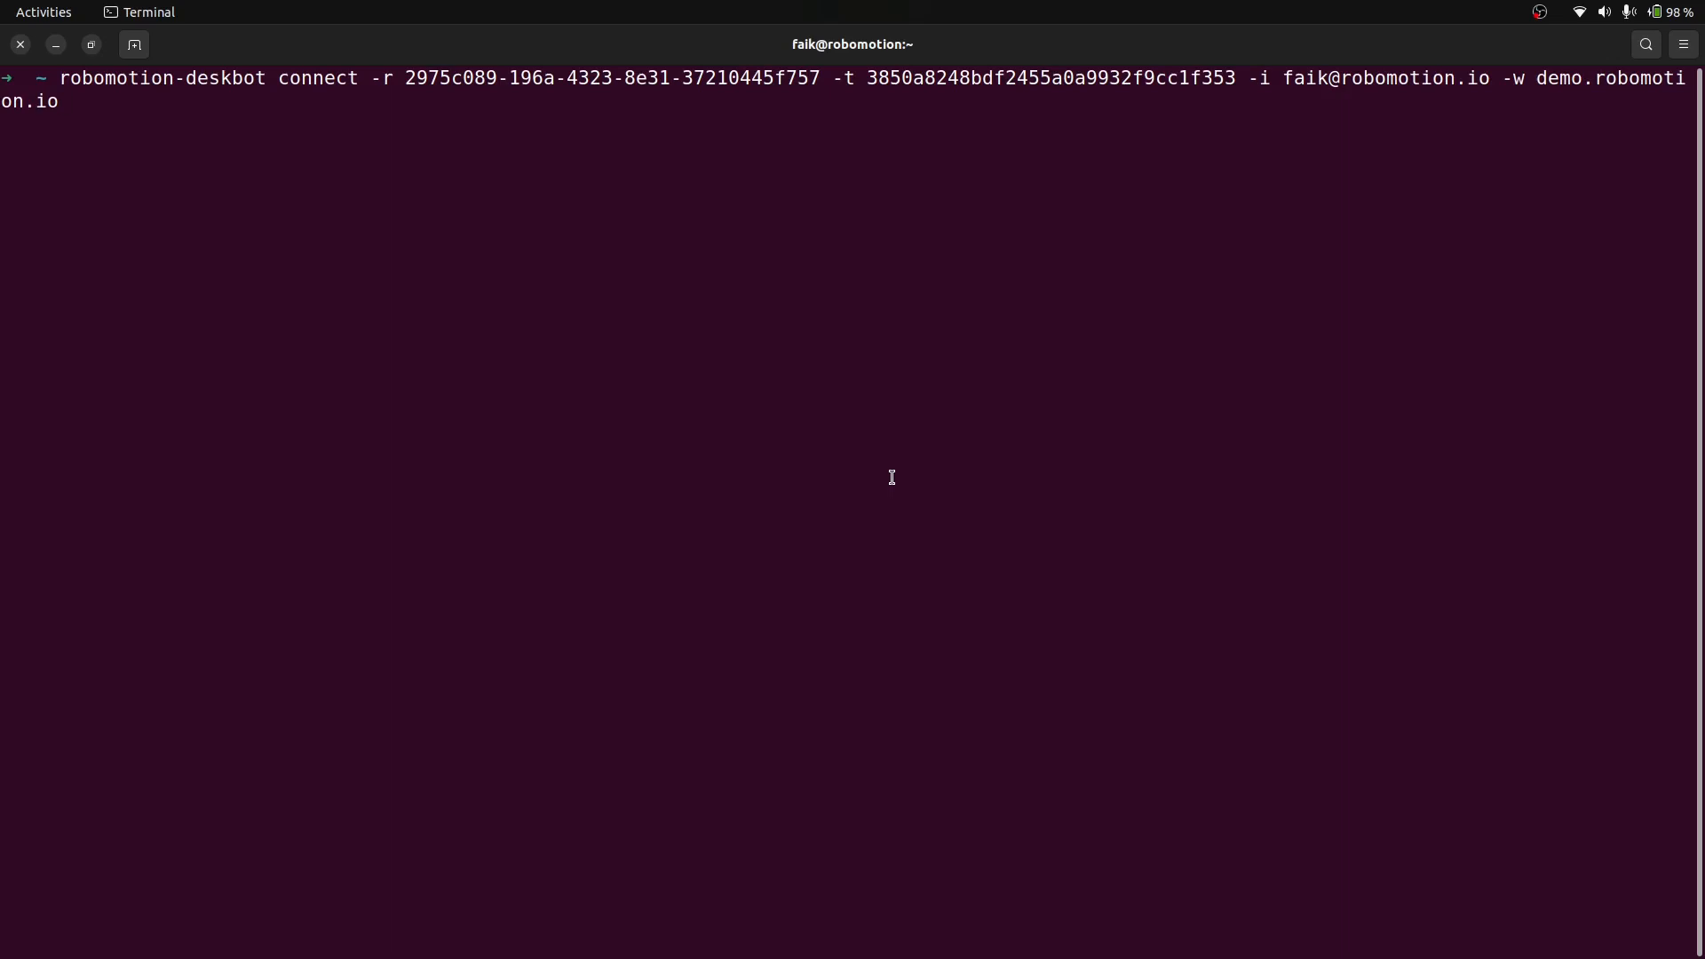
key(Return)
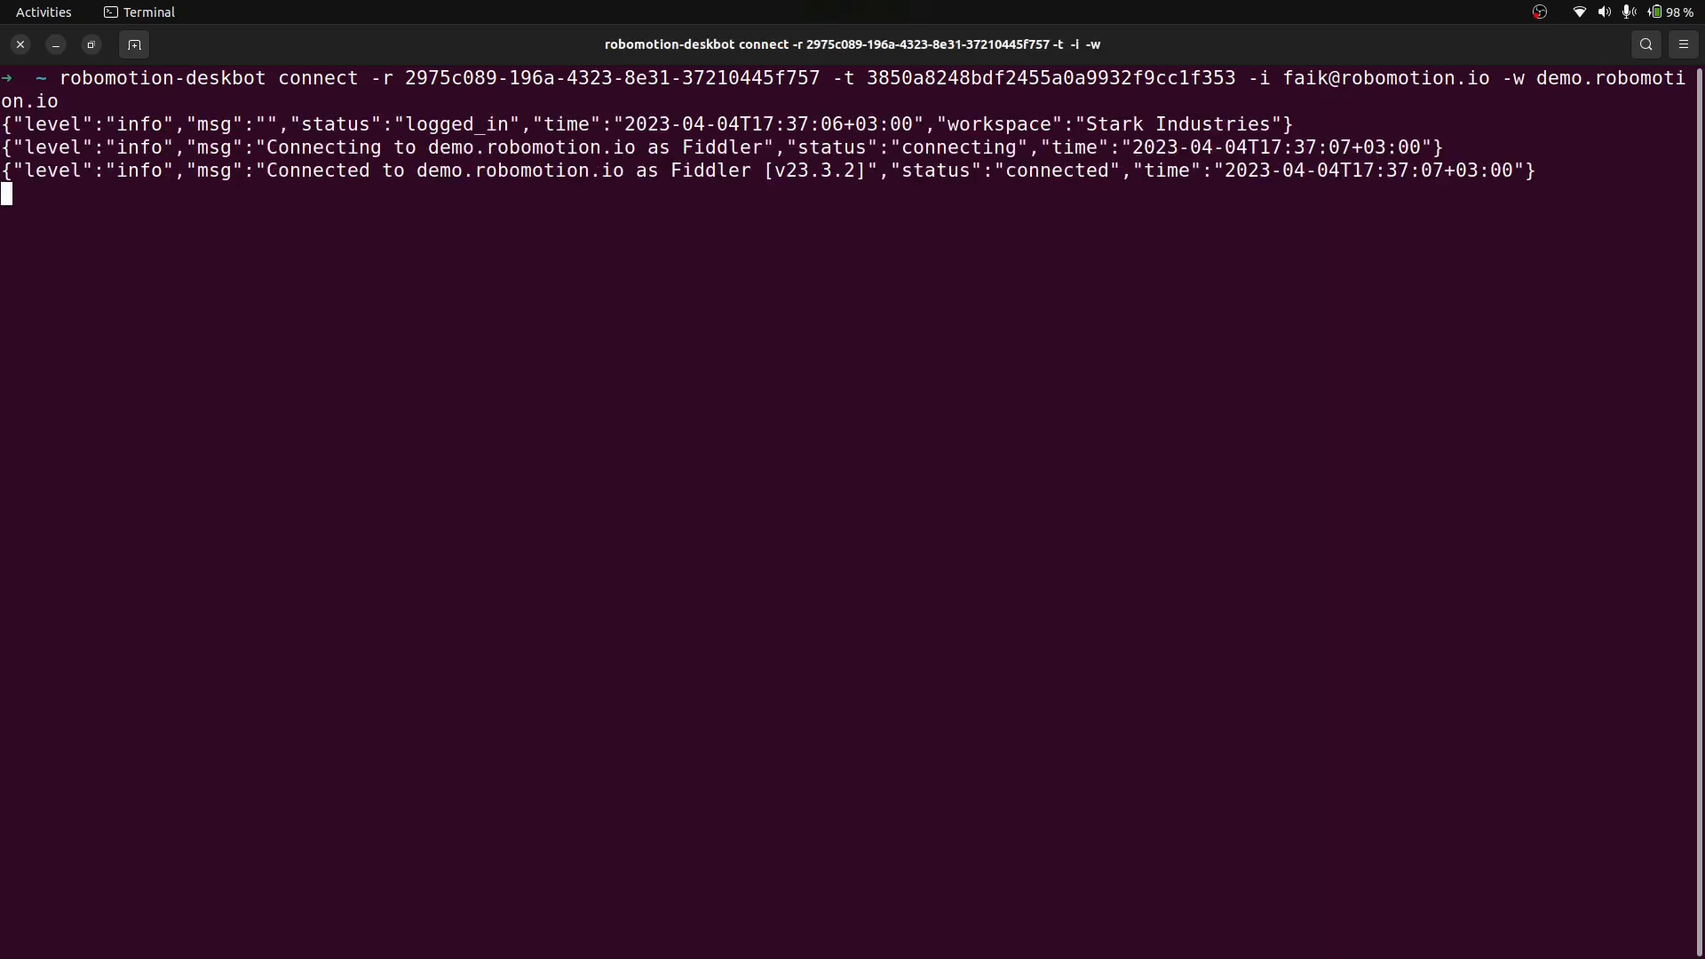
Switch to Chrome, run the flow on the Fiddler desktop robot, and stop it after the Google page opens
key(alt+Tab)
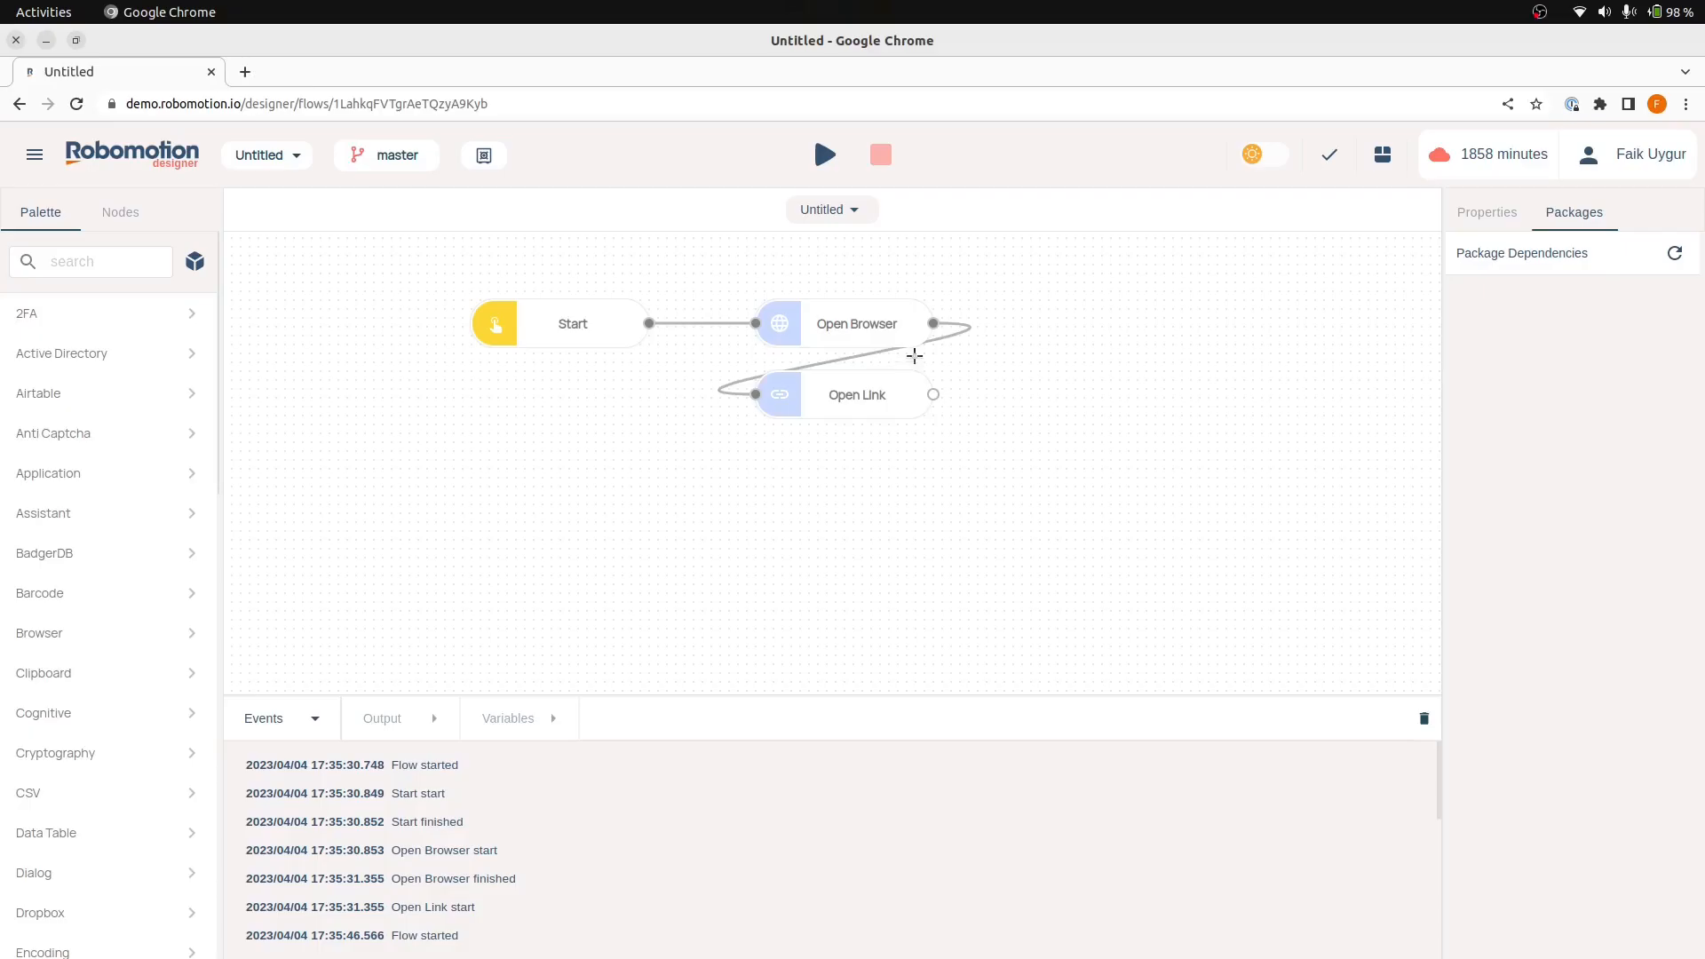
click(825, 155)
click(833, 196)
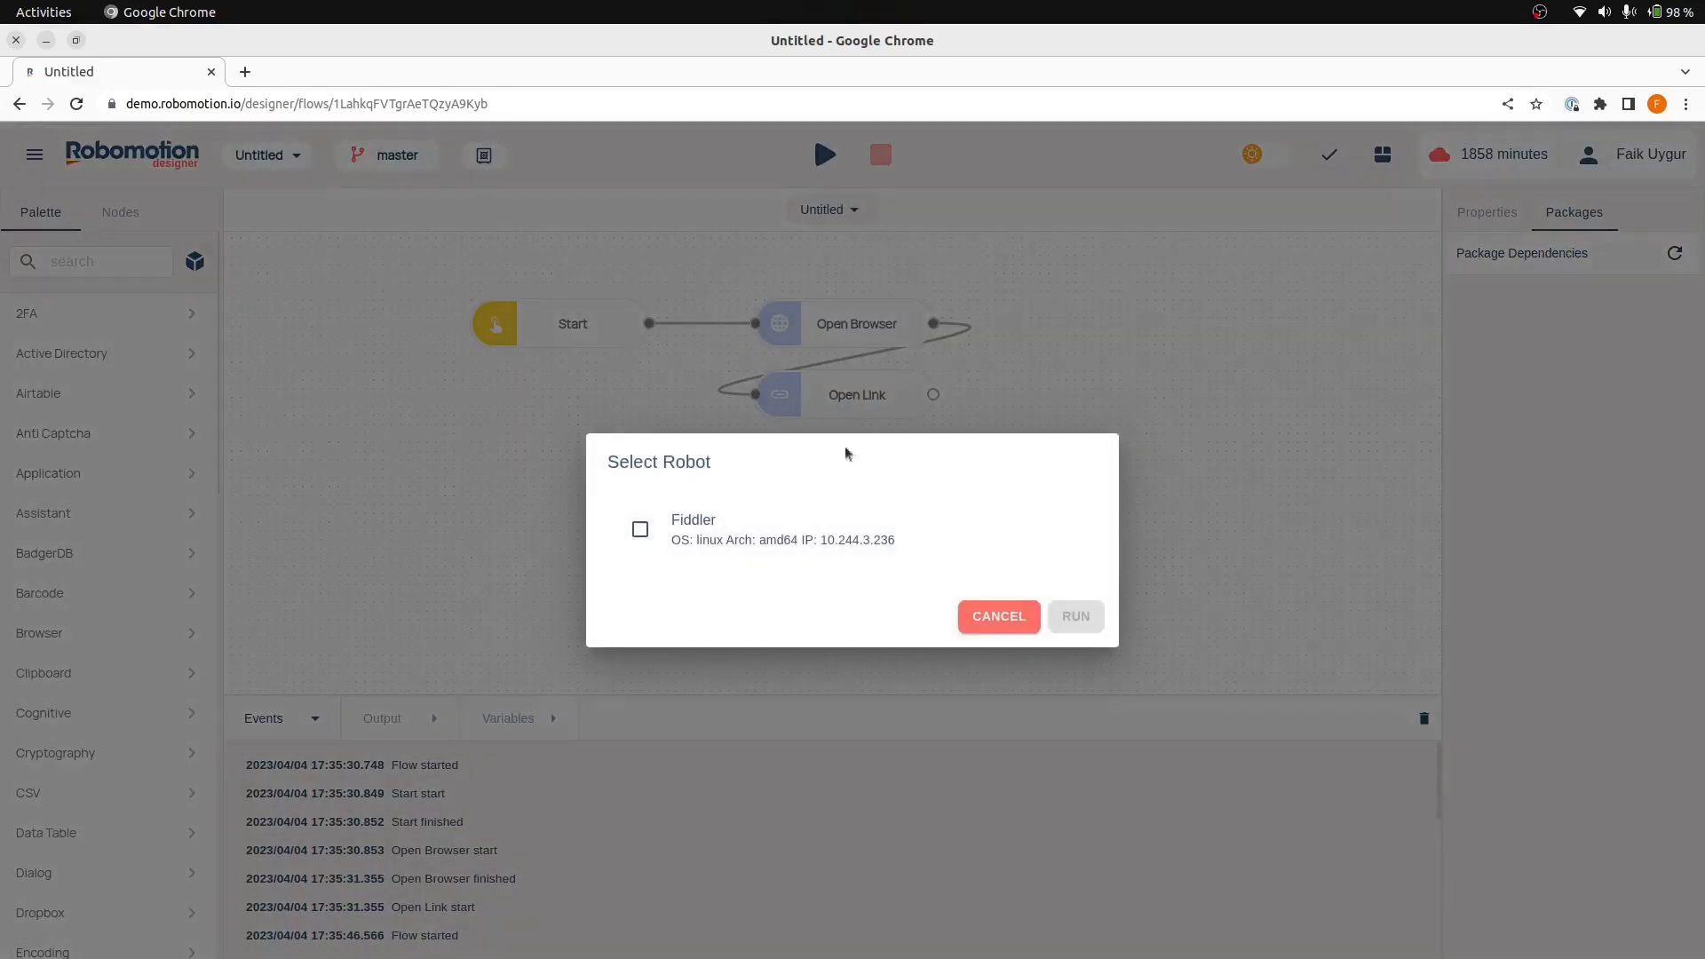
click(888, 531)
click(1076, 617)
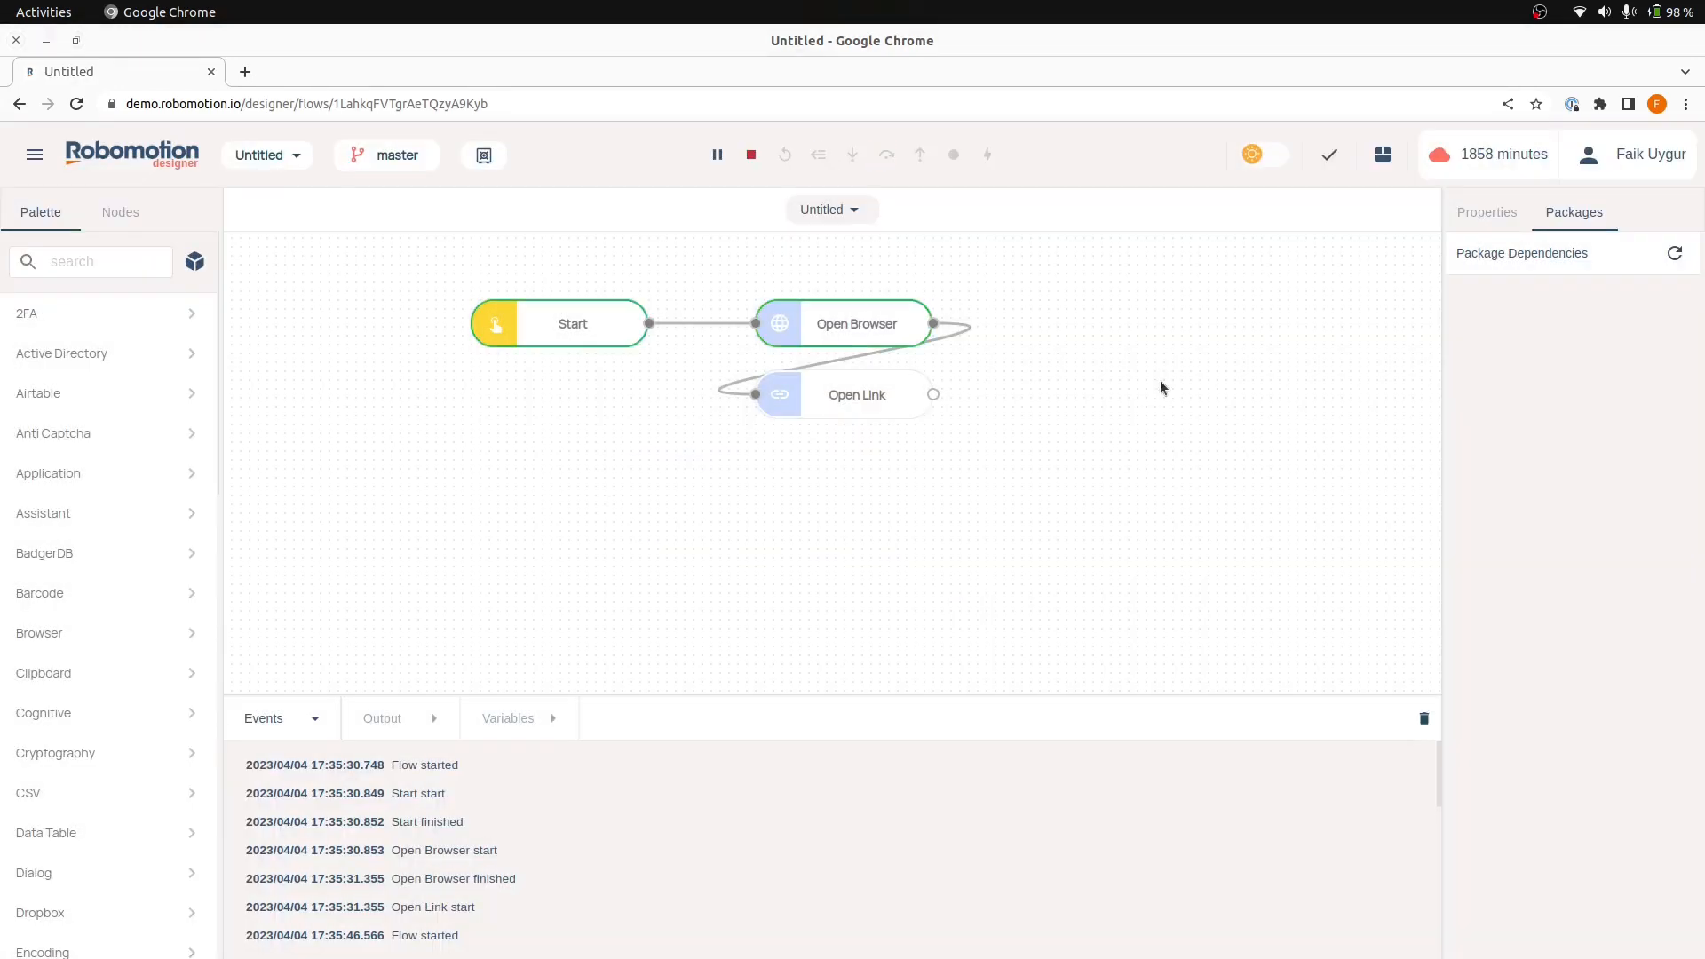
key(alt+Tab)
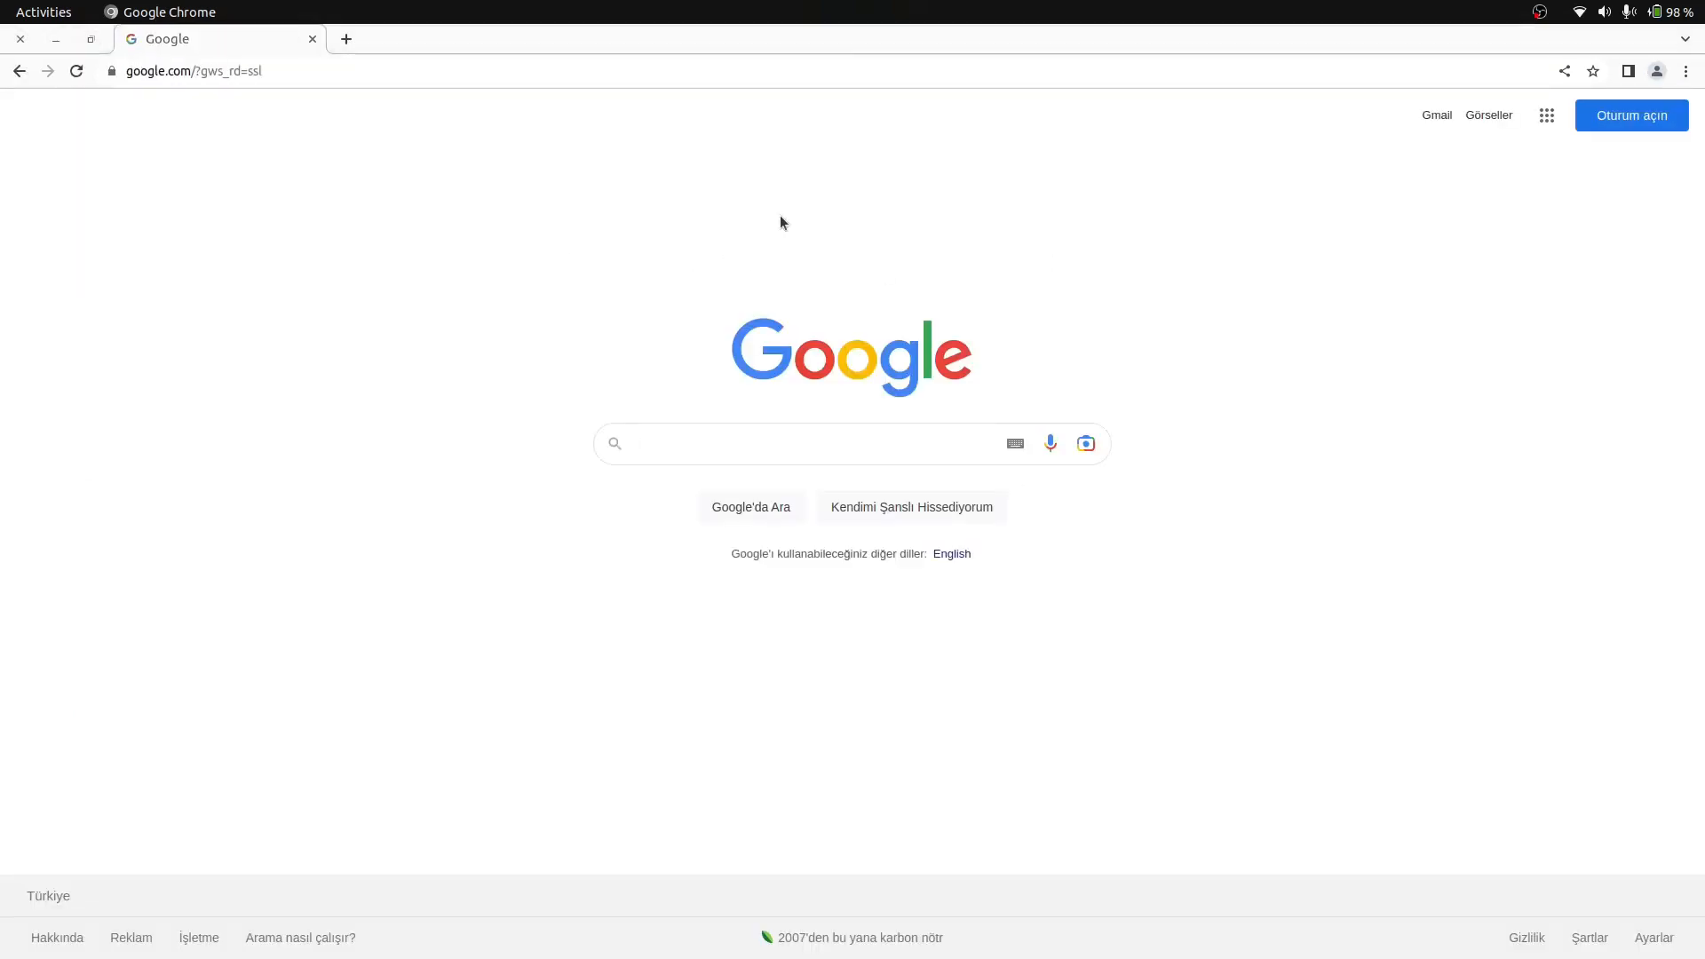
click(749, 159)
Return to the Terminal, terminate the robot connection and open a root shell with sudo su -
key(alt+Tab)
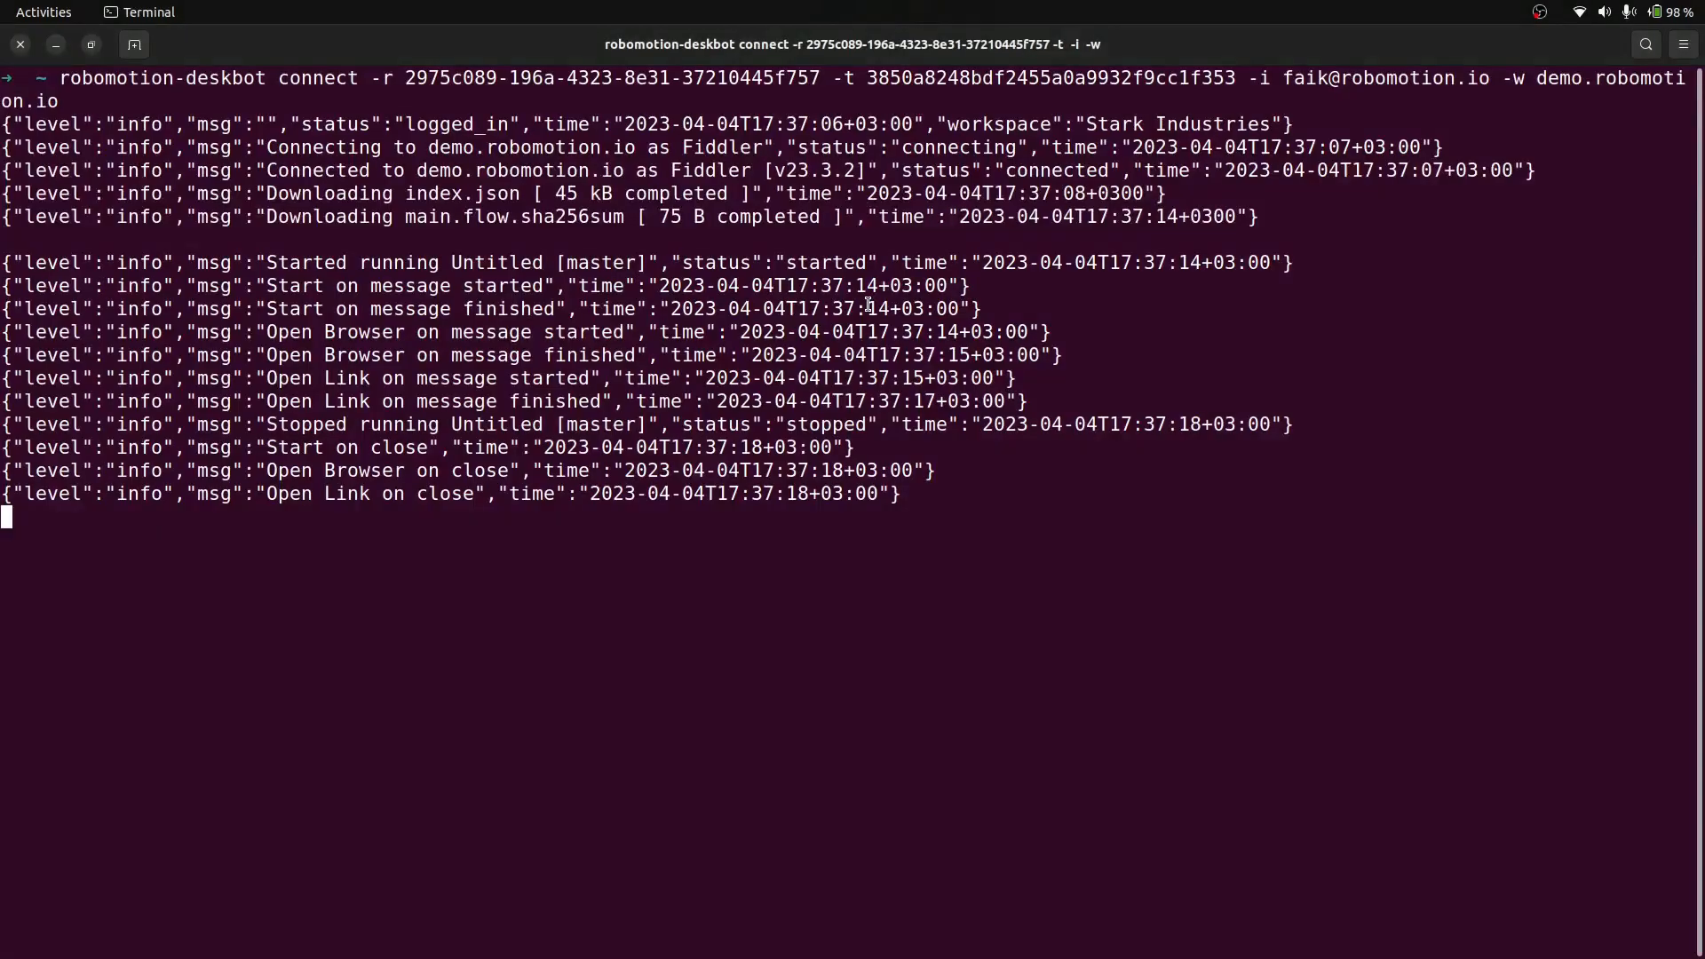
key(ctrl+c)
text(sudo su -)
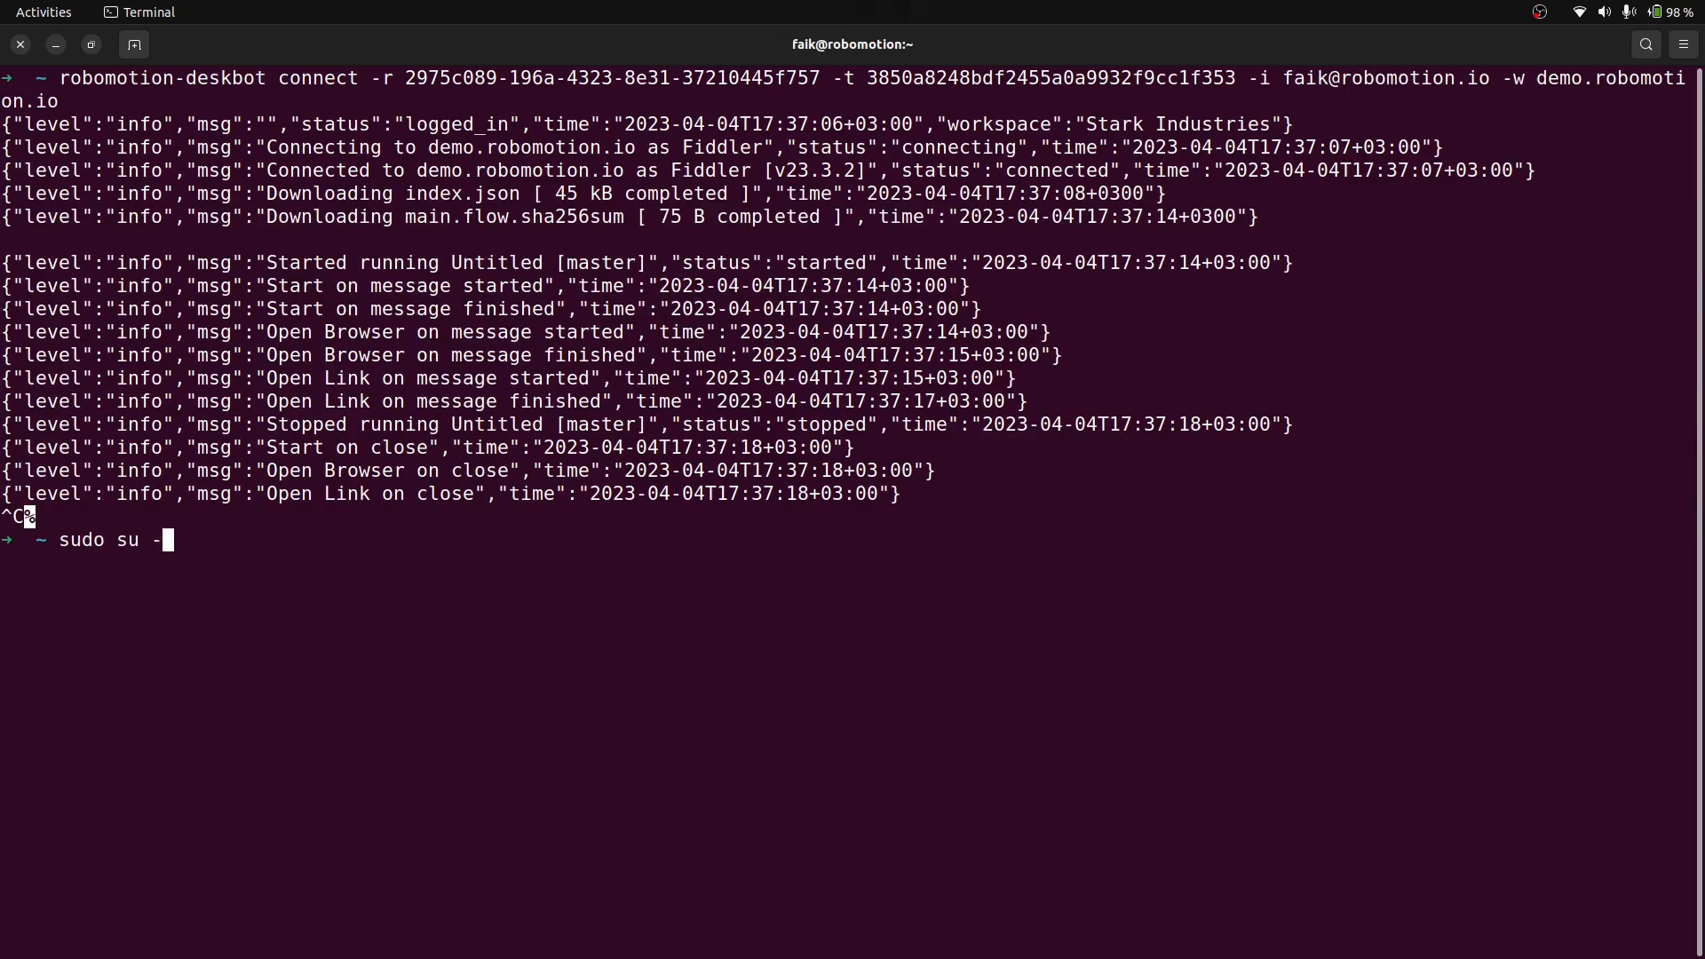
key(Return)
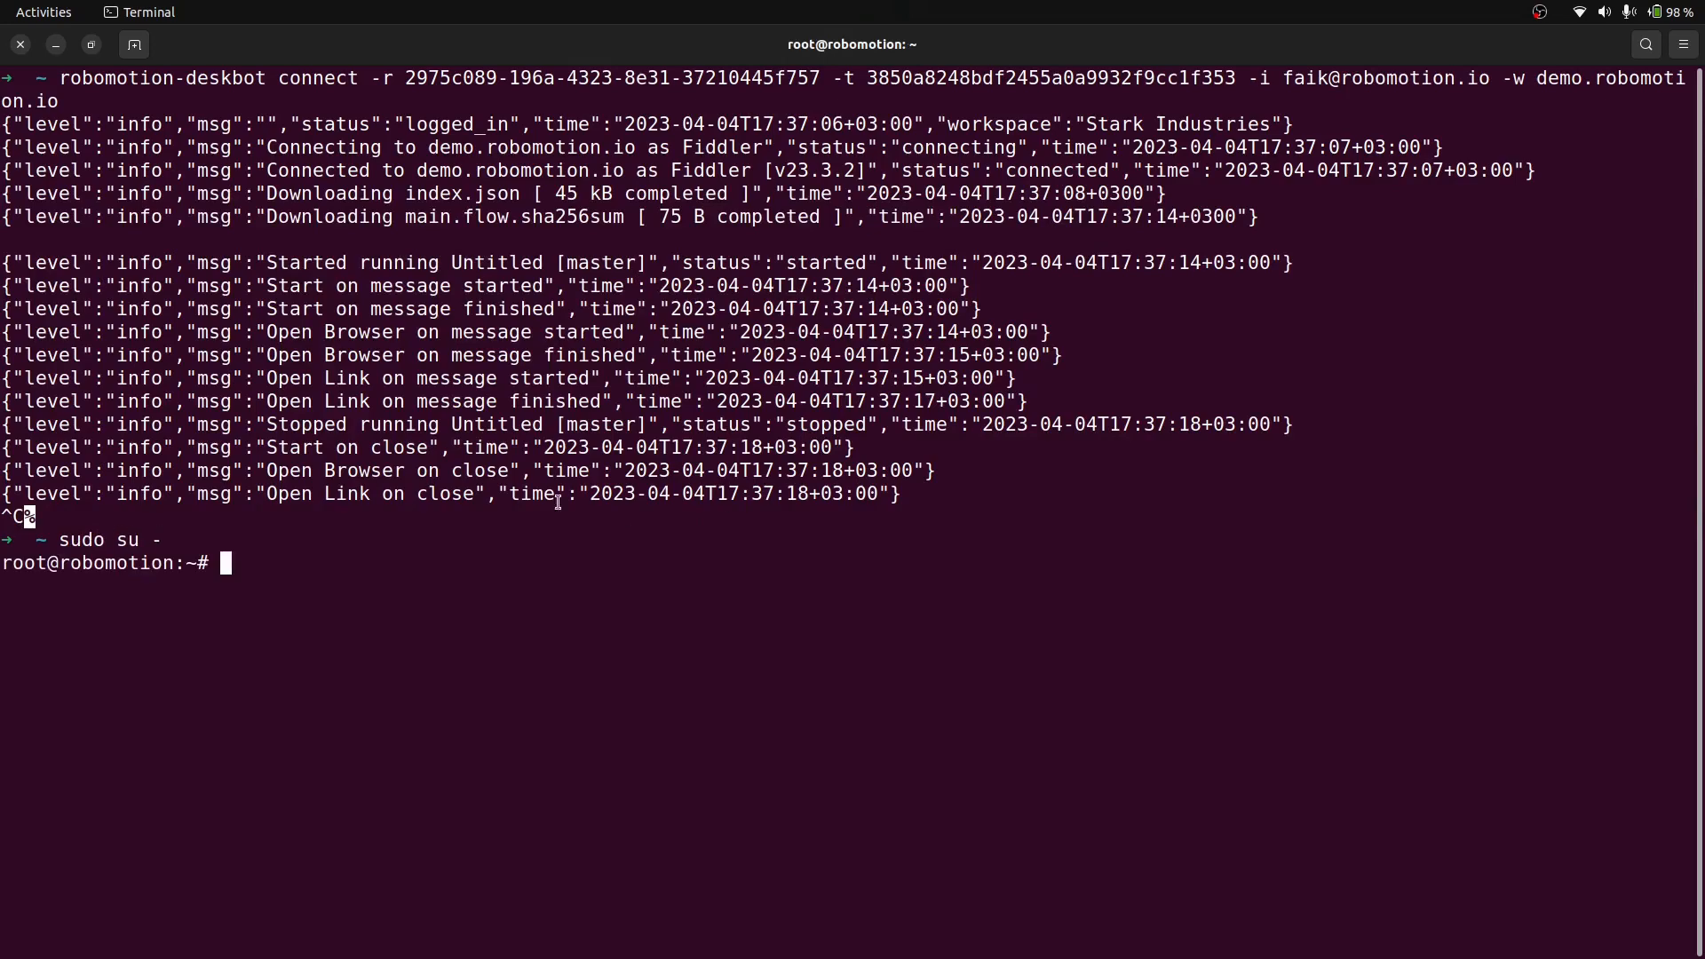
Reuse the earlier robomotion-deskbot connect command, including the robot token, to connect Fiddler from the root shell
drag(75, 101, 60, 78)
key(ctrl+shift+v)
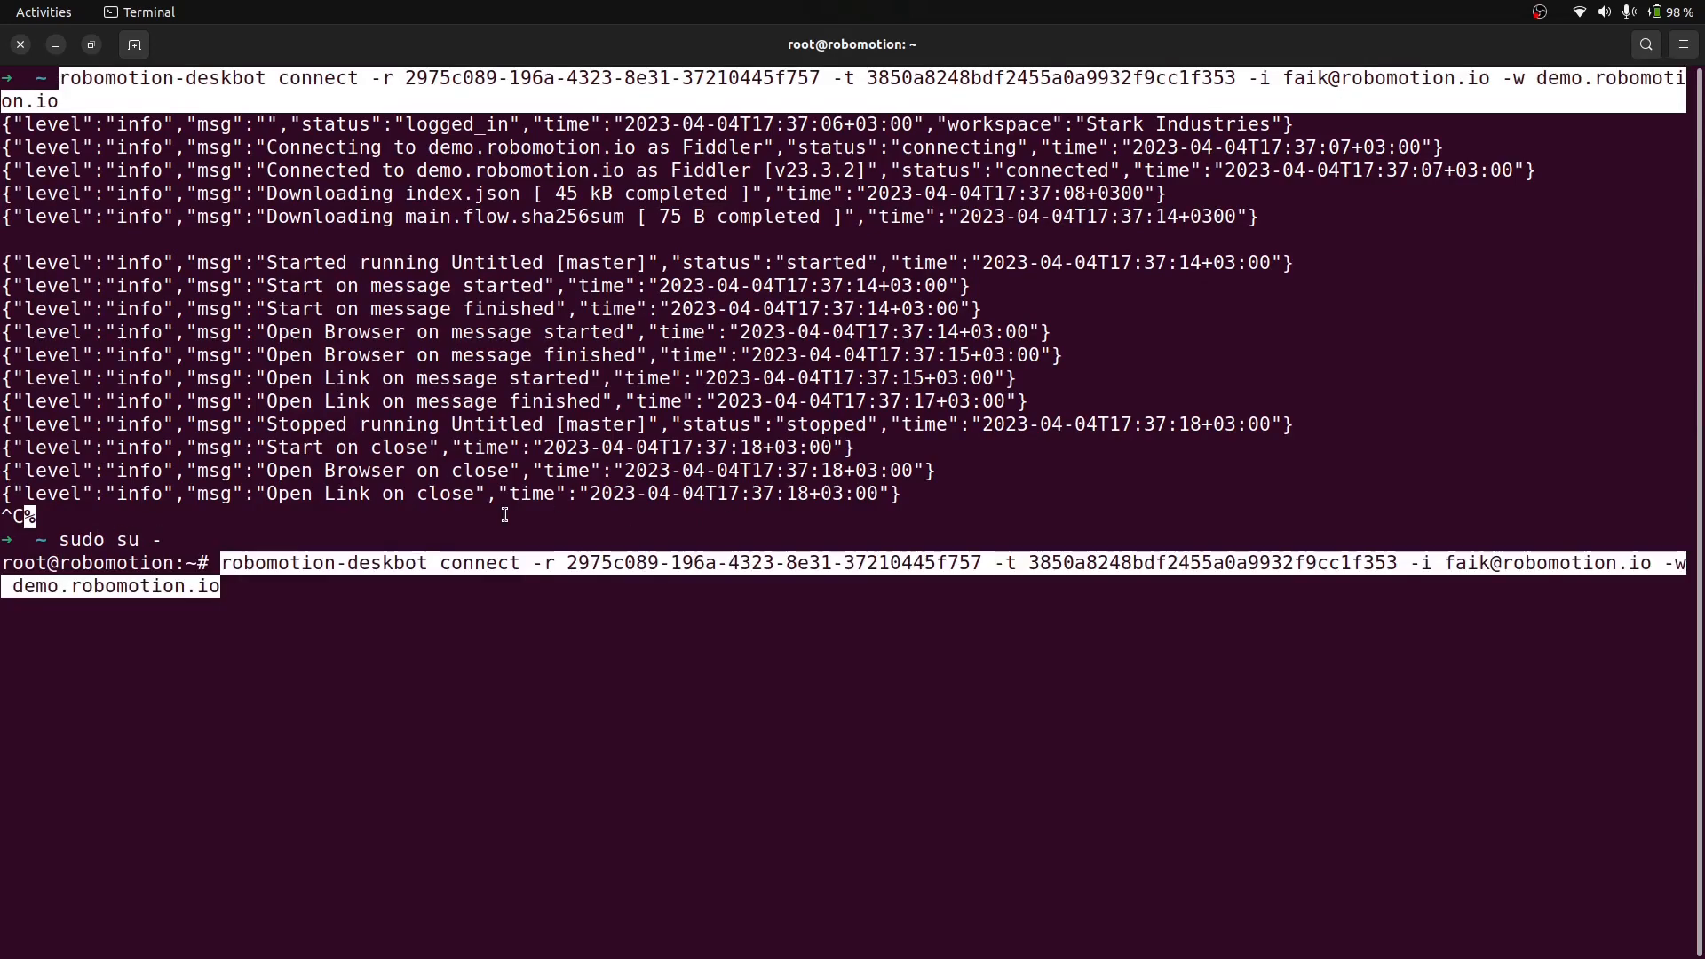
key(Return)
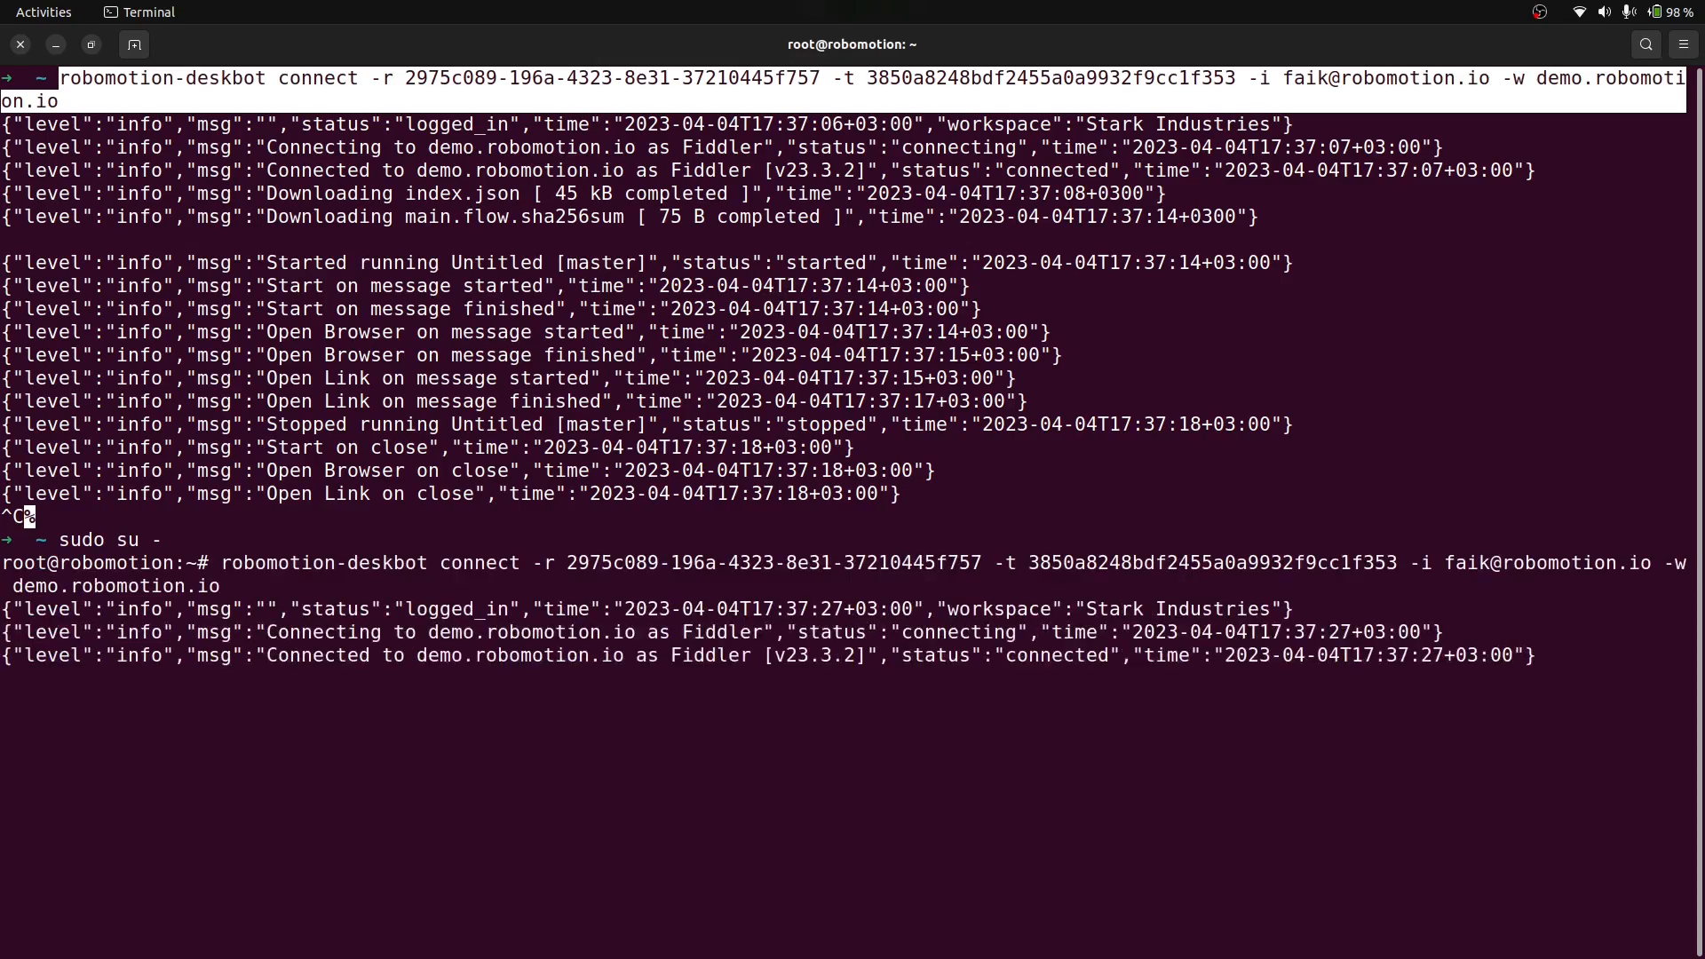
Switch to Chrome, run the flow on the root-connected Fiddler robot and dismiss the unhandled exception
key(alt+Tab)
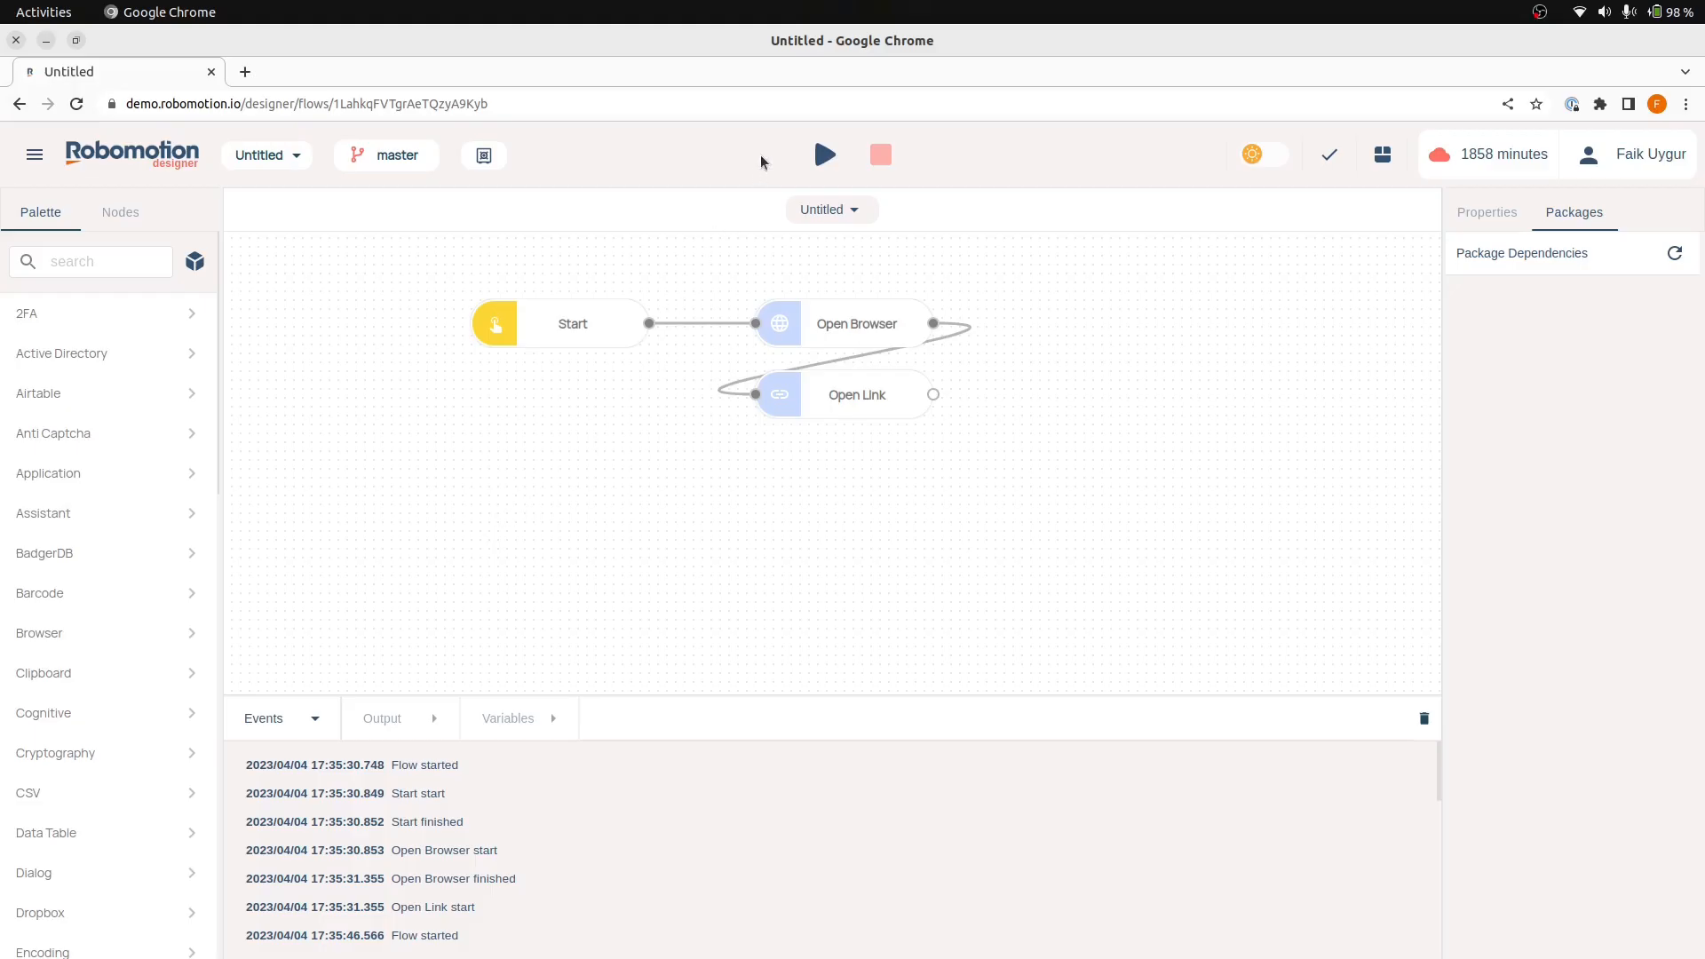
click(829, 156)
click(841, 196)
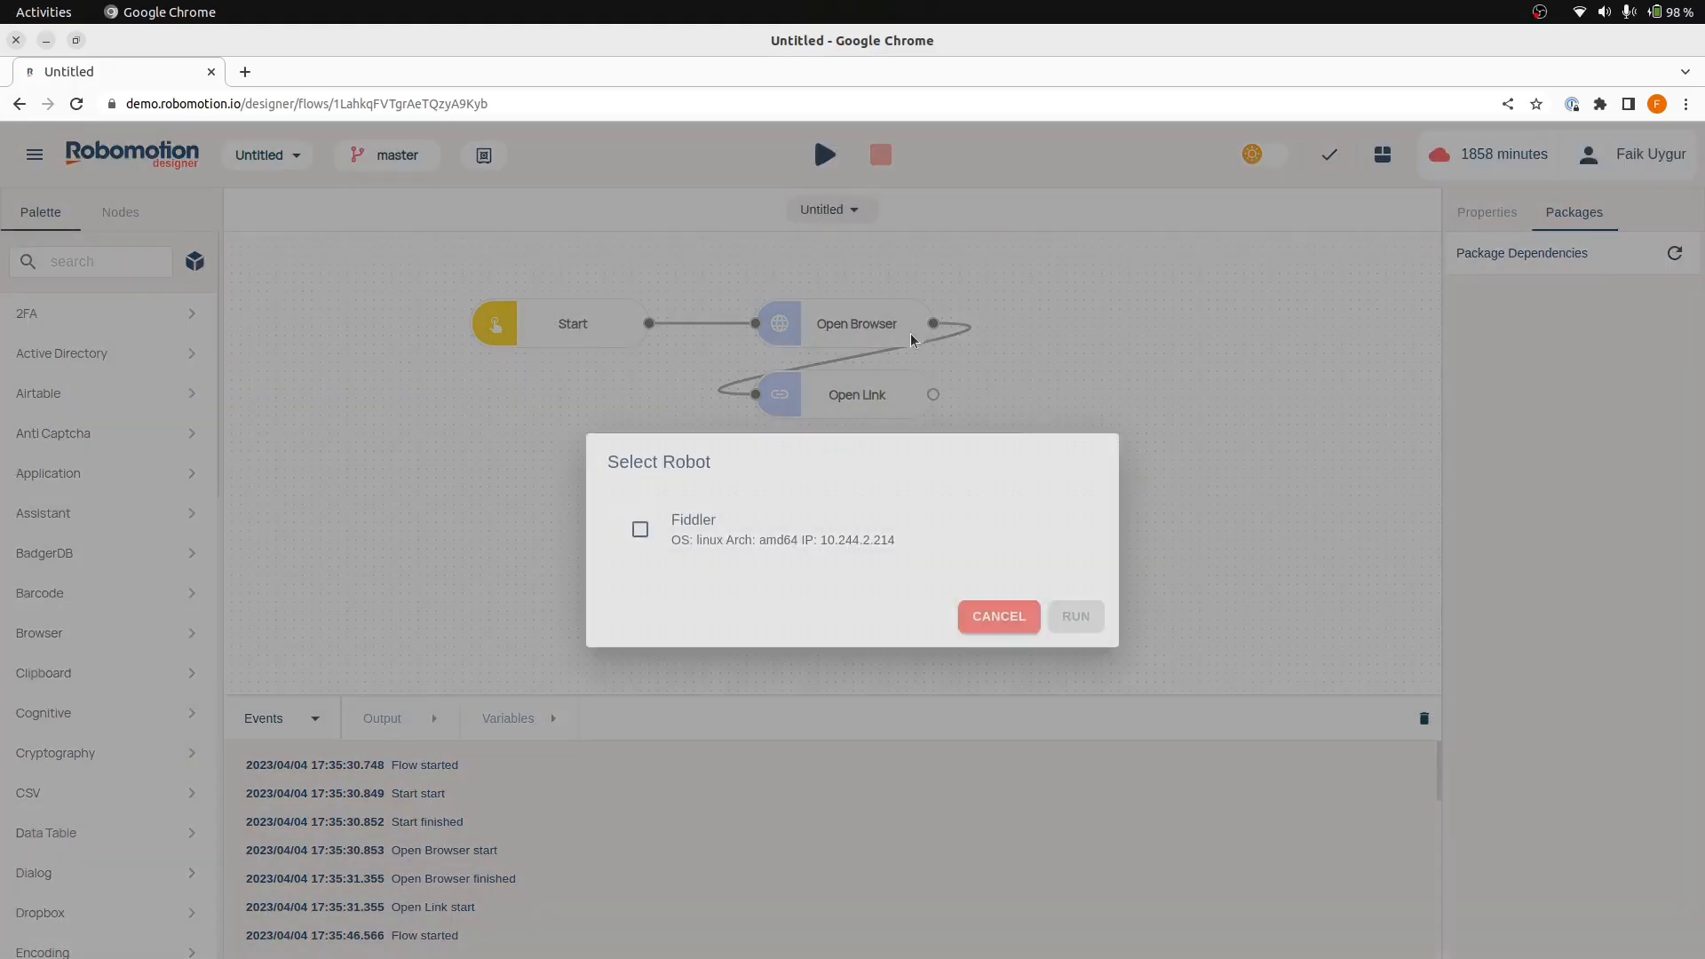
click(843, 538)
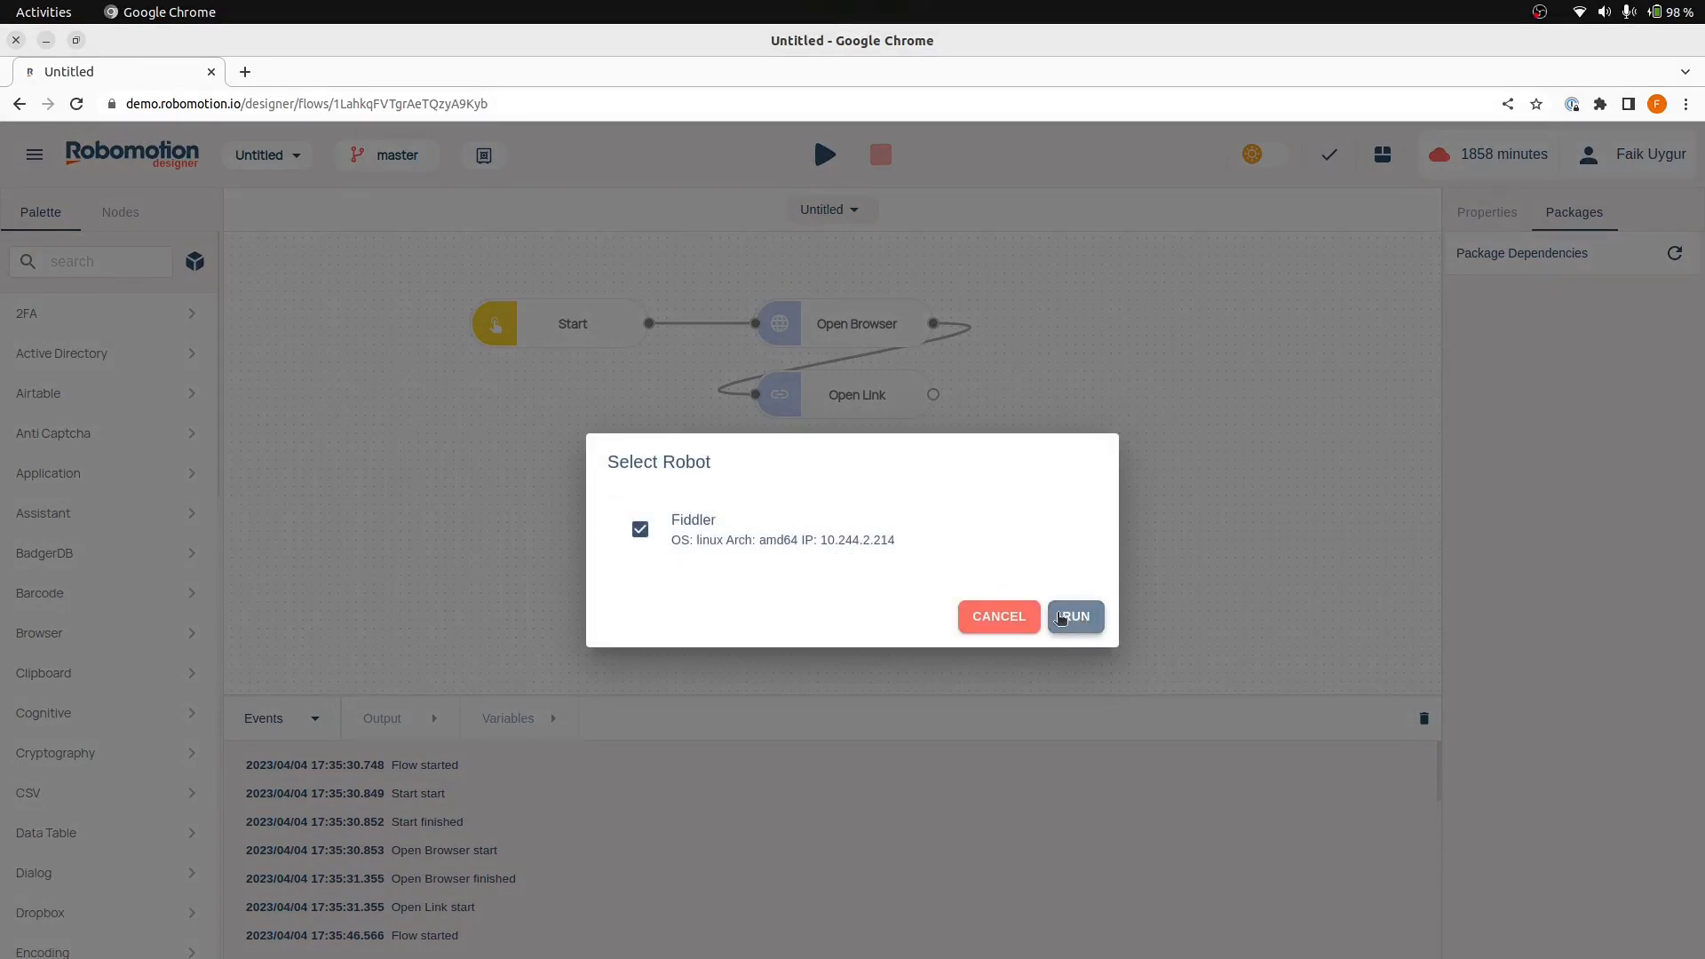
click(1077, 619)
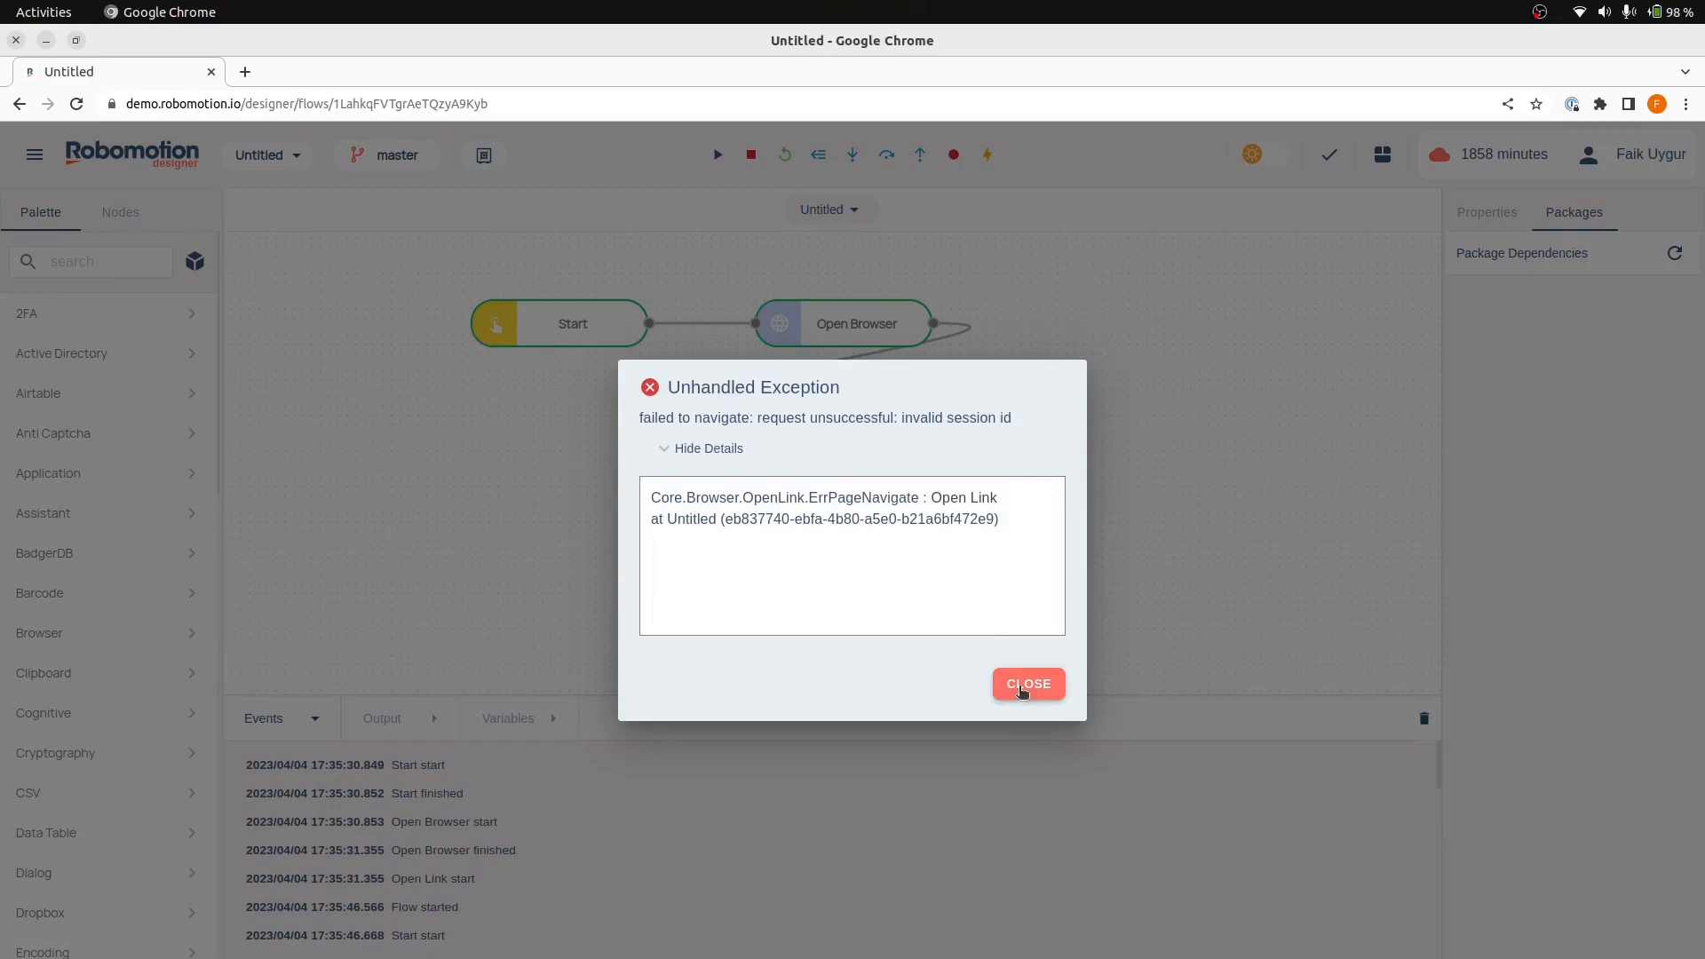
click(1026, 685)
Switch to the Terminal, clear it, try launching google-chrome as root twice and highlight the --no-sandbox part of the error
key(alt+Tab)
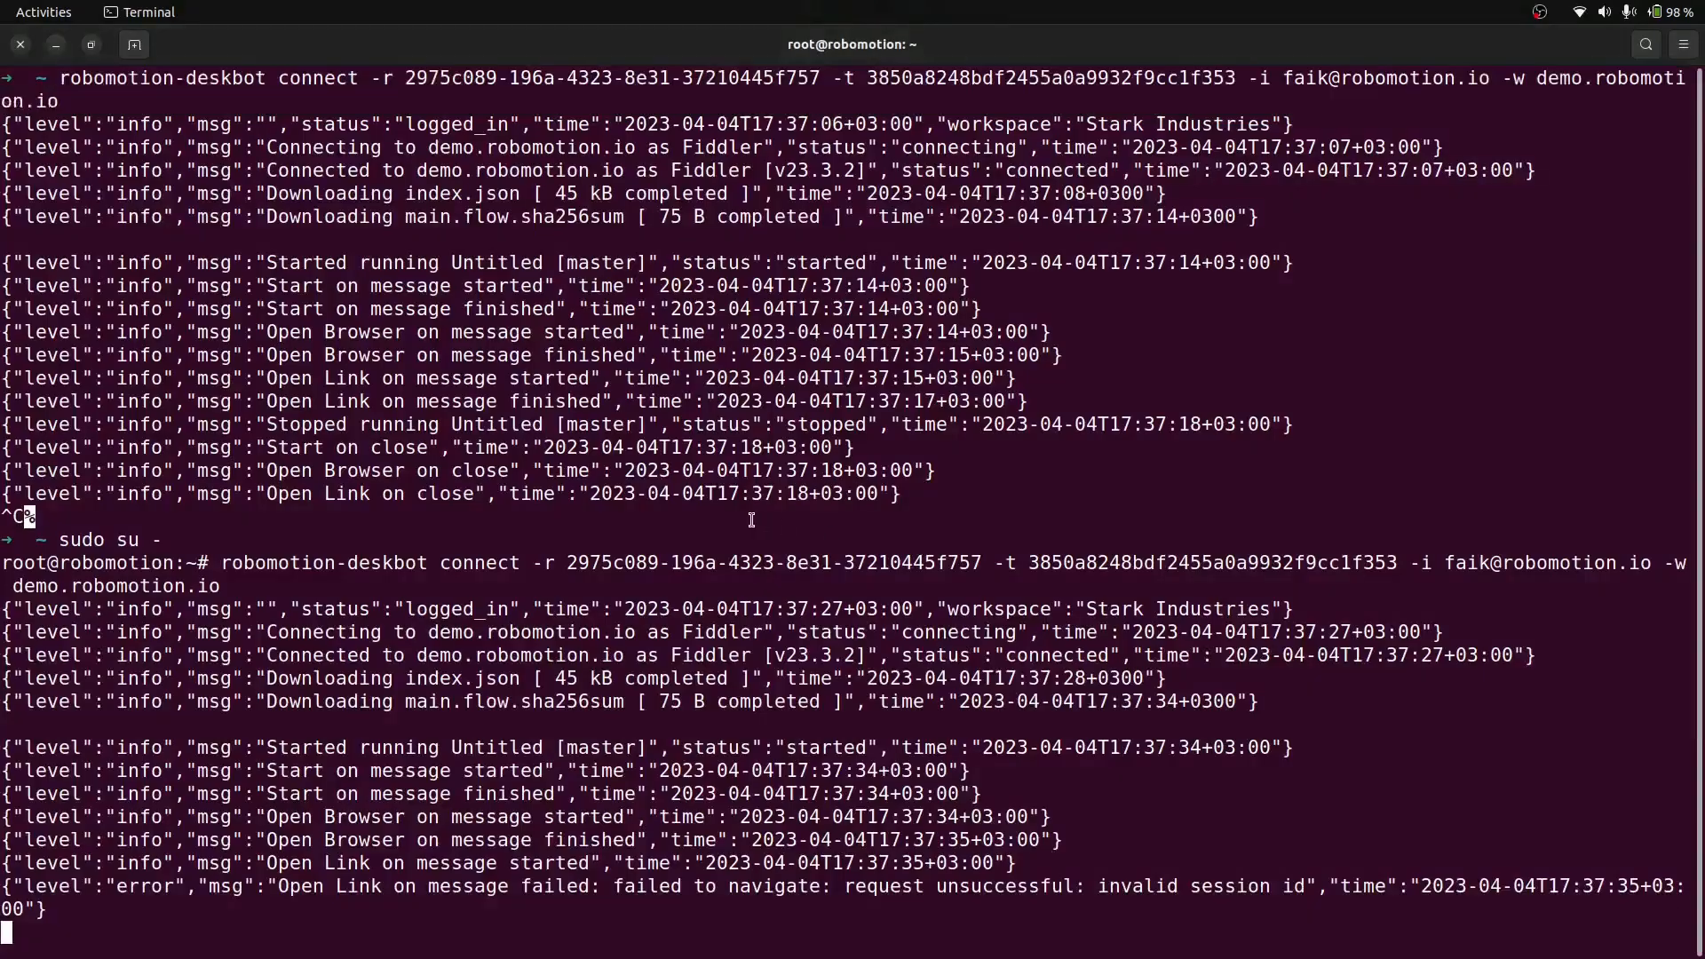
text(clear)
key(Return)
text(google-chrome)
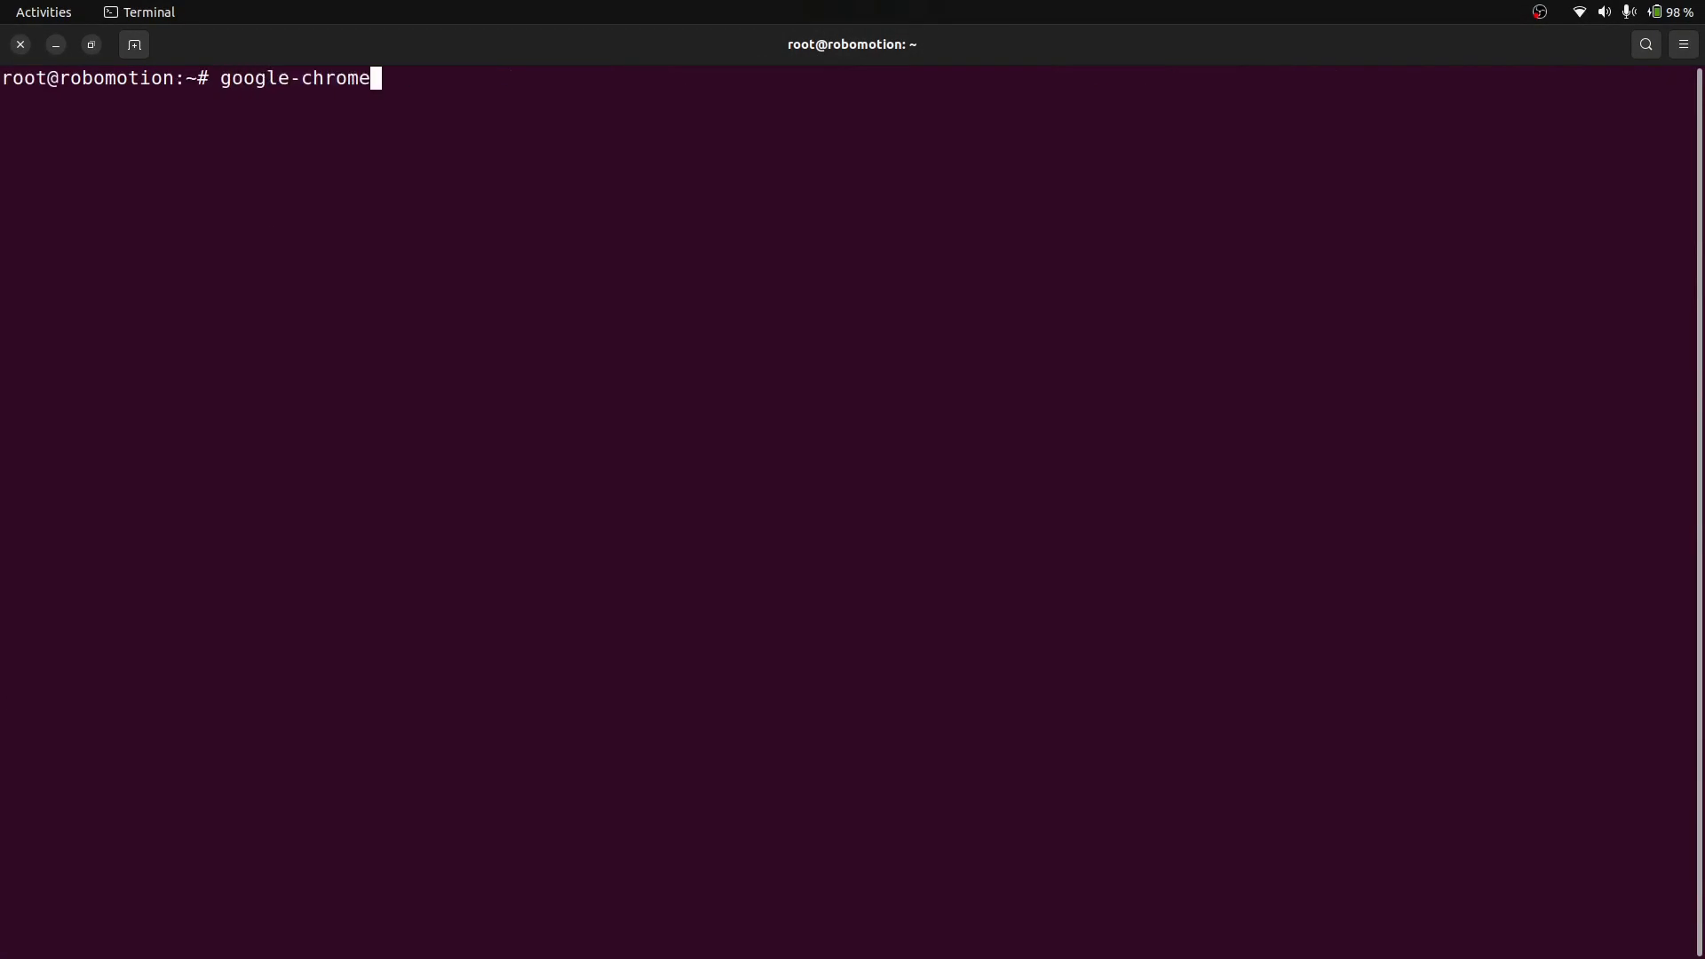
key(Return)
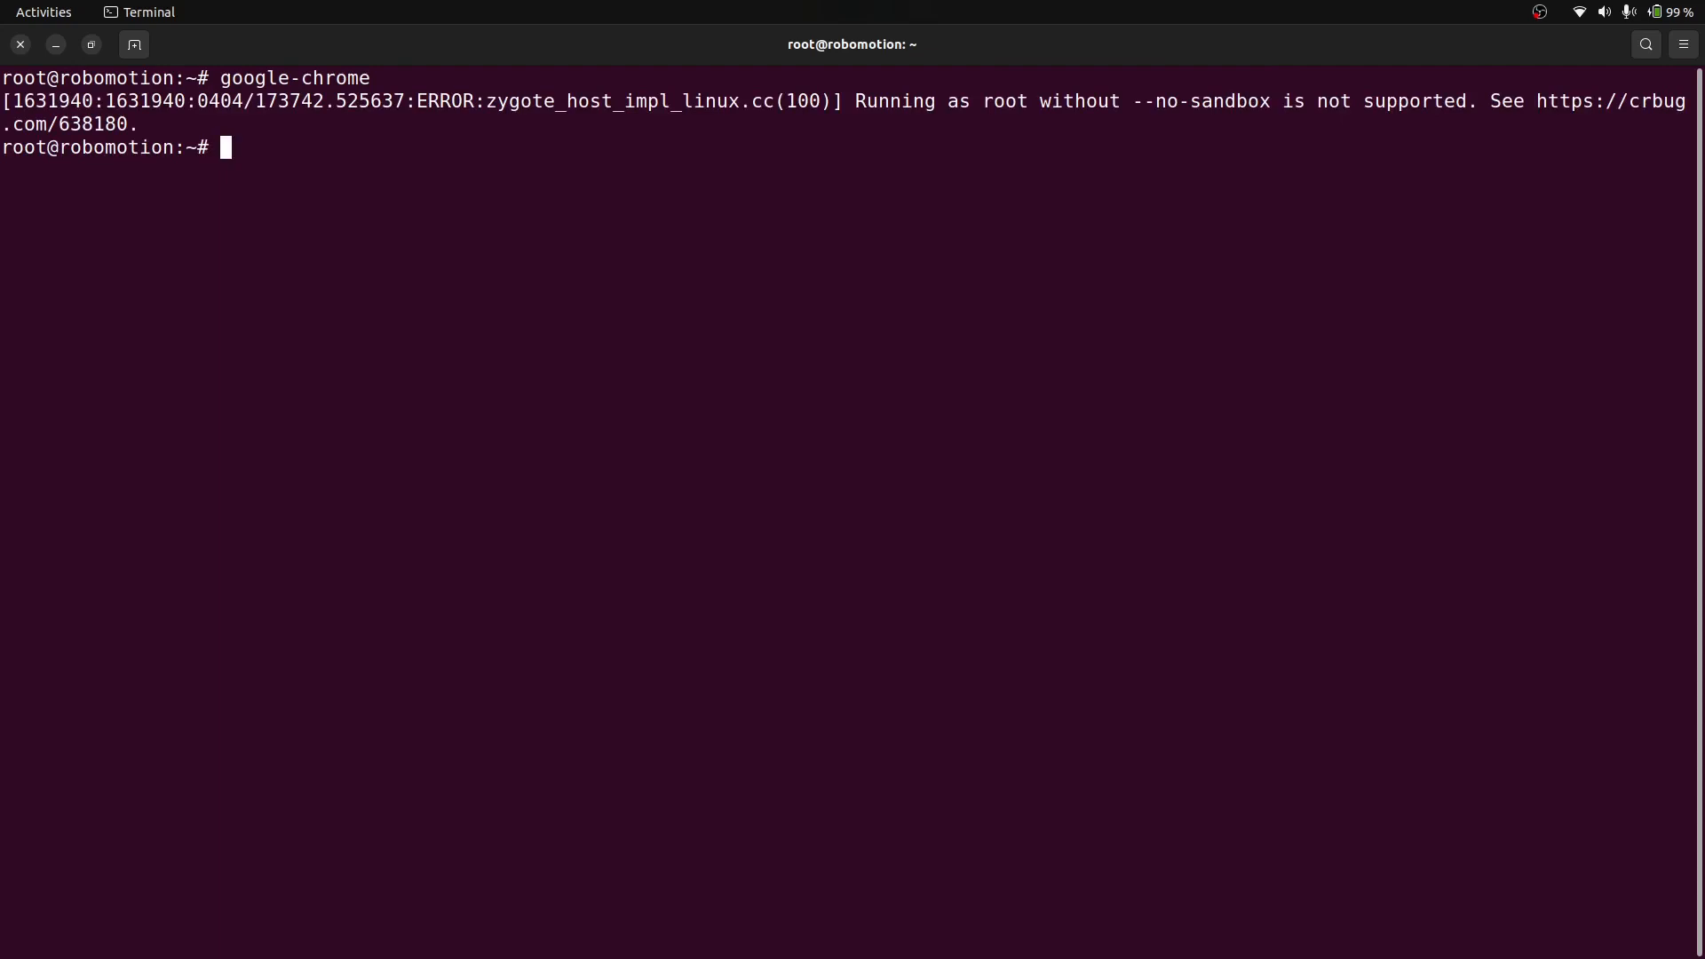
key(Up)
key(Return)
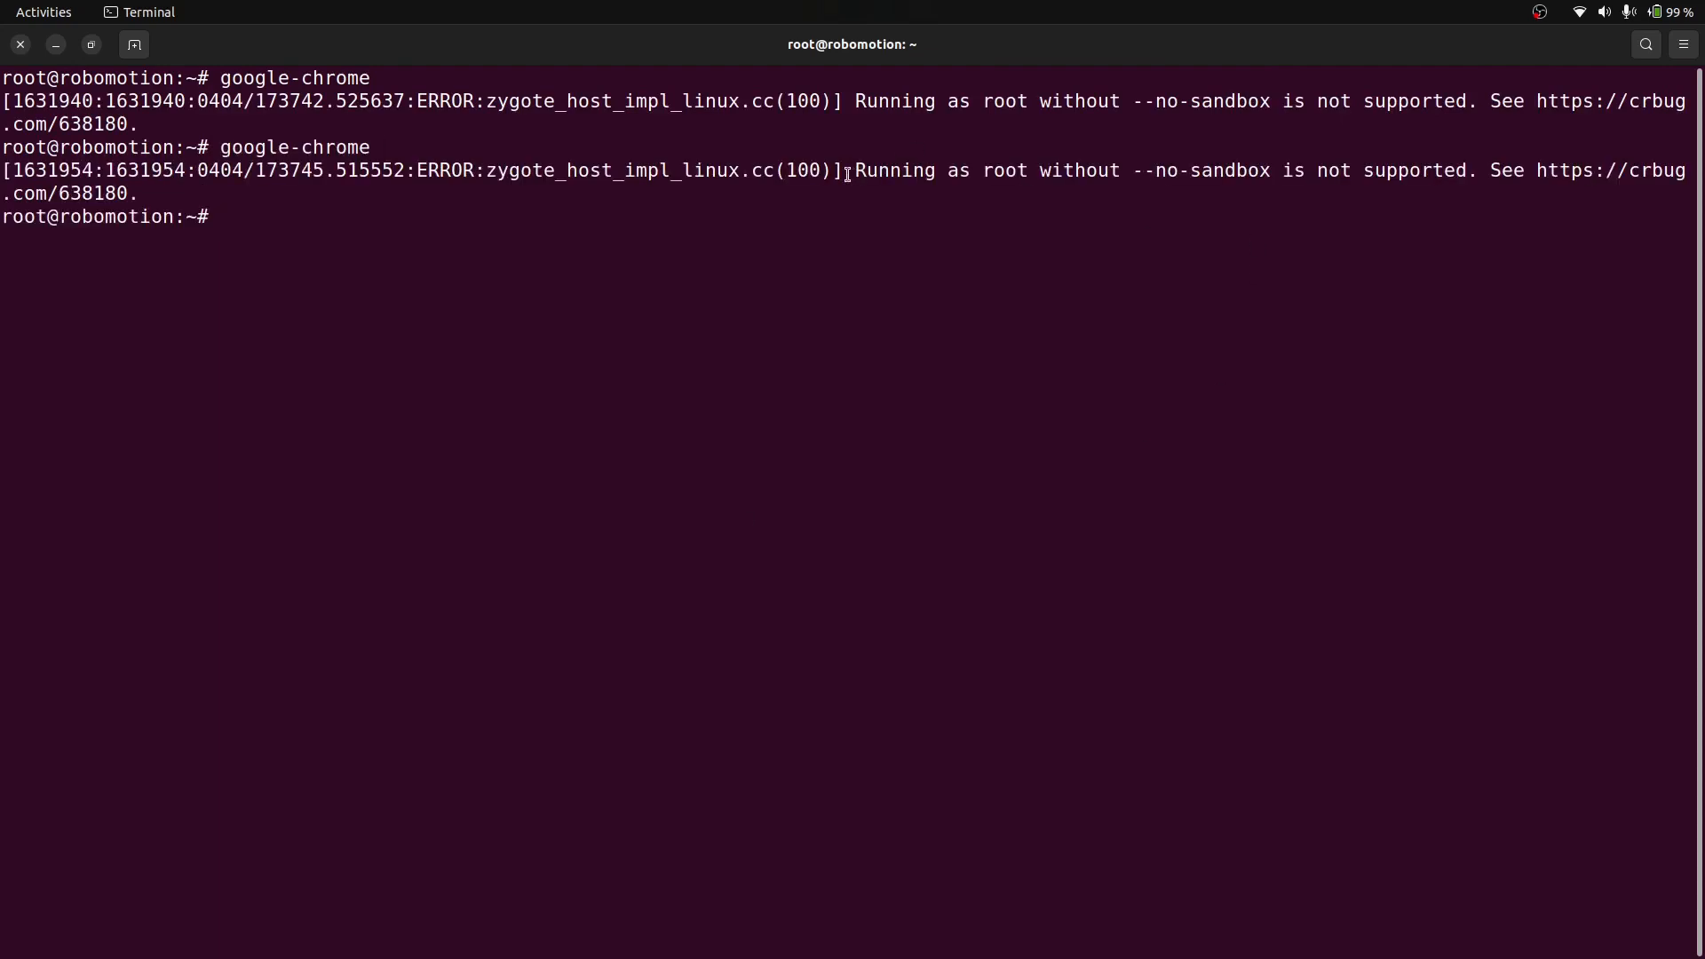
drag(844, 169, 1445, 170)
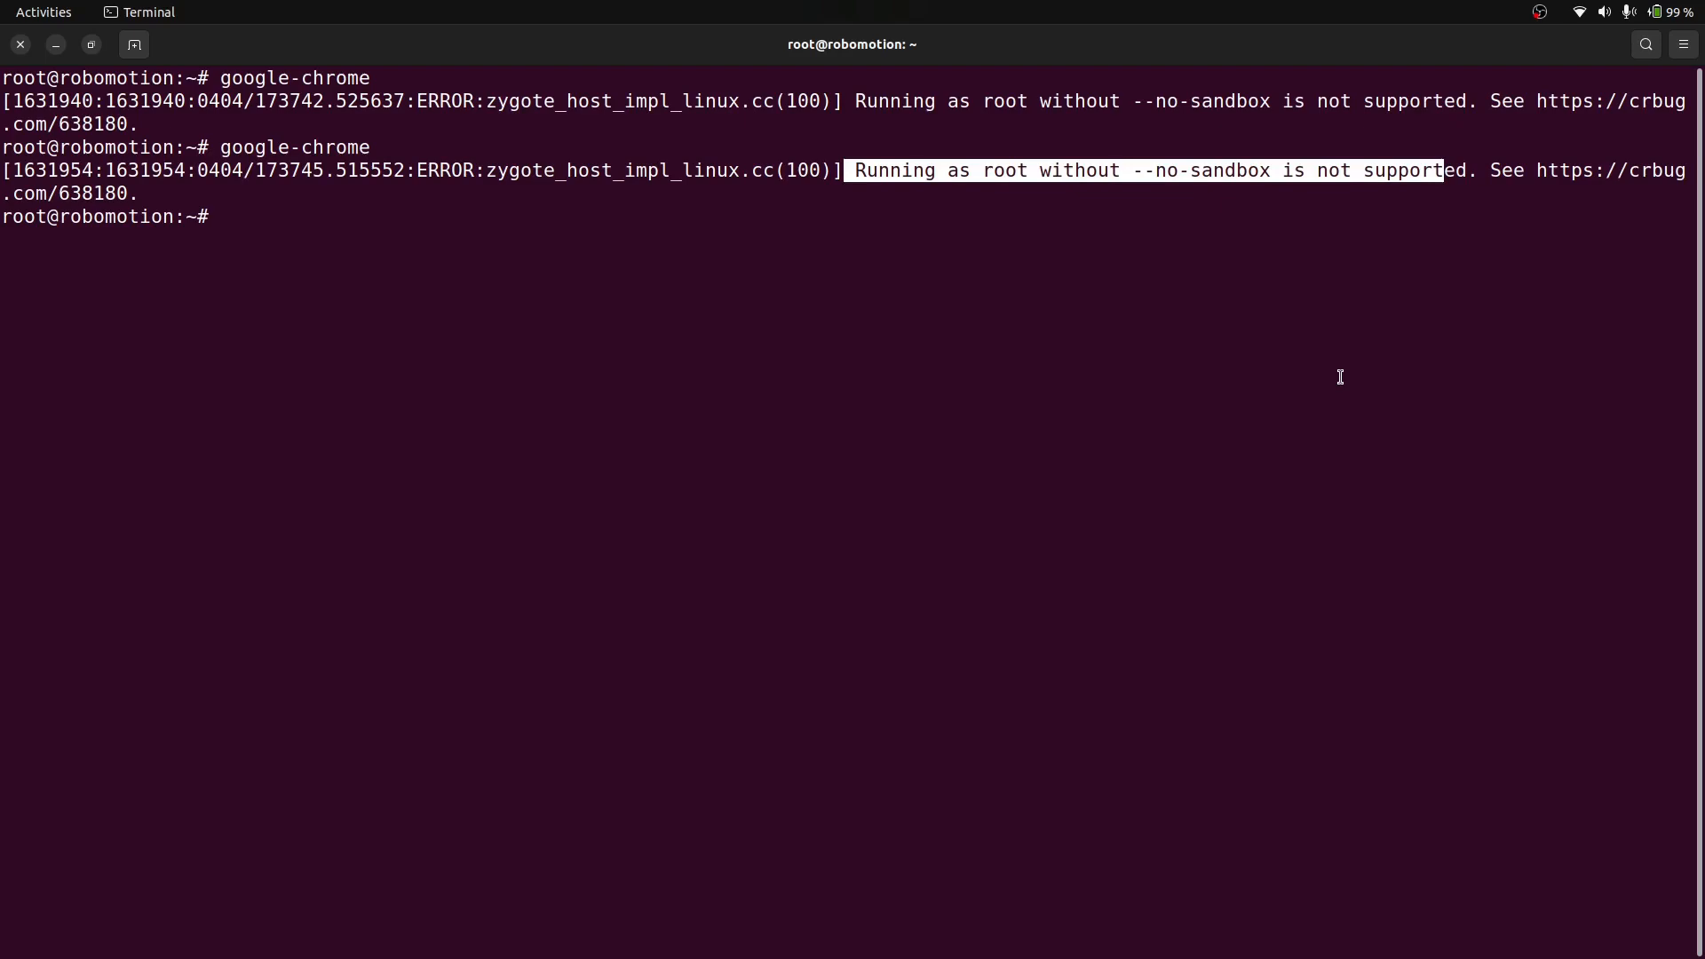
Leave the root shell, switch to Chrome and open YouTube search results for Robomotion in a new tab
key(ctrl+d)
key(ctrl+t)
text(youtube robomotion)
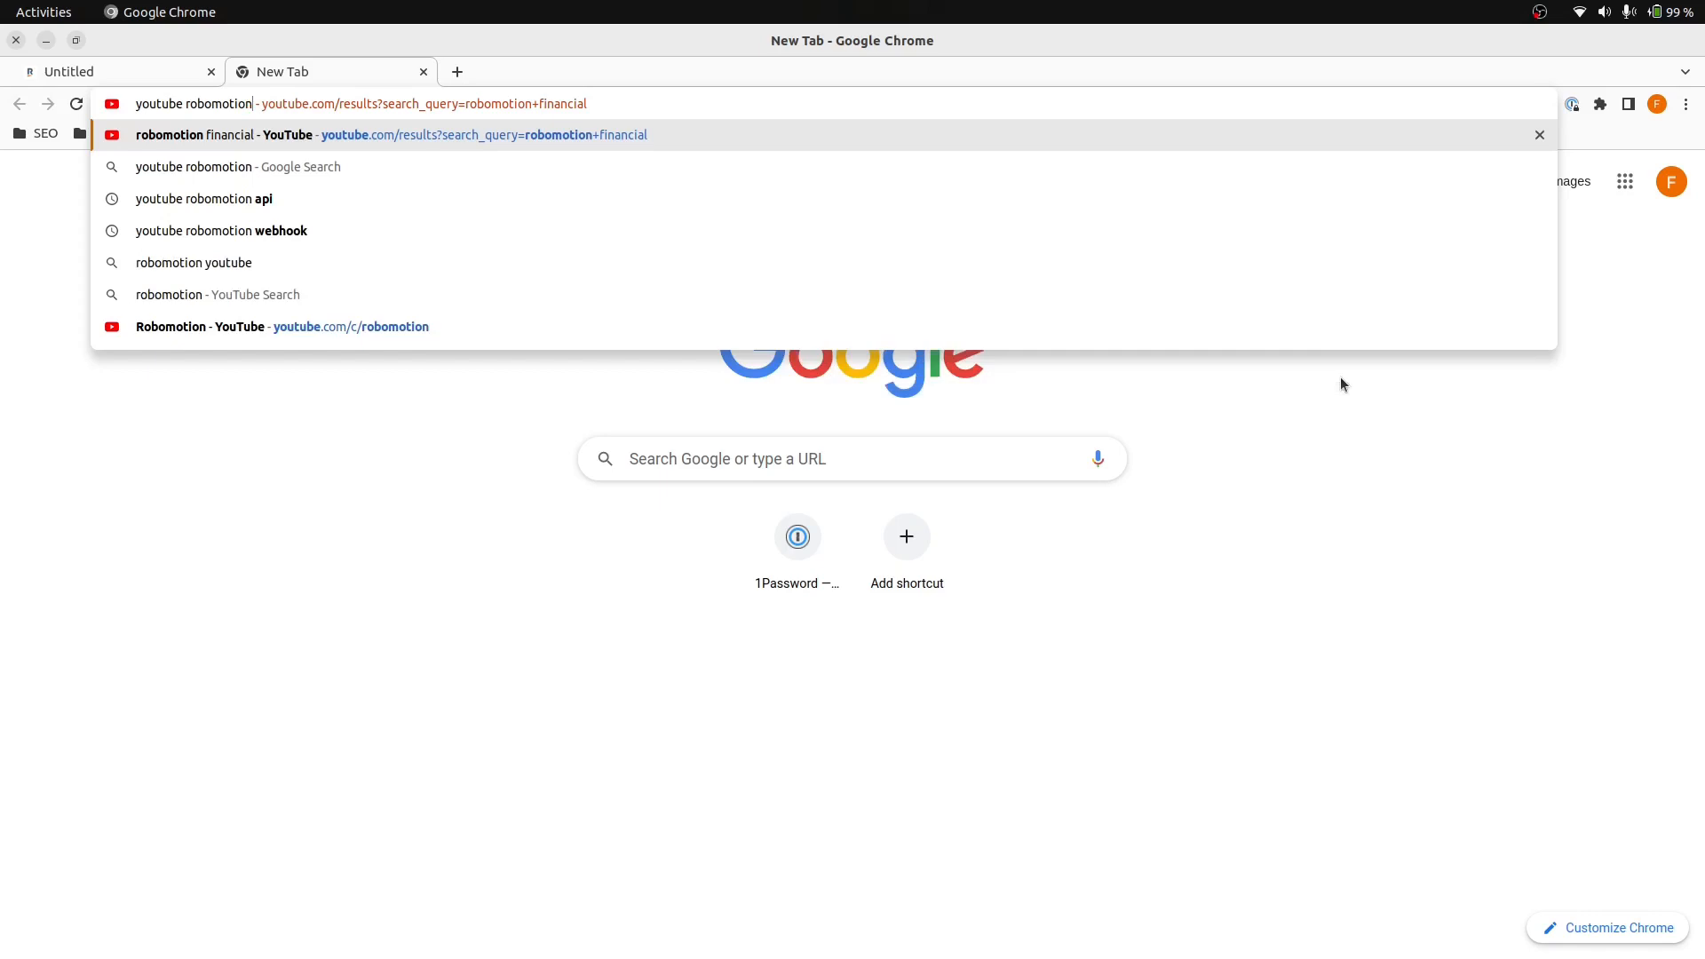
key(Return)
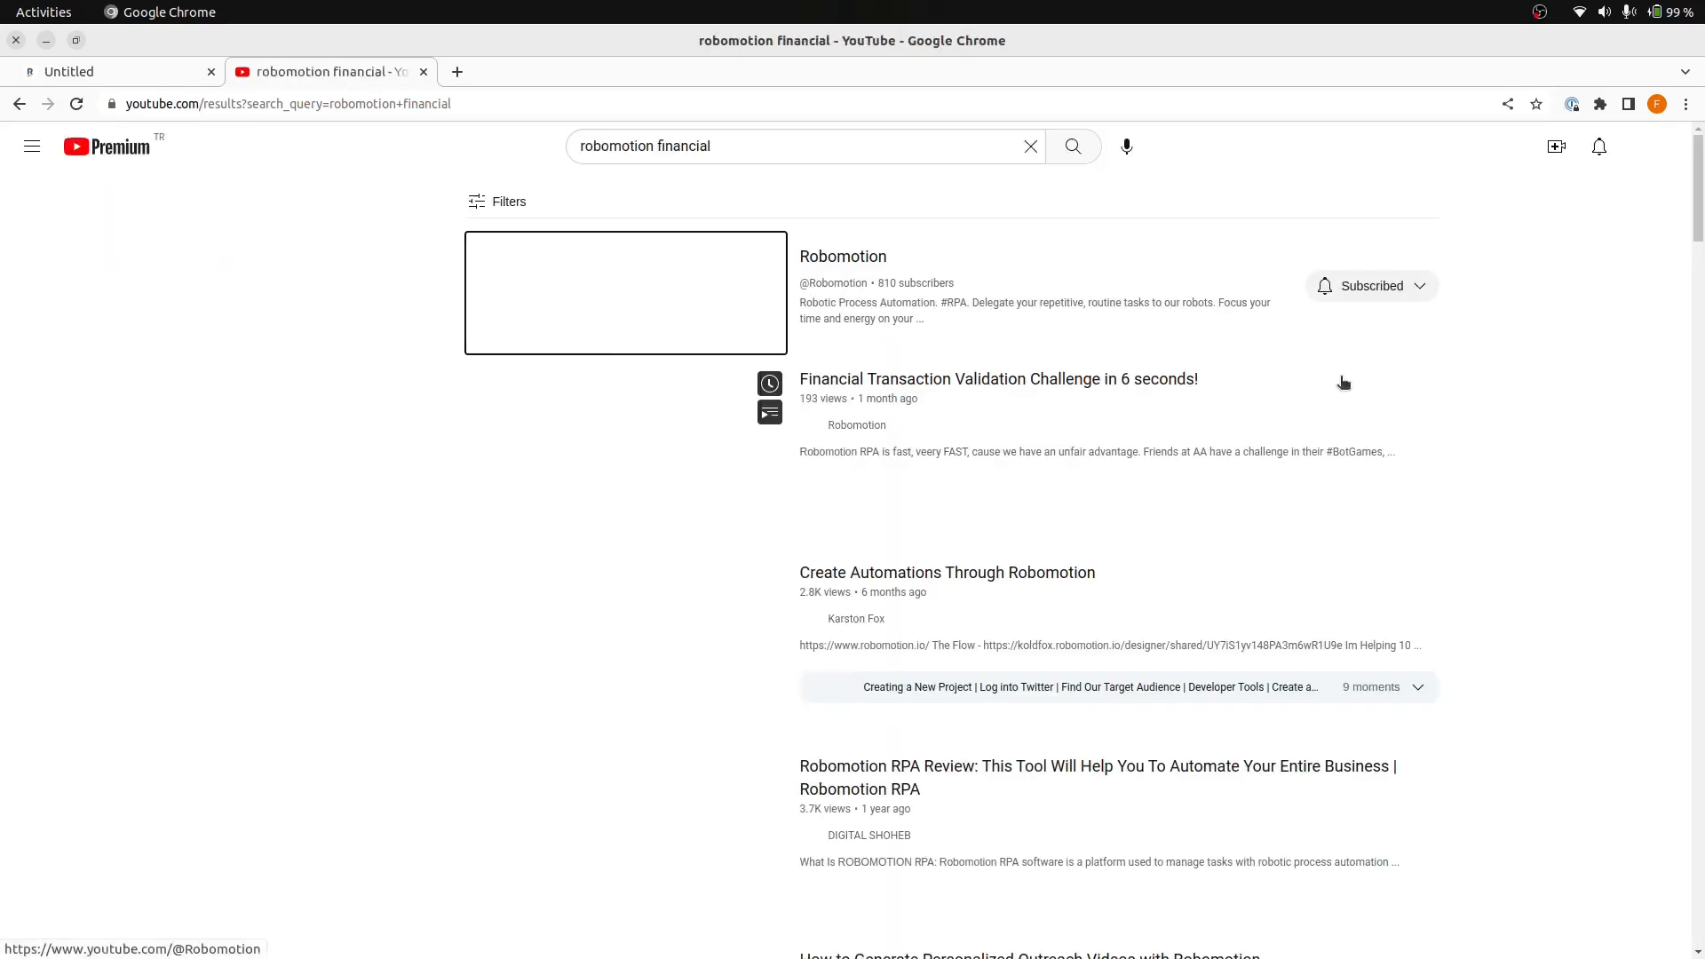
Search YouTube for "robomotion linux vps" and open the video How to install robot into a Linux VPS
click(768, 156)
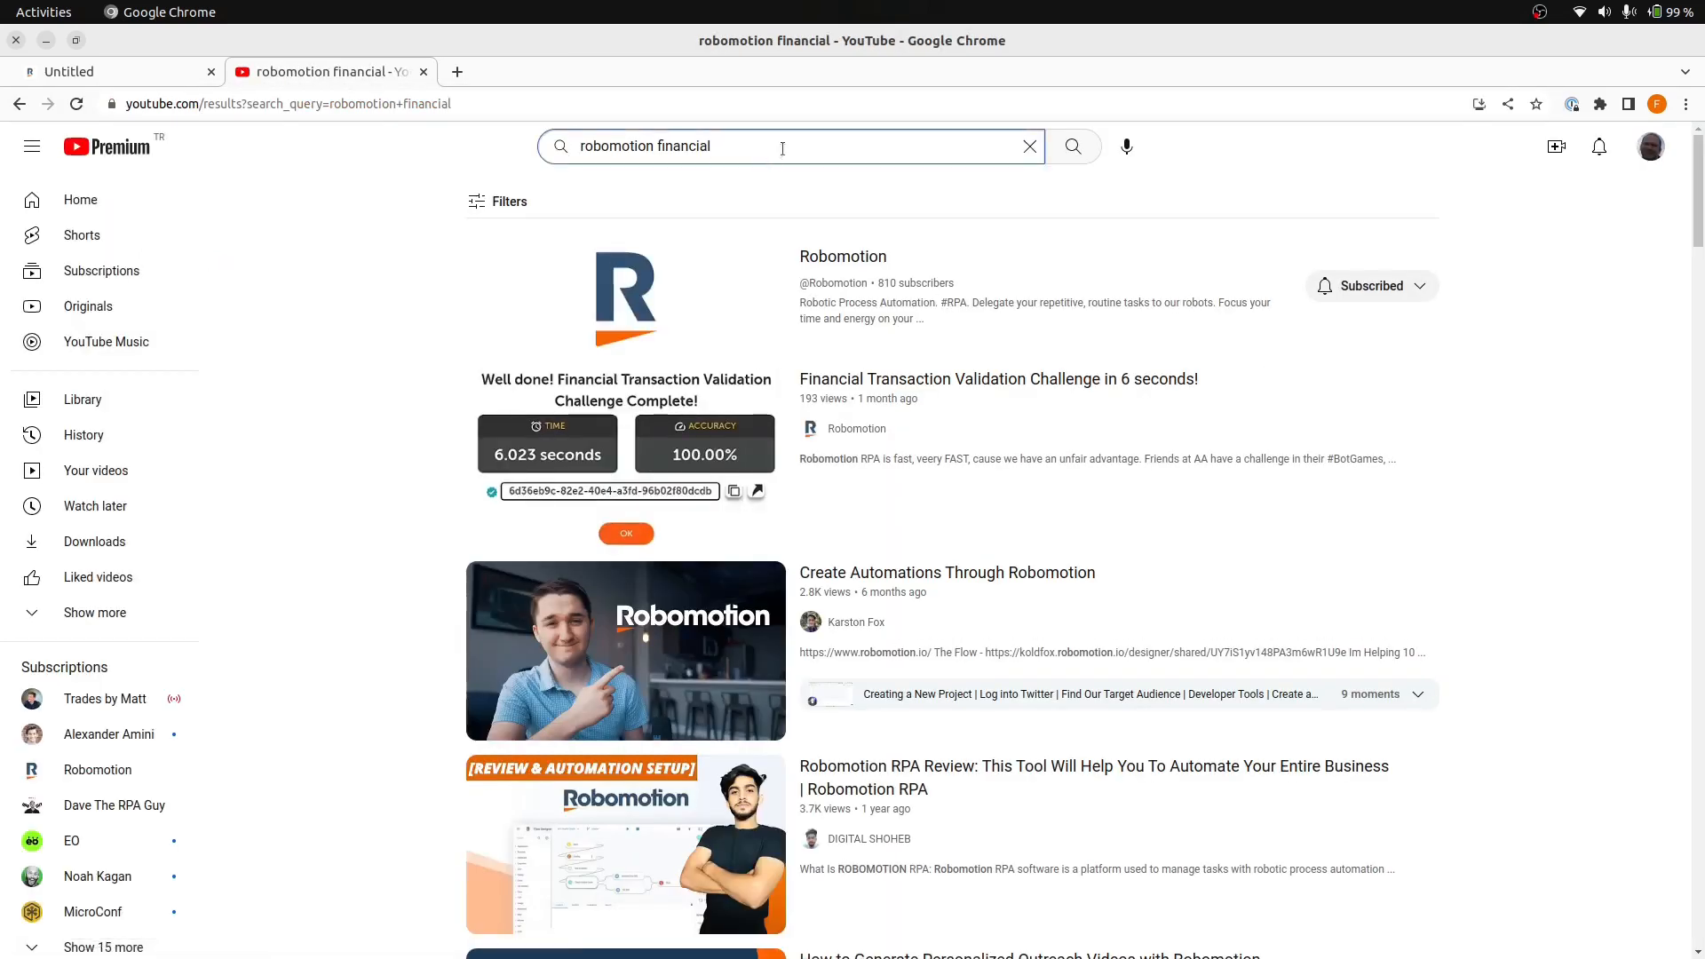
key(ctrl+a)
text(robomotion )
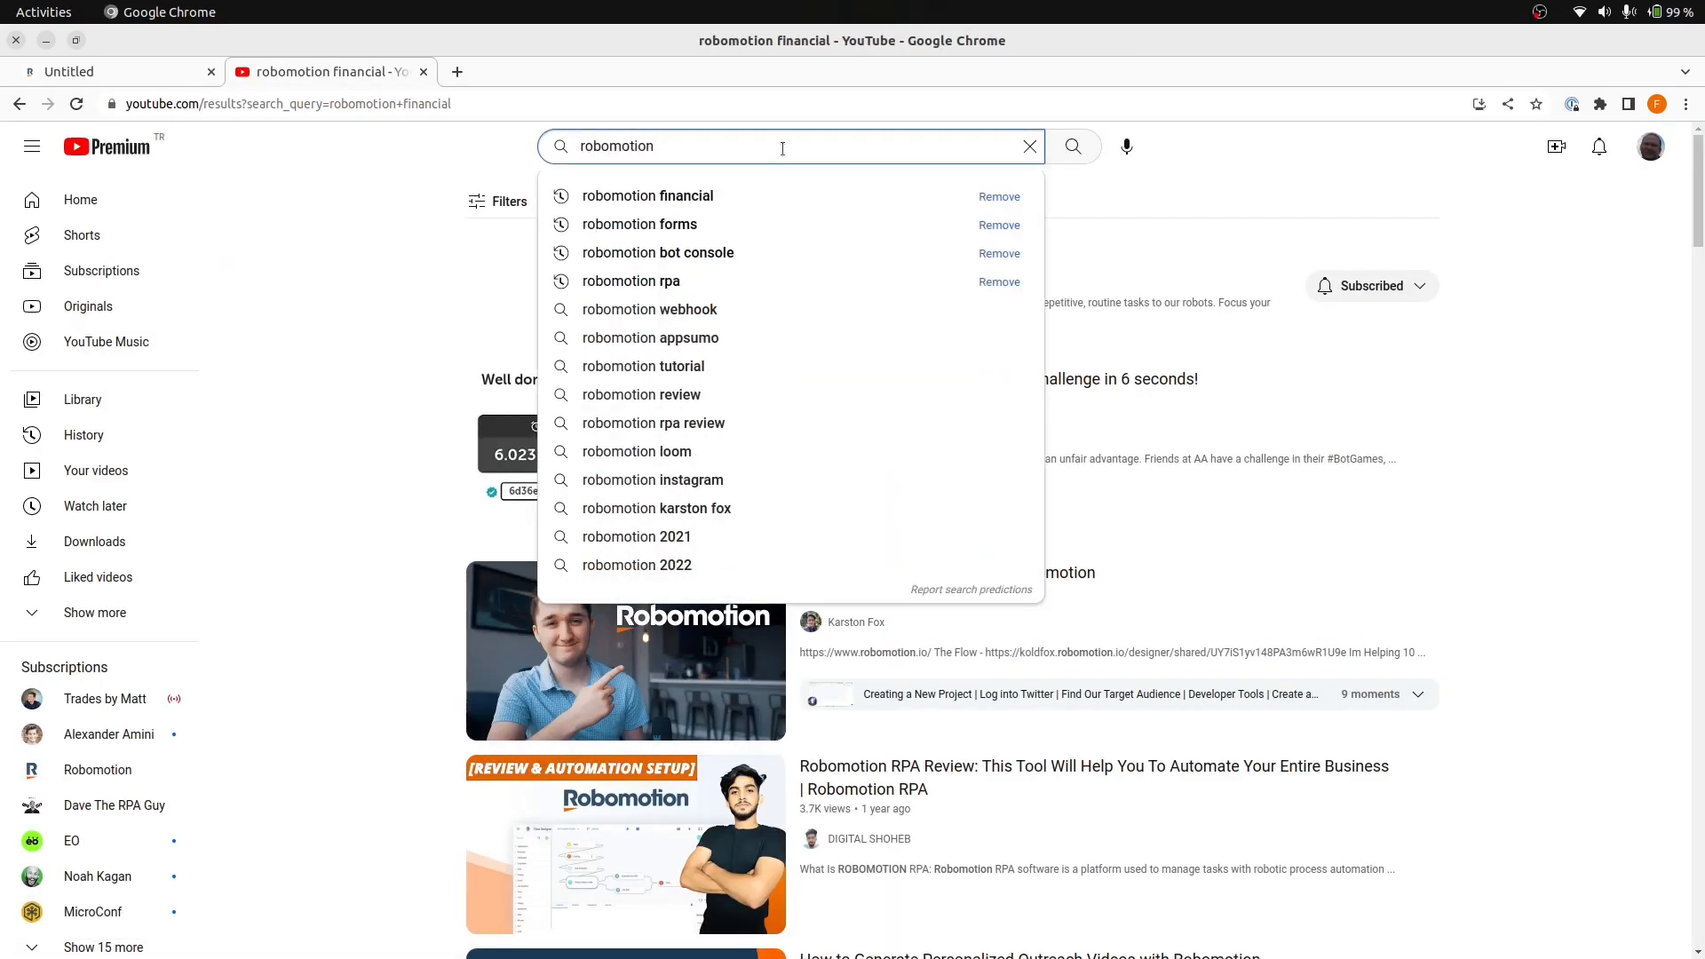
text(linux vps)
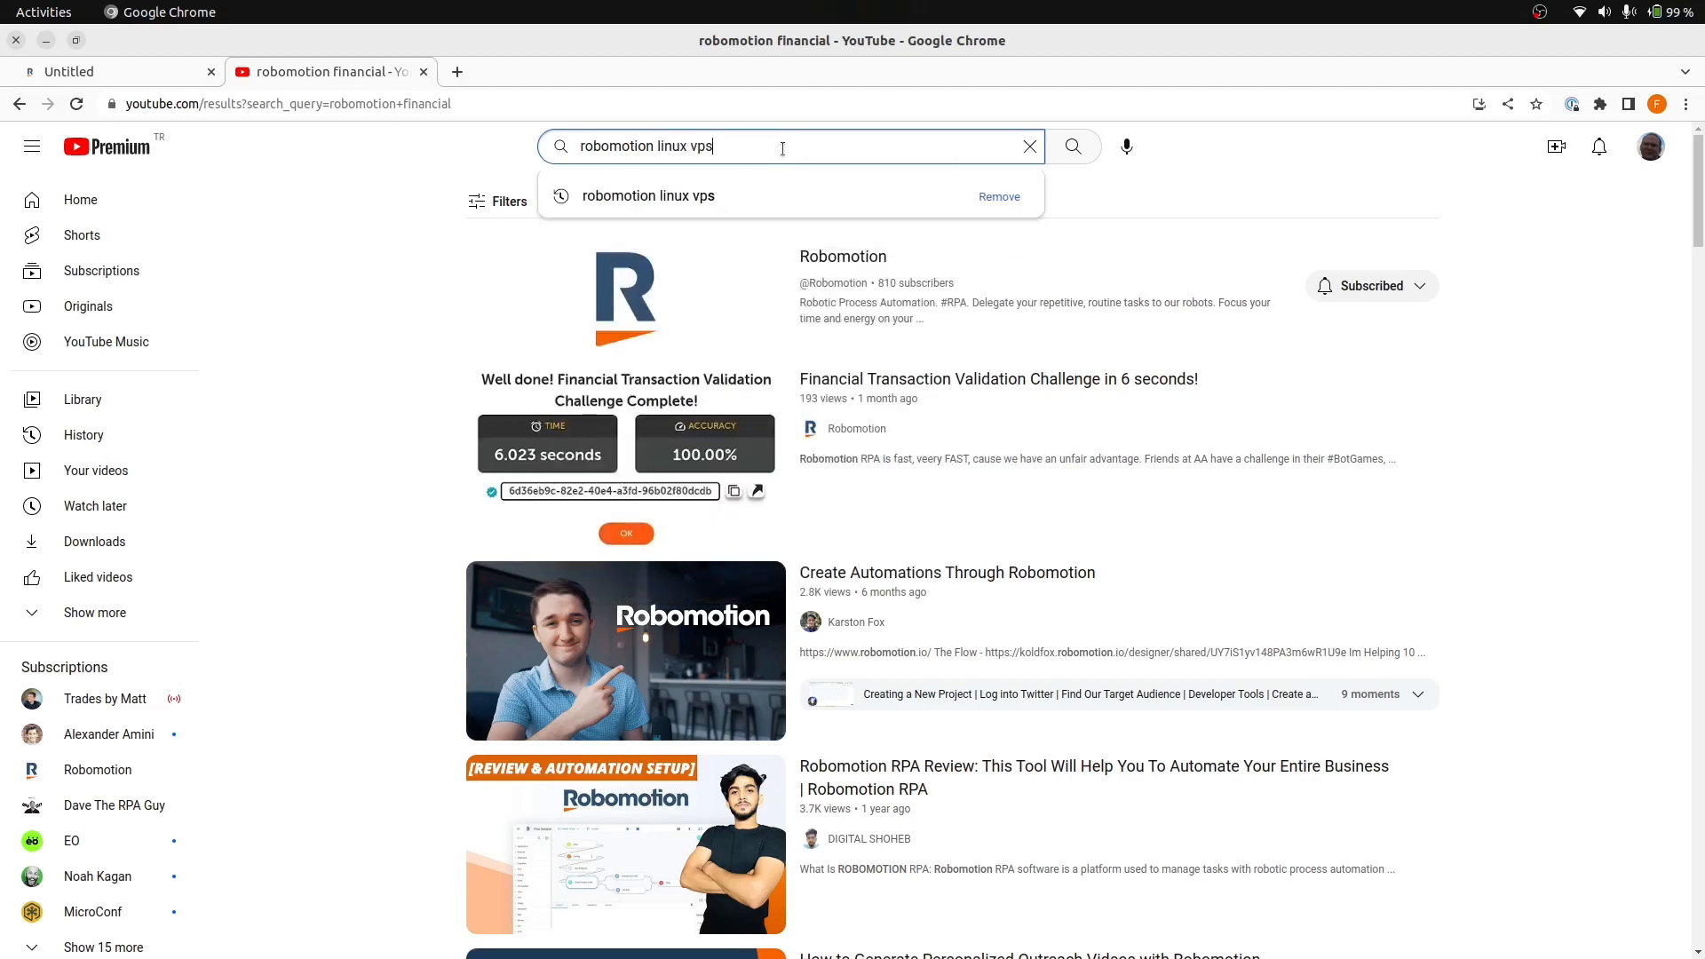
key(Return)
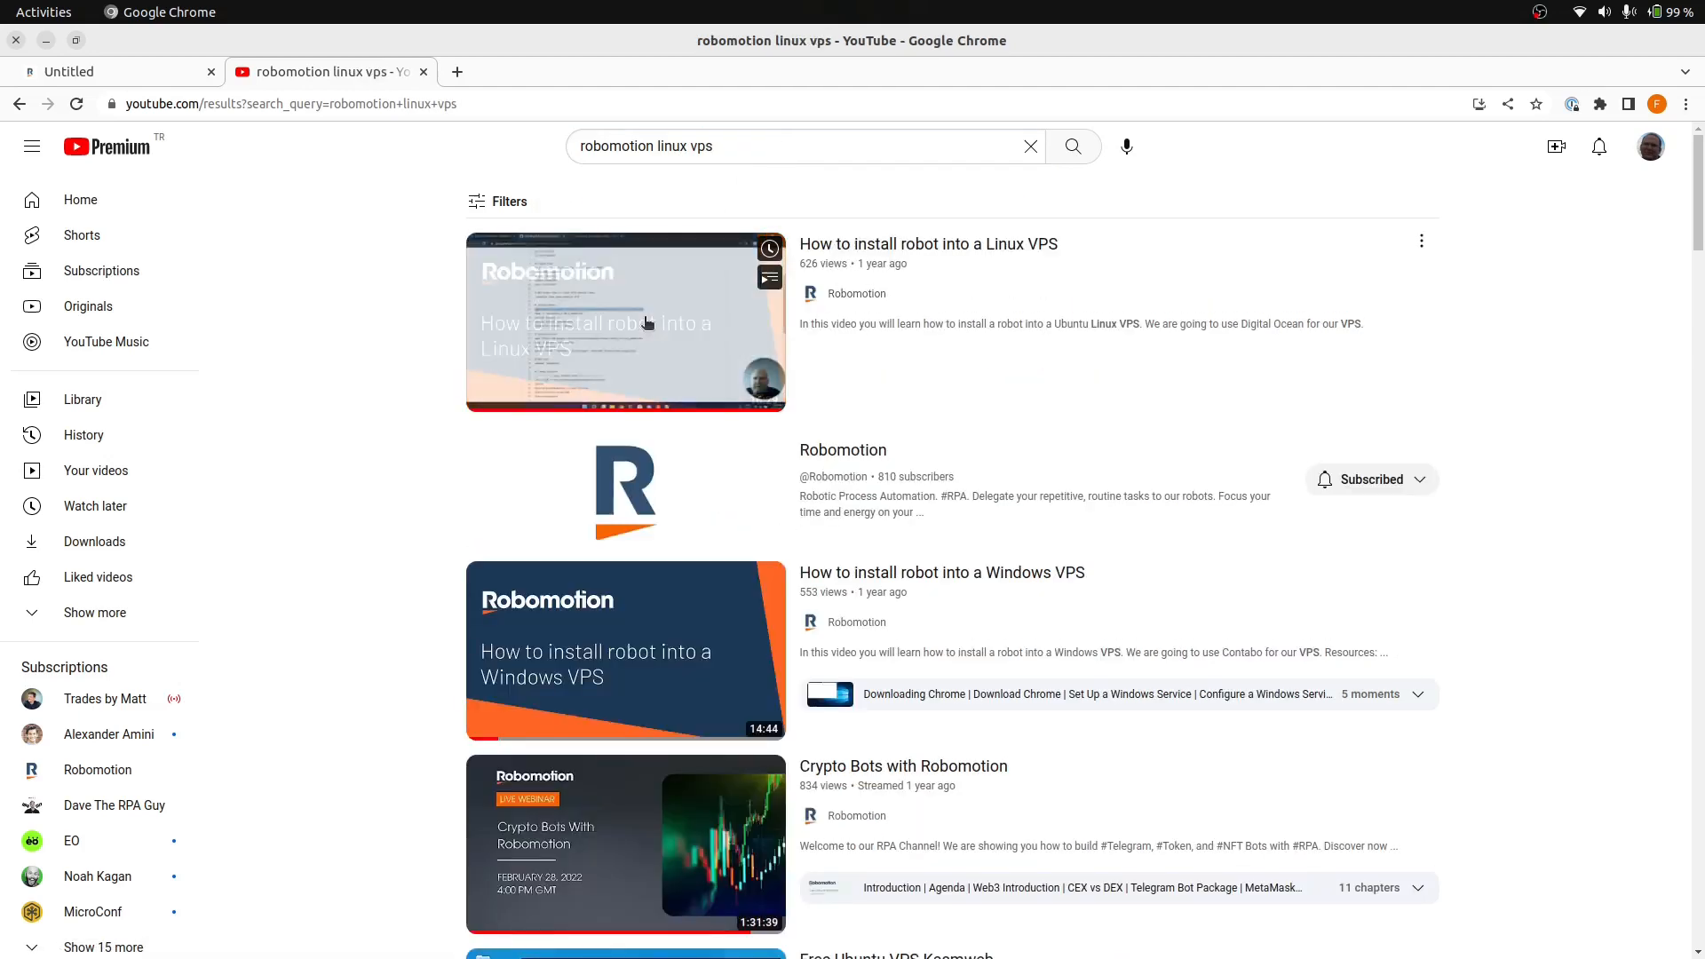
click(644, 324)
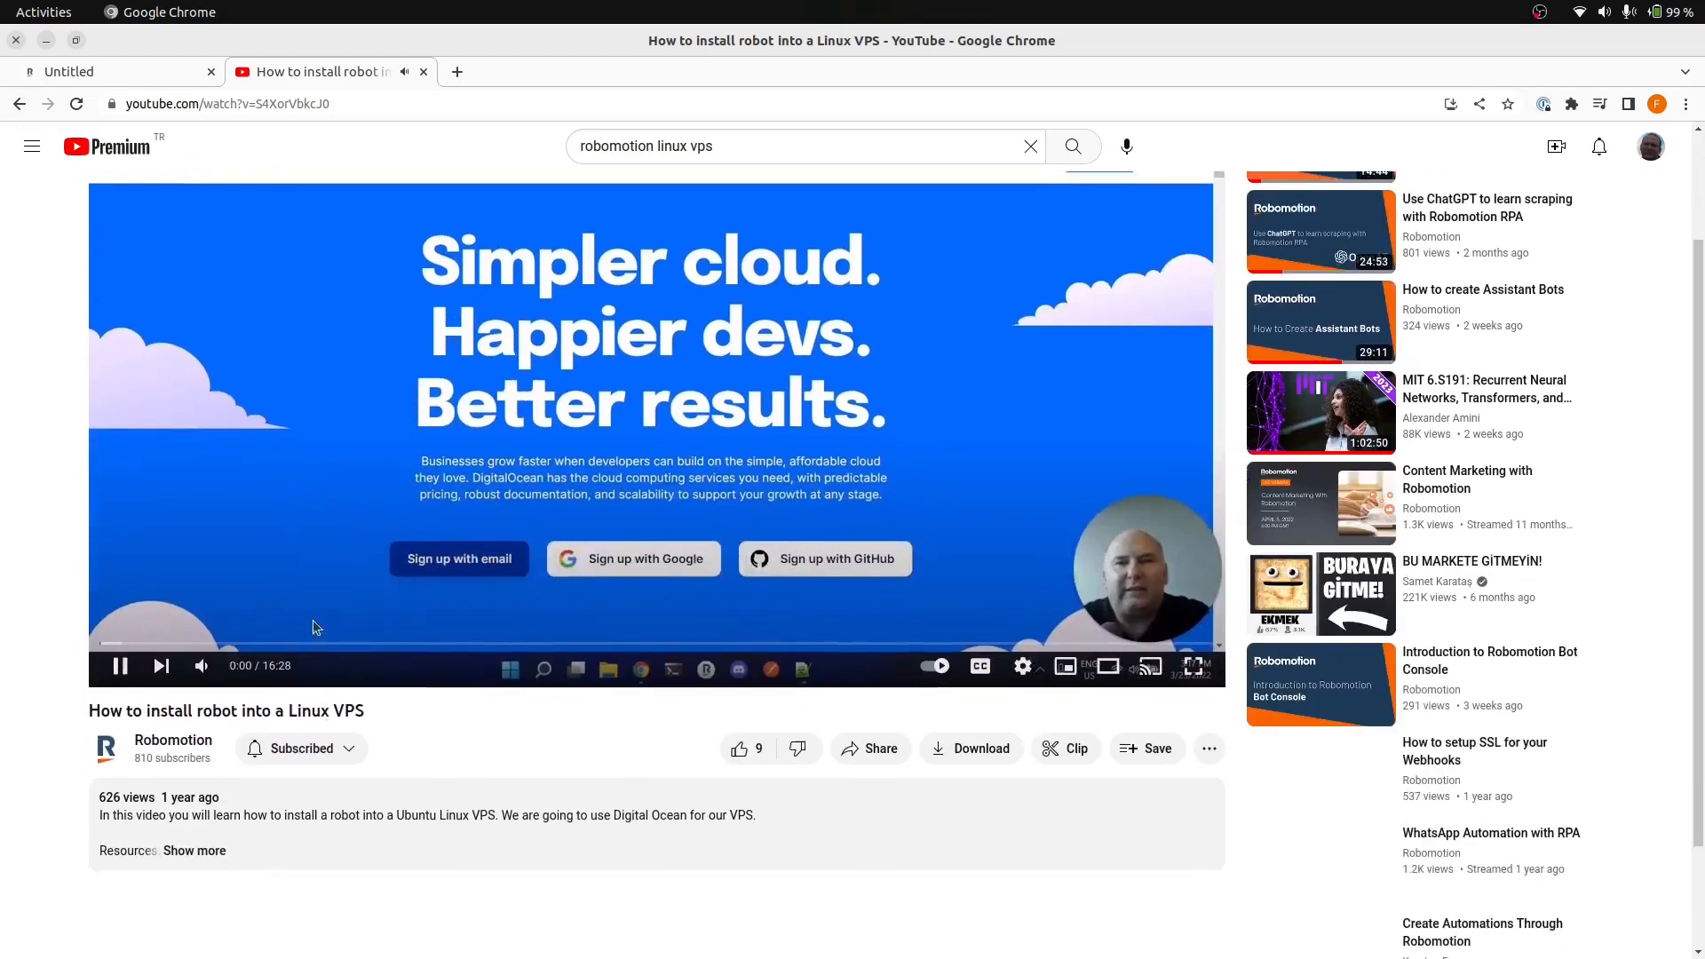
Pause the video, expand its description and open the GitHub gist linked under Resources
click(320, 507)
scroll(293, 471, down, 6)
click(229, 401)
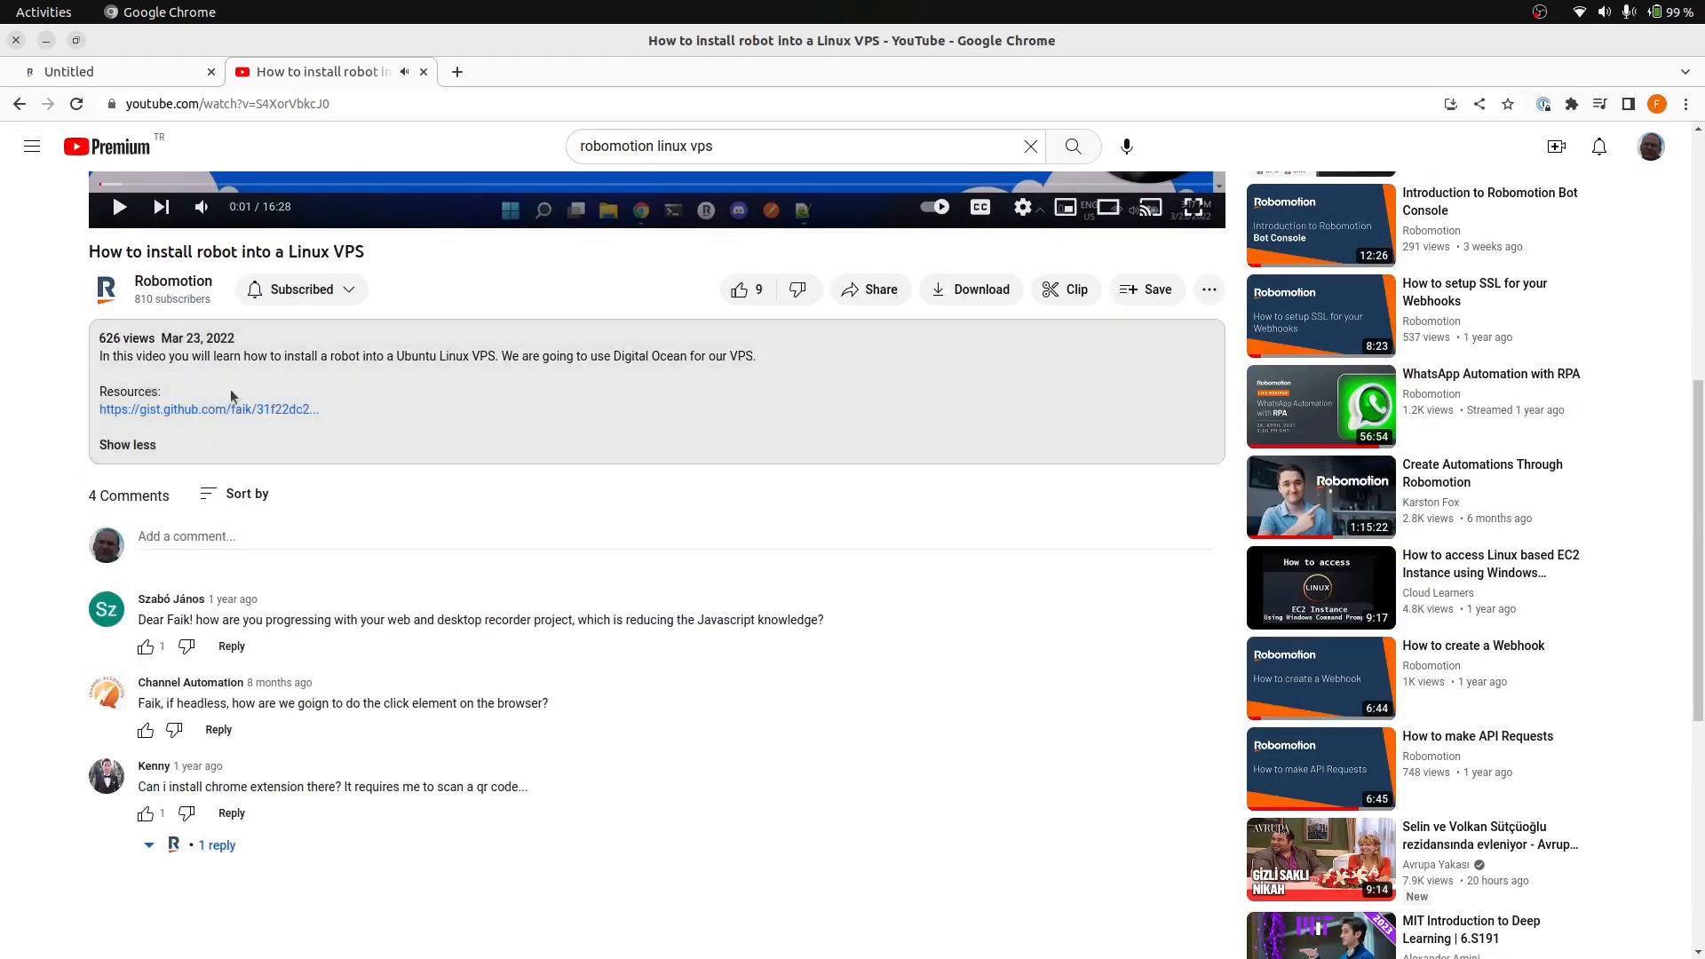
click(226, 414)
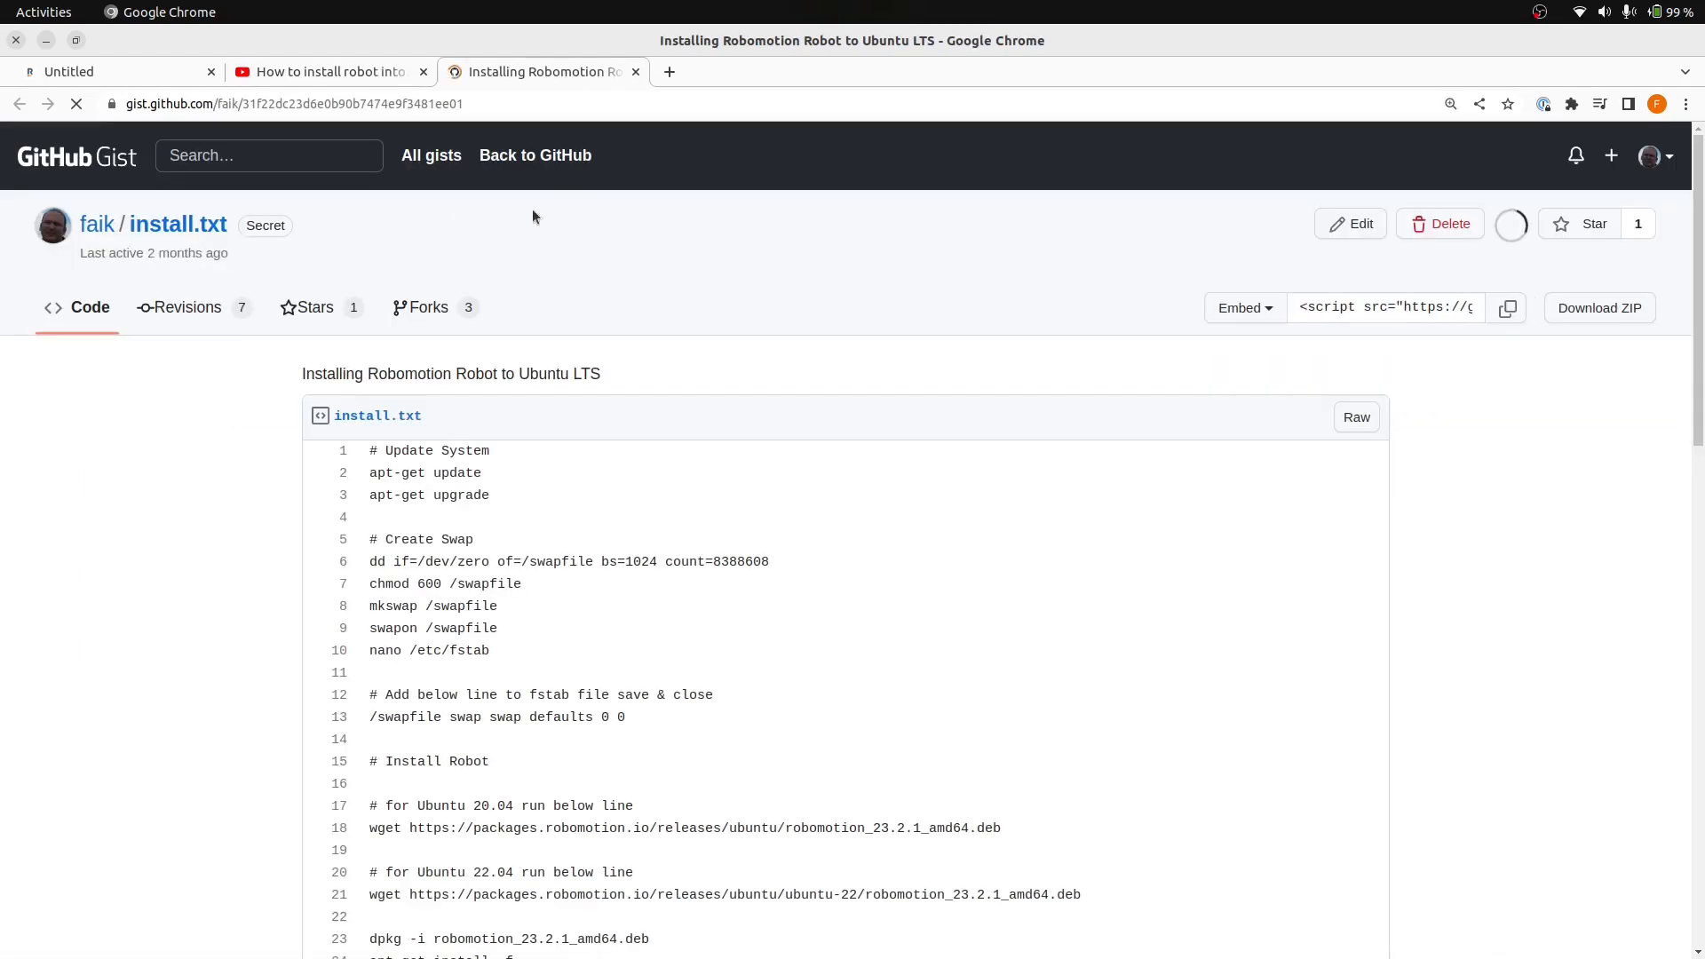
Examine the gist's Create service section, highlighting the service block and its User=robomotion line
scroll(657, 461, down, 8)
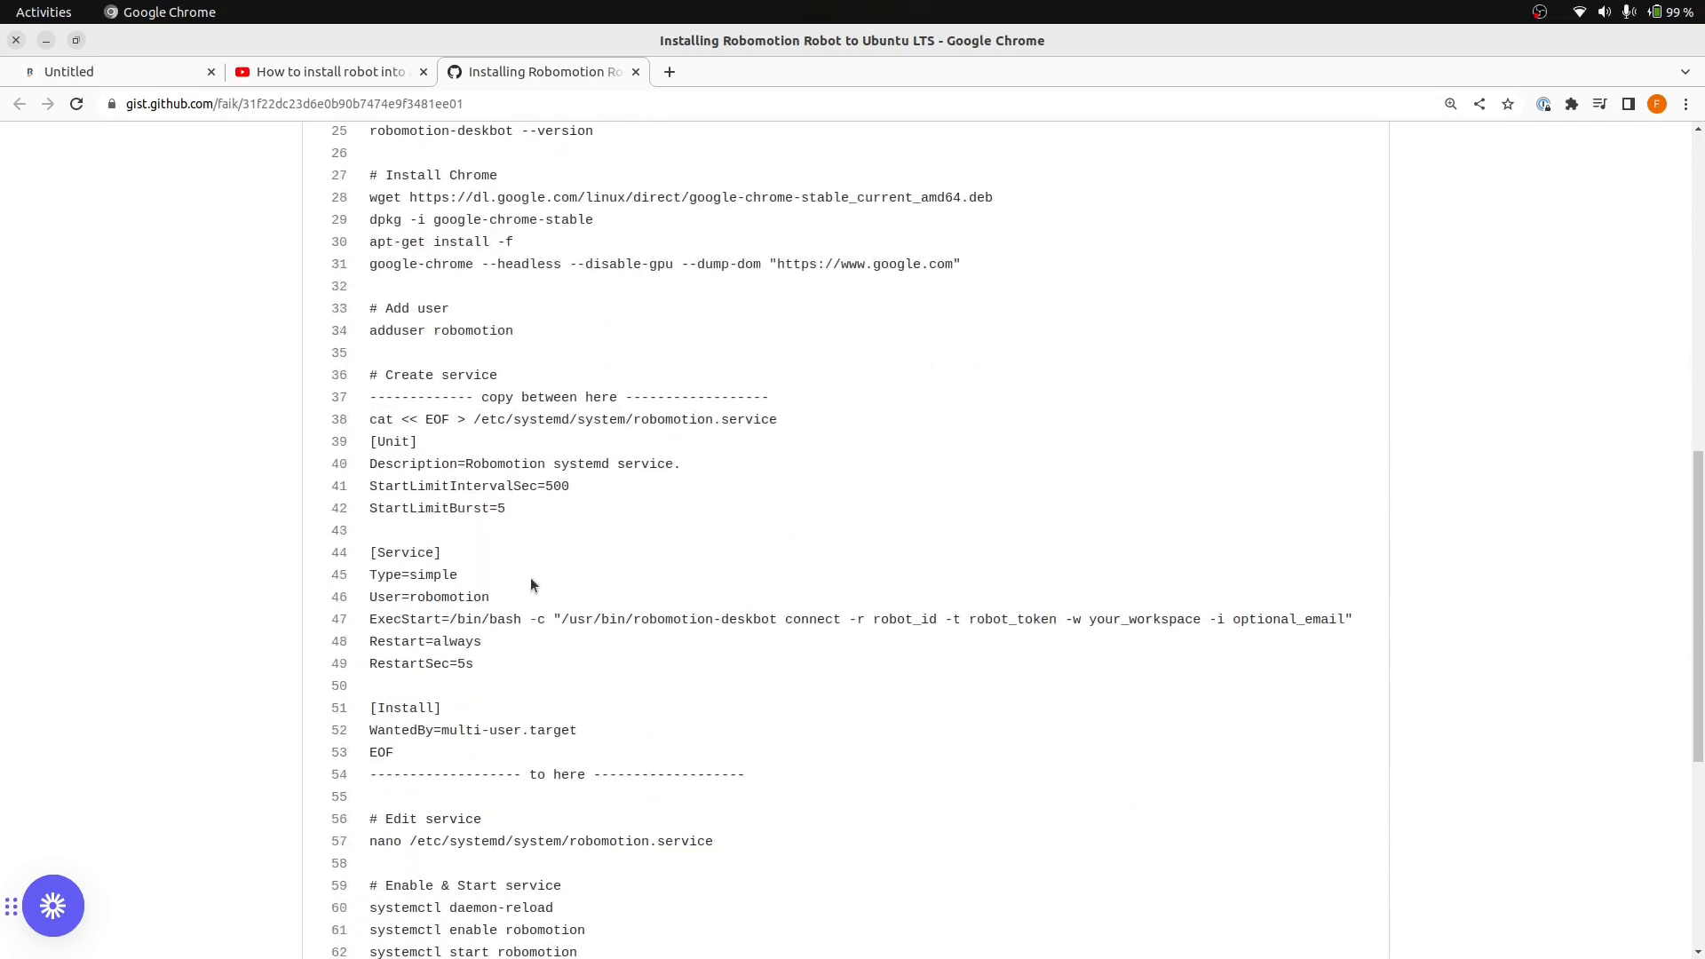
drag(760, 765, 342, 398)
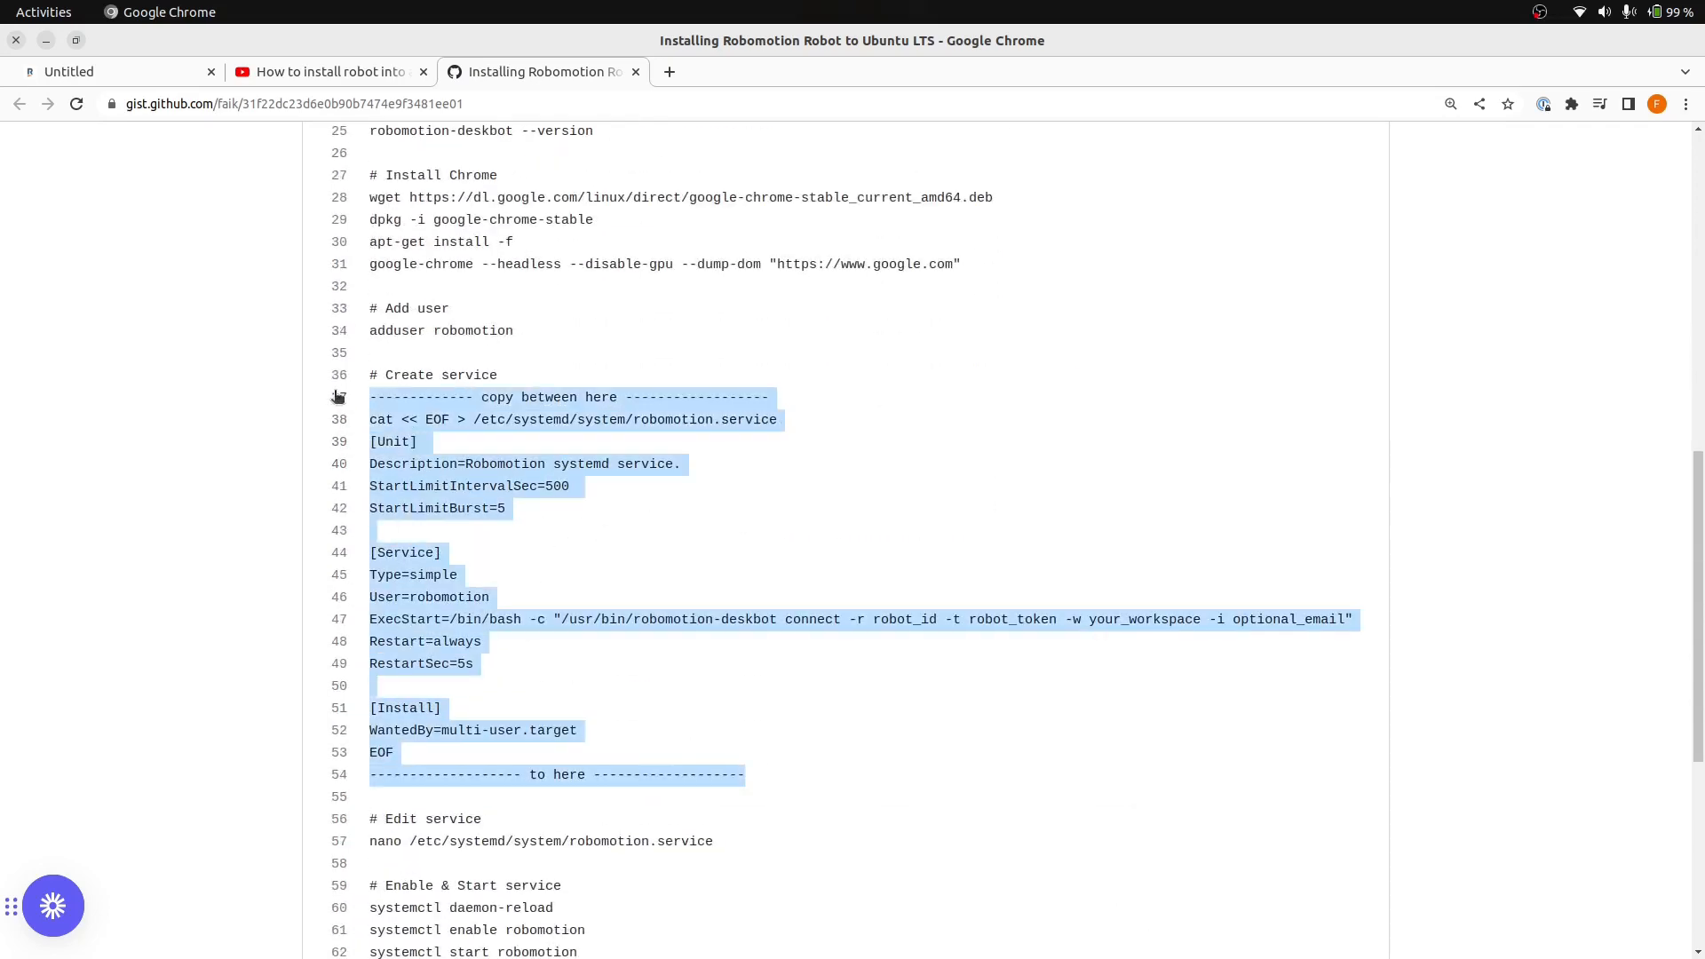
click(562, 485)
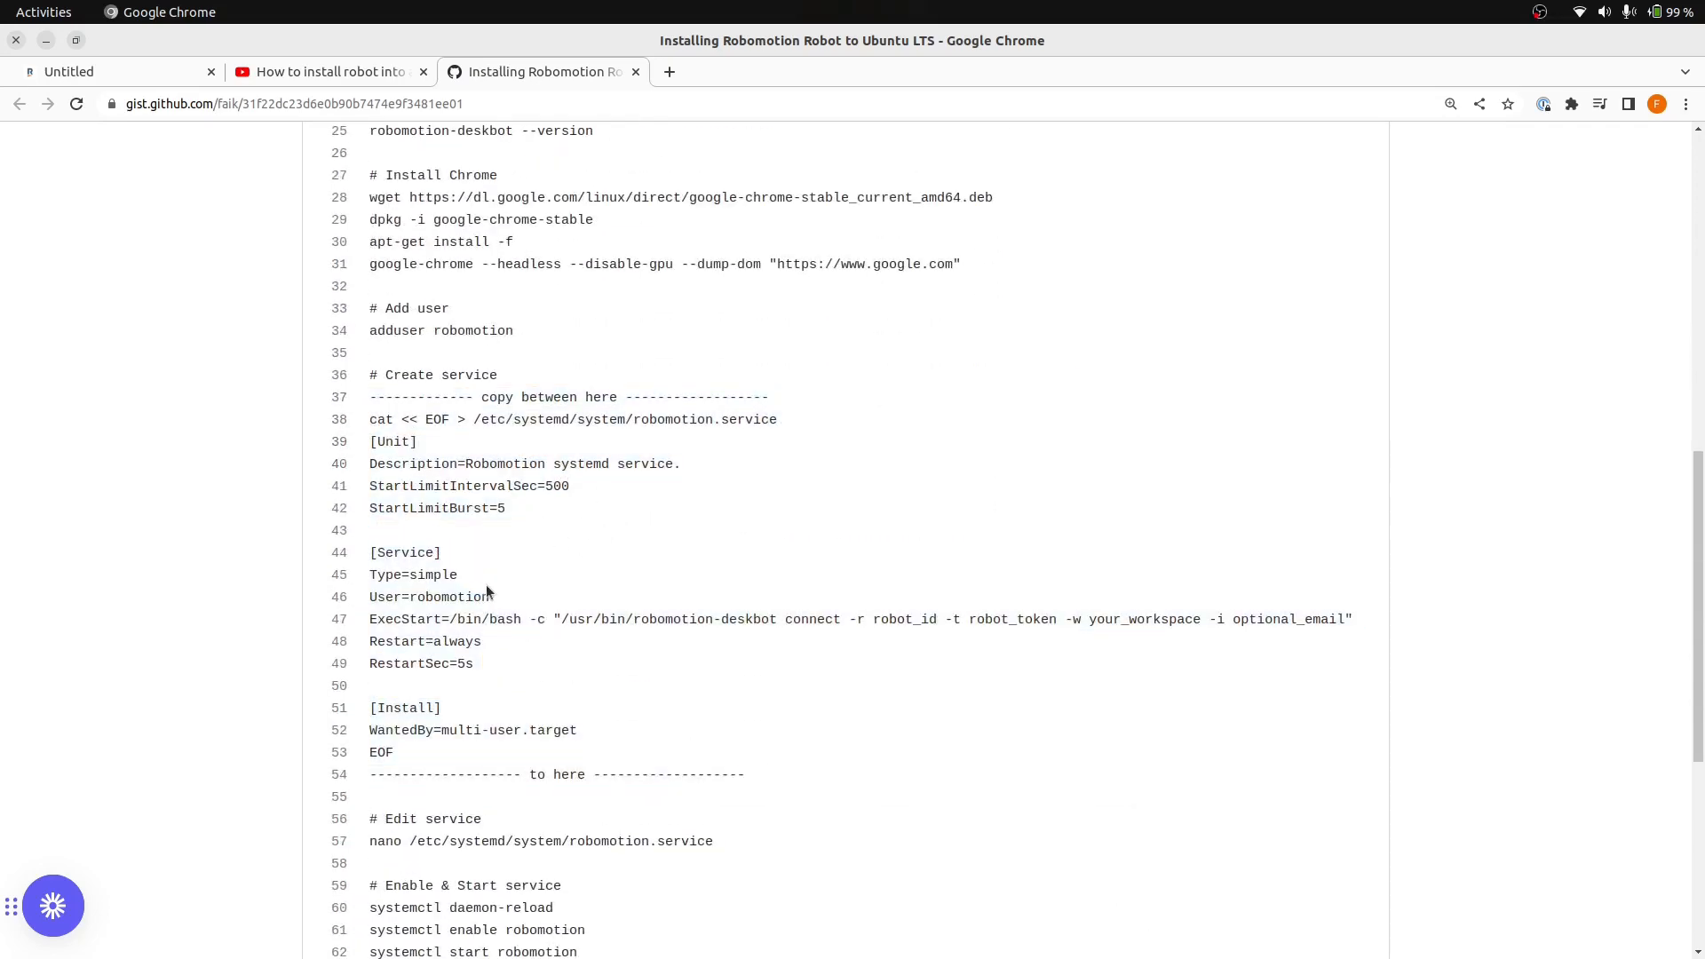
drag(488, 601, 369, 603)
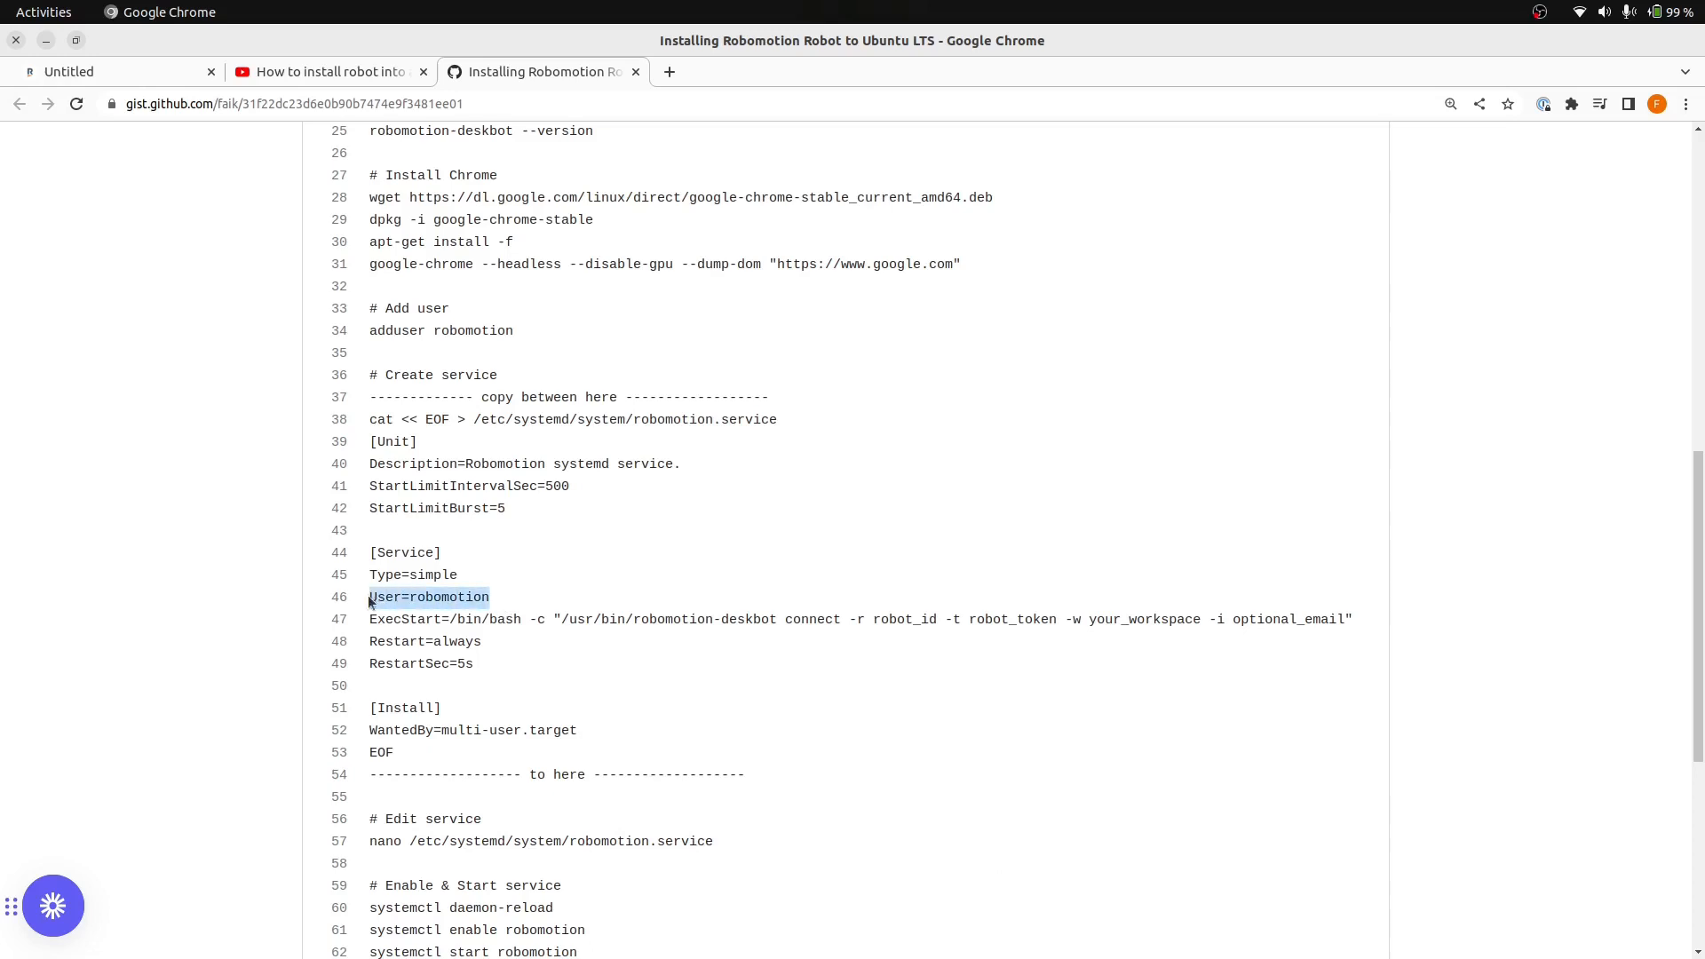
click(496, 595)
drag(508, 600, 373, 601)
click(493, 607)
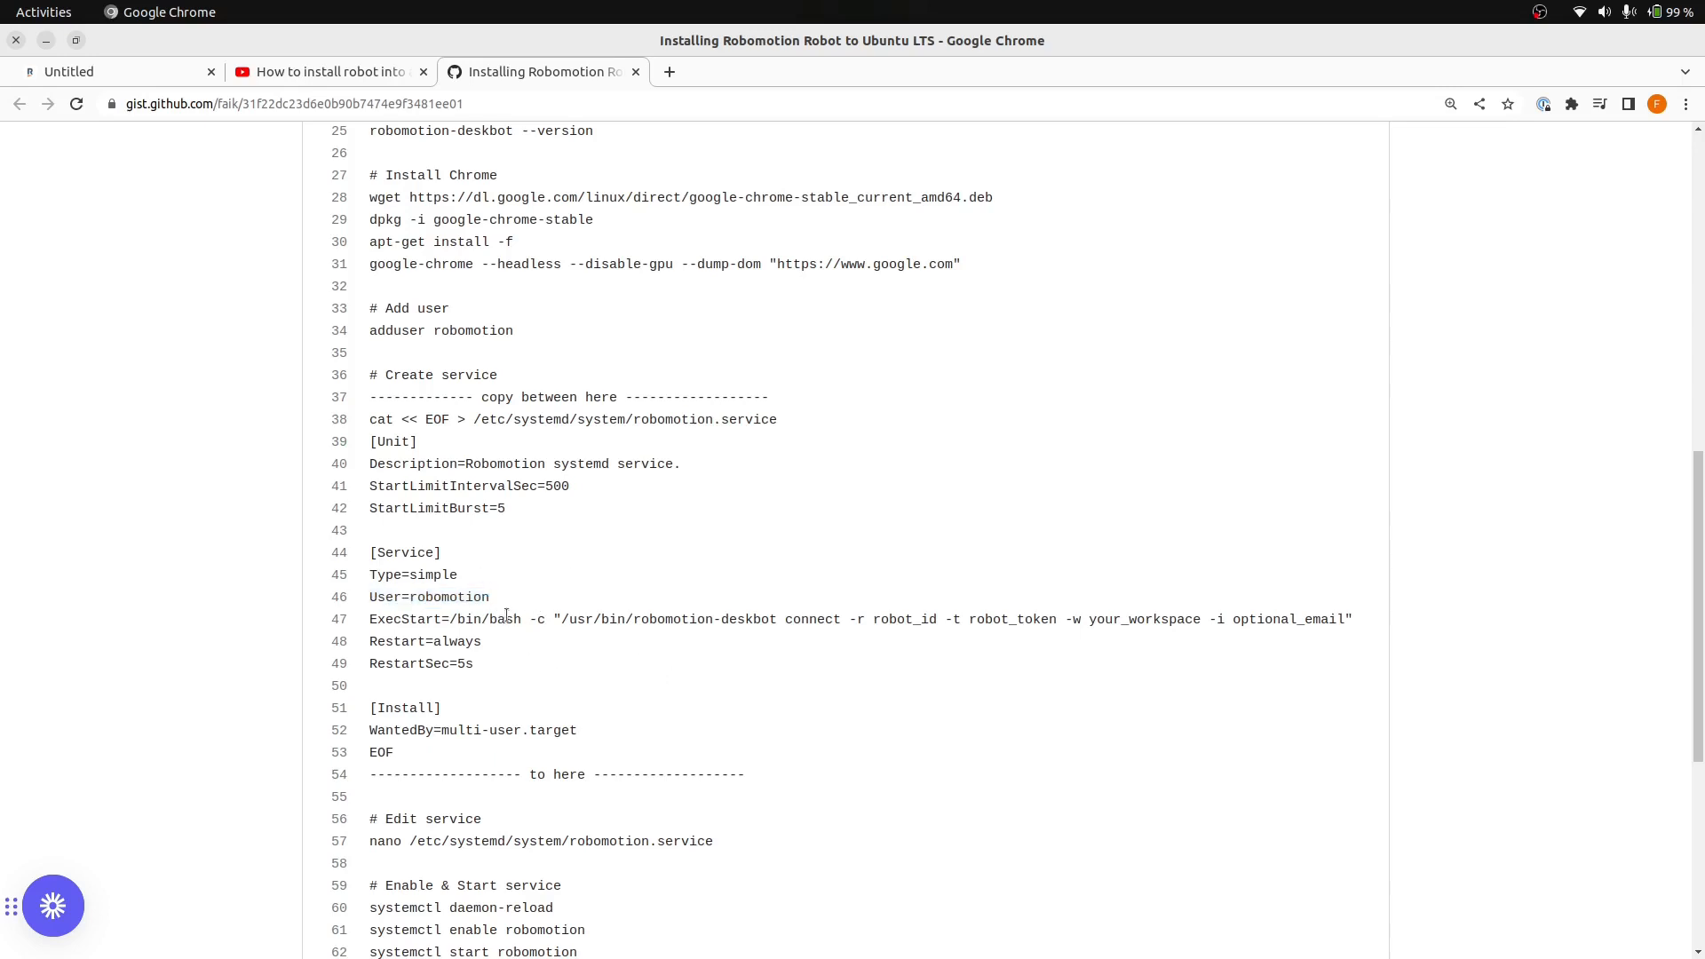
drag(521, 603, 337, 604)
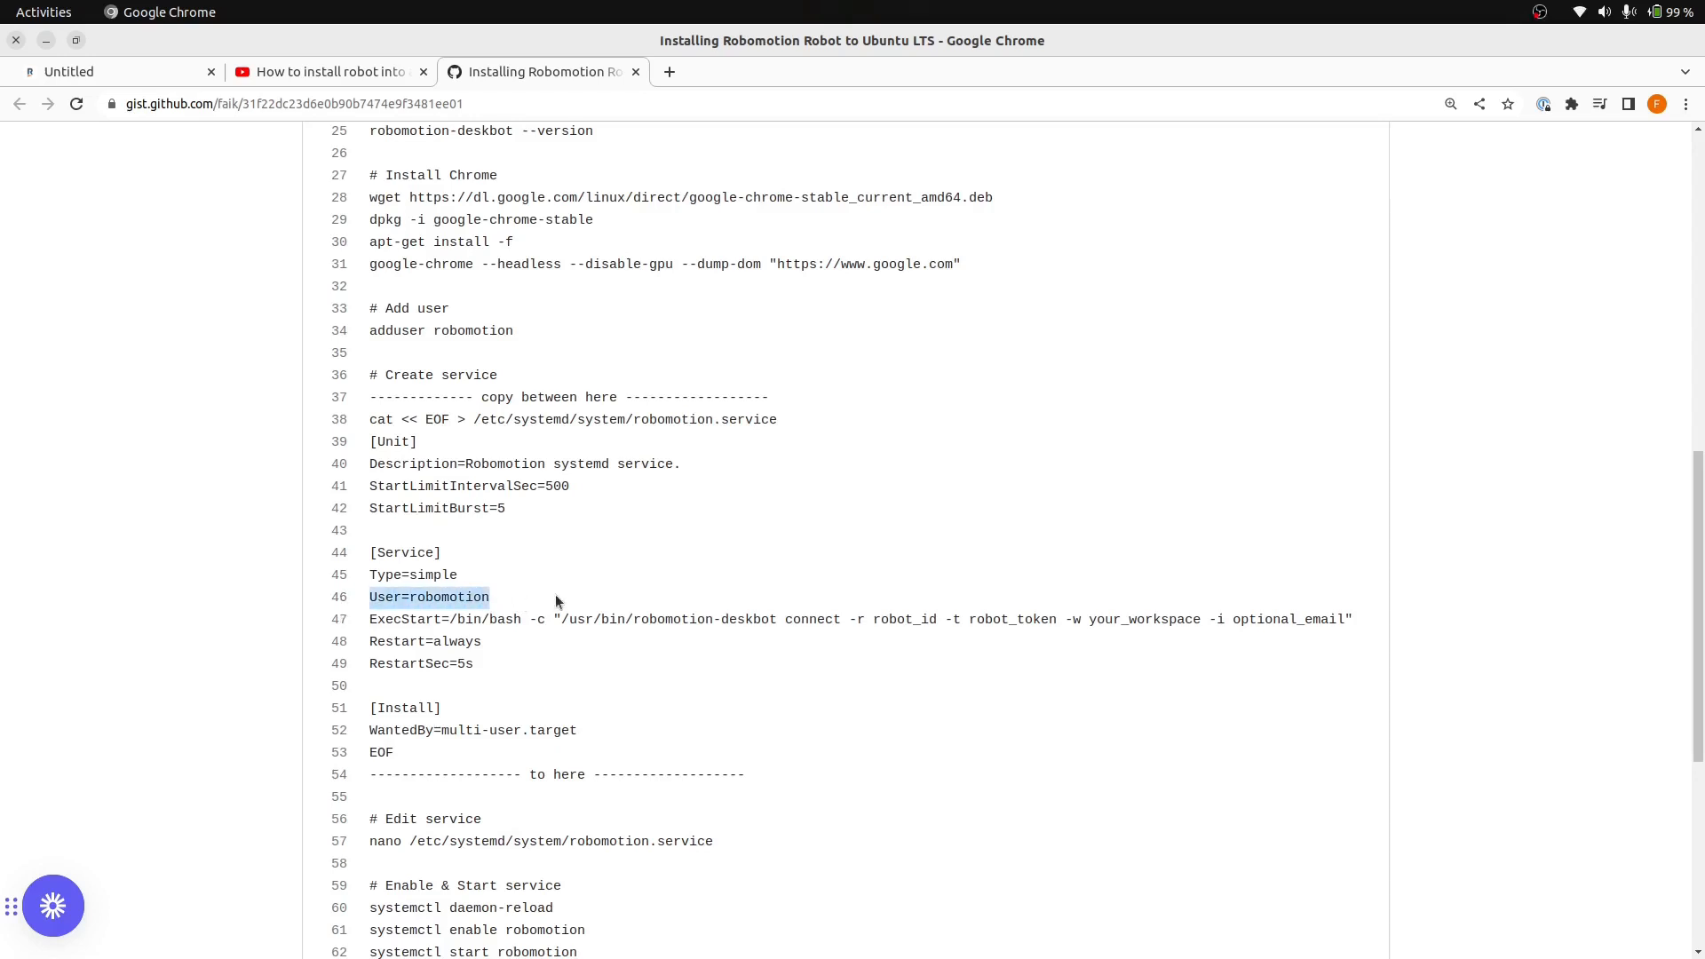
drag(511, 605, 373, 602)
Return to the Untitled flow in the Robomotion designer and stop its run
click(146, 76)
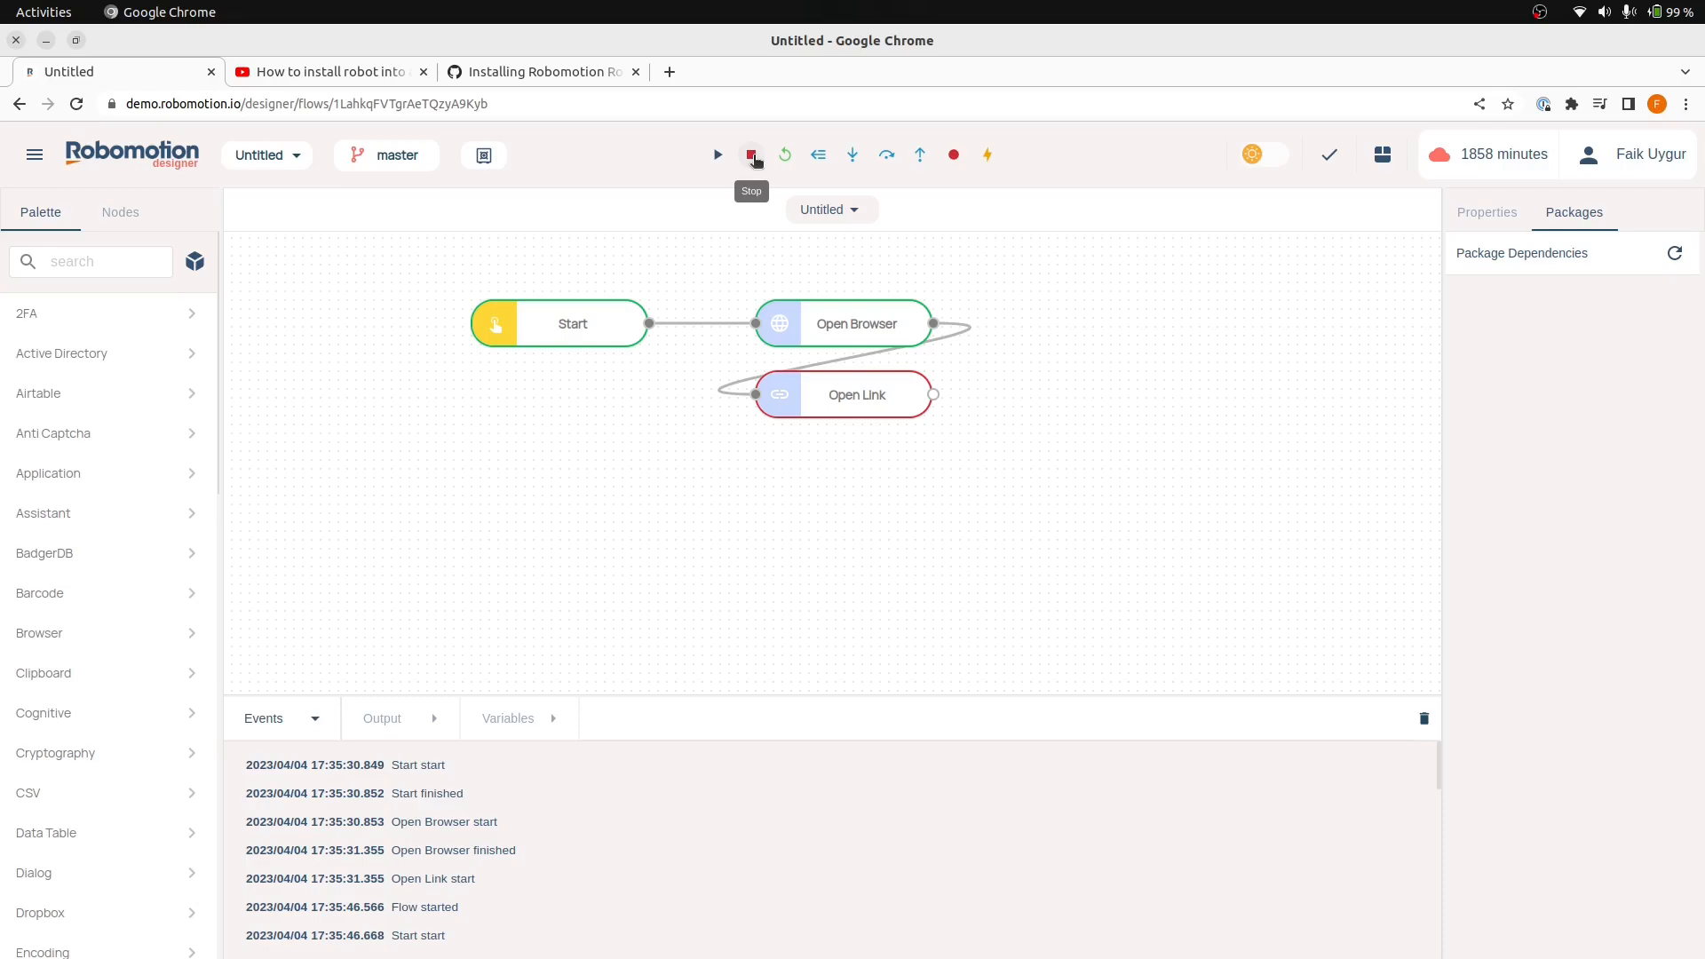
click(754, 157)
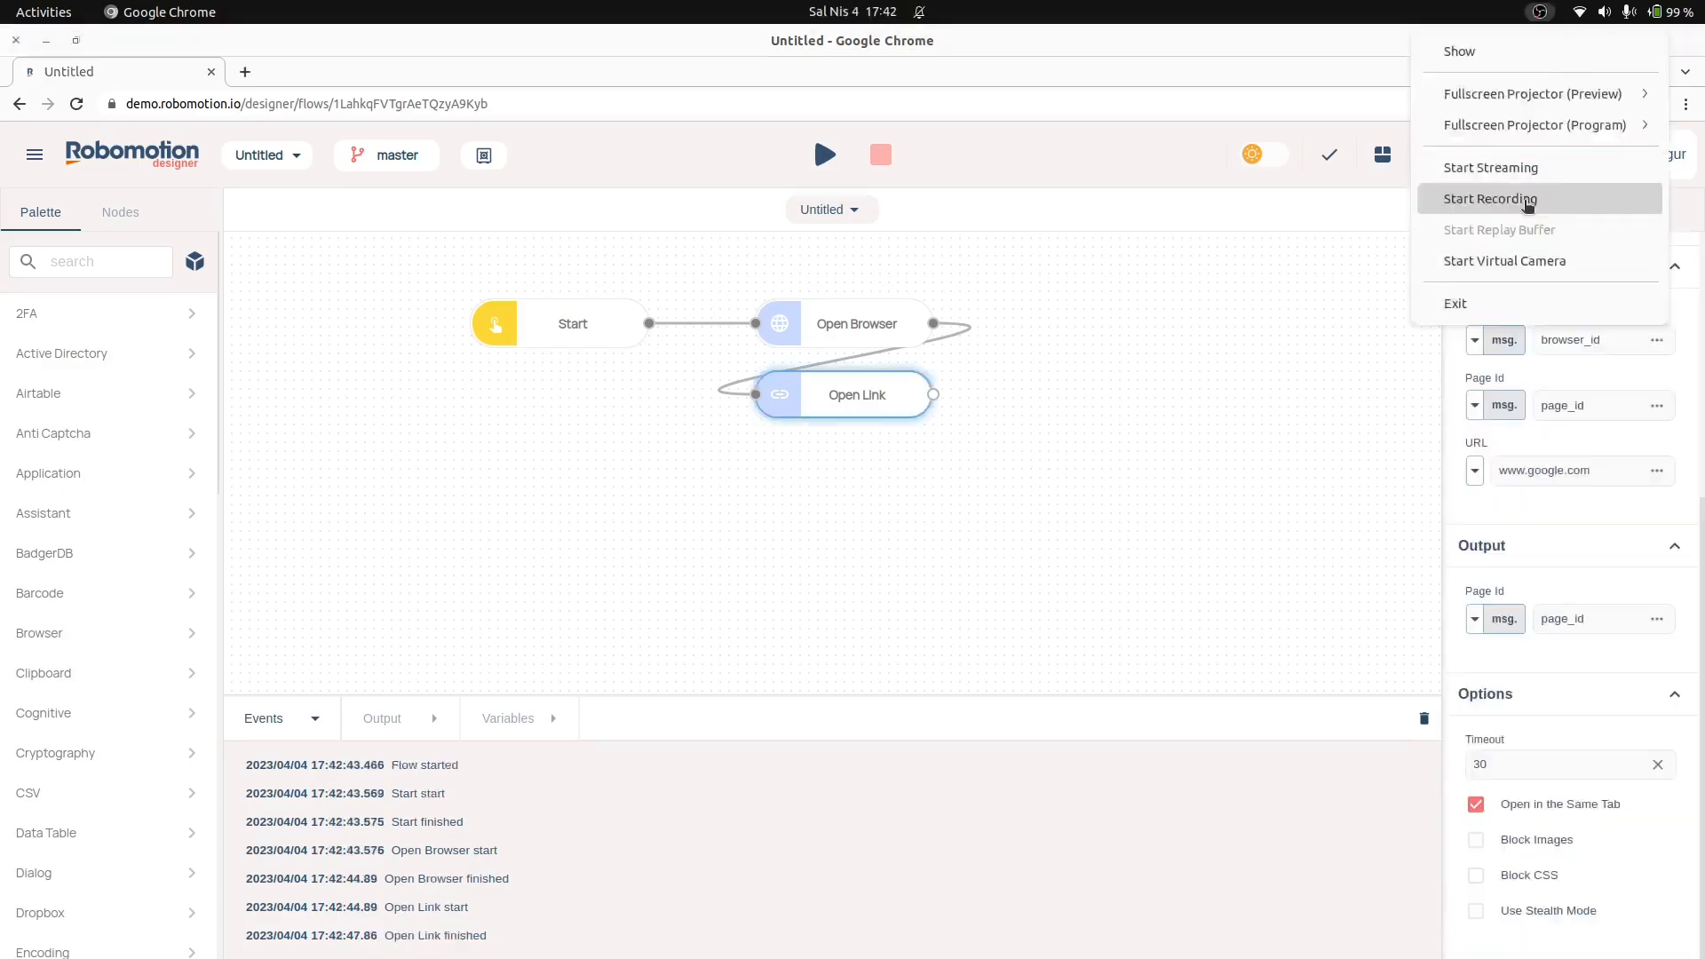
click(1421, 198)
Open a Terminal, display the google-chrome --help text and highlight the --user-data-dir=DIR option
key(ctrl+alt+t)
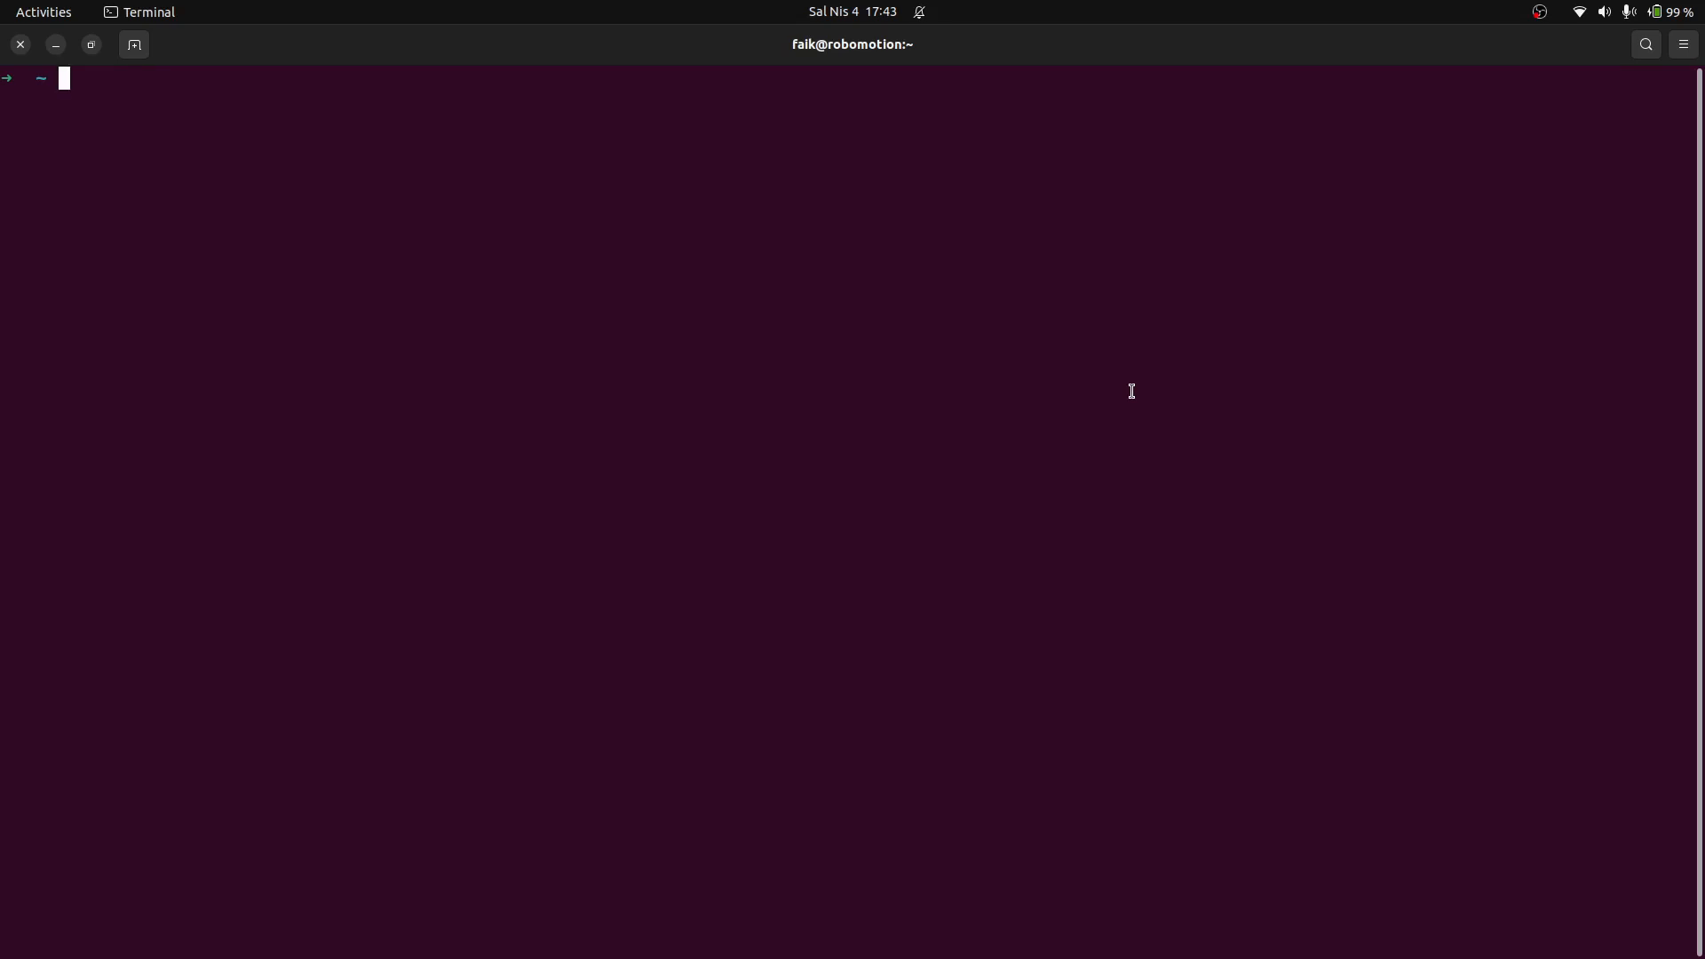
text(google-chrome)
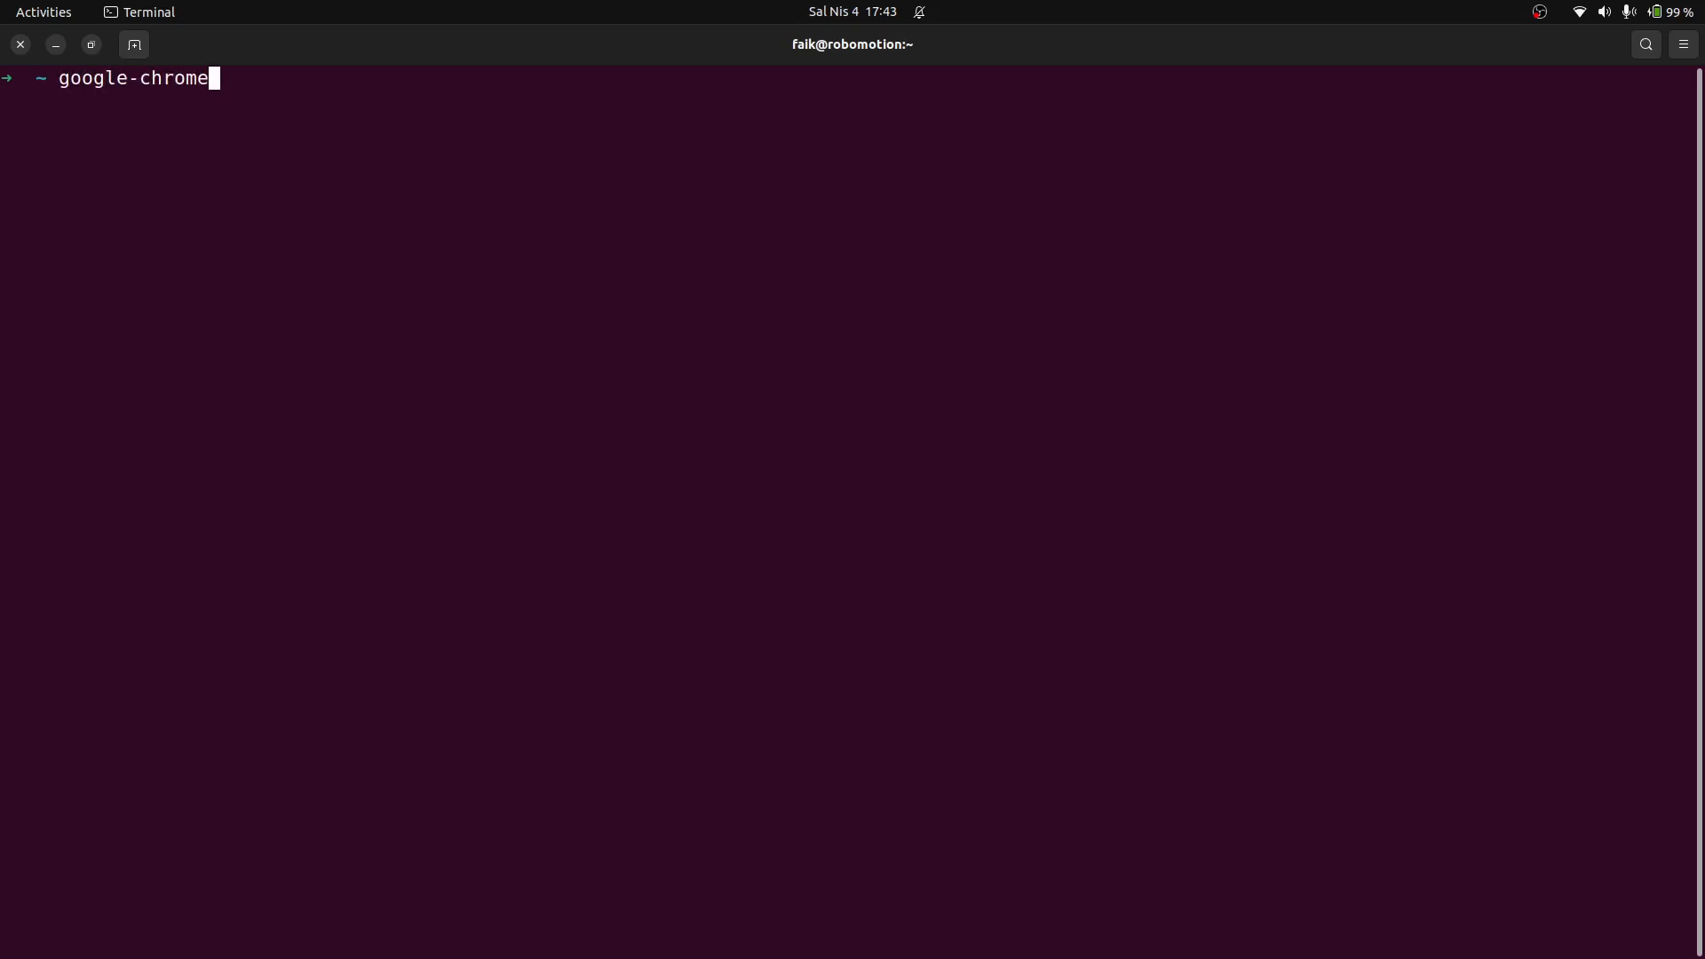
text( --help)
key(Return)
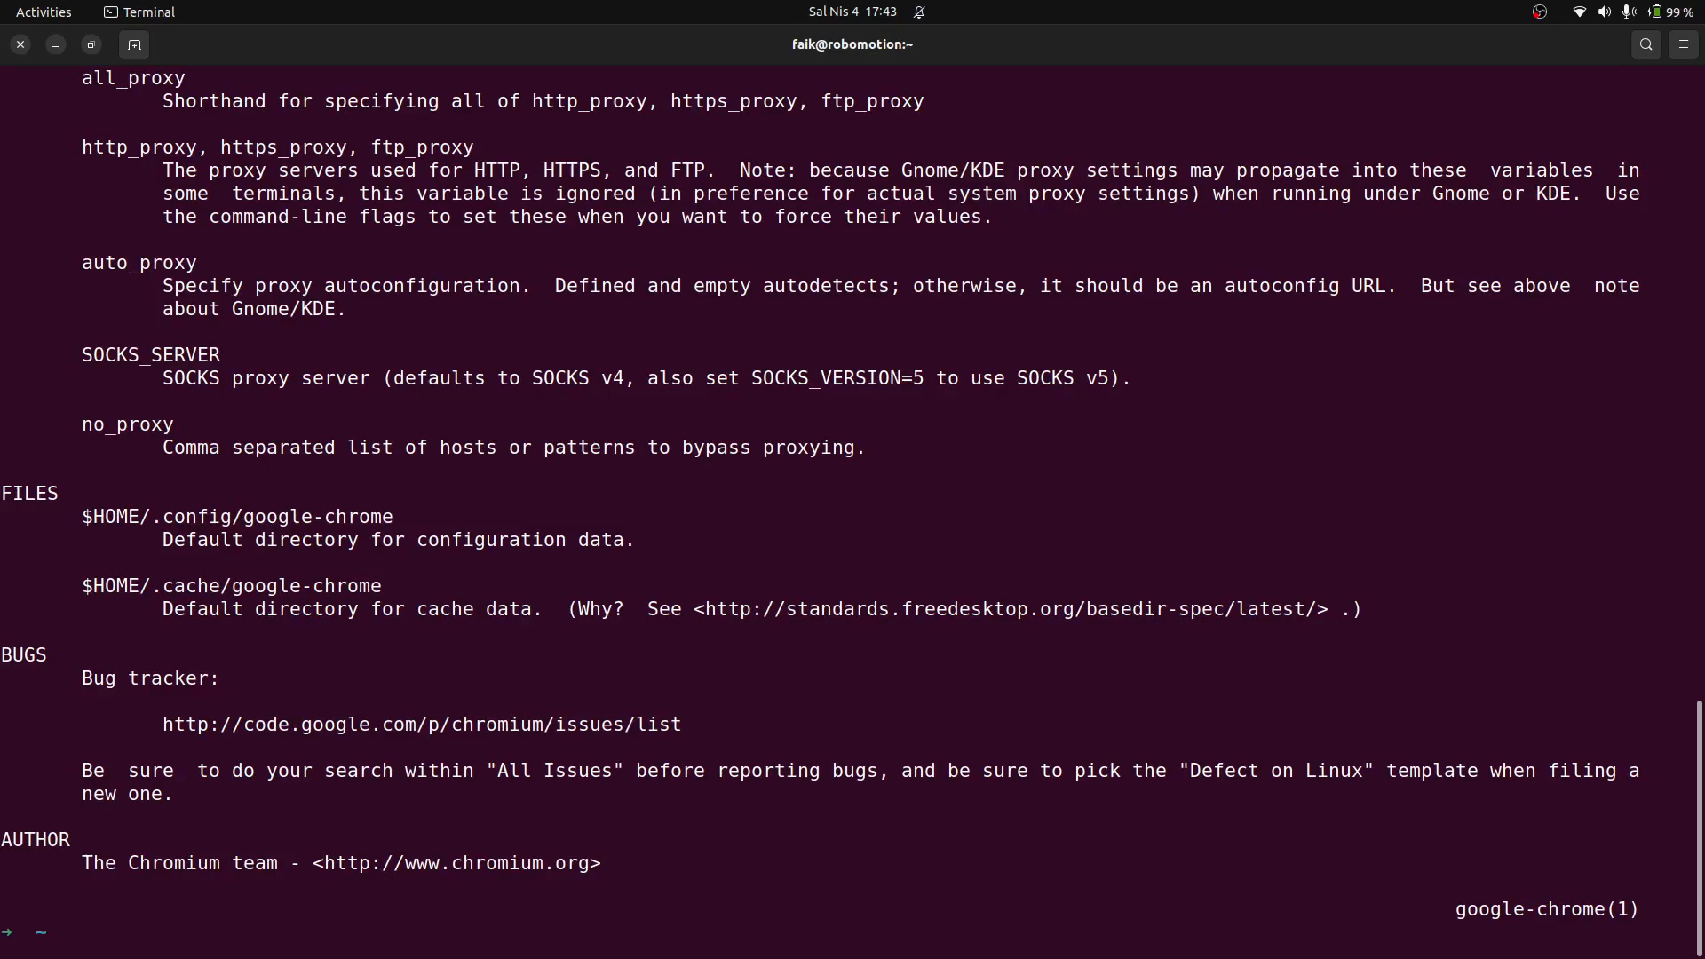
scroll(1067, 393, up, 20)
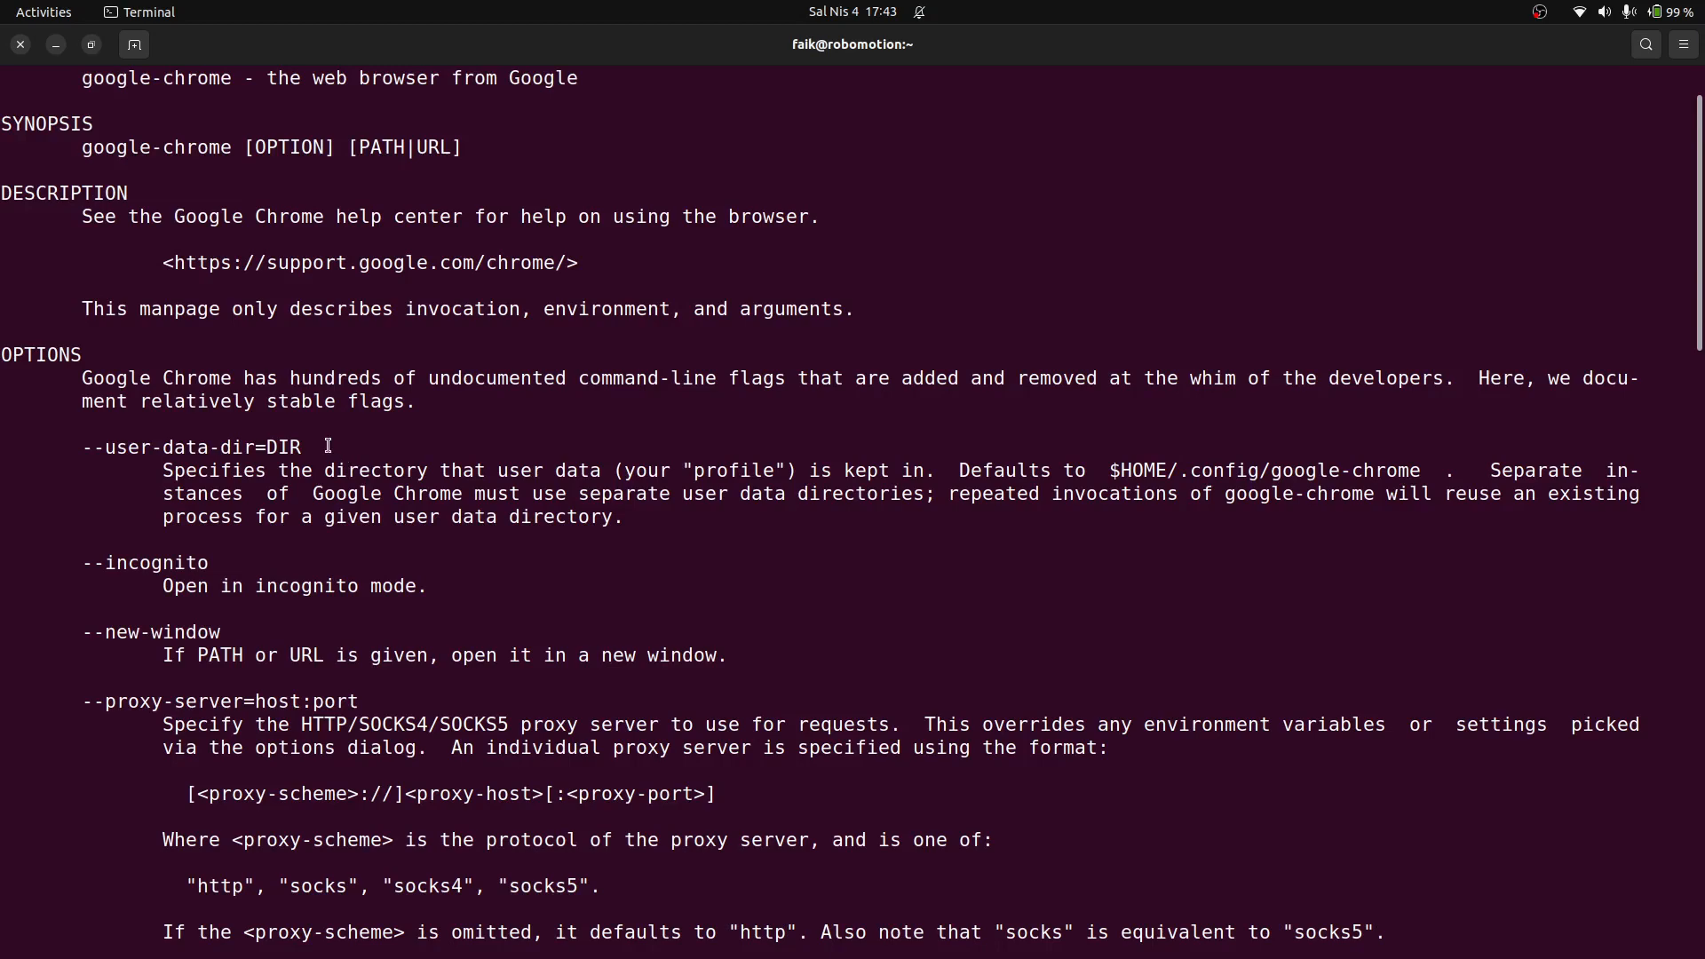
drag(316, 445, 39, 442)
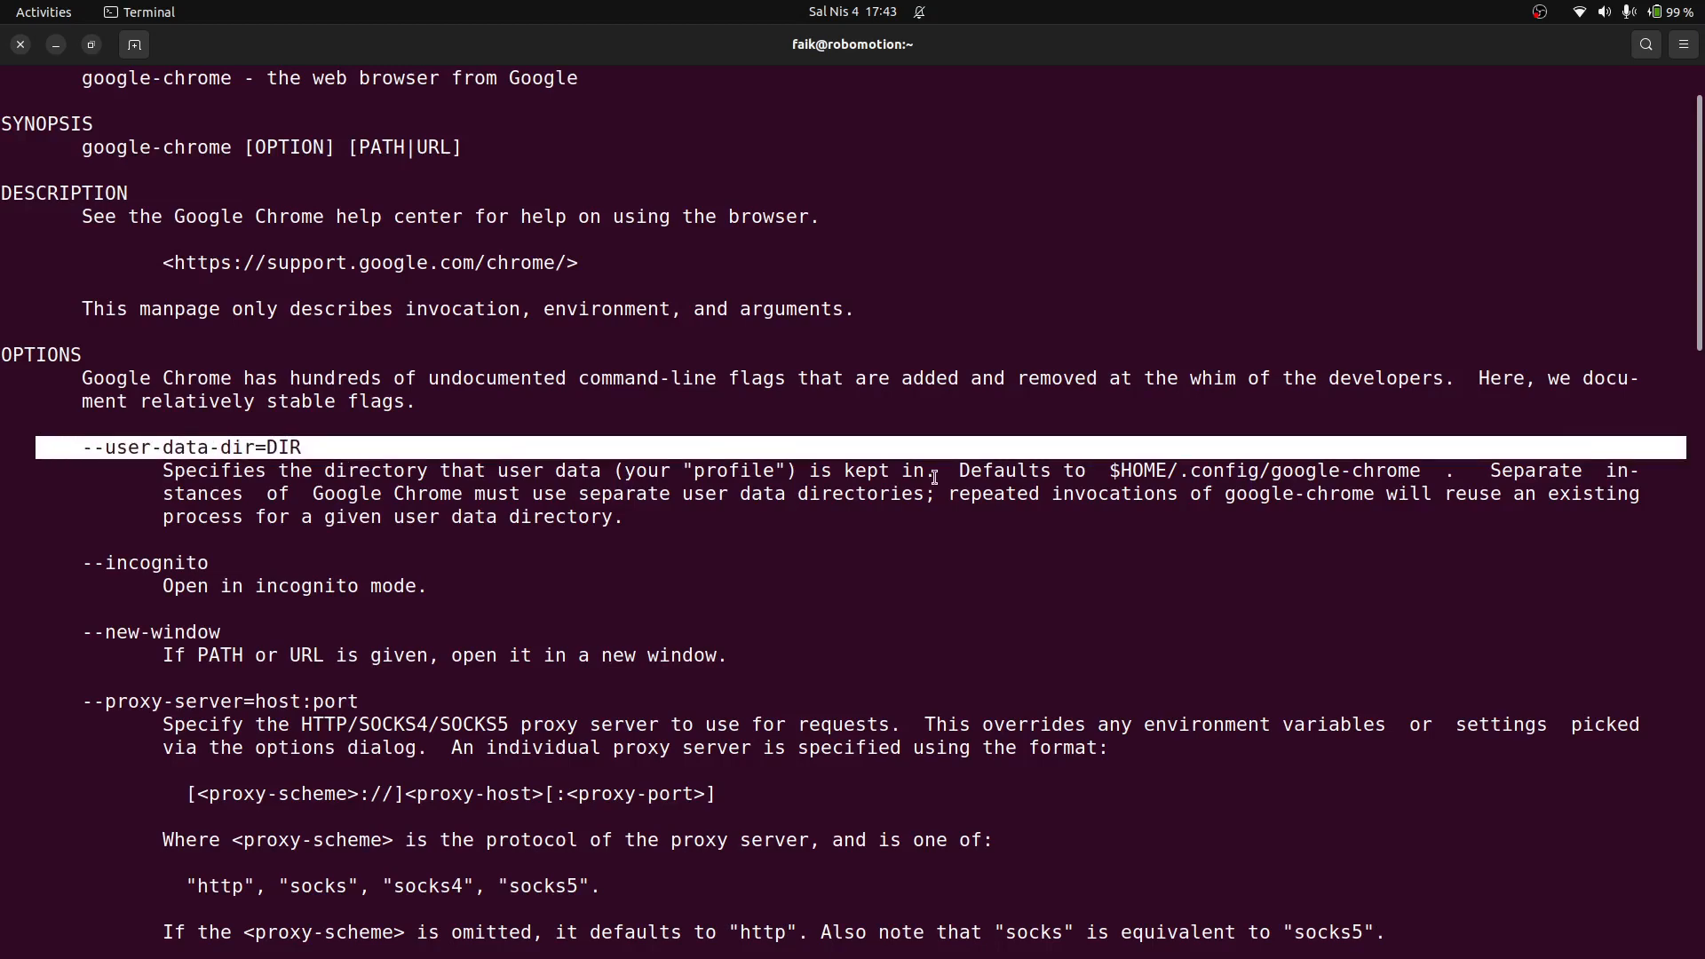
Create a directory named profile1 in the home folder and list its contents
text(mkdir )
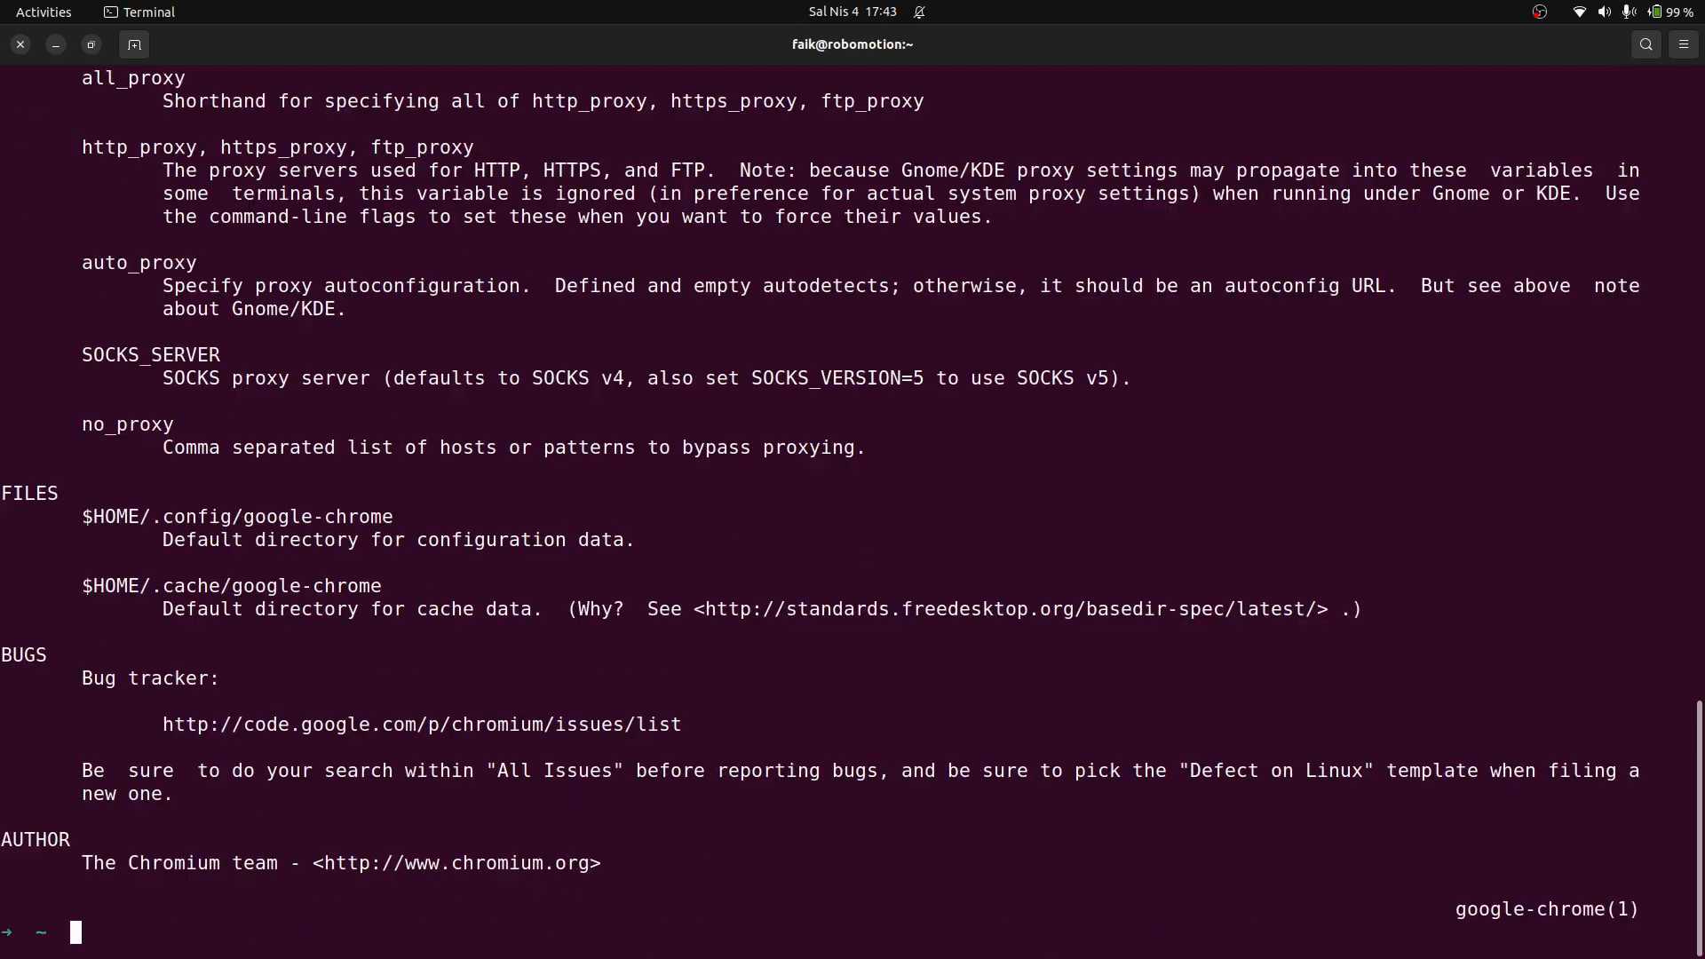
text(profile)
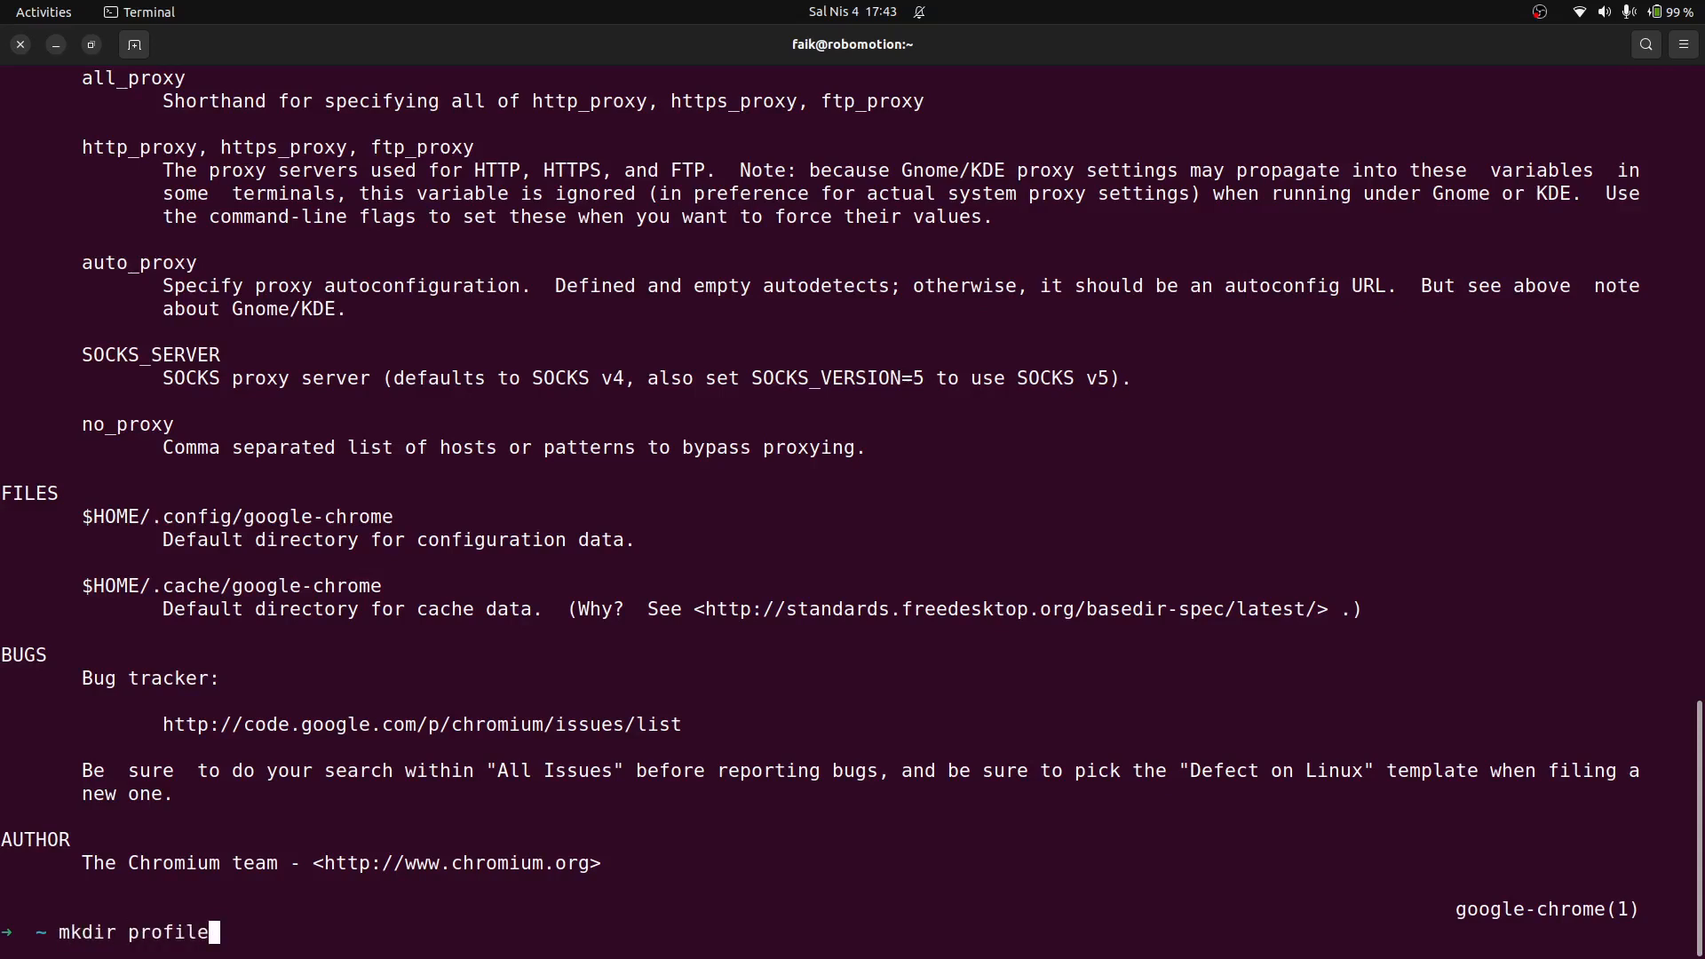
text(1)
key(Return)
text(ls pr)
key(Tab)
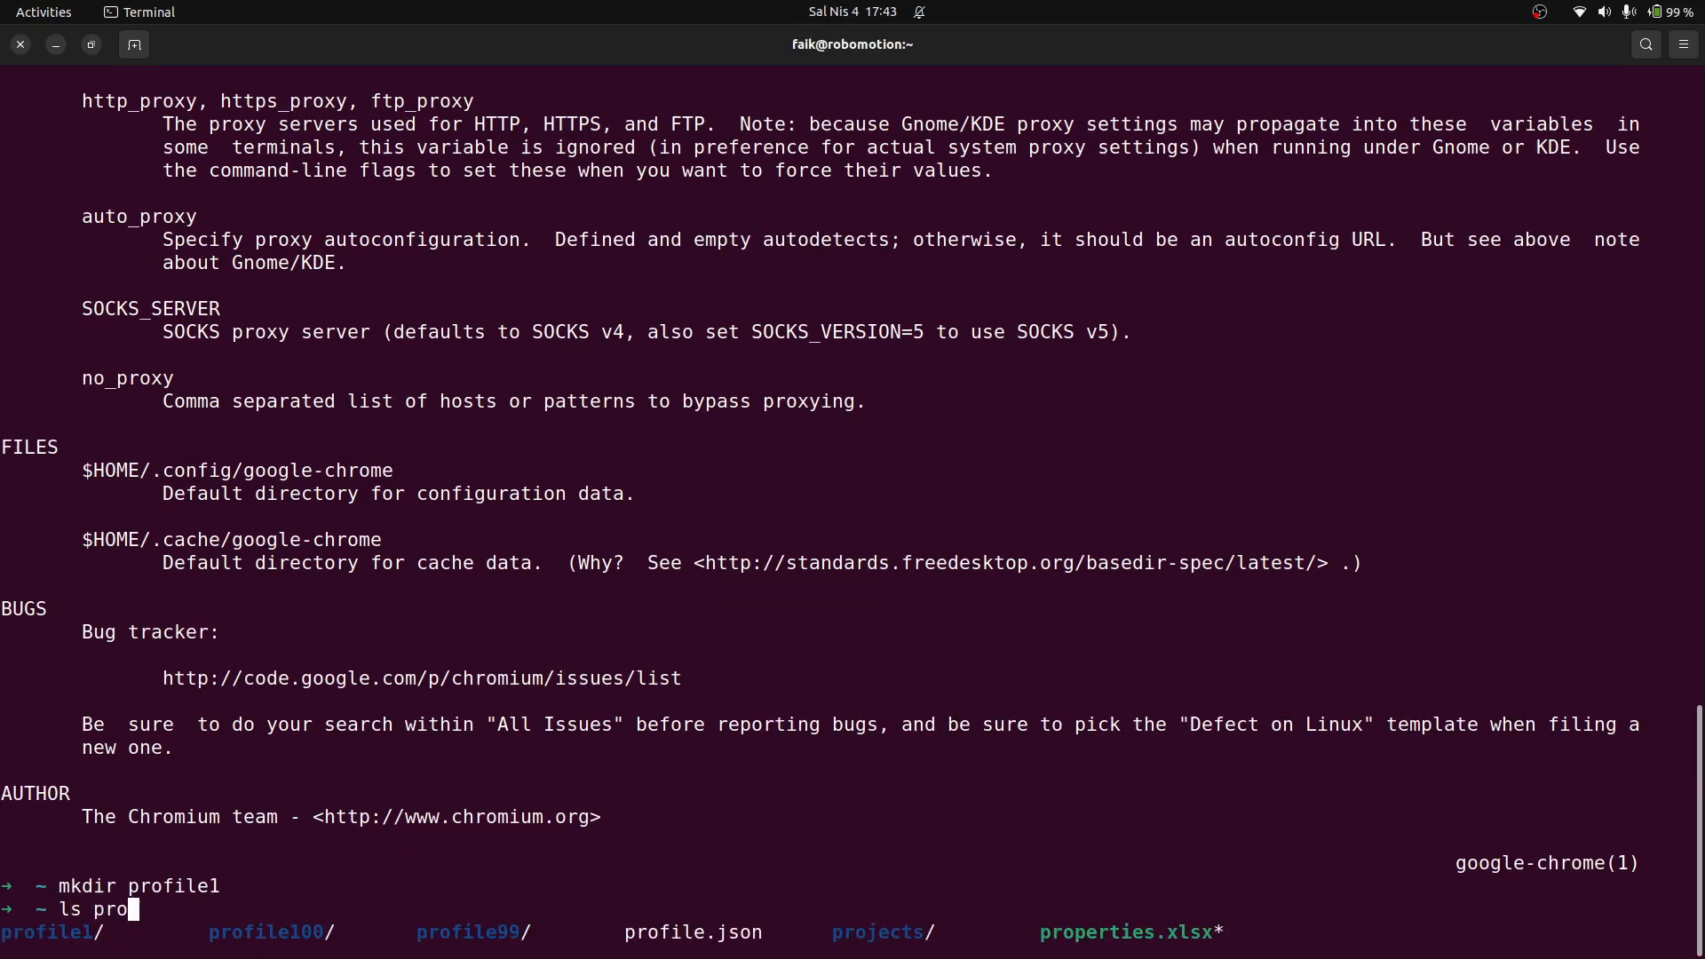
text(file1)
key(Return)
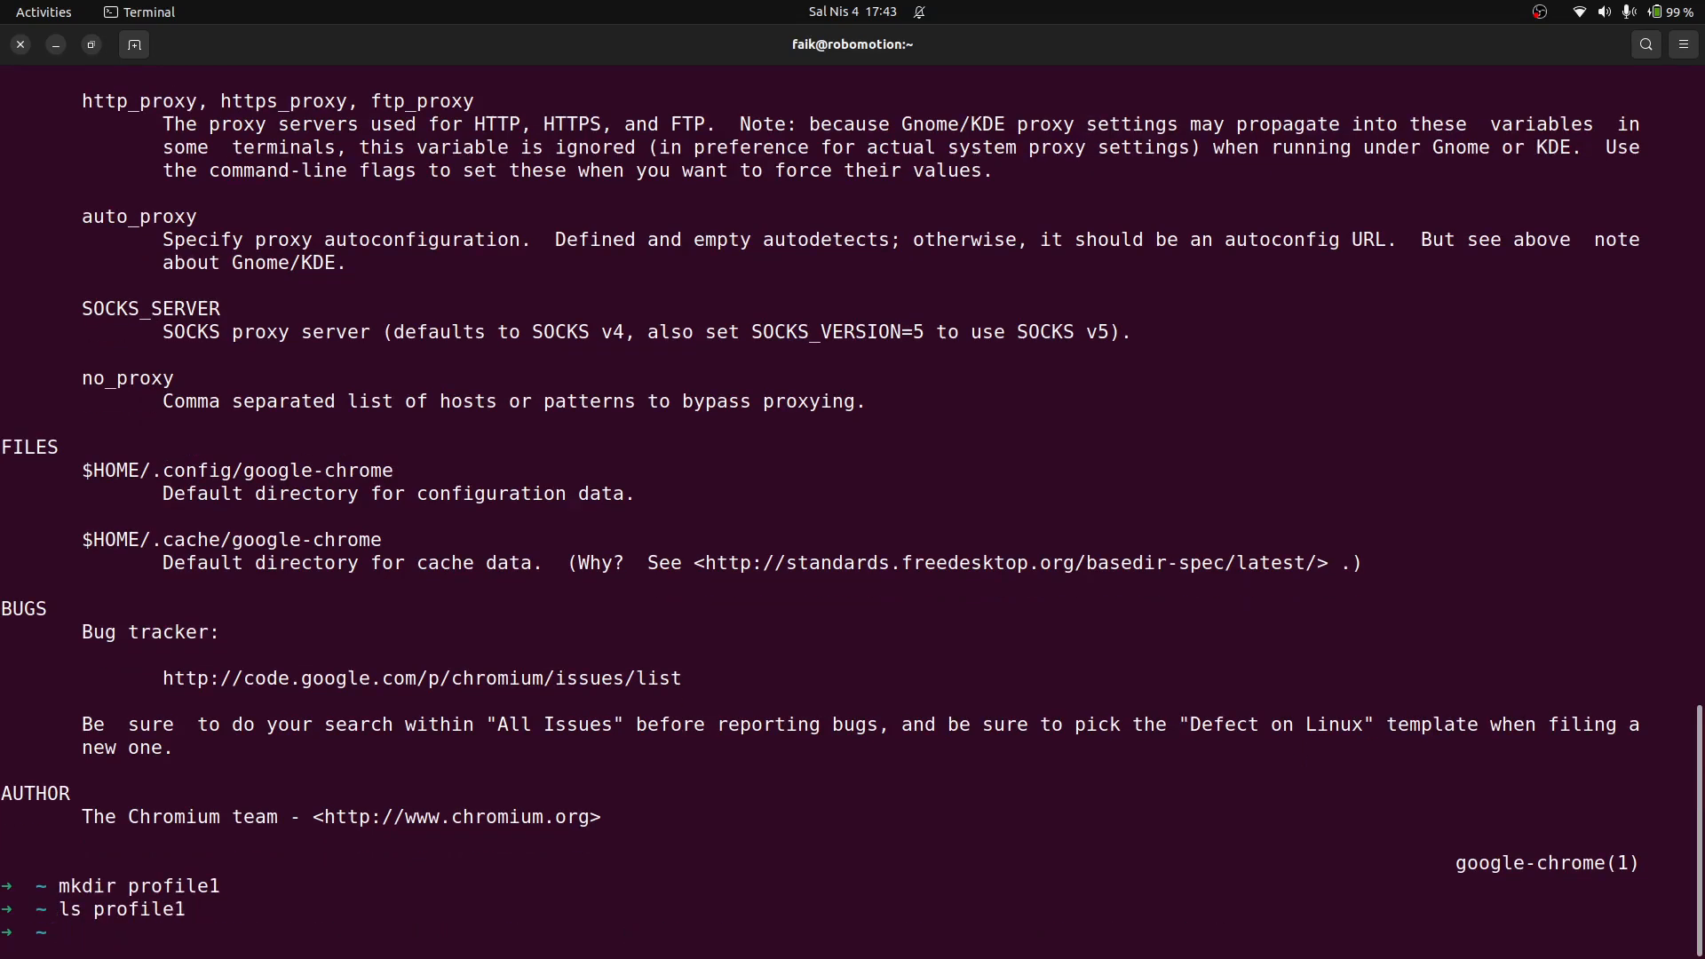
Launch google-chrome from a cleared Terminal with --user-data-dir set to the home folder's profile1 directory, and accept the welcome dialog's default options
text(clear)
key(Return)
text(goo)
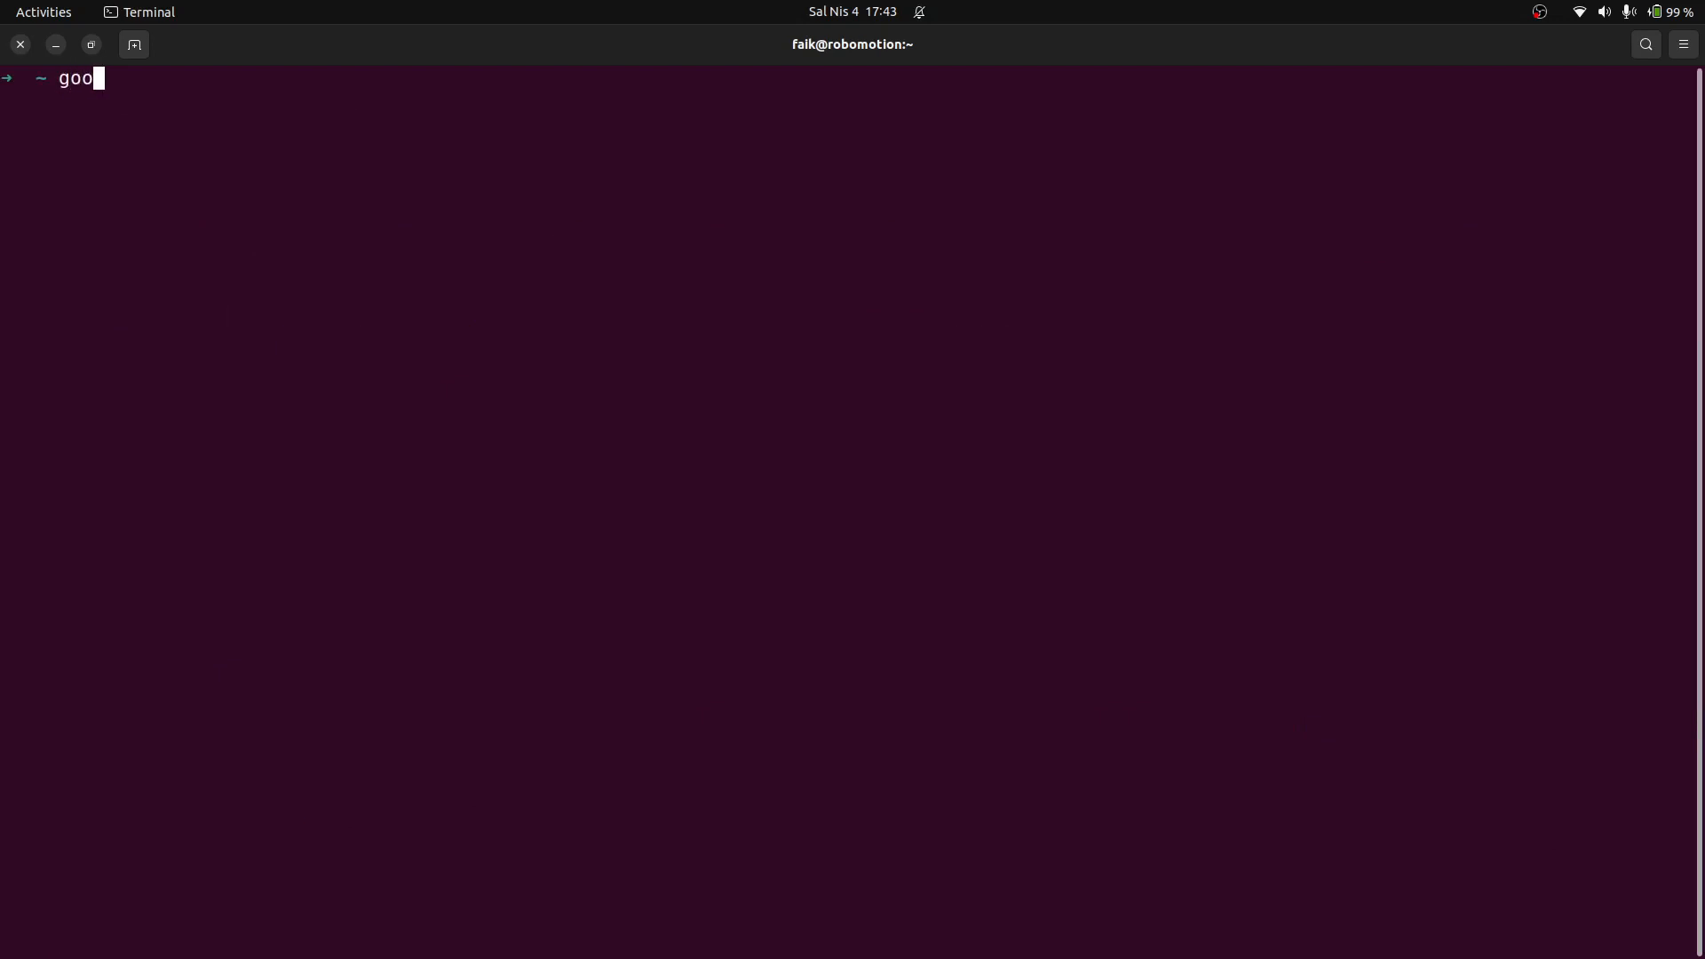
text(gle-chrome --user-data-dir)
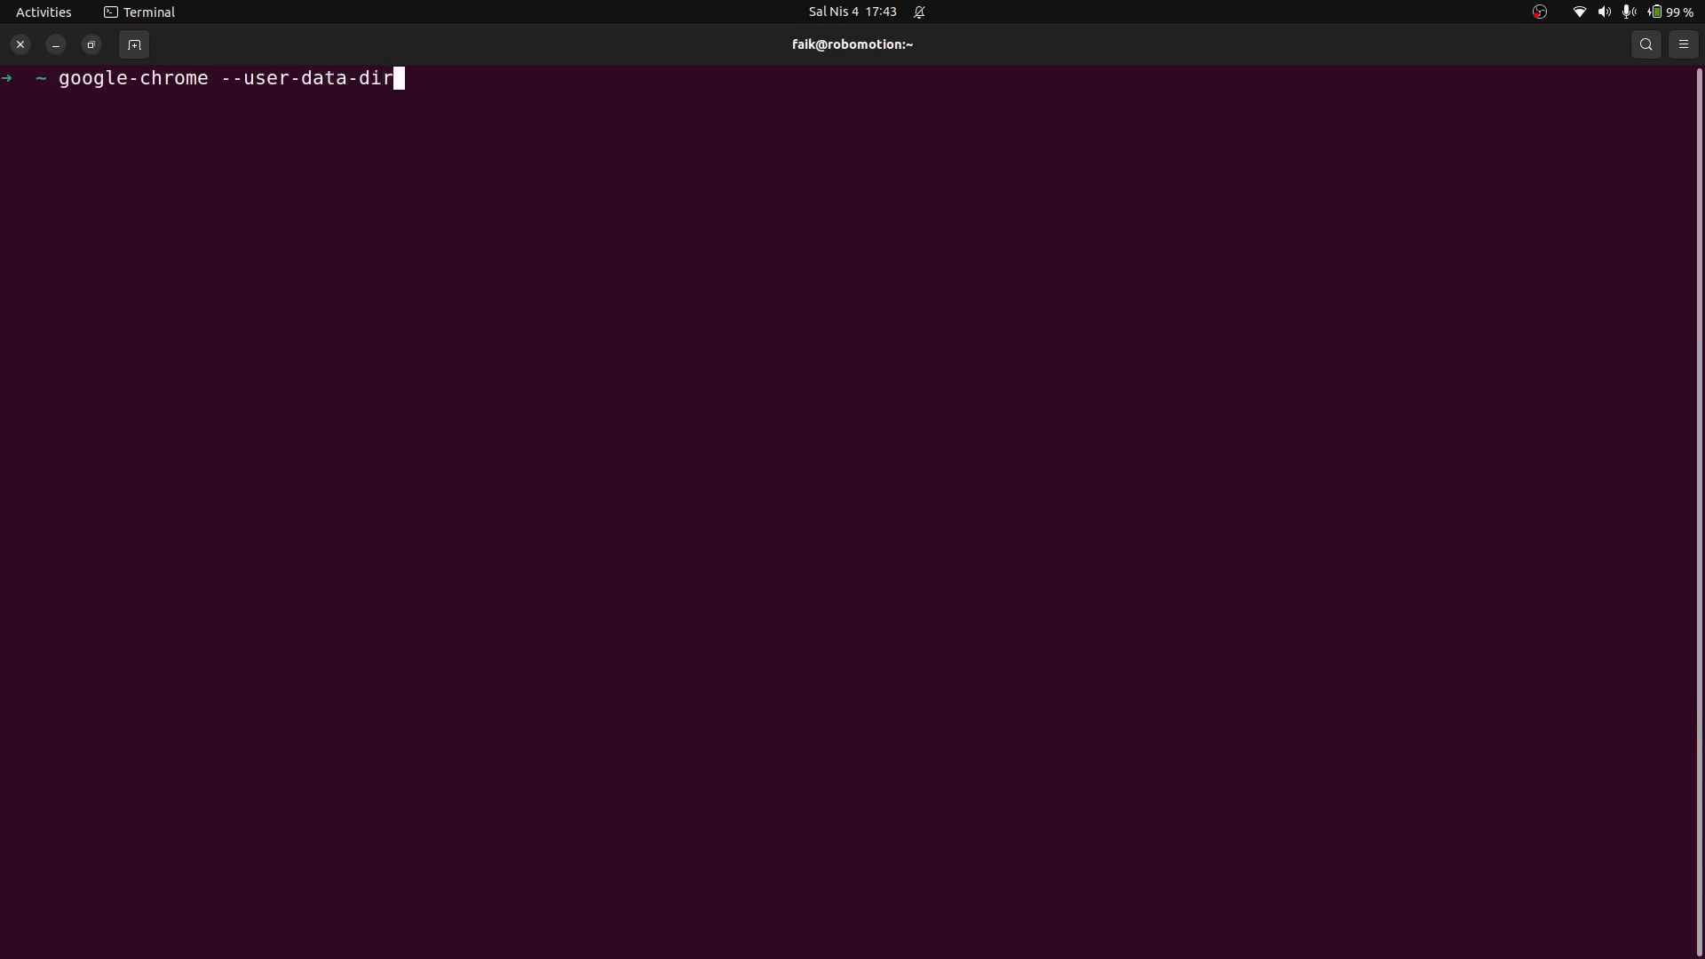
text(=/home/faik/profile1)
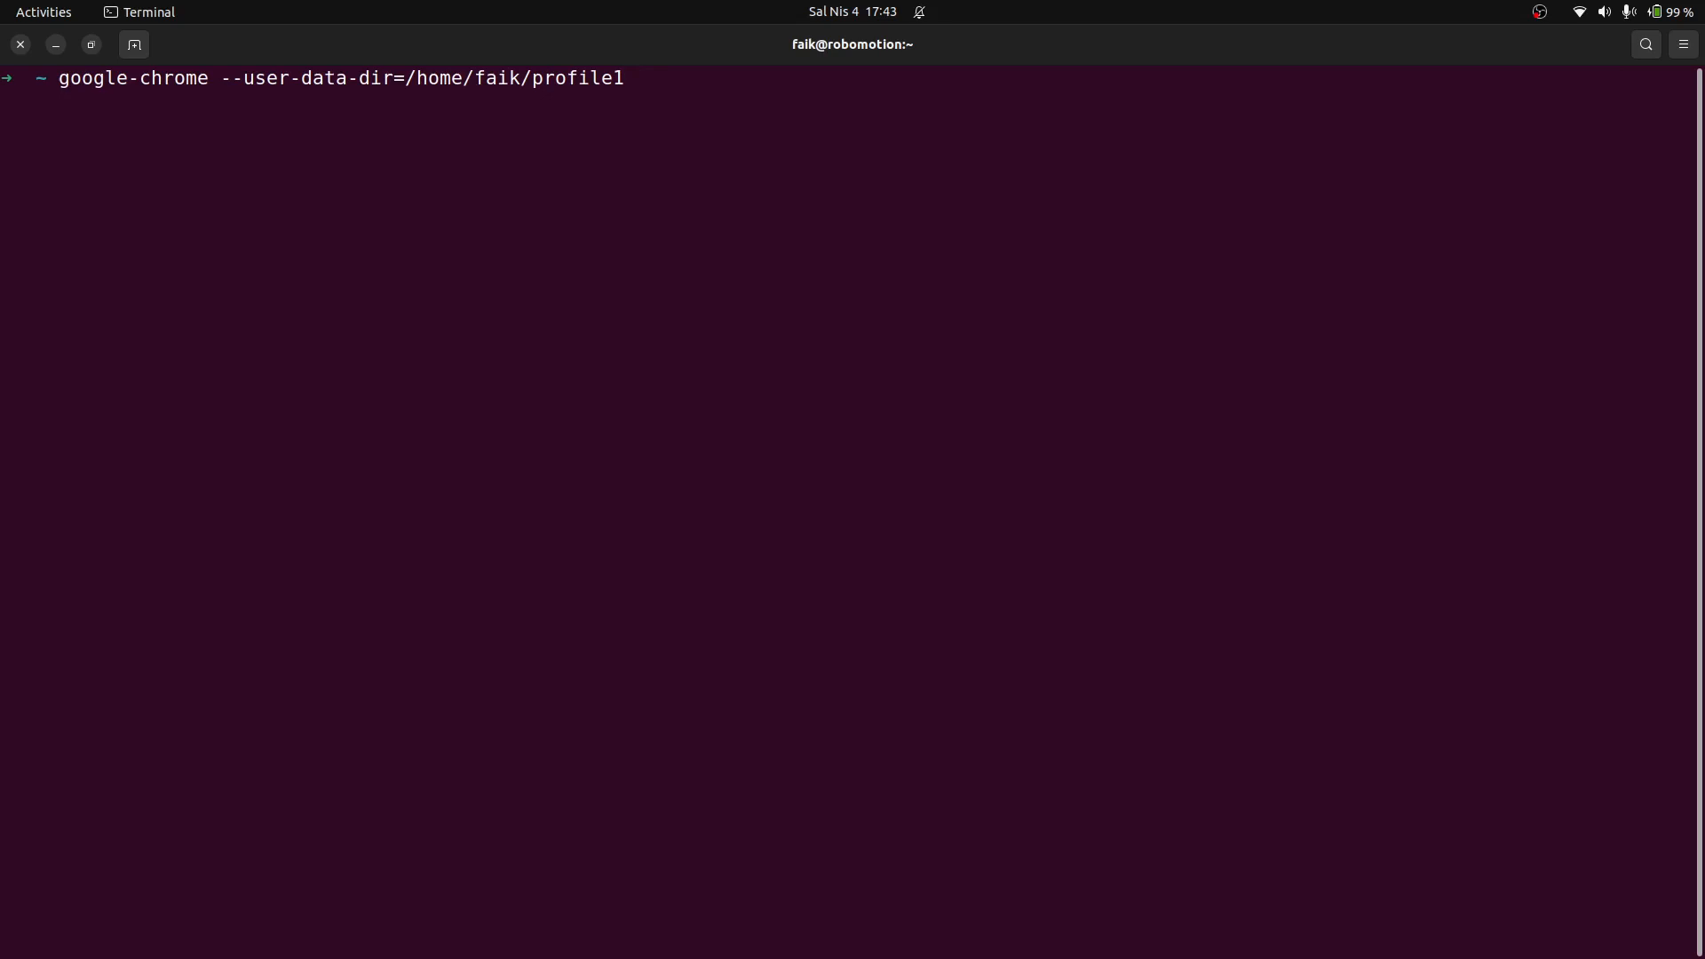
key(Return)
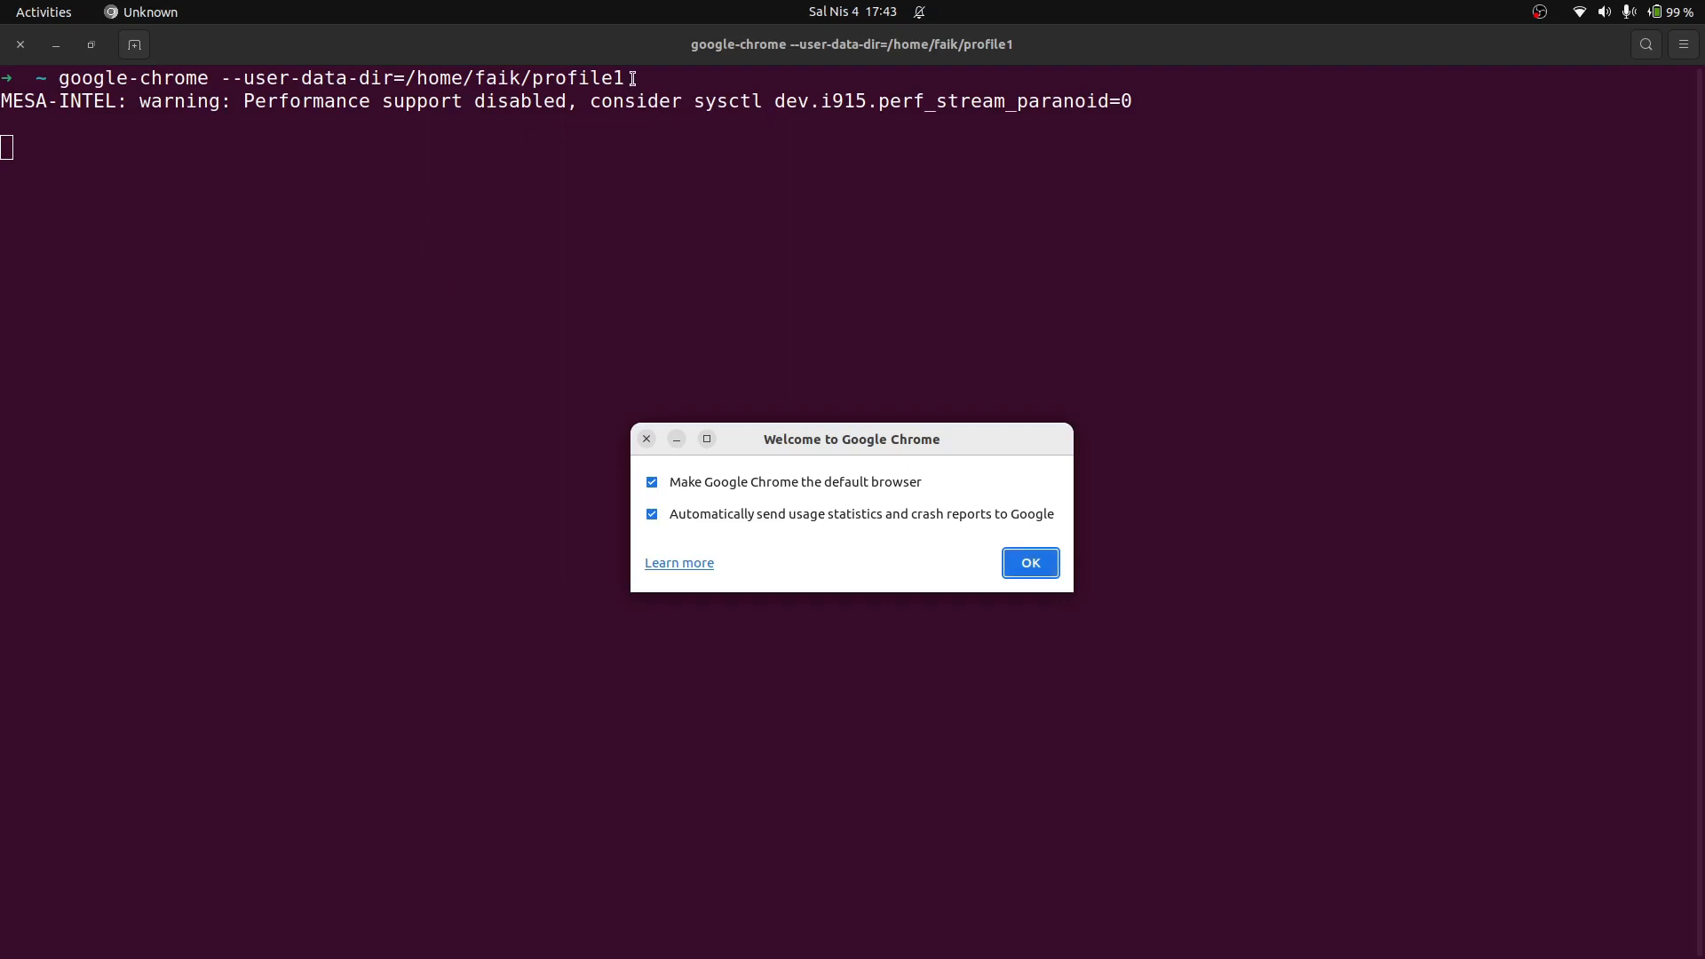
drag(406, 78, 625, 78)
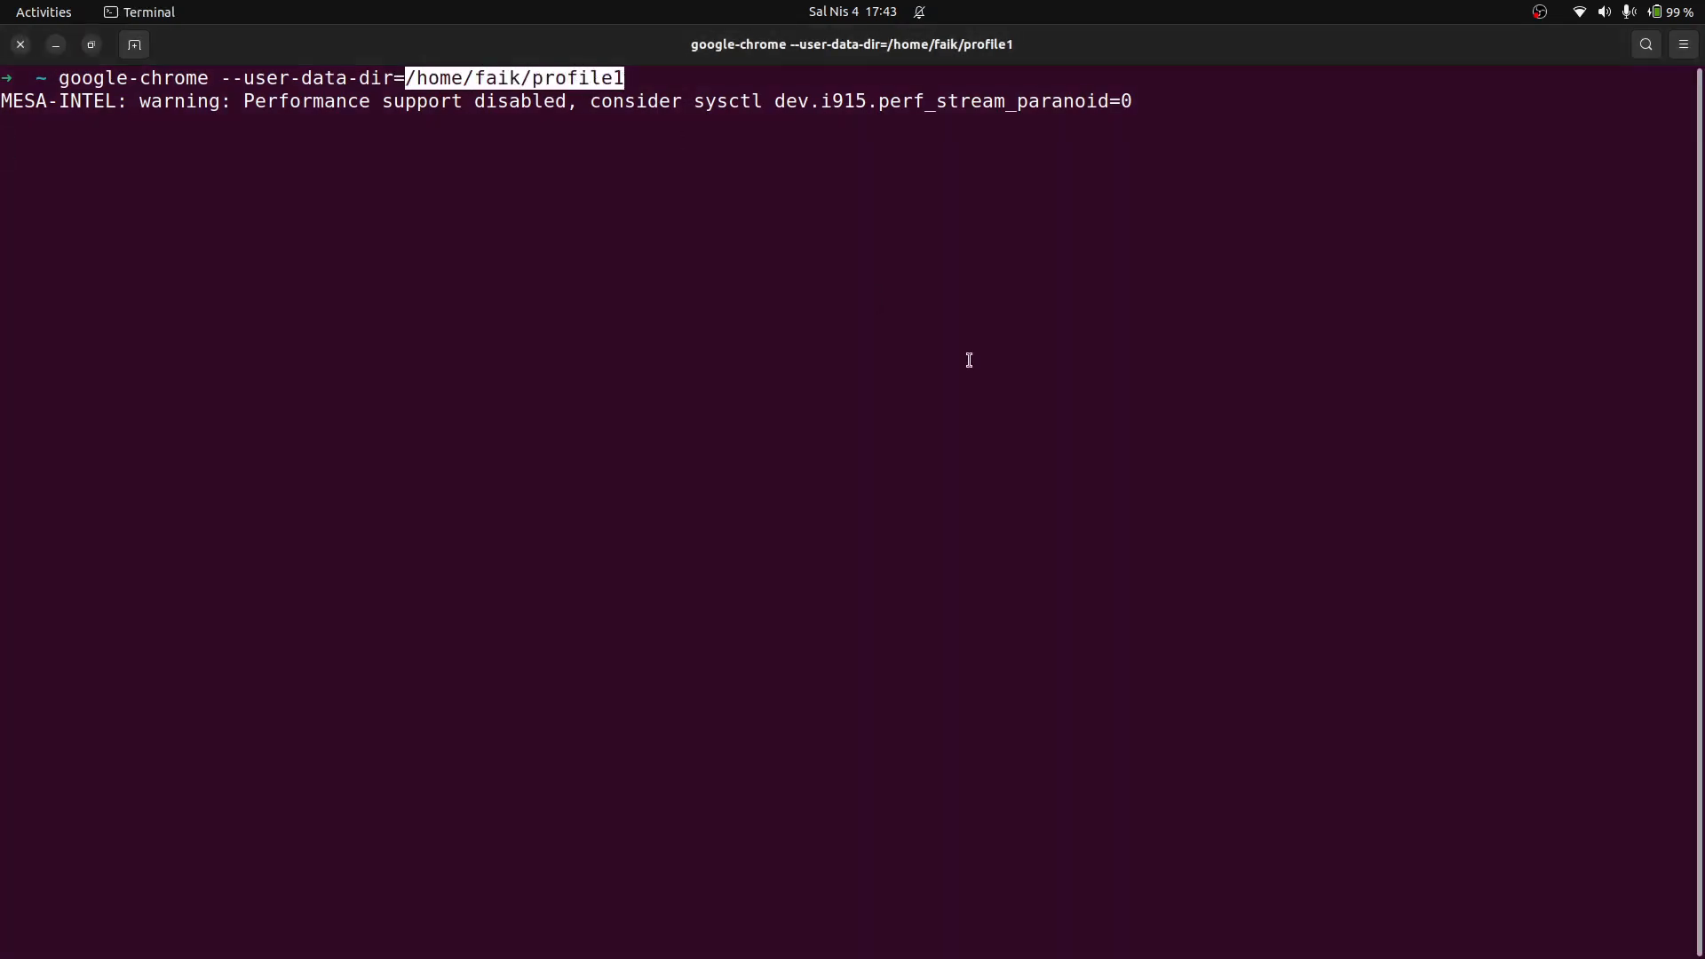
click(1026, 563)
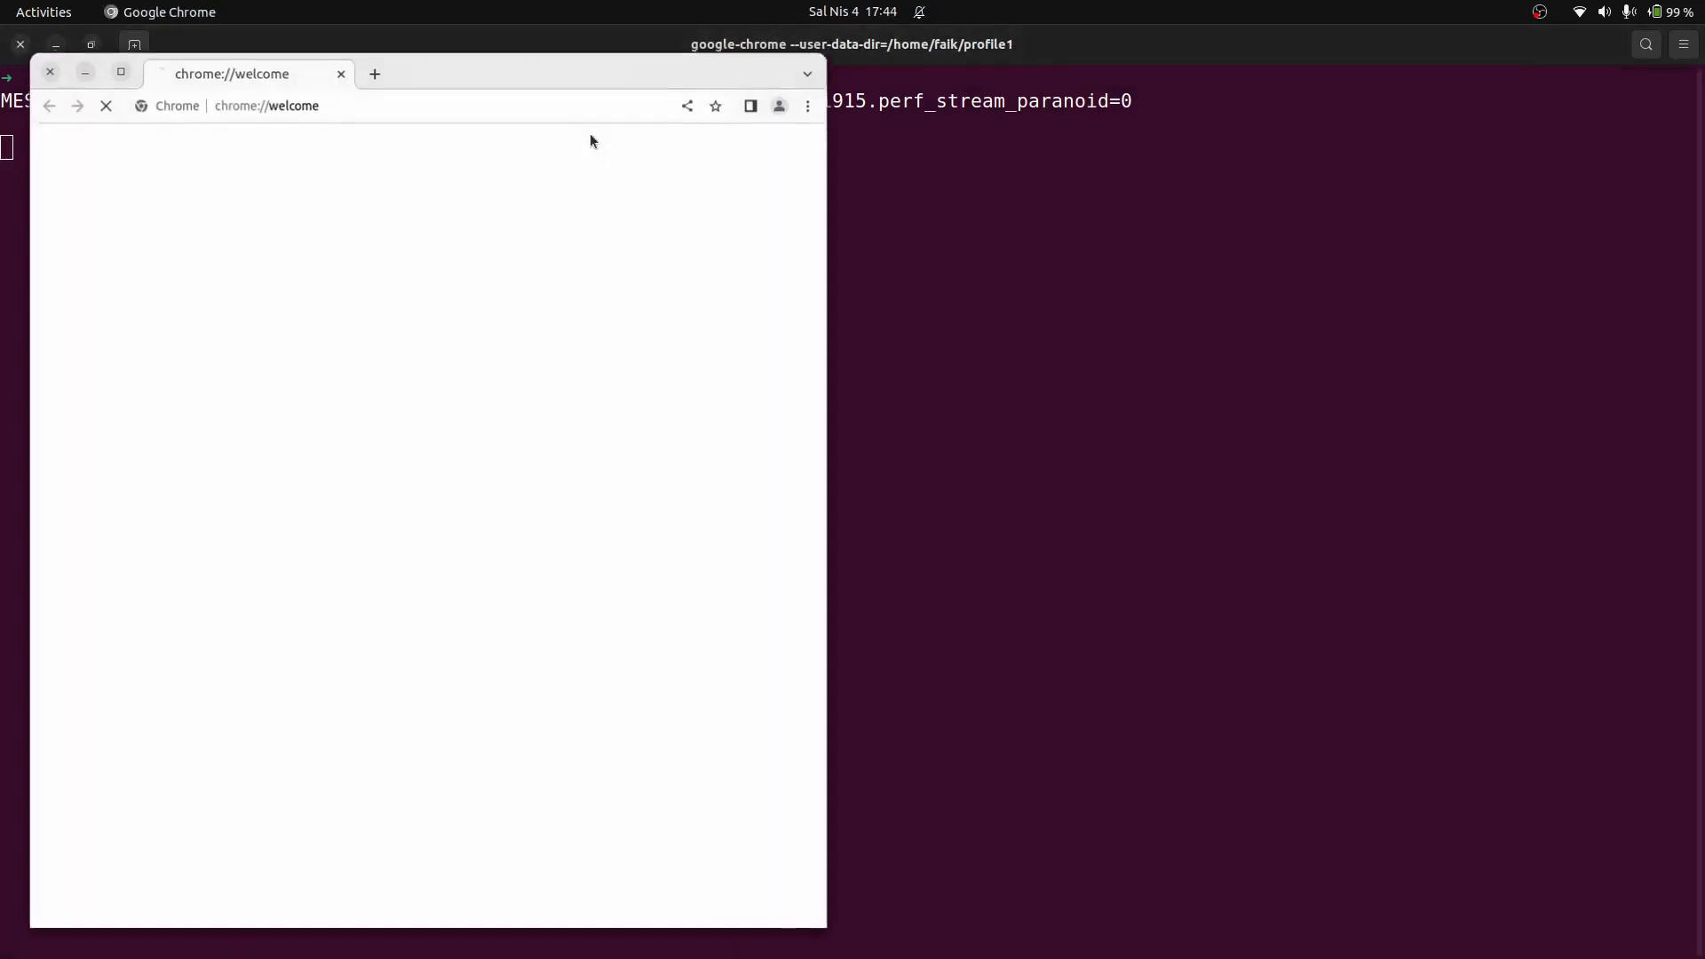
click(539, 104)
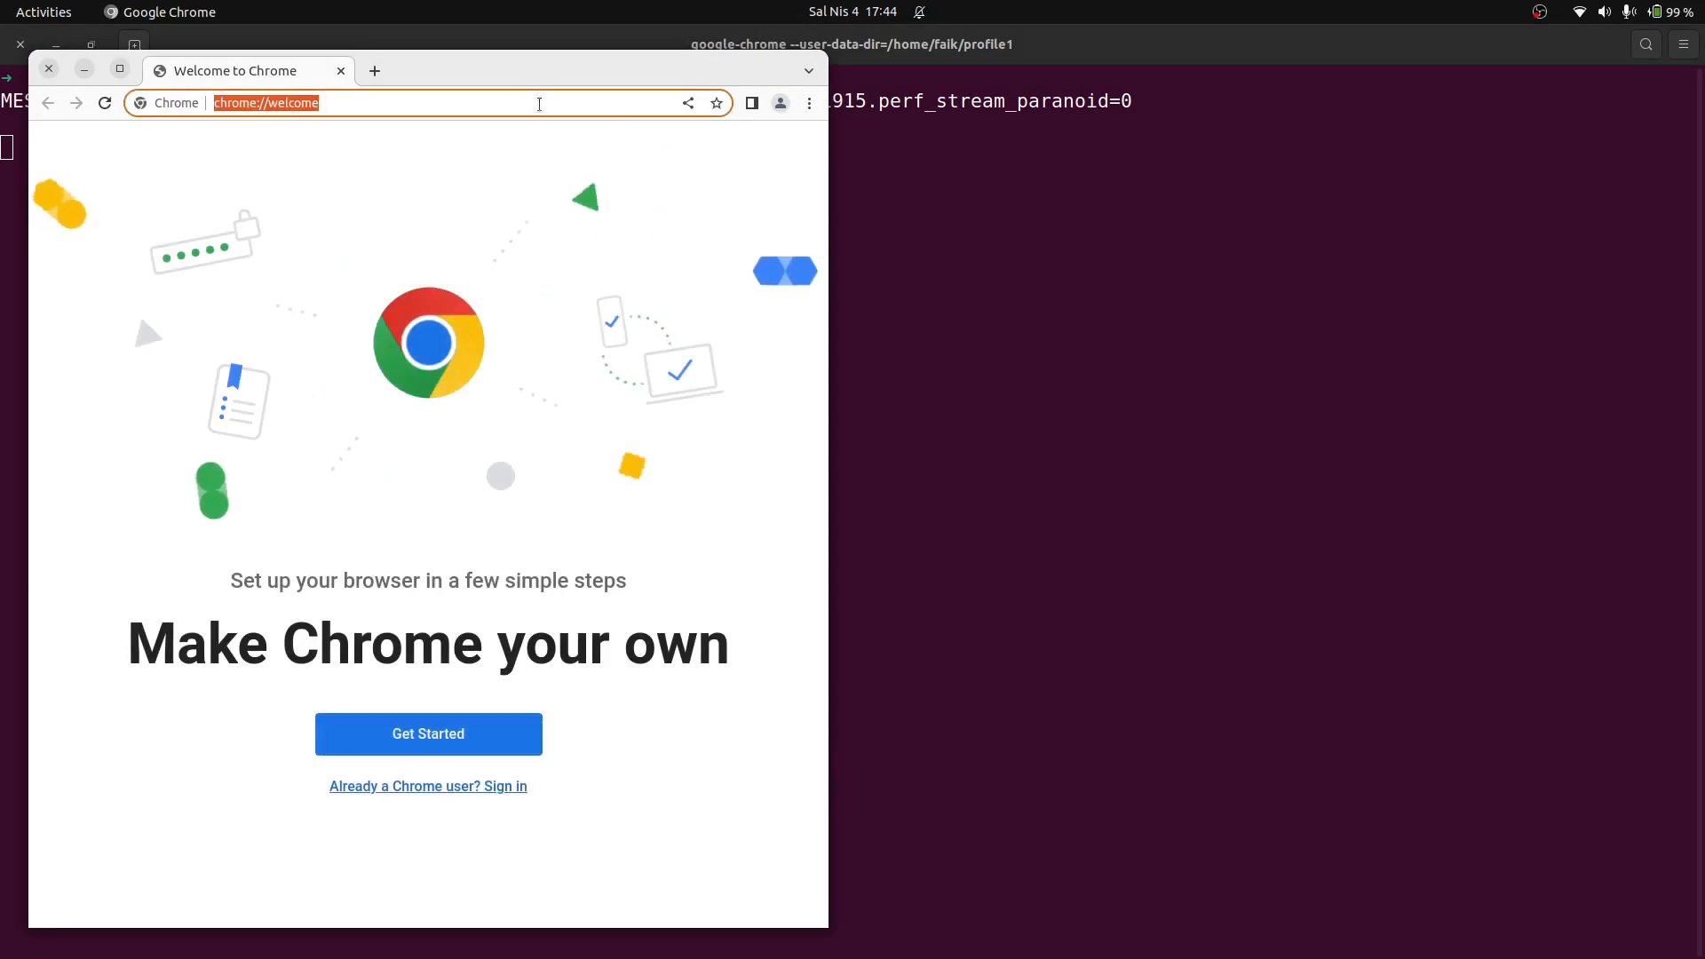
text(www.go)
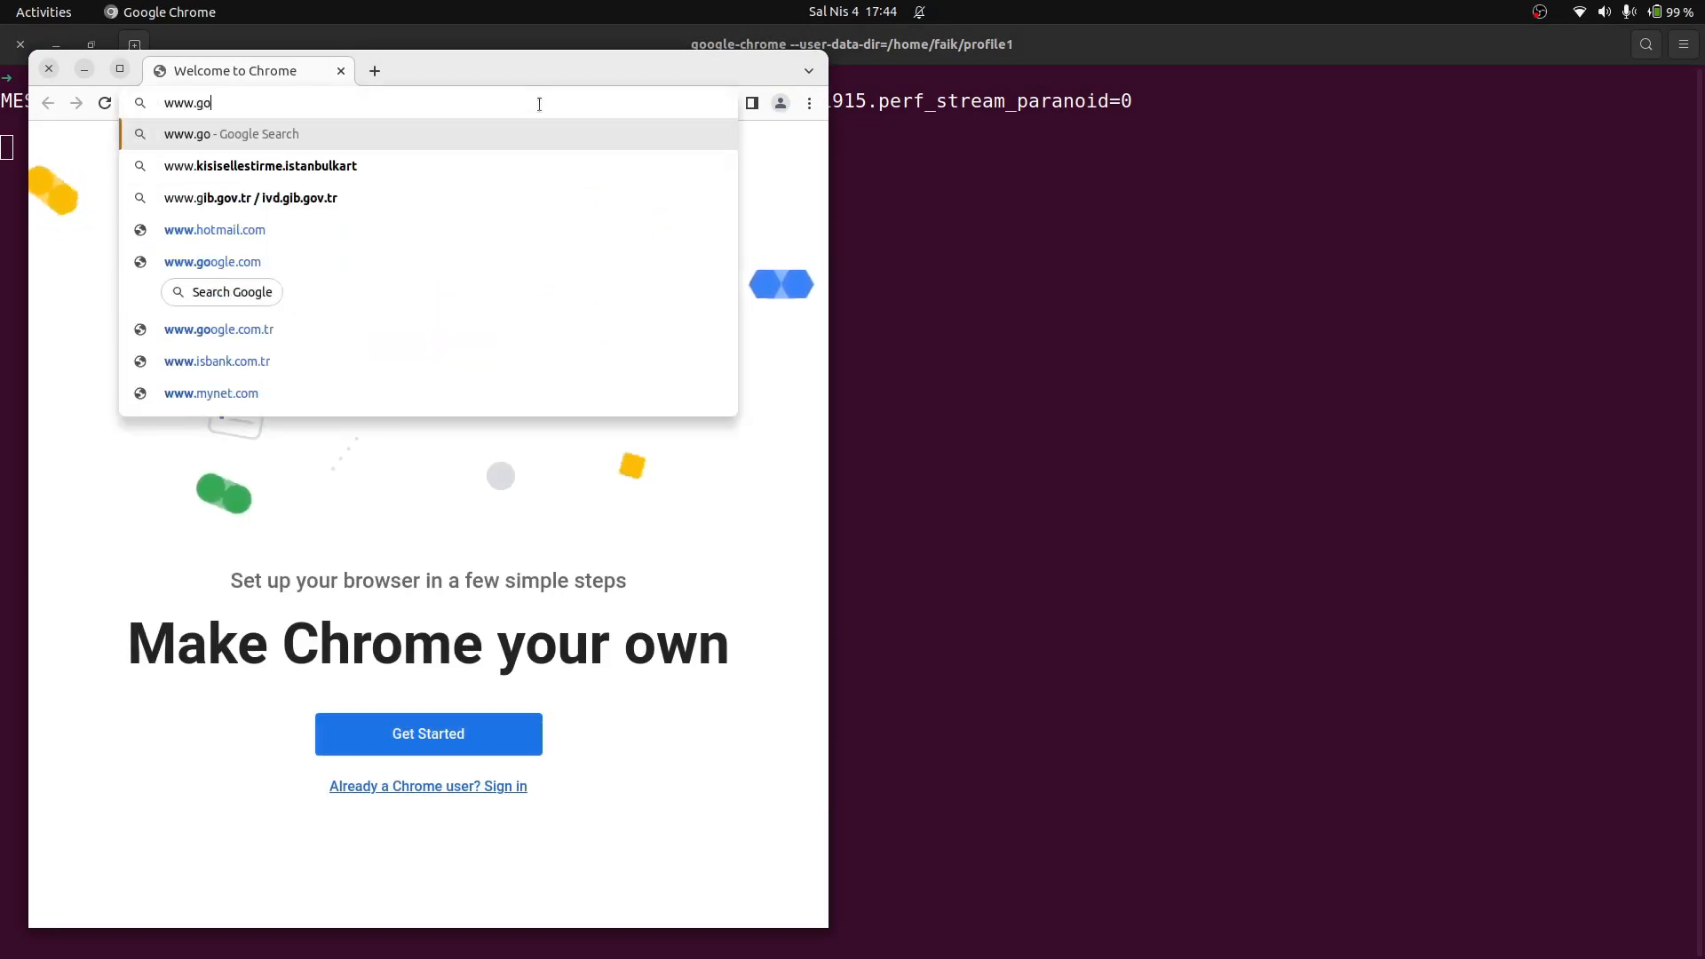
text(ogle.com)
key(Return)
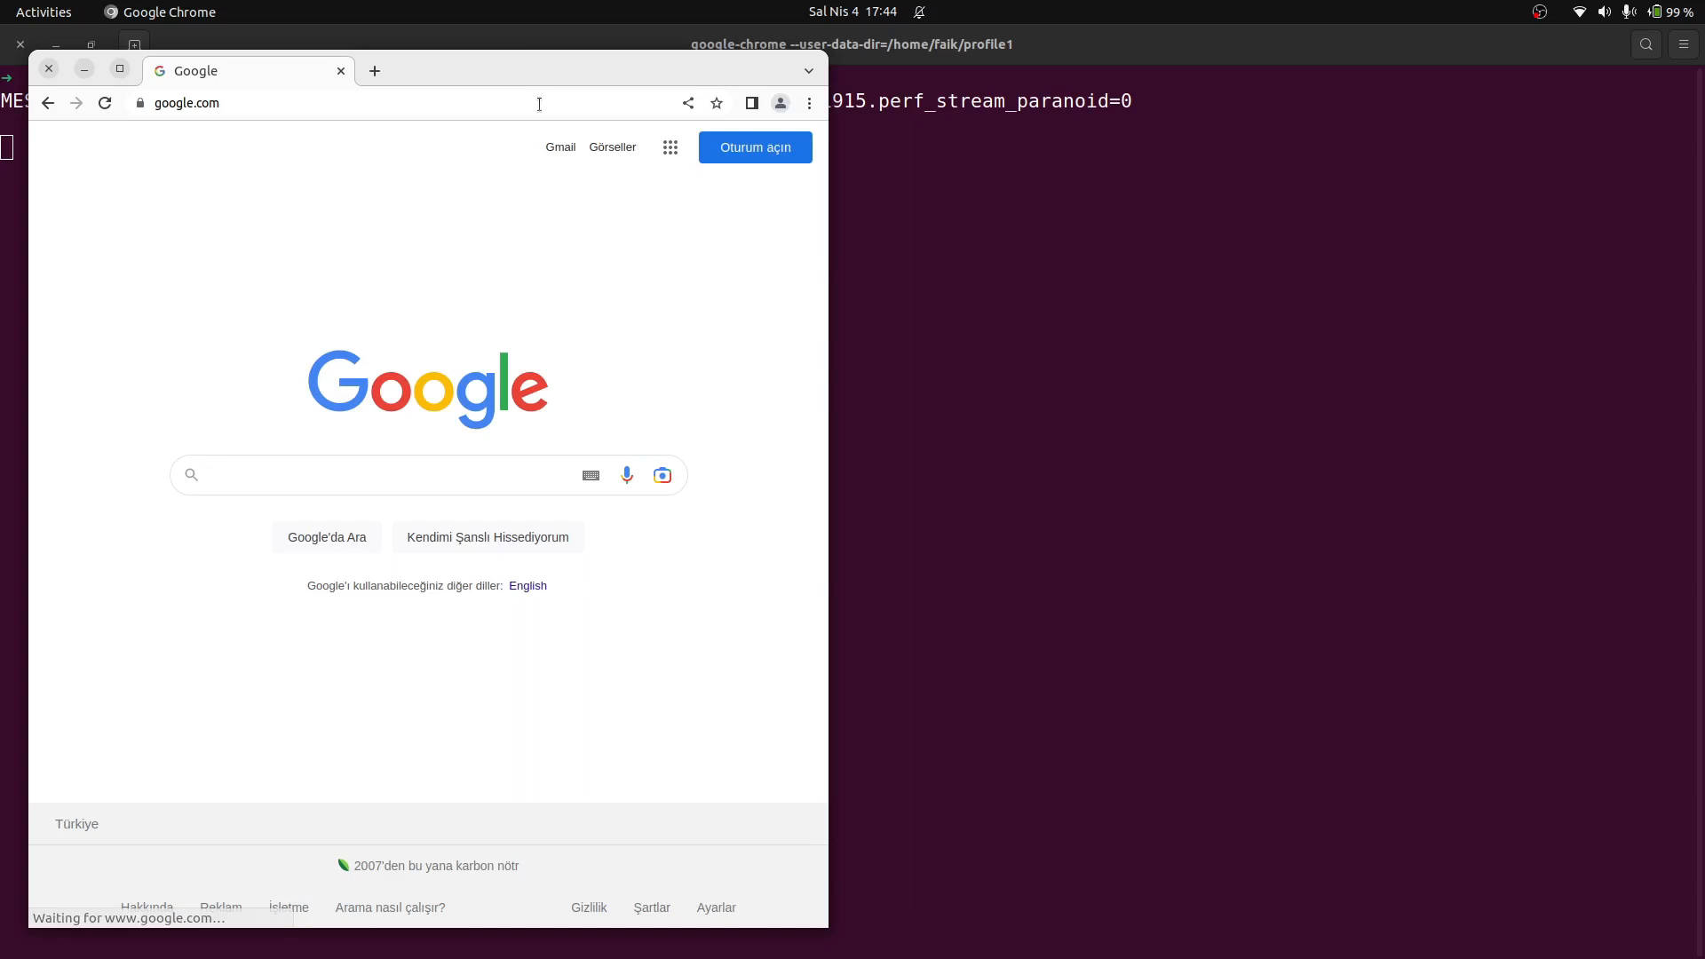
drag(515, 84, 1126, 216)
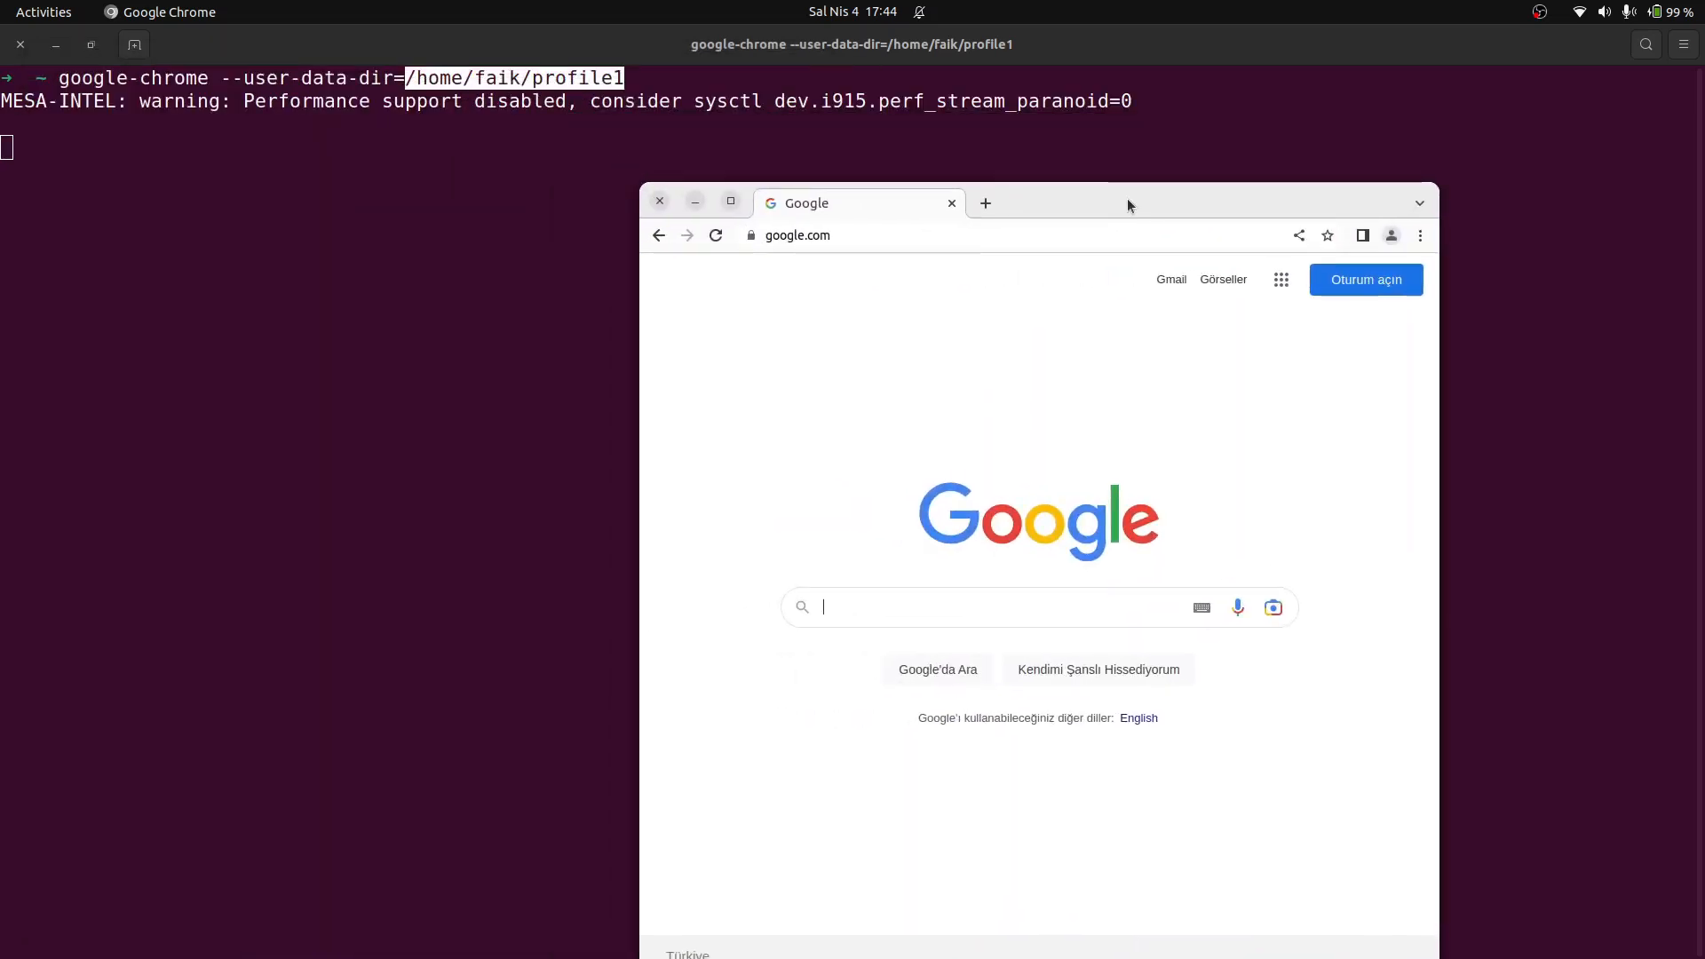
Close the Chrome window, relaunch google-chrome with the home folder's profile1 directory as --user-data-dir, and move the new window aside
click(660, 201)
key(Up)
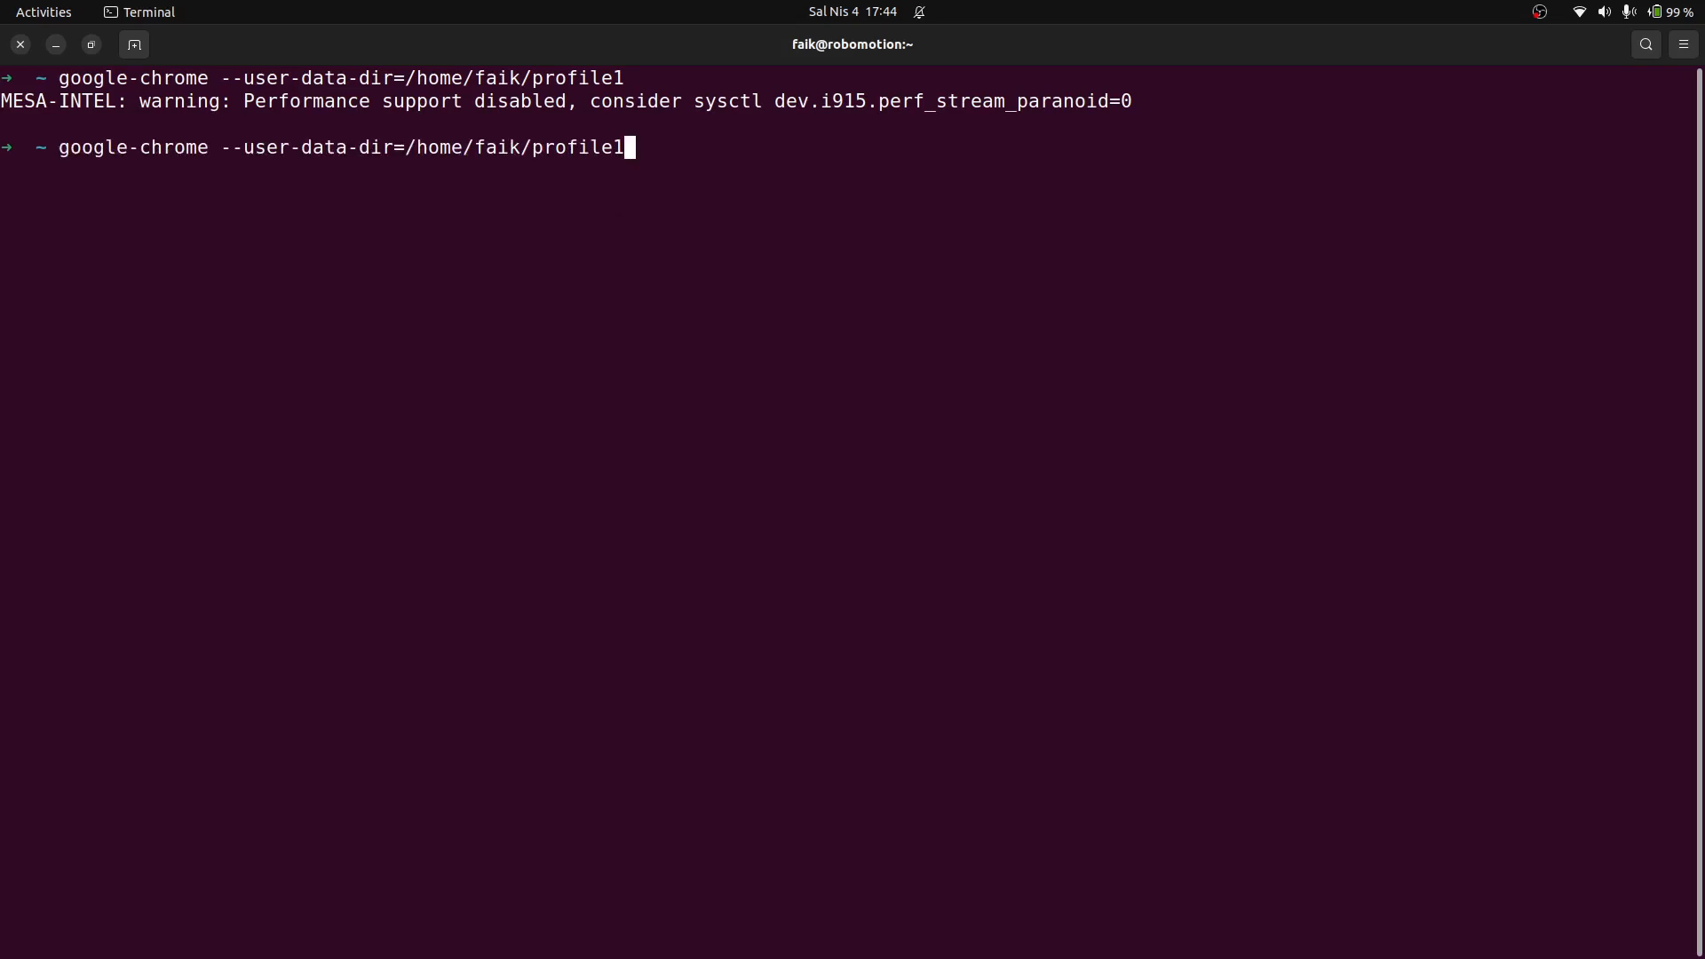
key(Return)
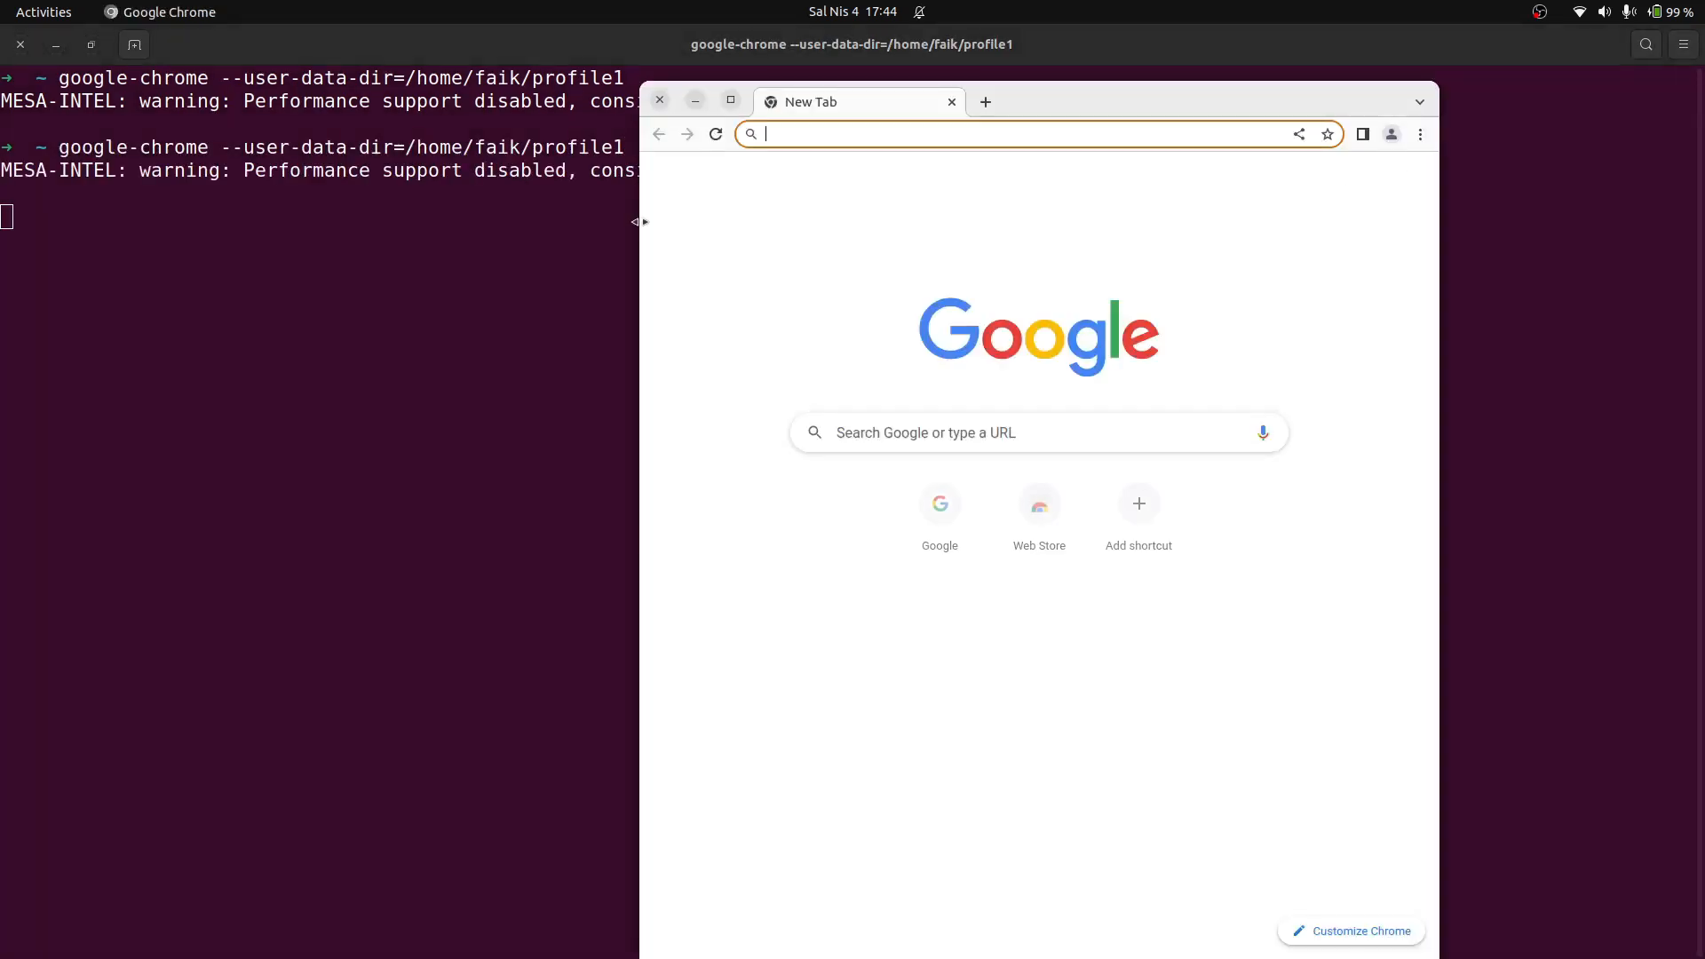
drag(1050, 103, 1003, 145)
Enter a run of blank lines in the Terminal session running Chrome, and interrupt the process
click(220, 254)
key(Return)
key(Return)
key(Return)
key(Return)
key(Return)
key(Return)
key(Return)
key(Return)
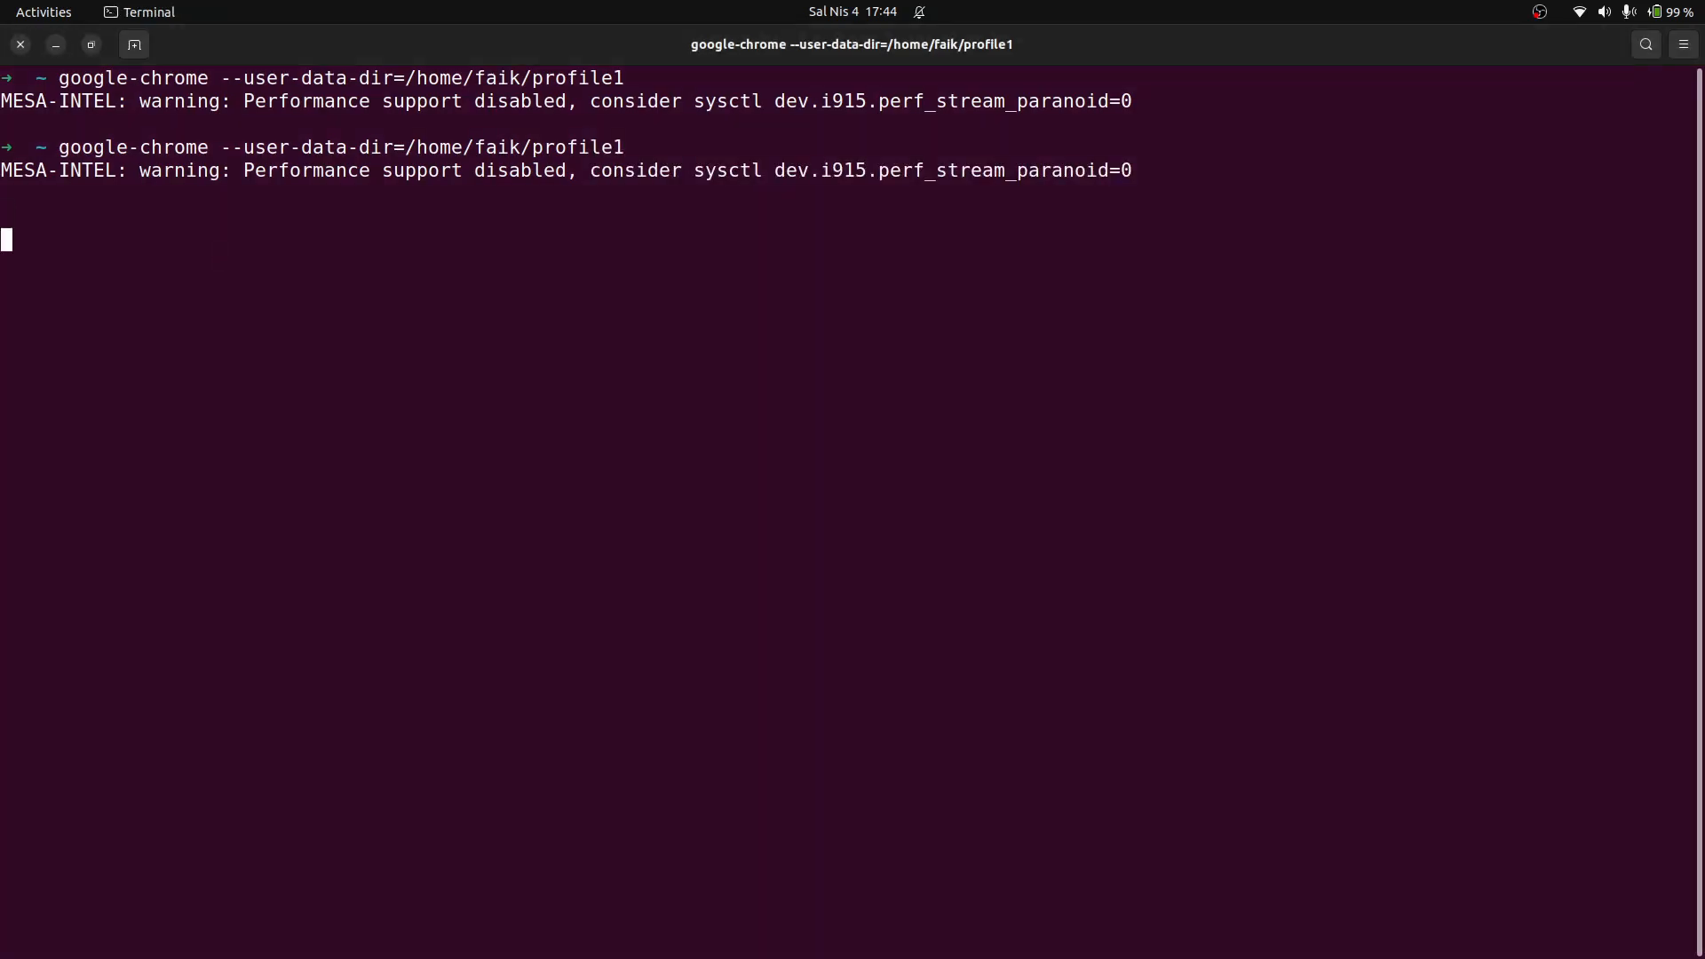
key(Return)
key(Return)
key(Return)
key(Return)
key(Return)
key(Return)
click(219, 254)
key(ctrl+c)
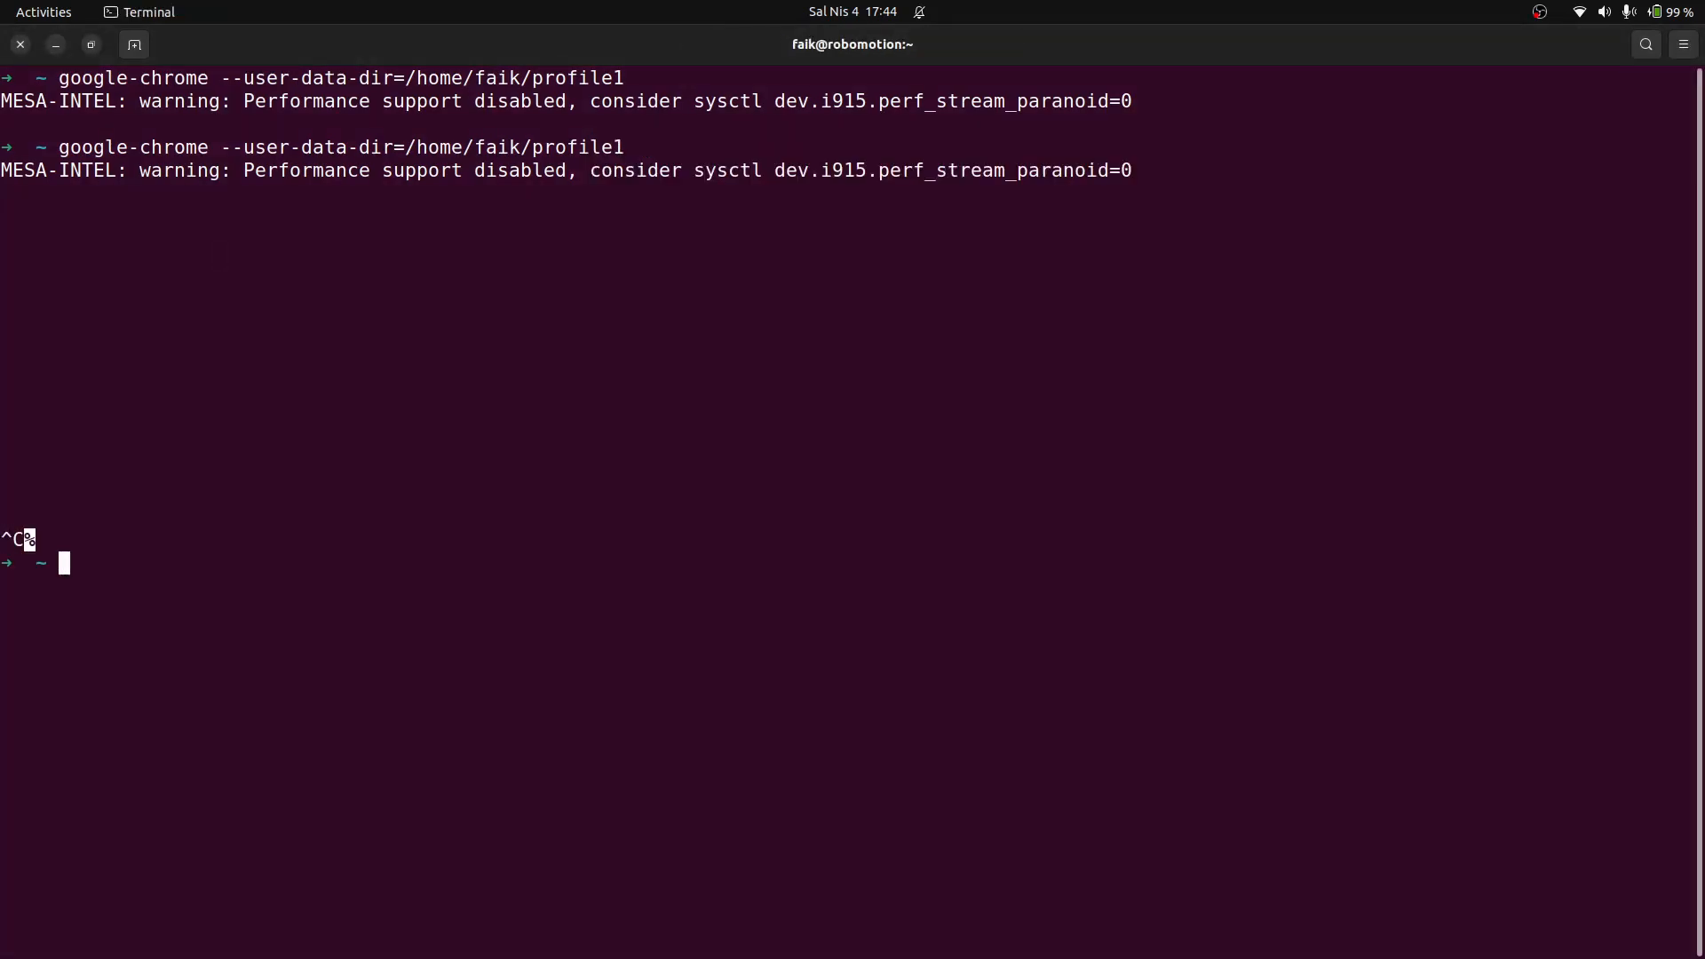
Relaunch google-chrome with the same profile1 user data directory and open a second Terminal tab
key(Up)
key(Return)
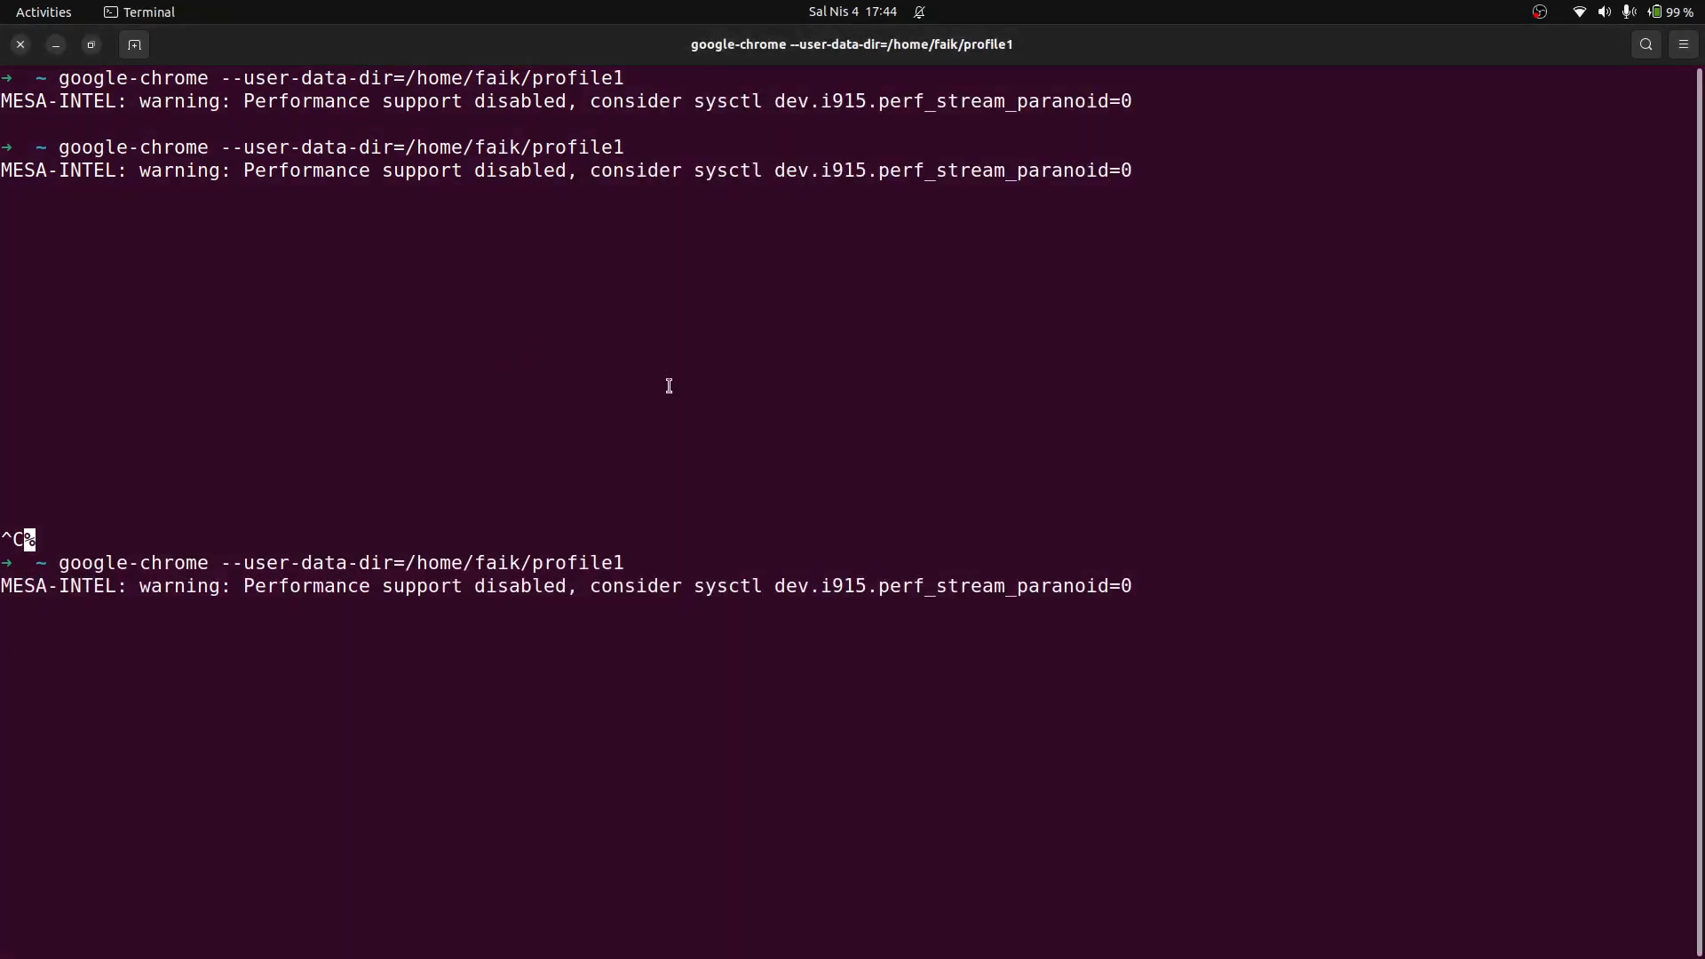
right_click(731, 351)
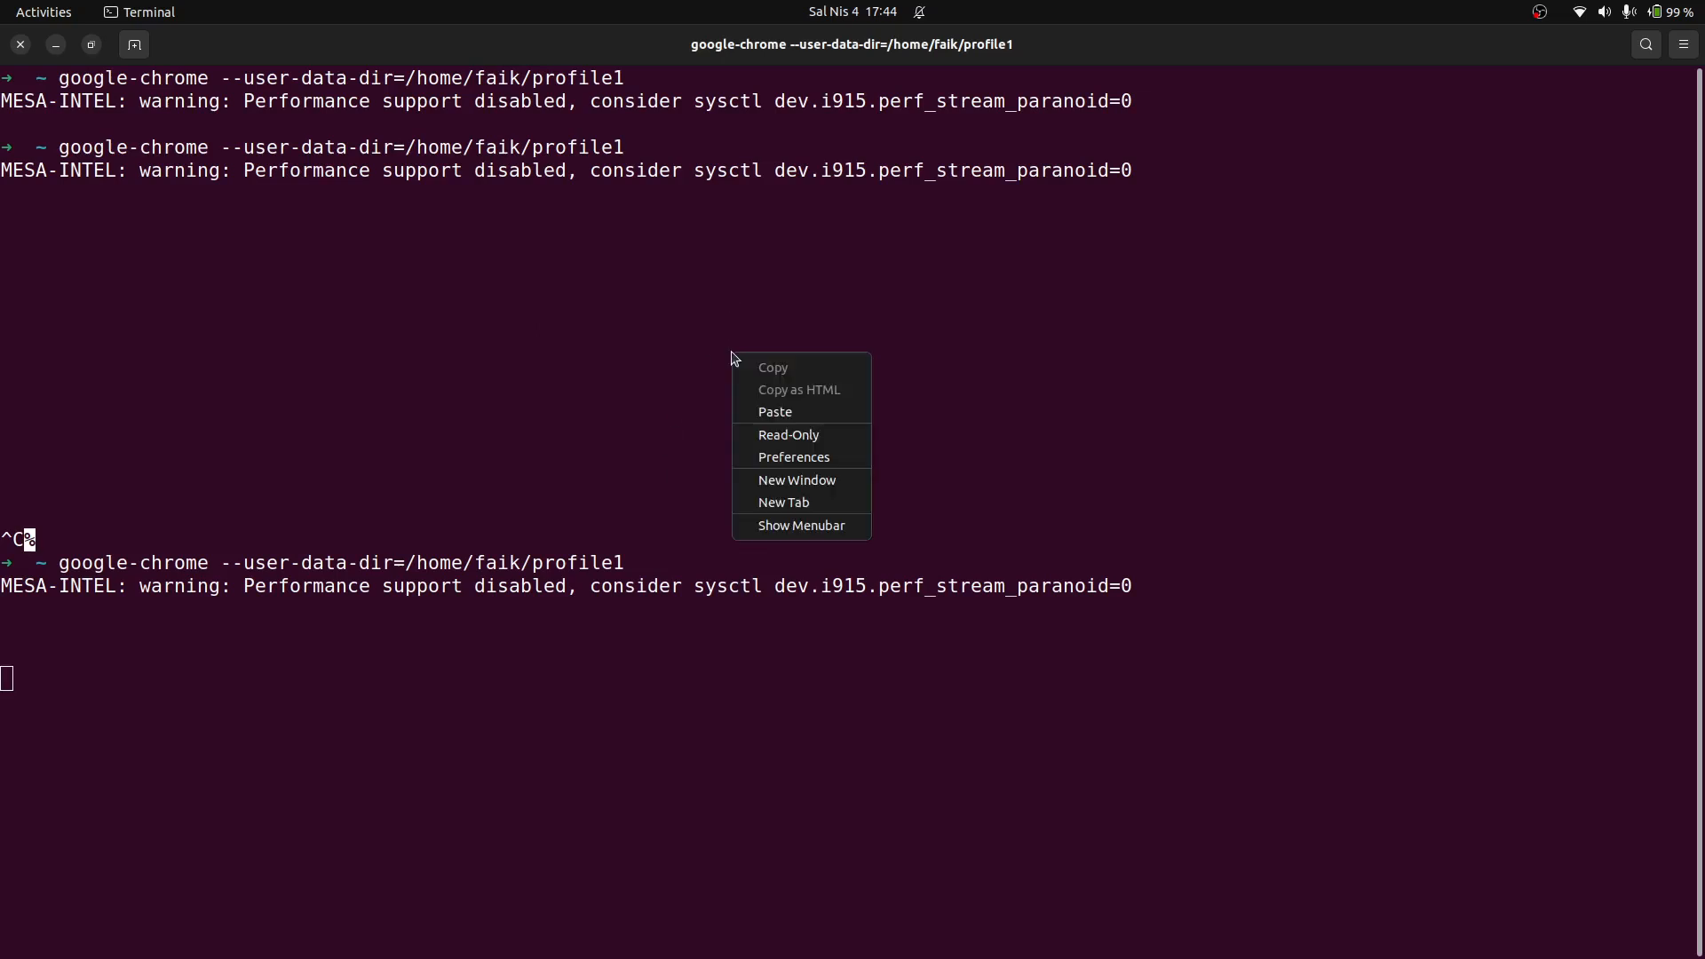
click(815, 502)
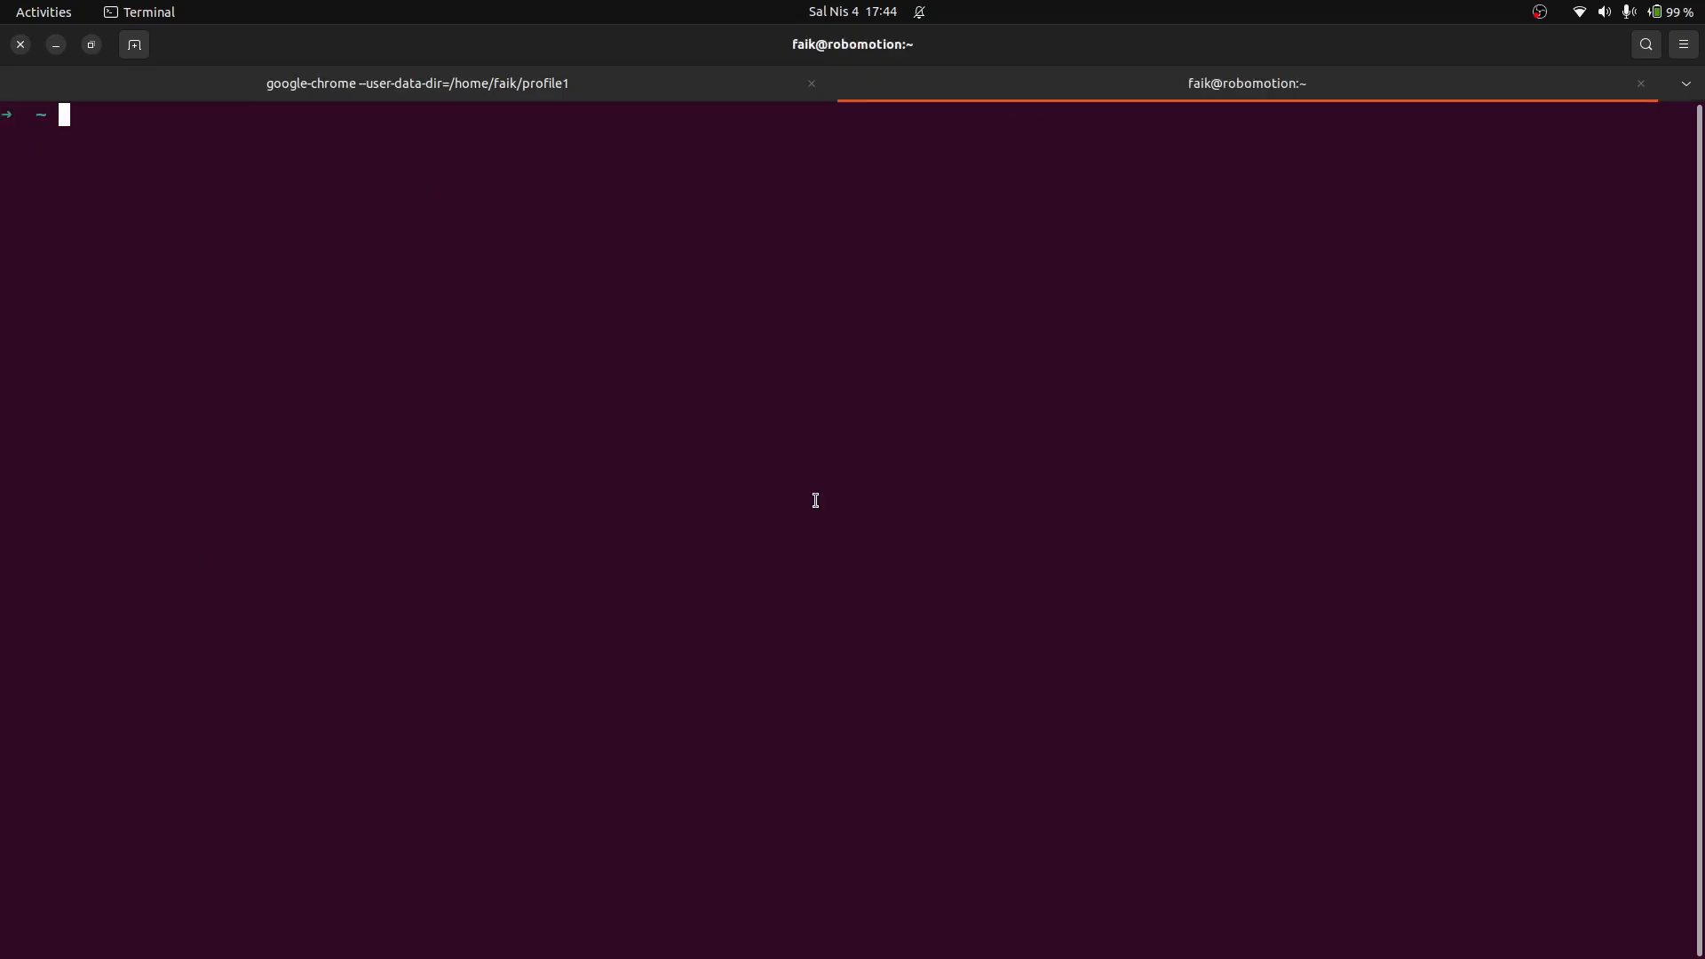
Run google-chrome in the new Terminal tab with --user-data-dir set to the home folder's profile1 directory
text(google-chrome --user-)
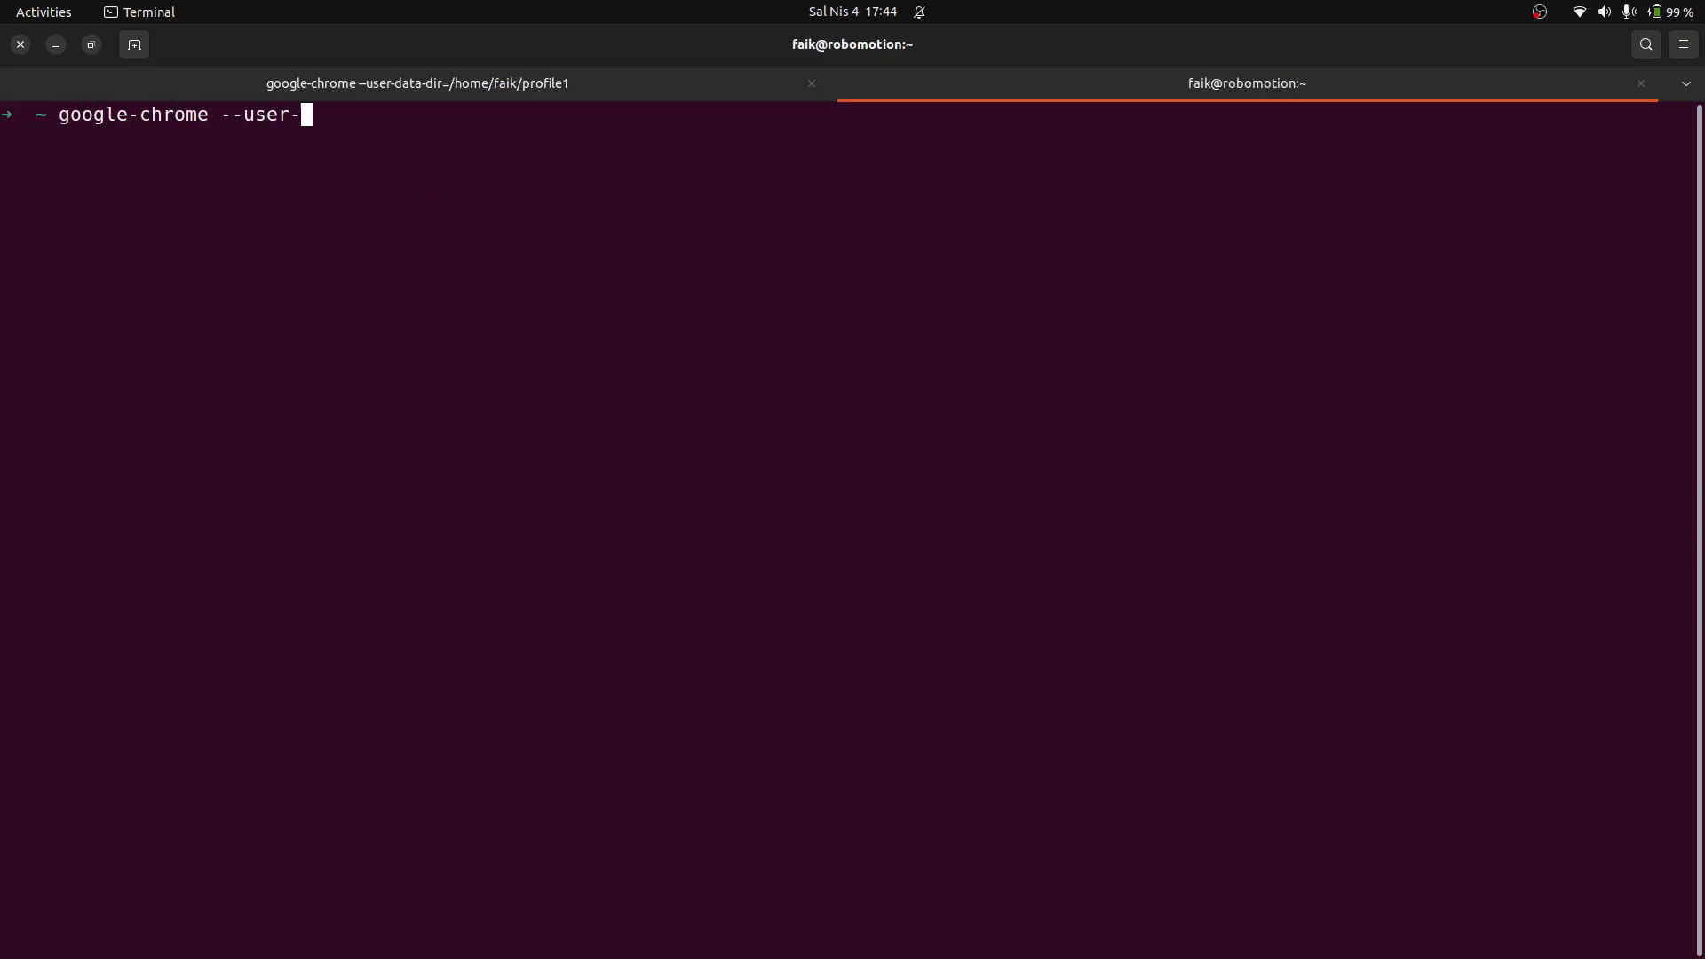
text(data-dir=/home)
text(/faik)
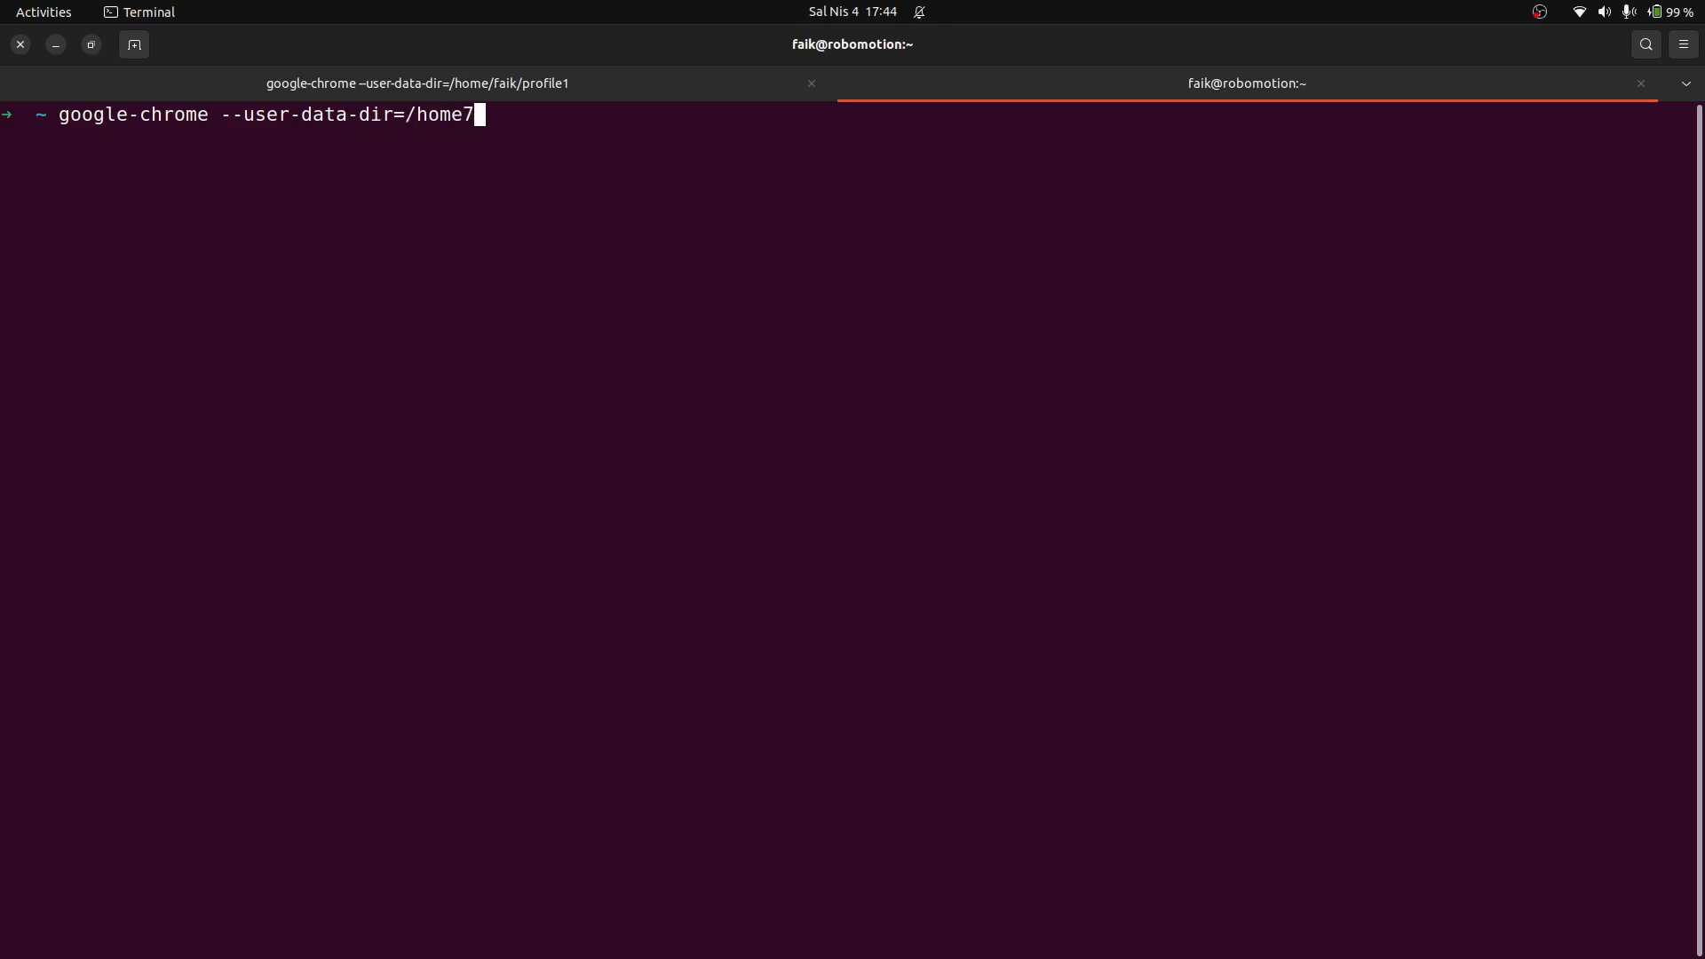
text(/profile1)
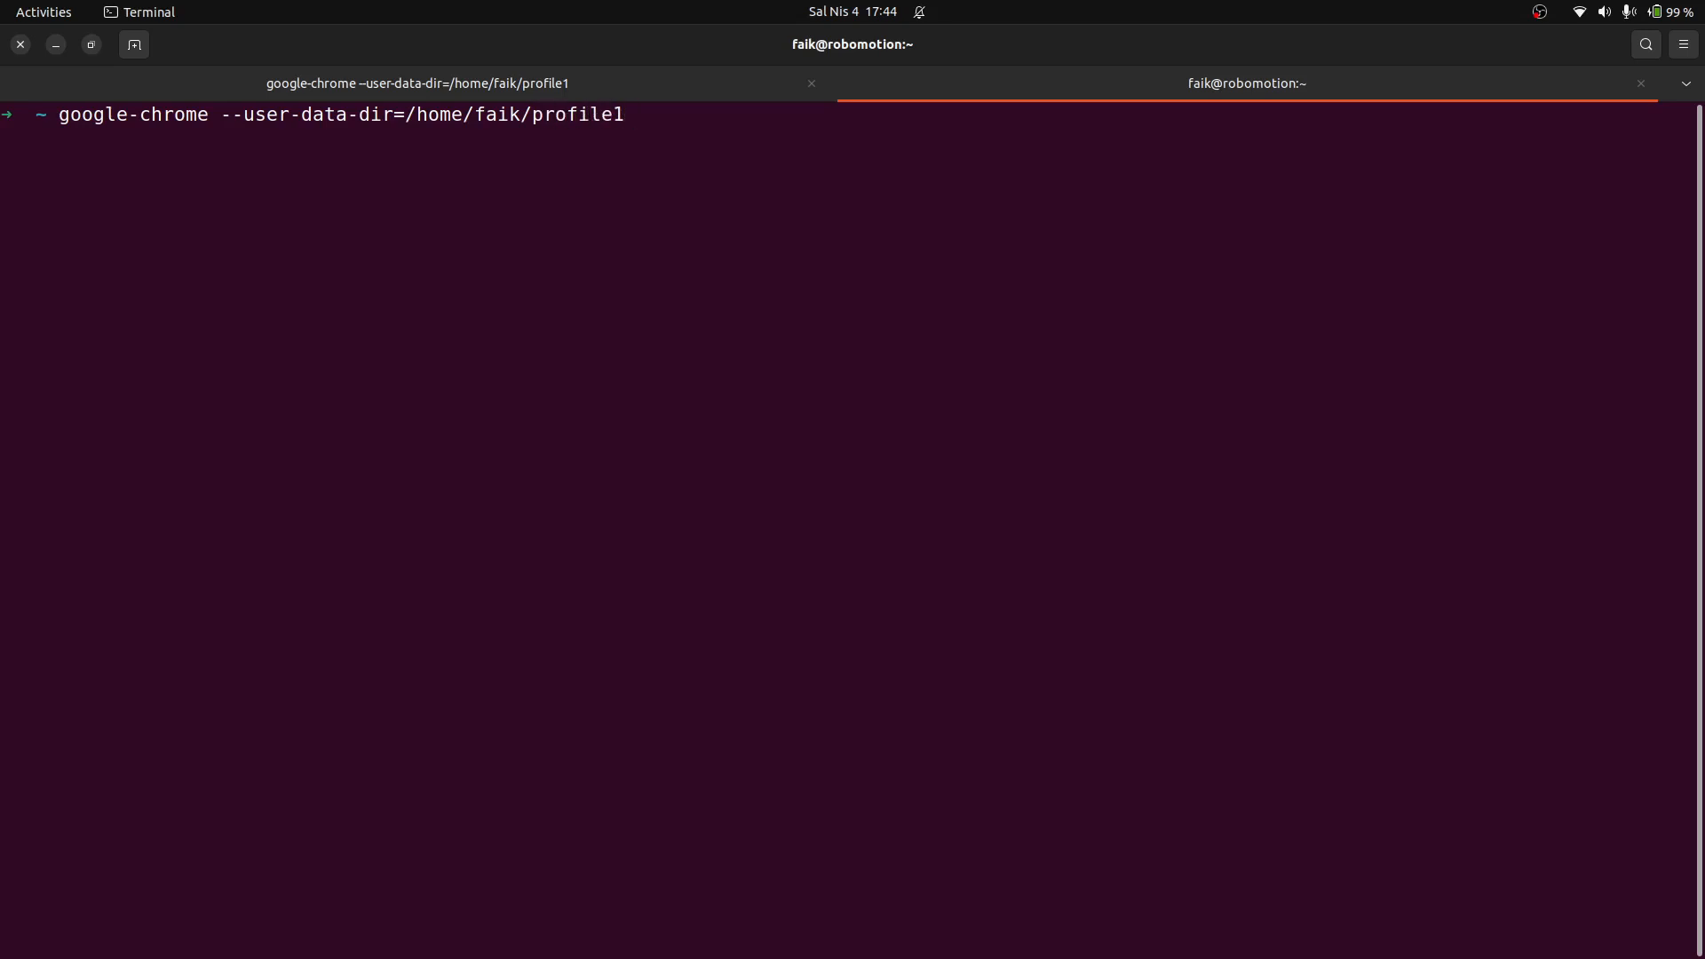
key(Return)
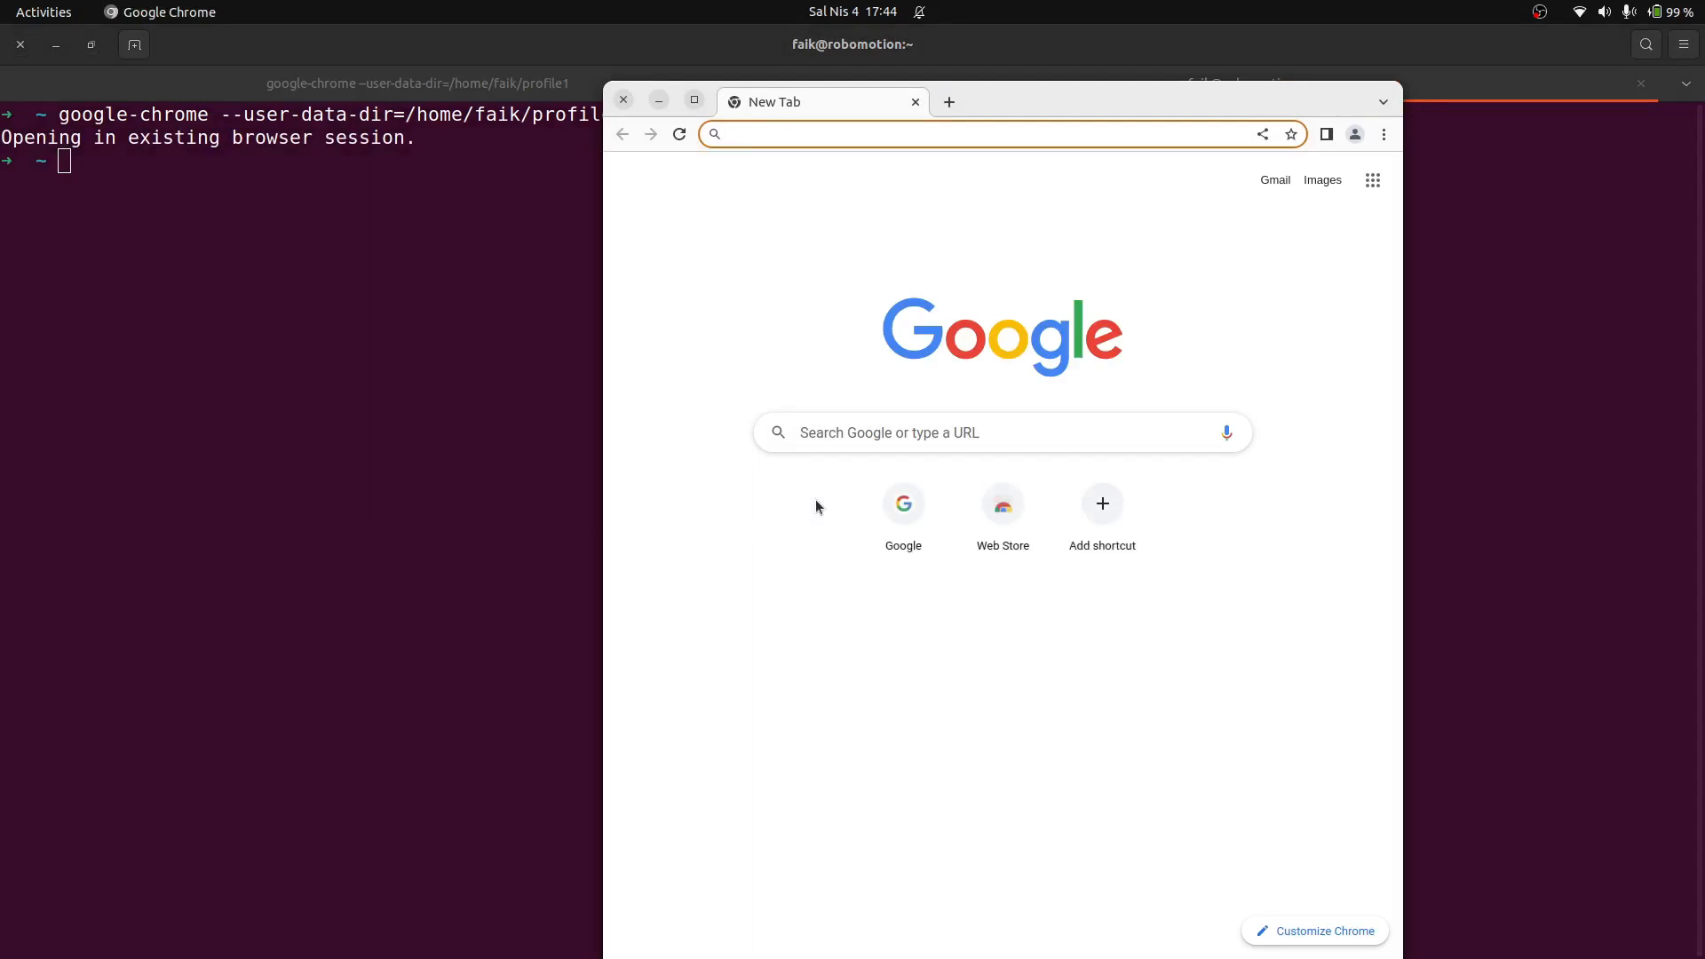
Highlight the "Opening in existing browser session." line below the launch command
drag(427, 135, 67, 140)
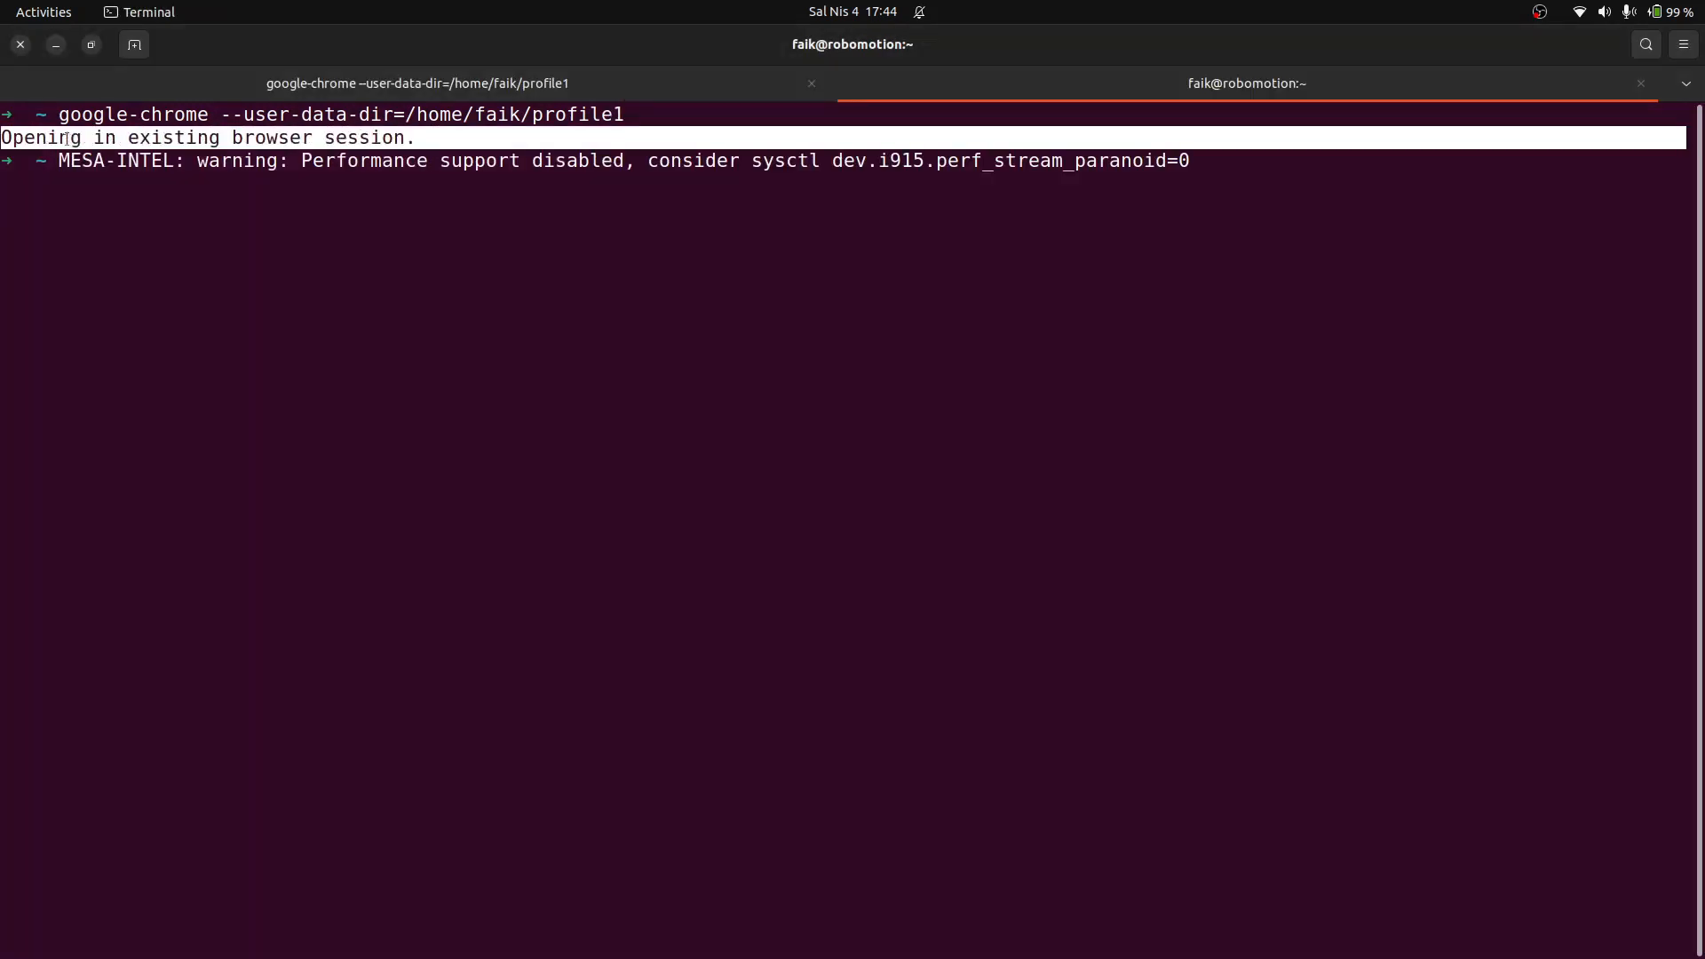
click(45, 137)
drag(424, 134, 2, 140)
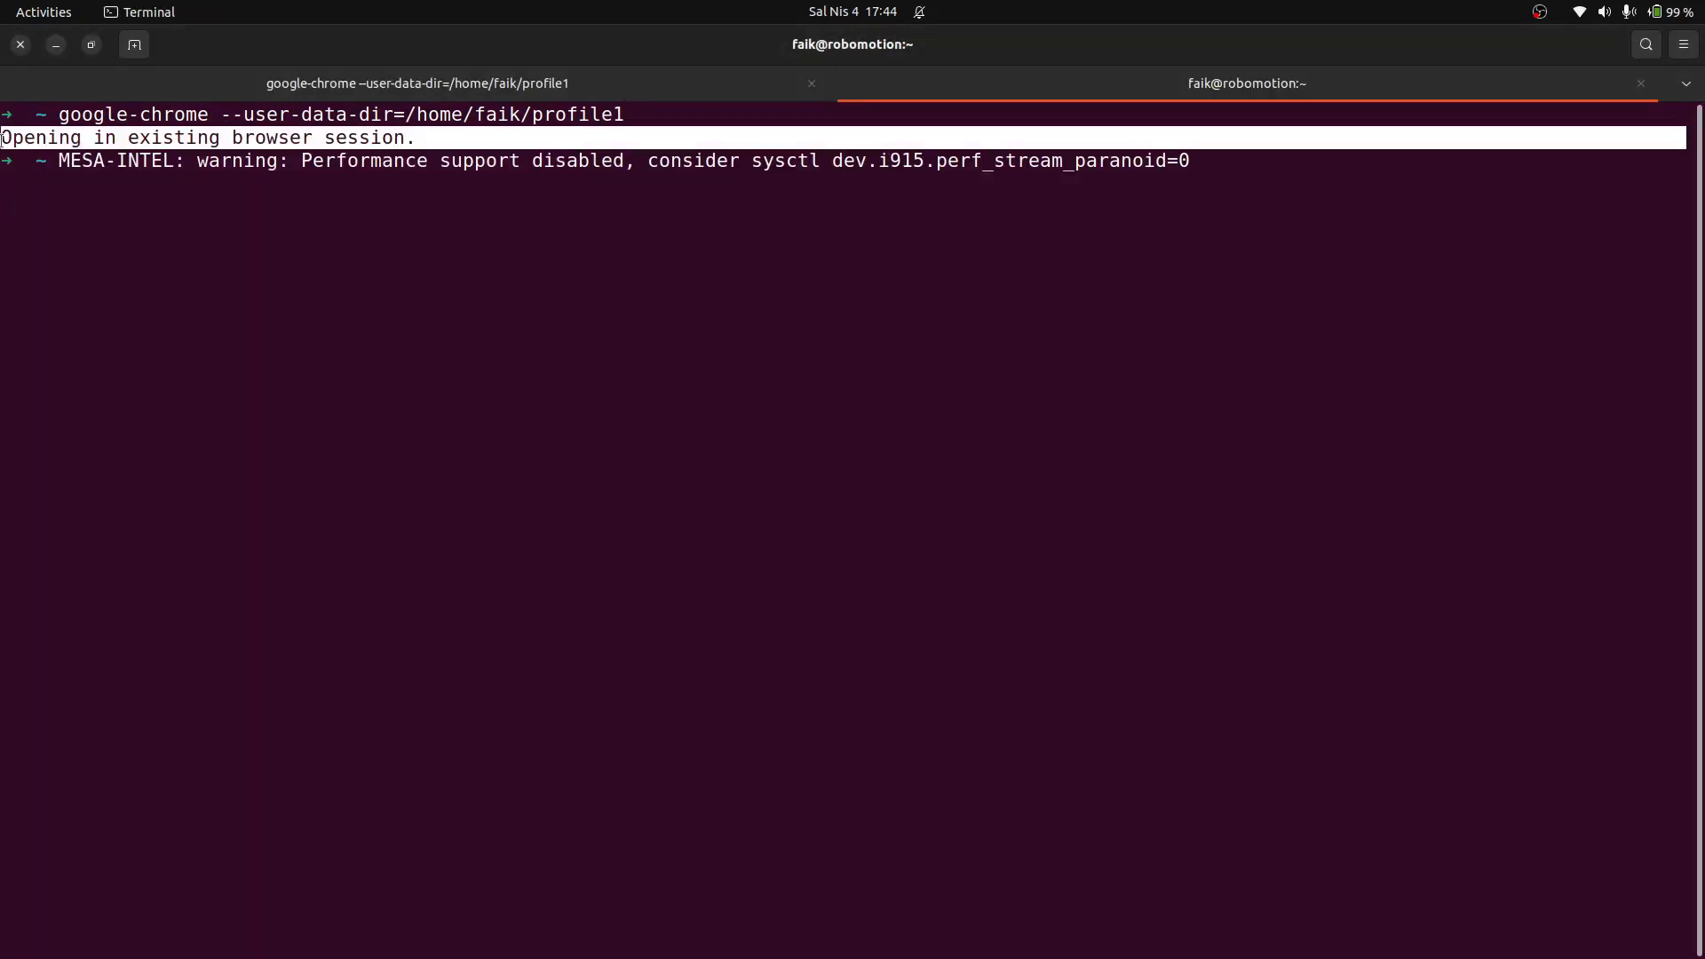
Check the first Terminal tab, and enter a run of blank lines at the second tab's prompt
click(538, 94)
click(1221, 88)
key(Return)
key(Return)
key(Return)
key(Return)
key(Return)
key(Return)
key(Return)
key(Return)
key(Return)
key(Return)
key(Return)
key(Return)
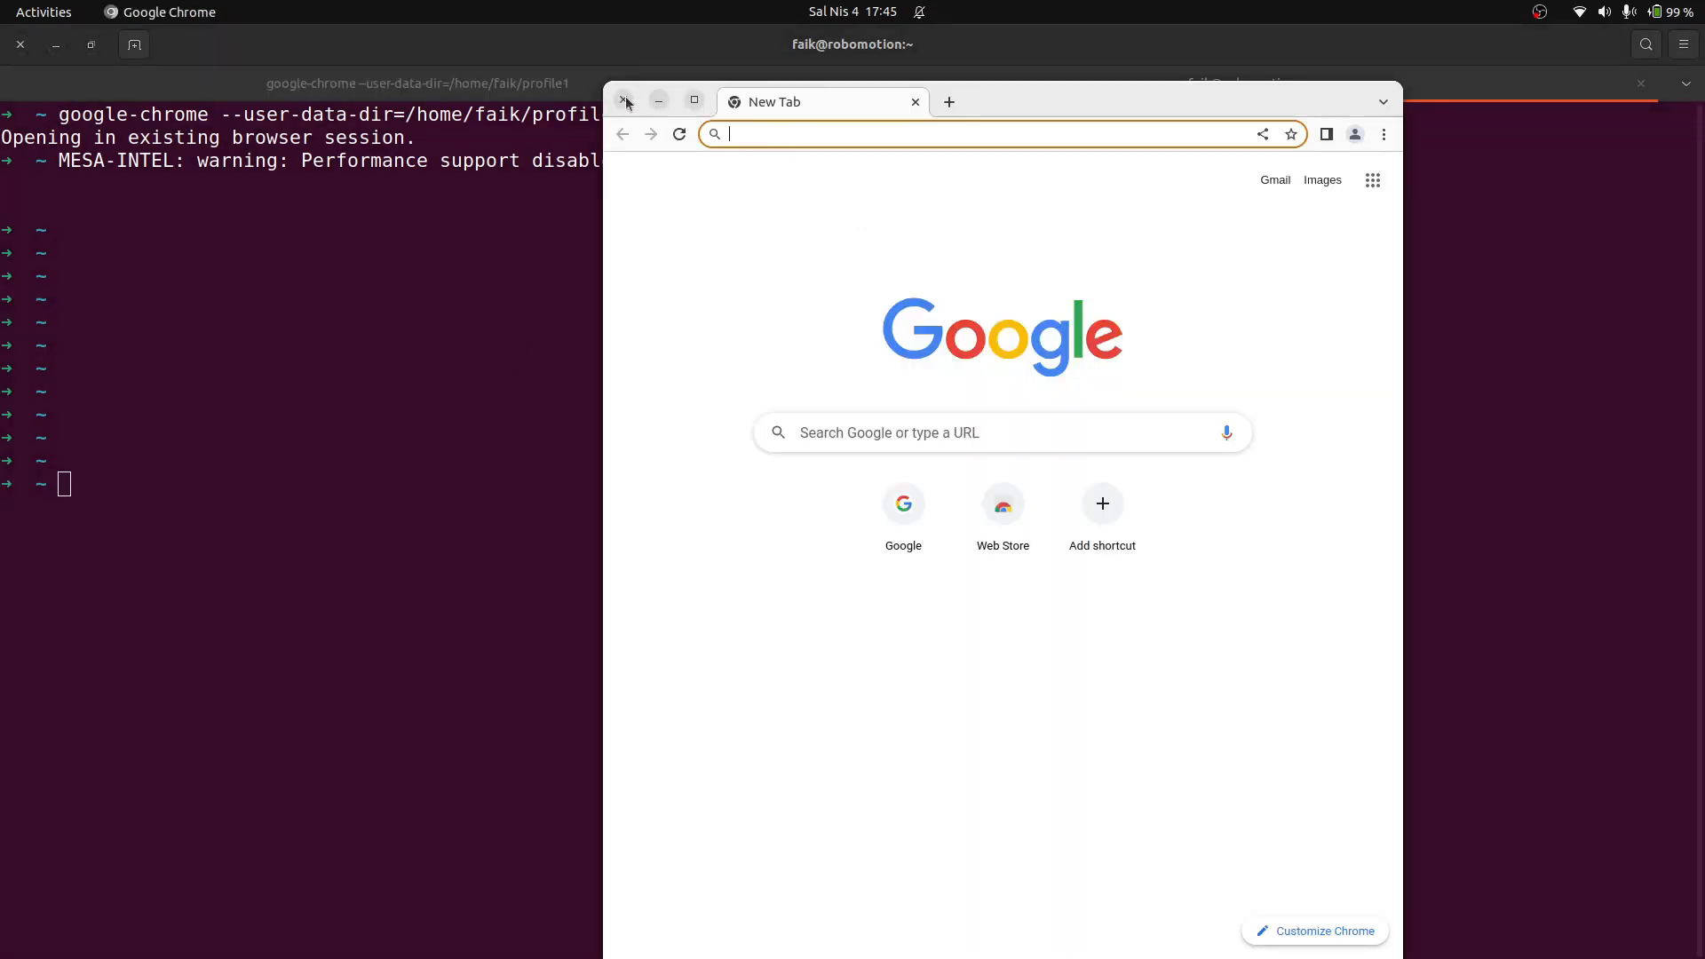
Close the Chrome window, interrupt the Chrome process in the first Terminal tab, and exit both shell sessions
click(624, 101)
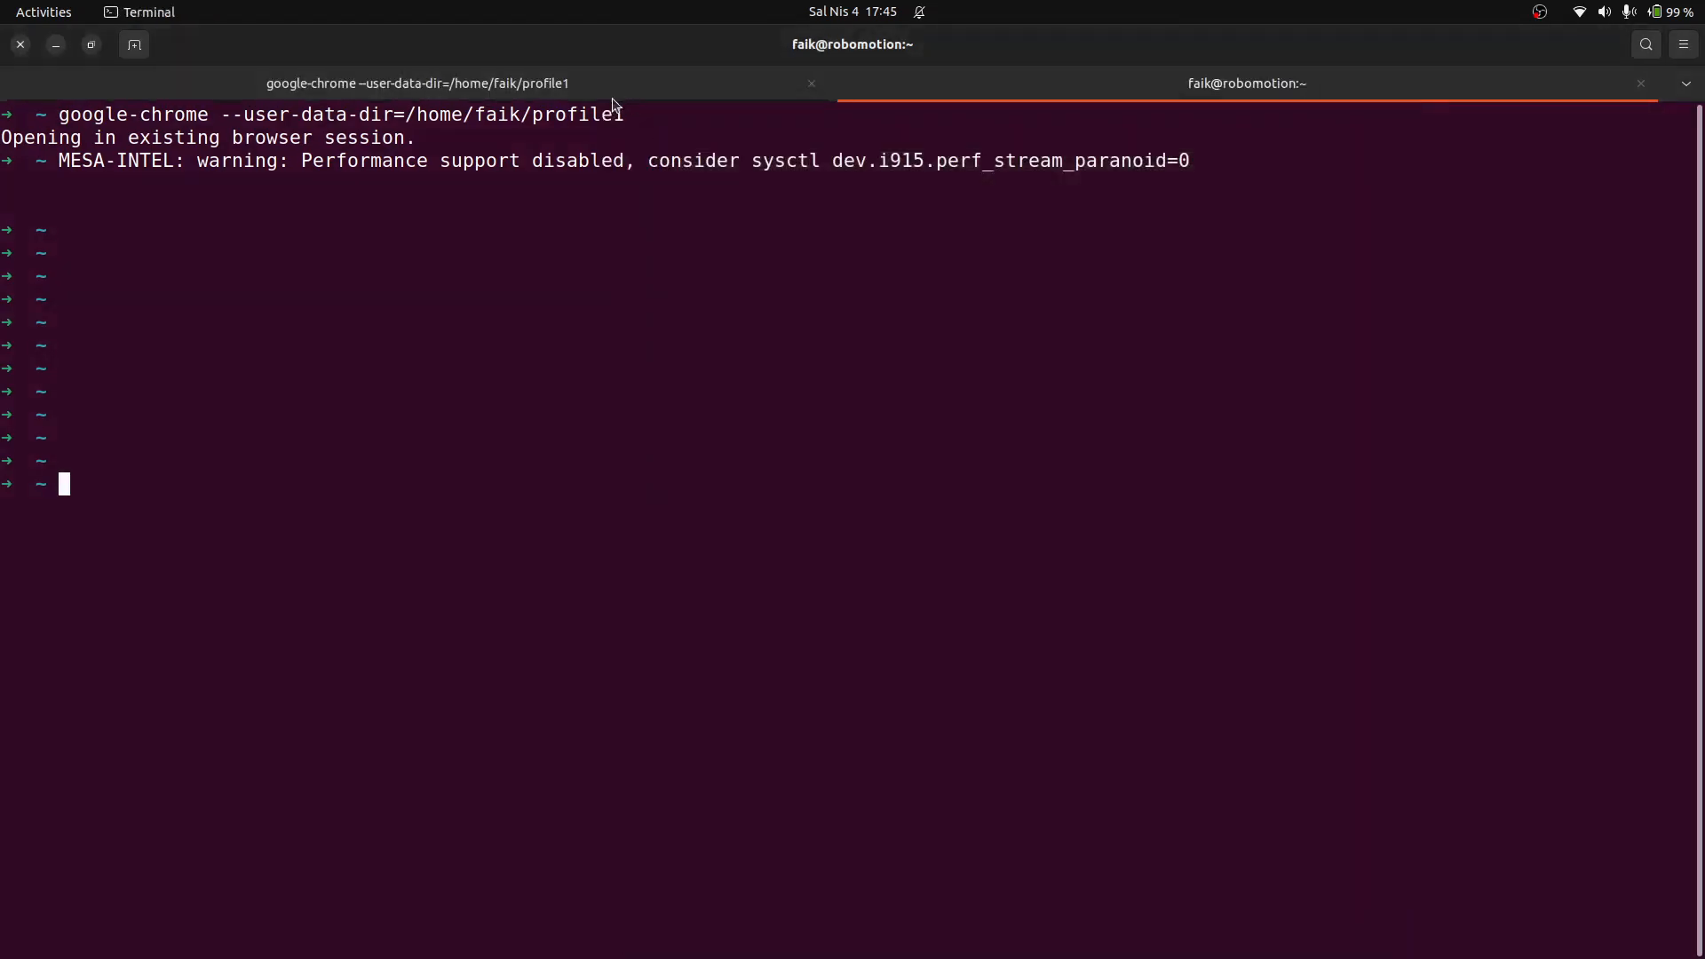
click(434, 94)
key(ctrl+c)
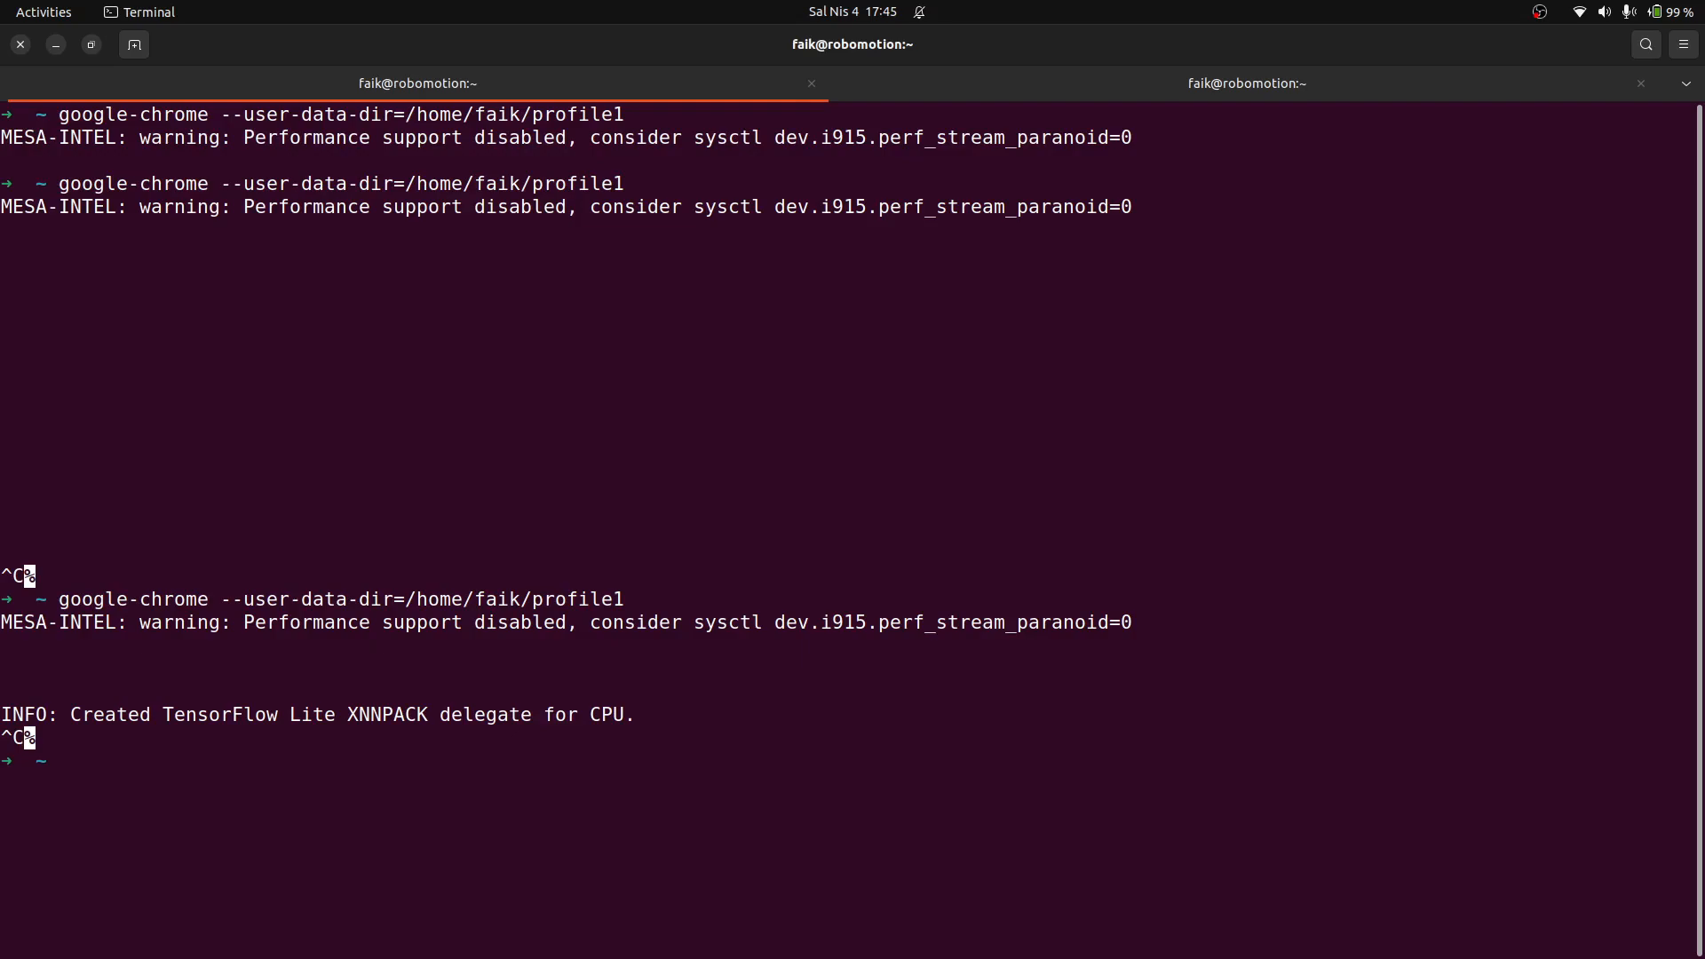
key(ctrl+d)
key(ctrl+d)
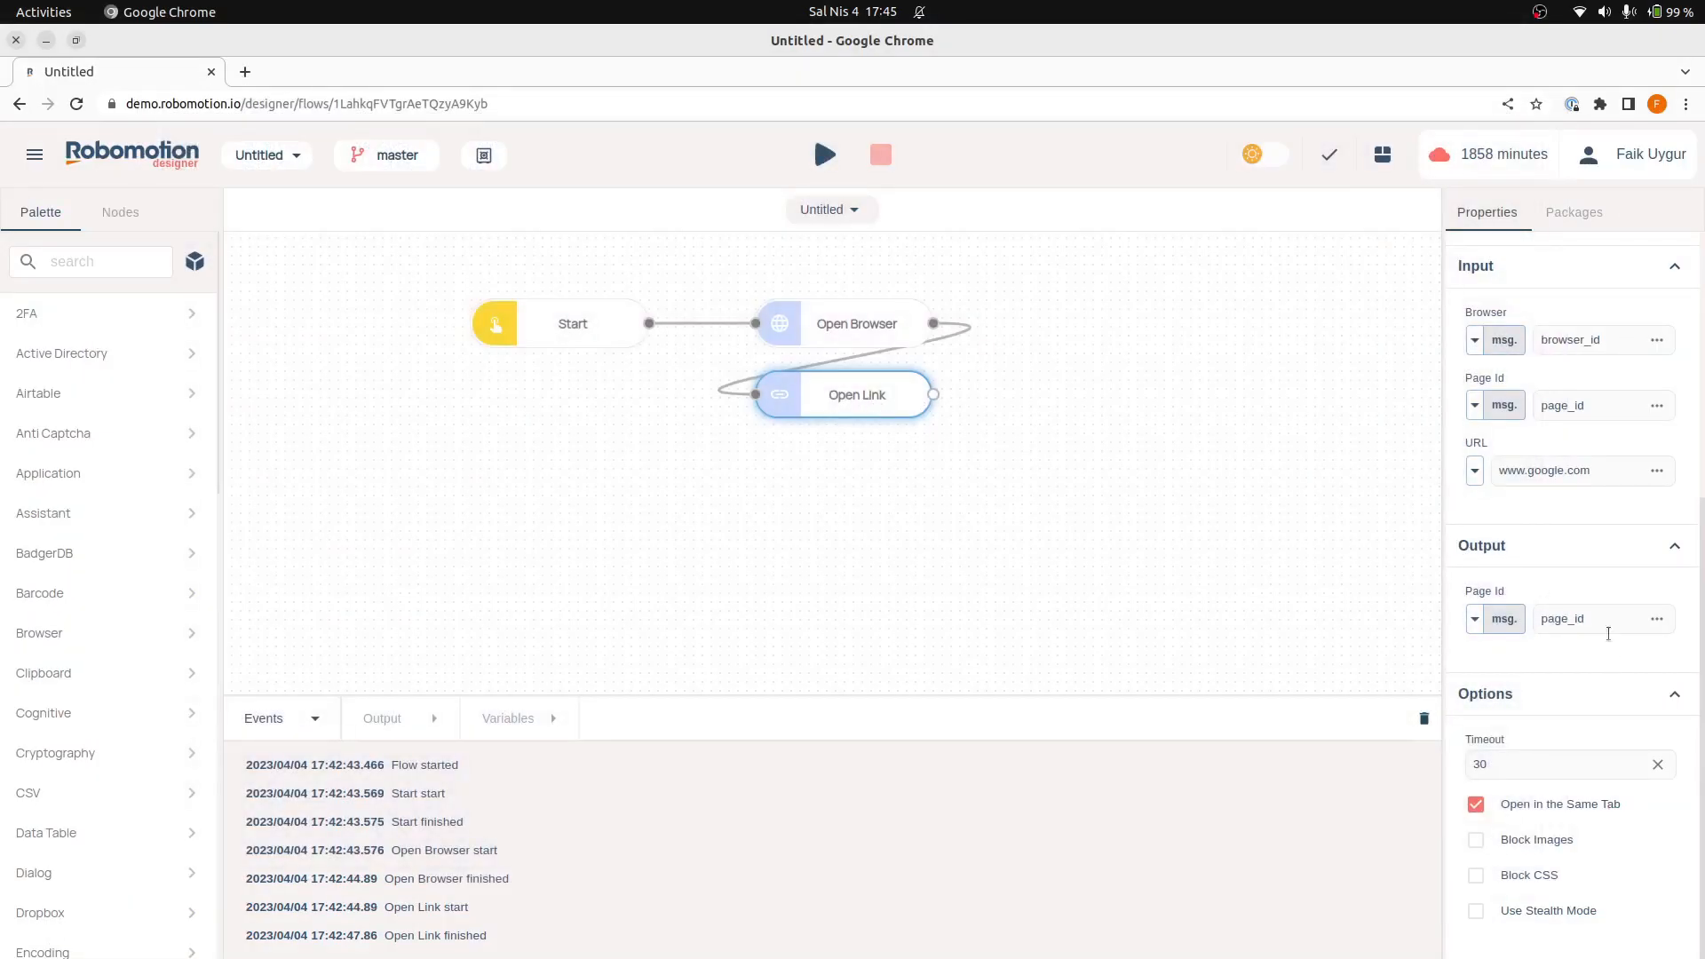
Set the Open Browser node's User Data Dir to the home folder's profile1 directory
scroll(1589, 578, up, 4)
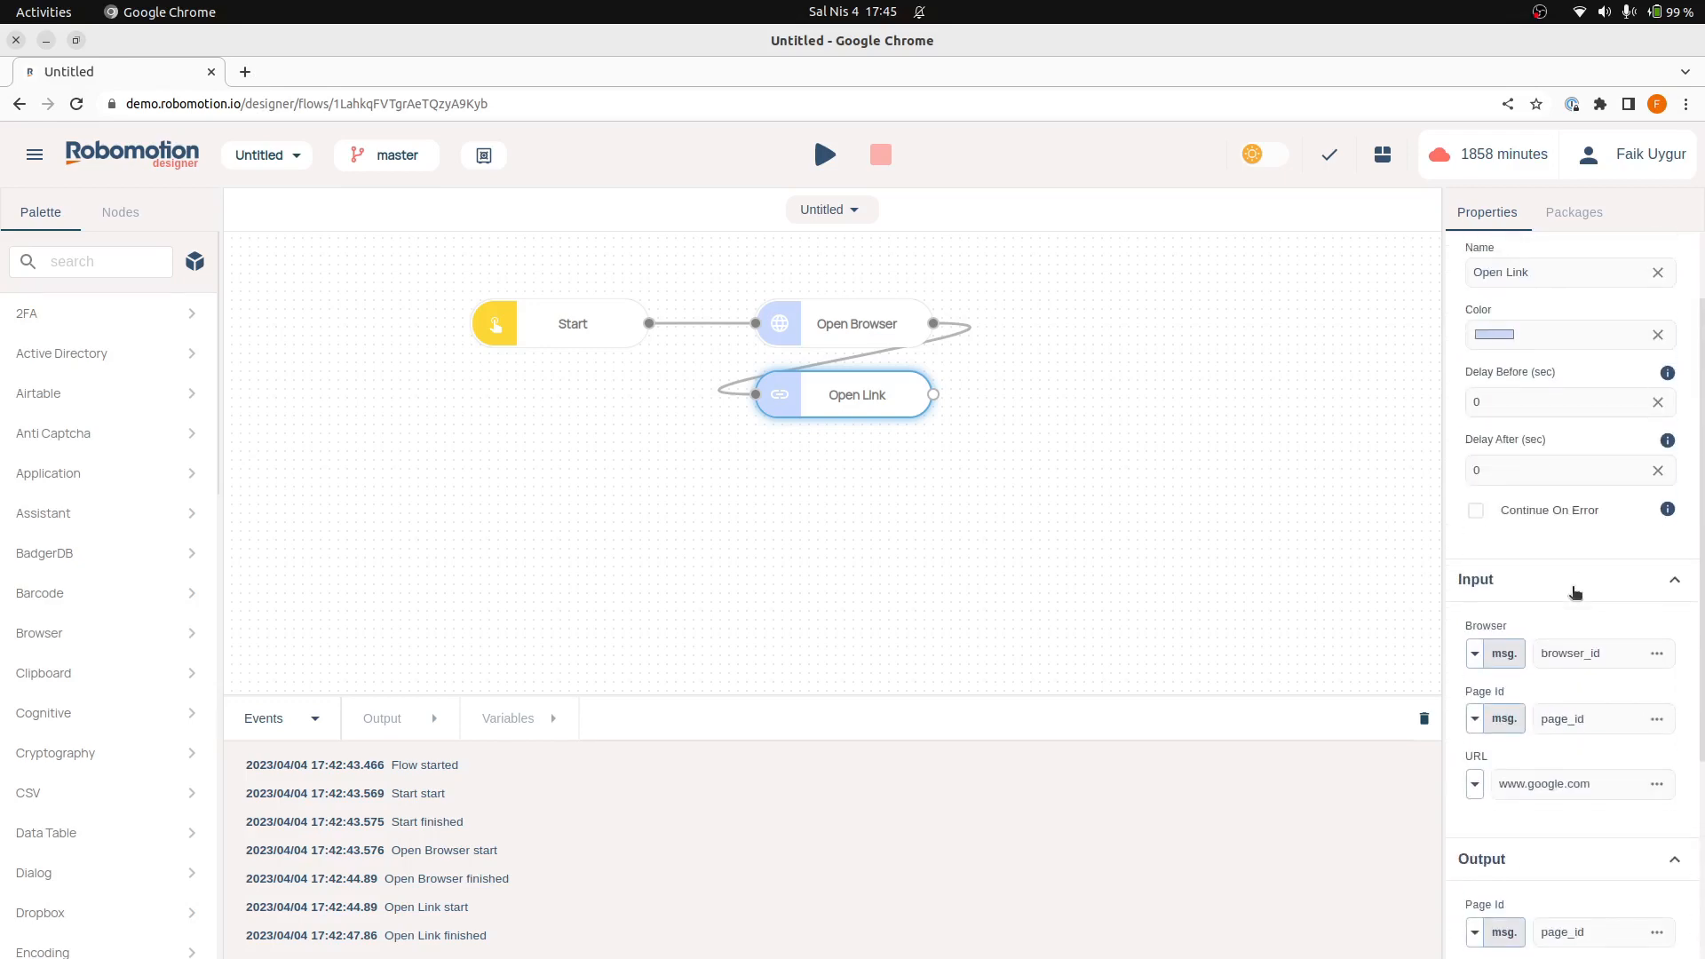
scroll(1573, 592, down, 4)
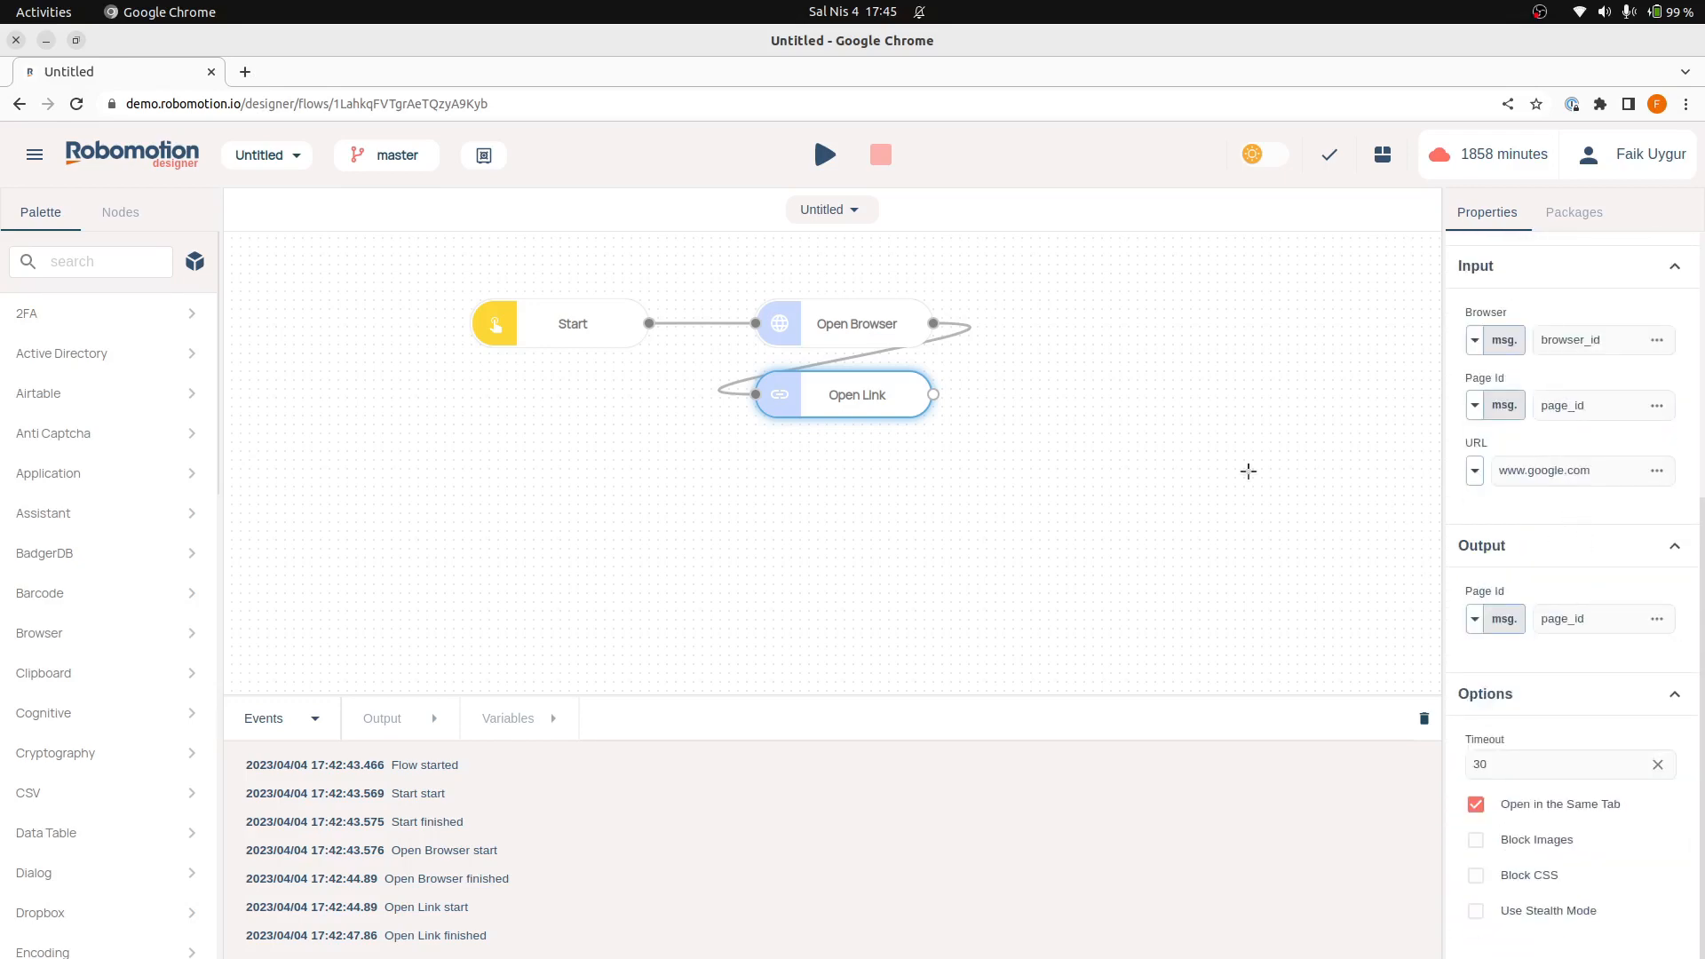
click(883, 323)
scroll(1550, 621, down, 3)
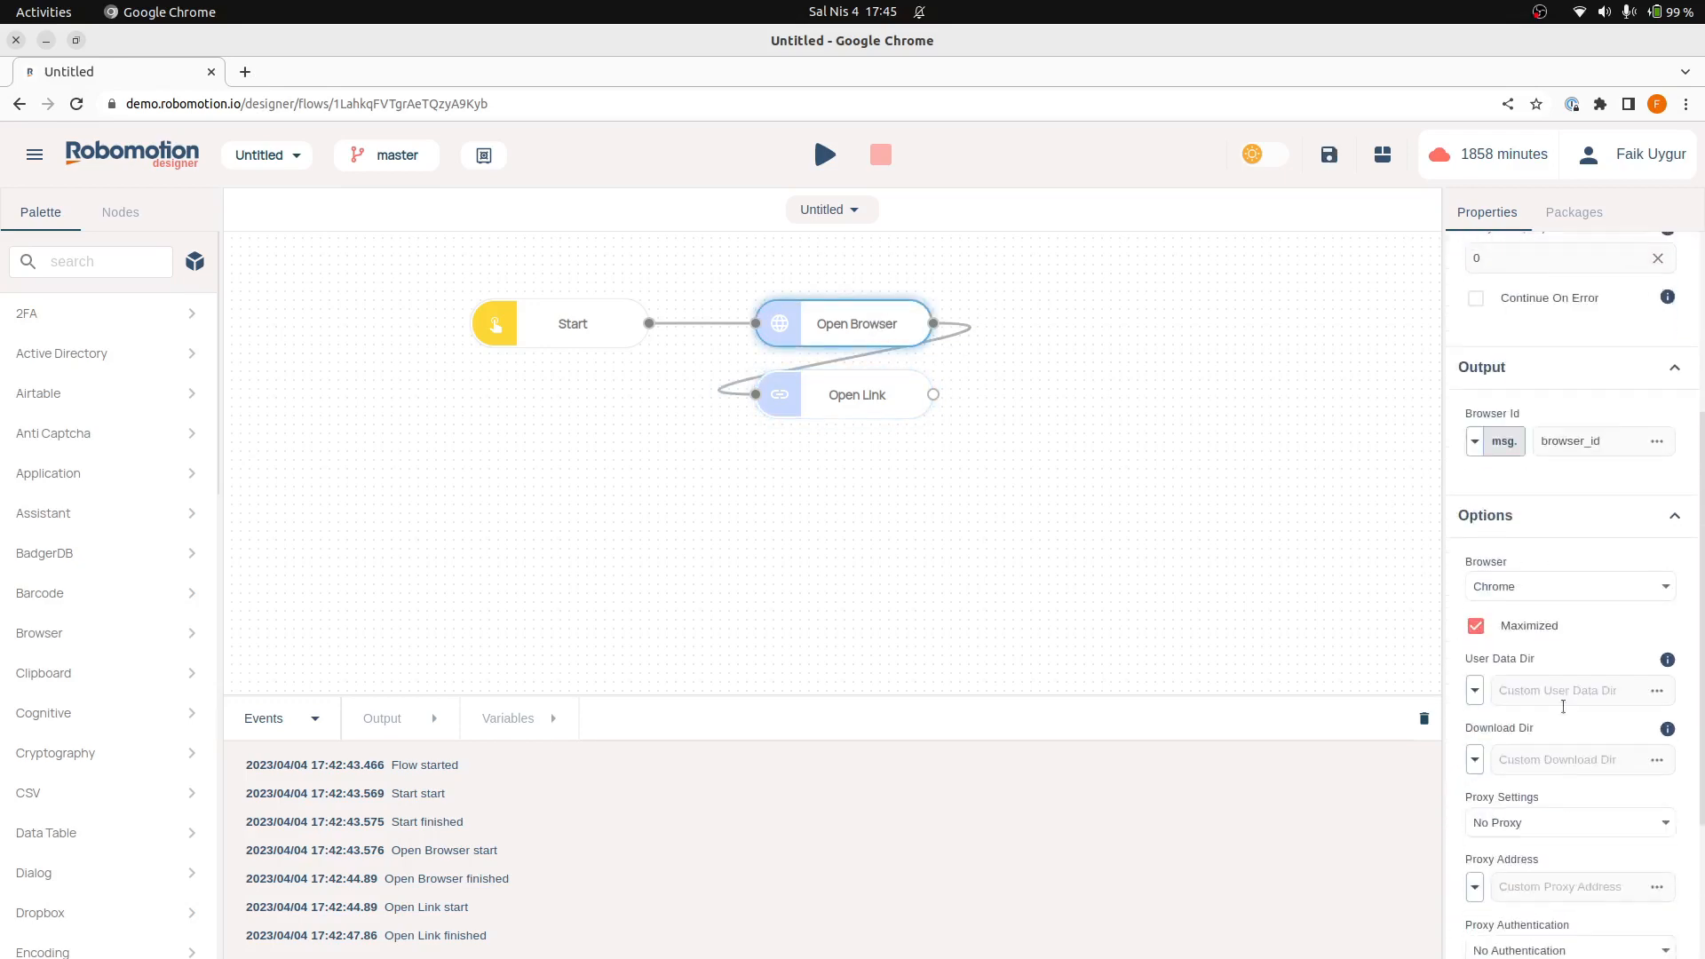
text(/home/faik/profile1)
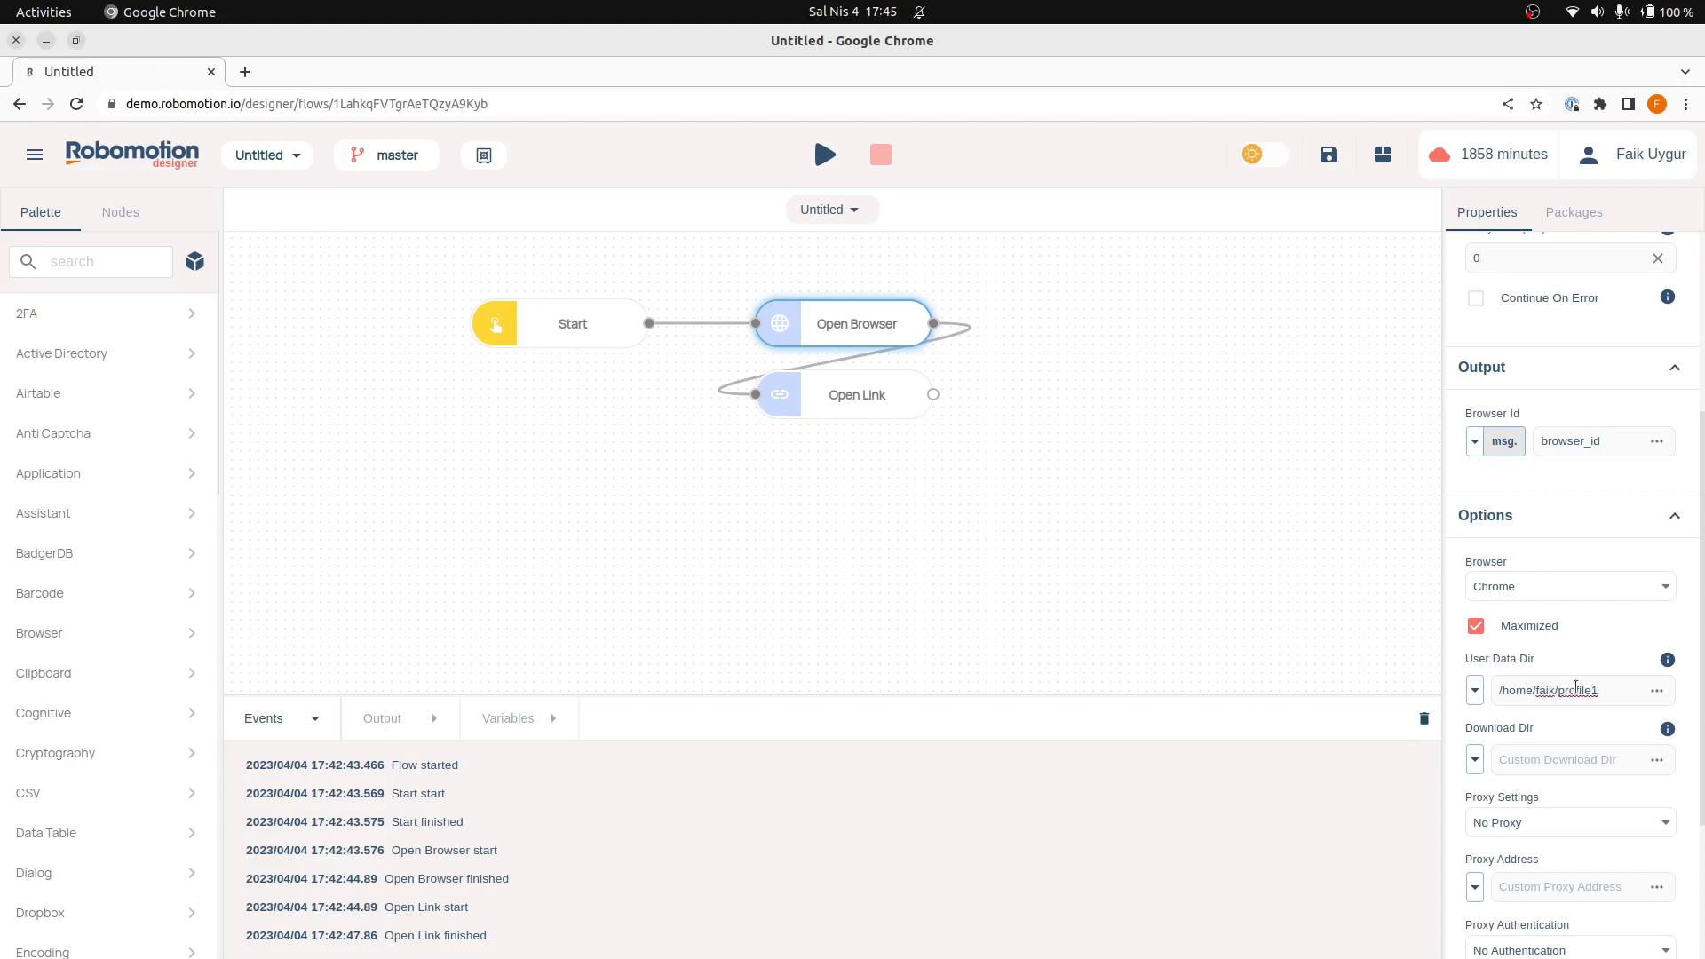
Clear the Open Browser node's User Data Dir value
click(857, 395)
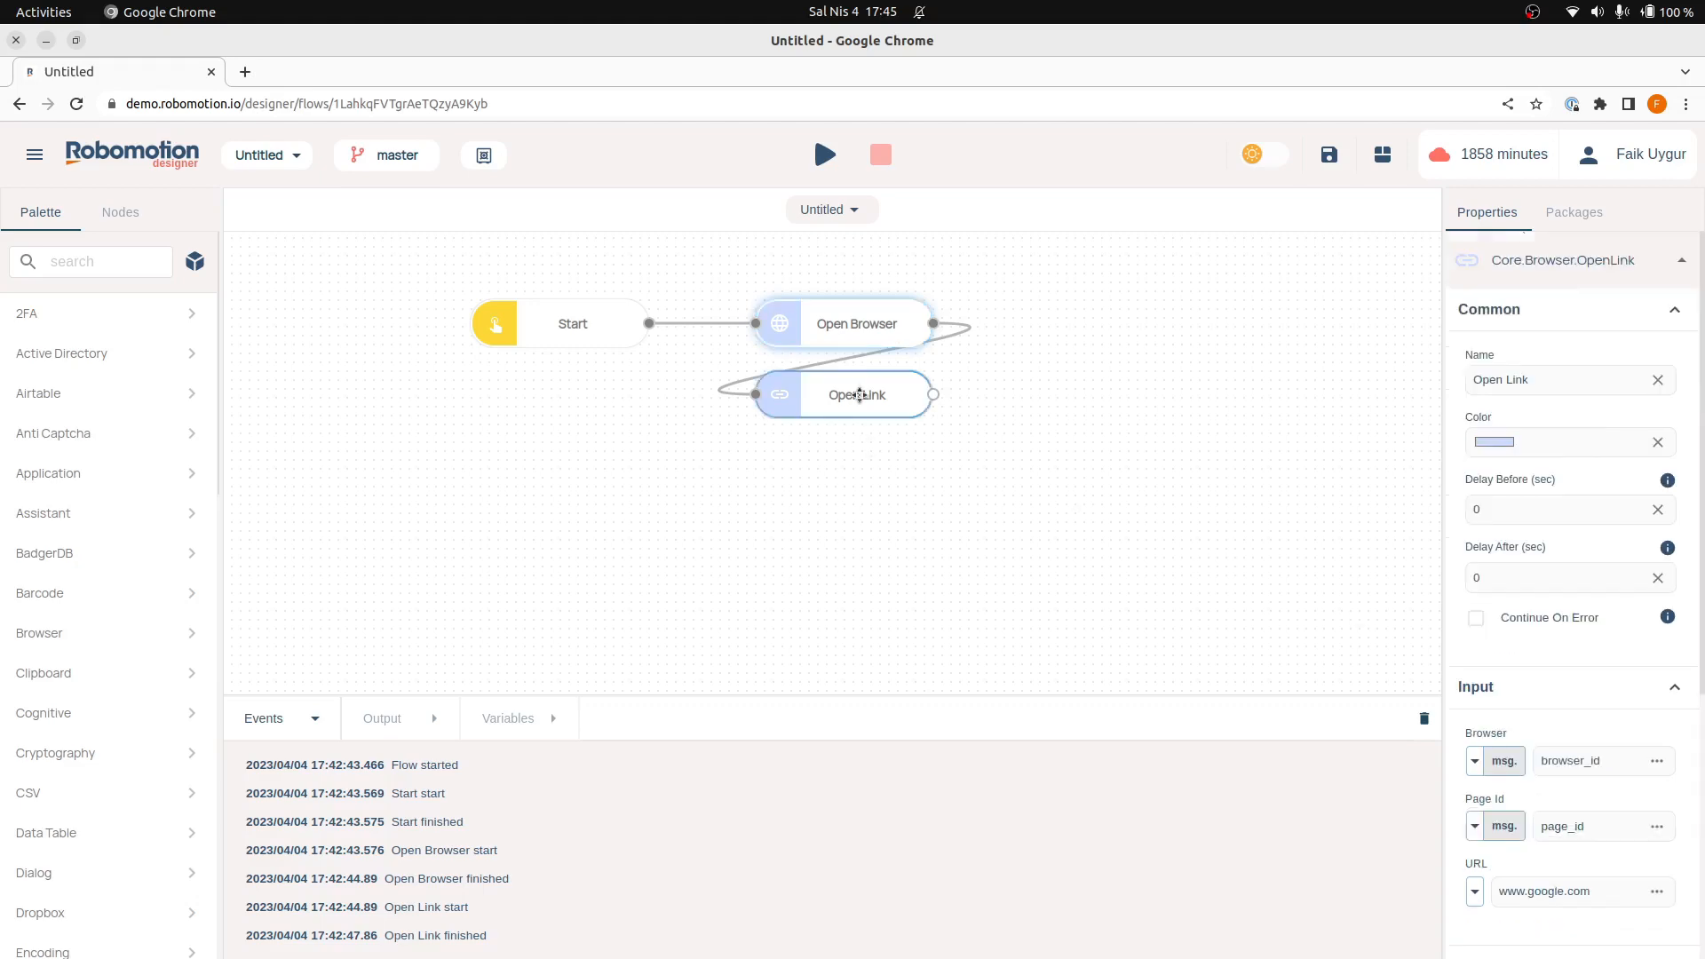
click(846, 327)
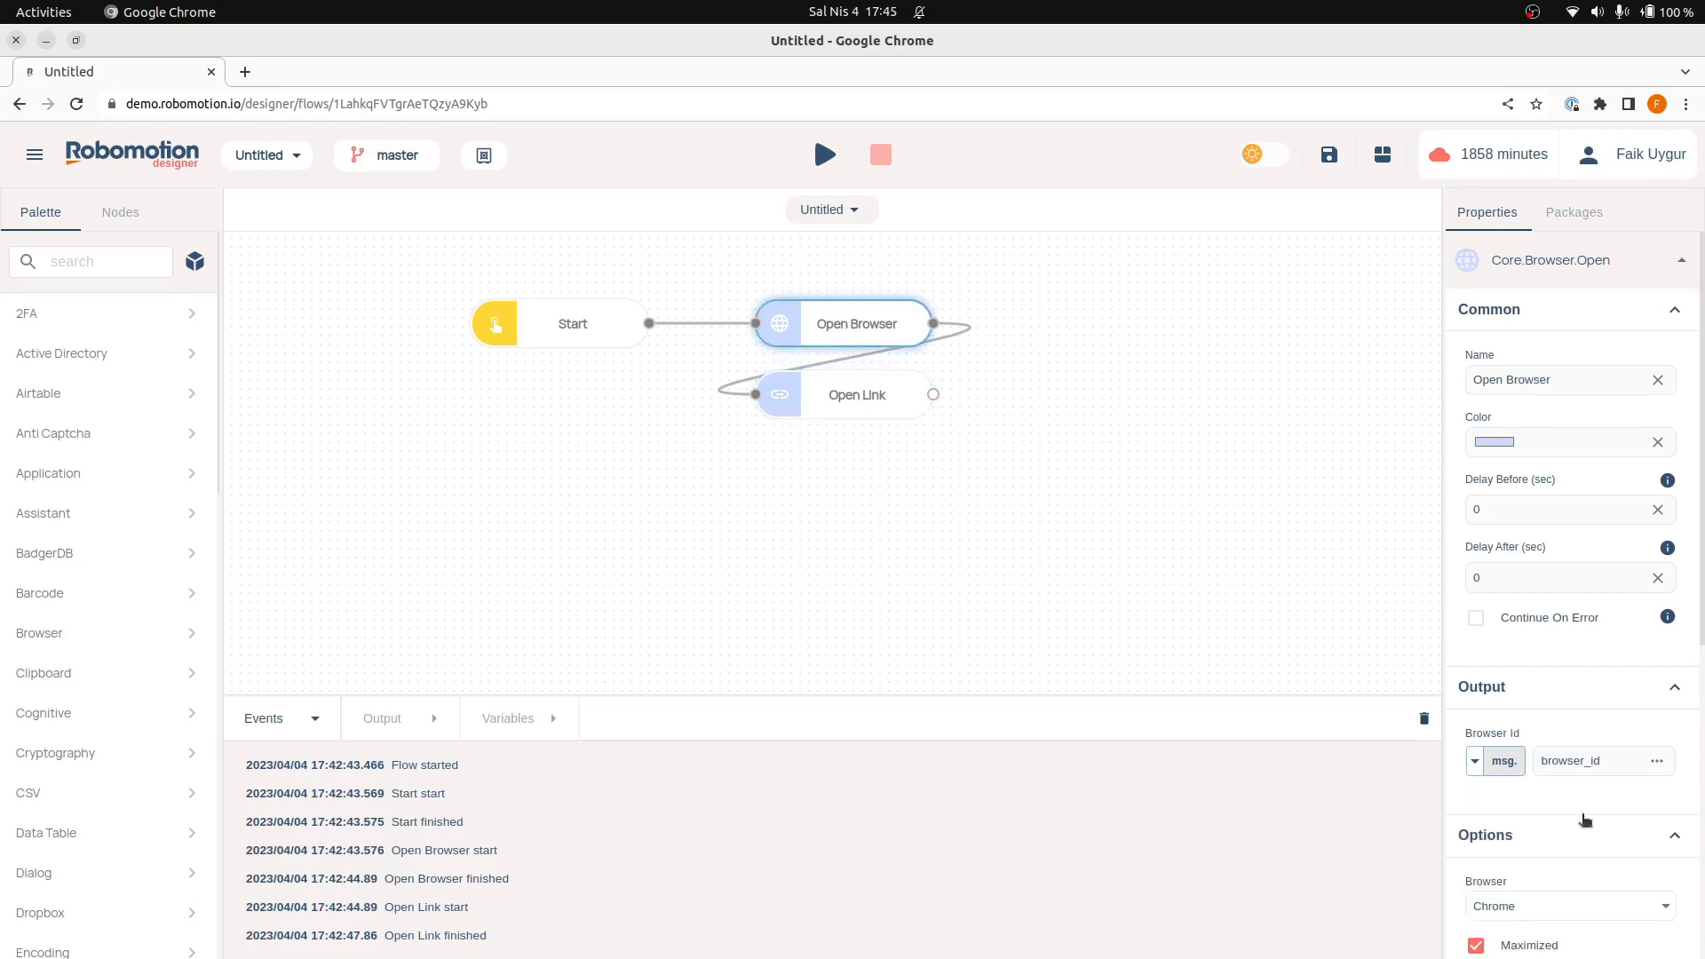
scroll(1587, 781, down, 6)
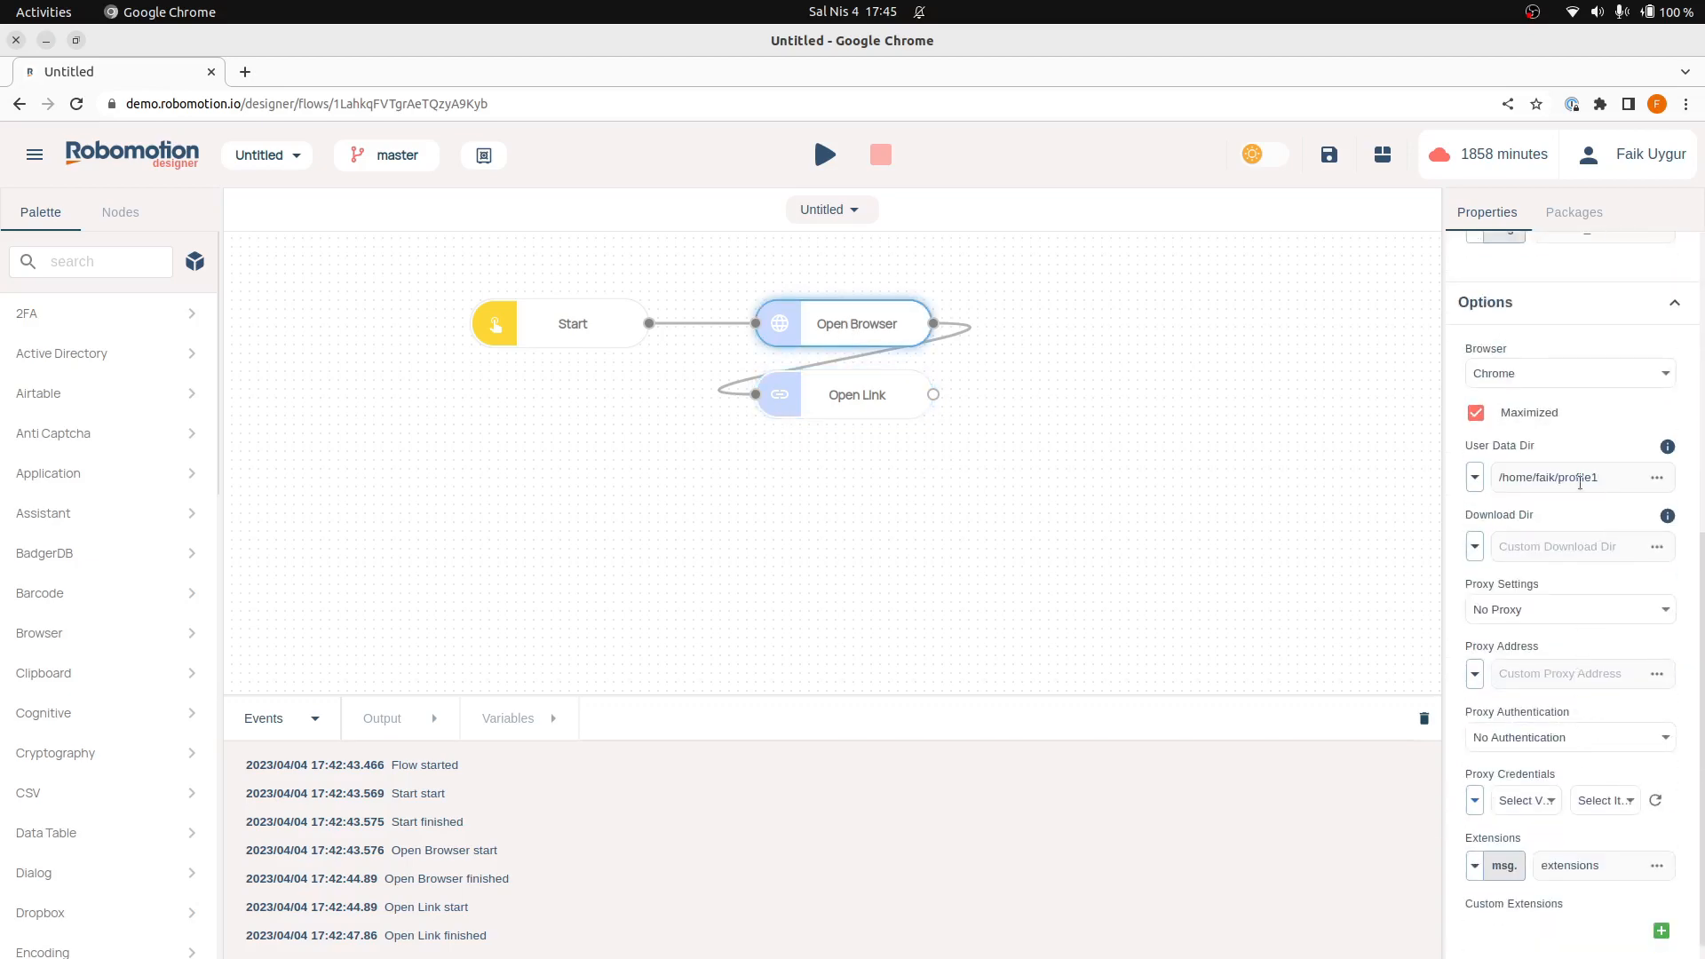
drag(1580, 484, 1414, 480)
key(BackSpace)
Examine the Open Link node's Open in the Same Tab option and the available run targets
click(846, 396)
scroll(1522, 728, down, 5)
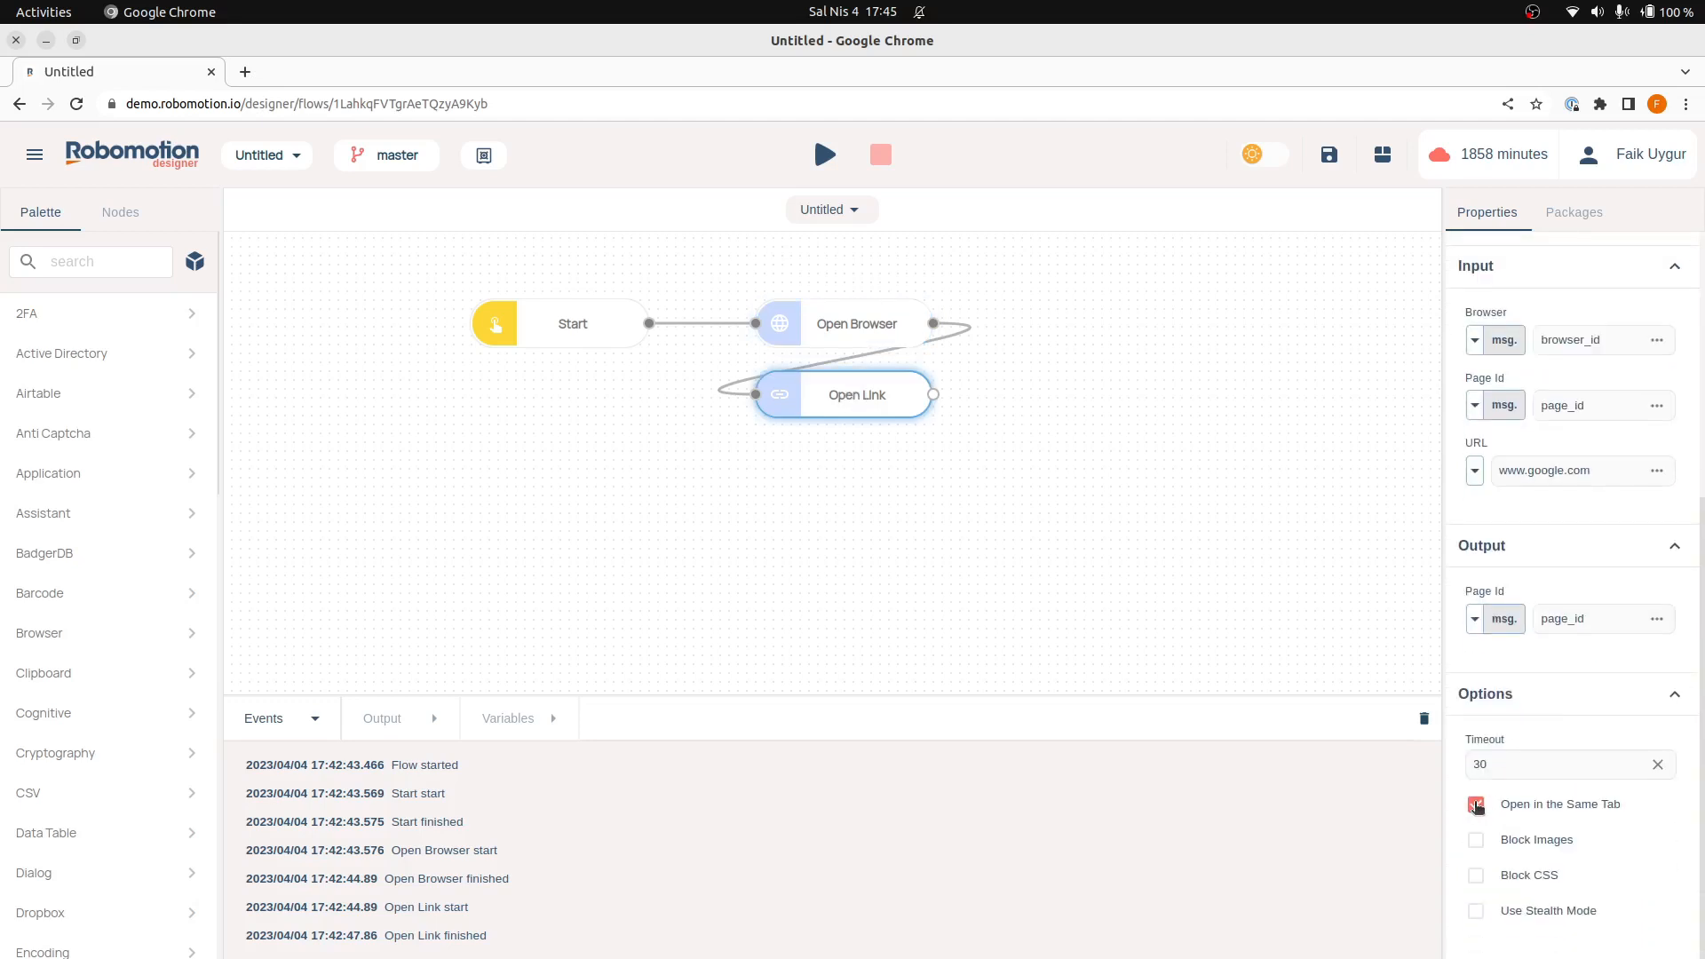
click(825, 155)
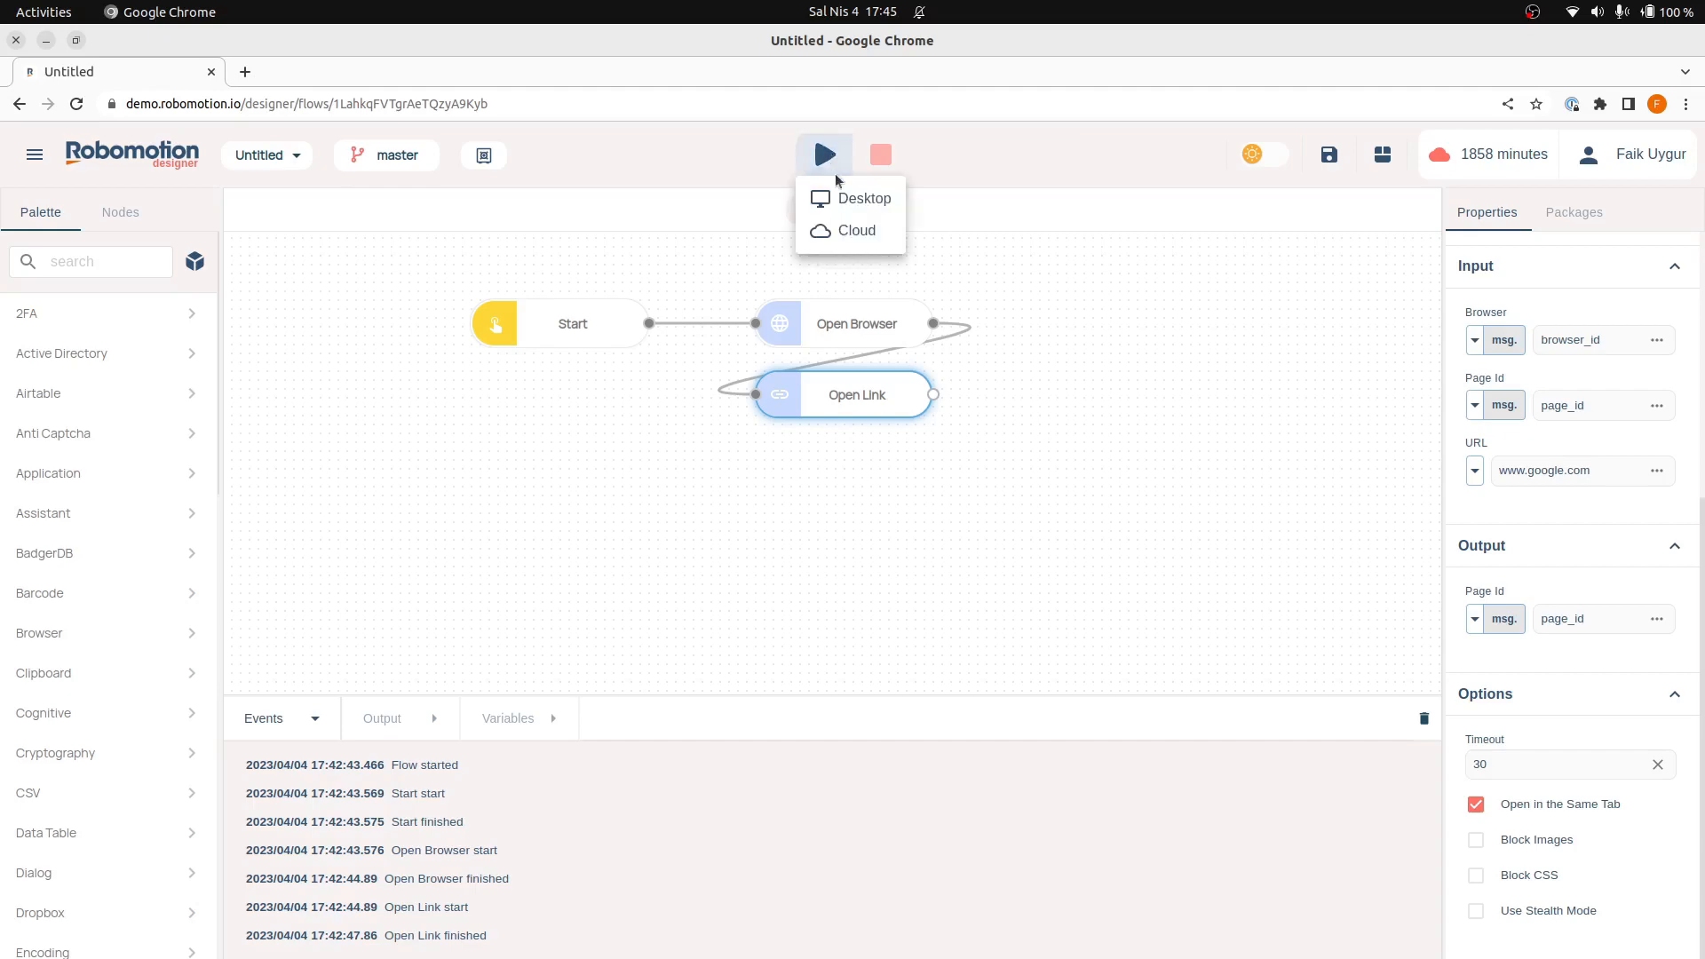
click(1082, 397)
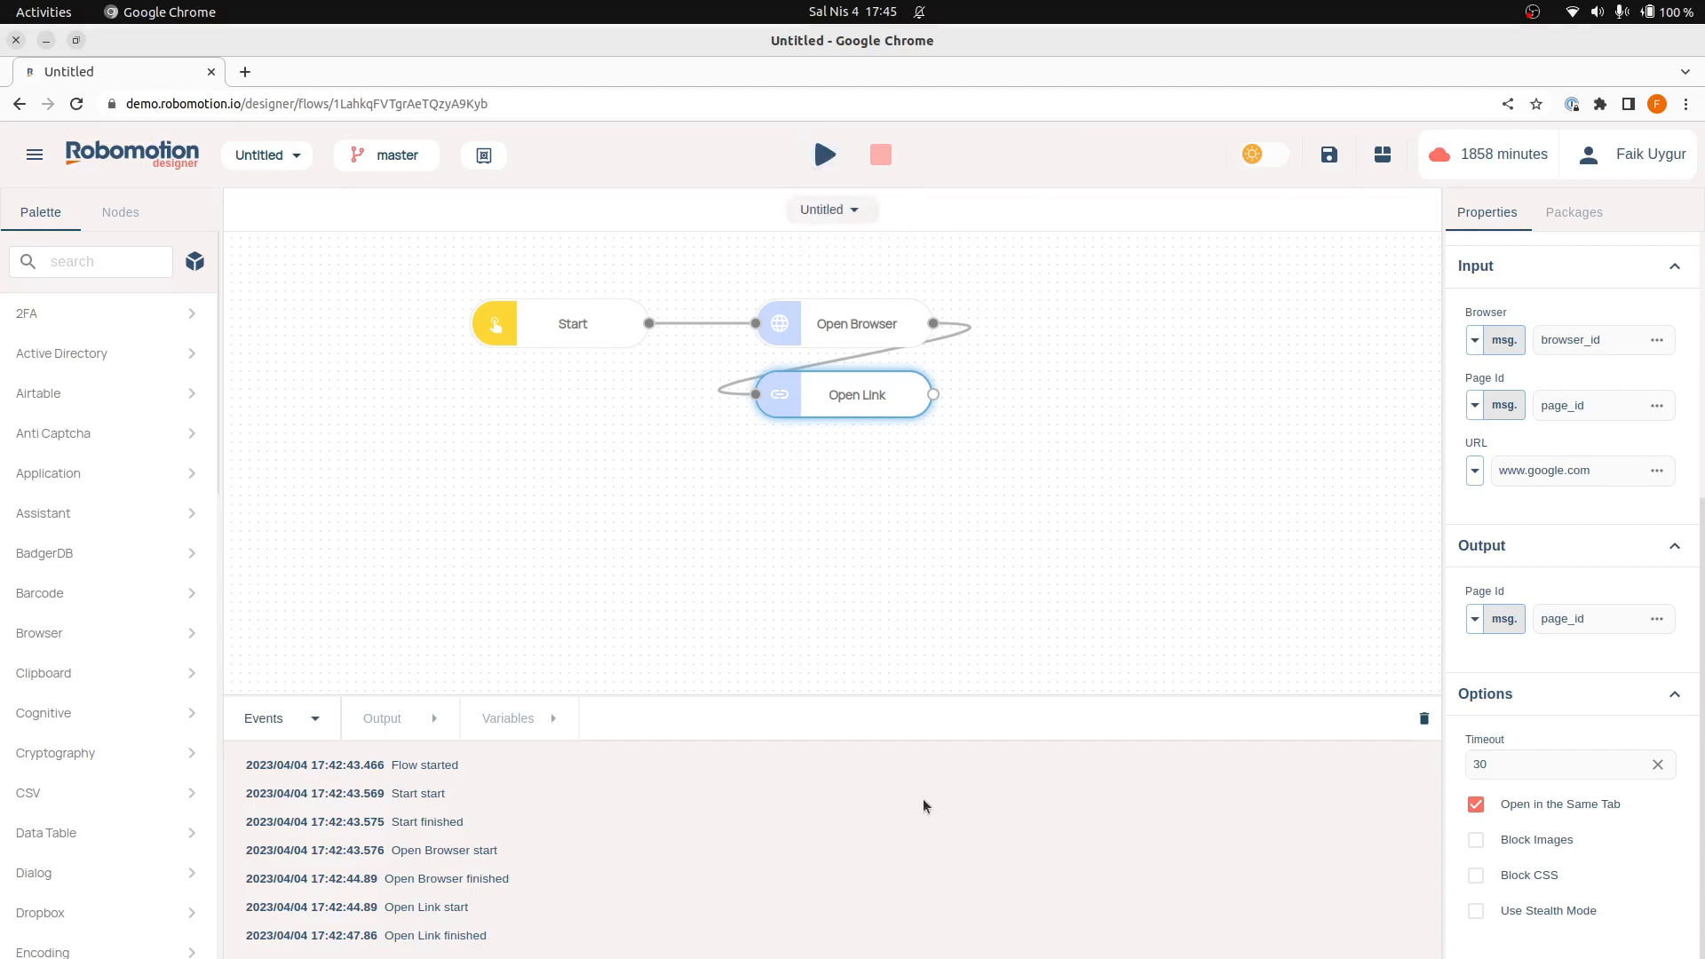
In a Terminal window, recall and run the robomotion-deskbot connect command containing the robot ID, token, e-mail and workspace demo.robomotion.io
key(alt+Tab)
click(666, 922)
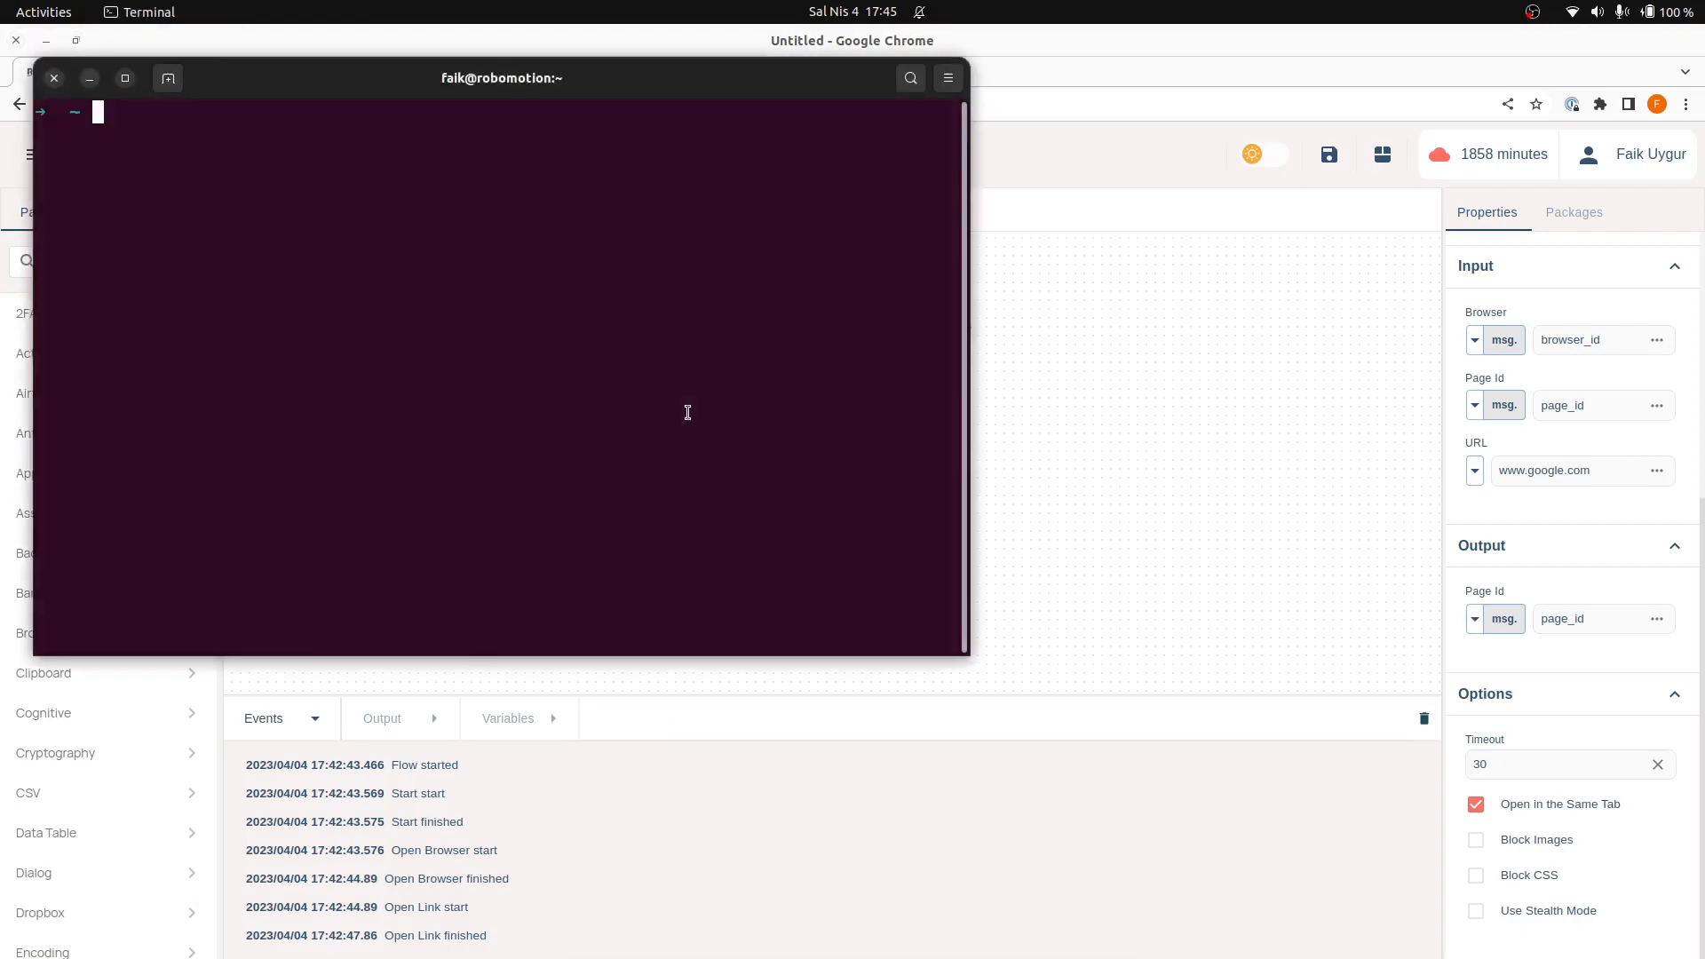
key(ctrl+r)
text(conn)
key(Return)
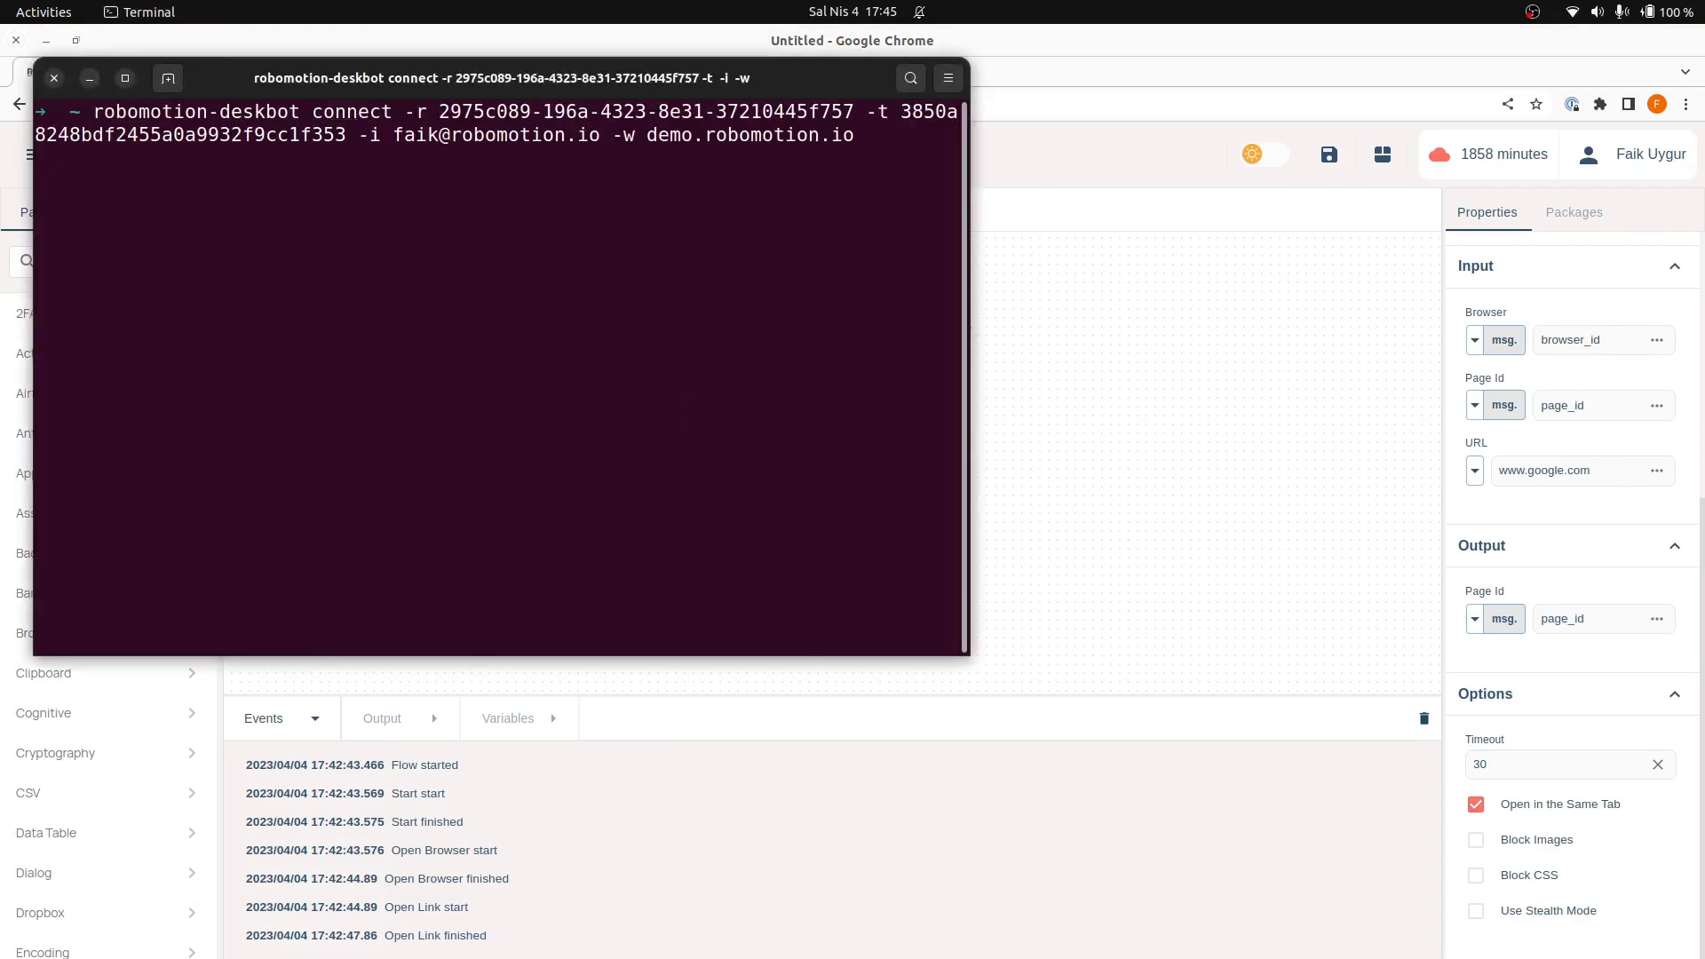
Run the flow on the desktop robot Fiddler and close the tab of the browser it launches
click(1161, 290)
click(825, 154)
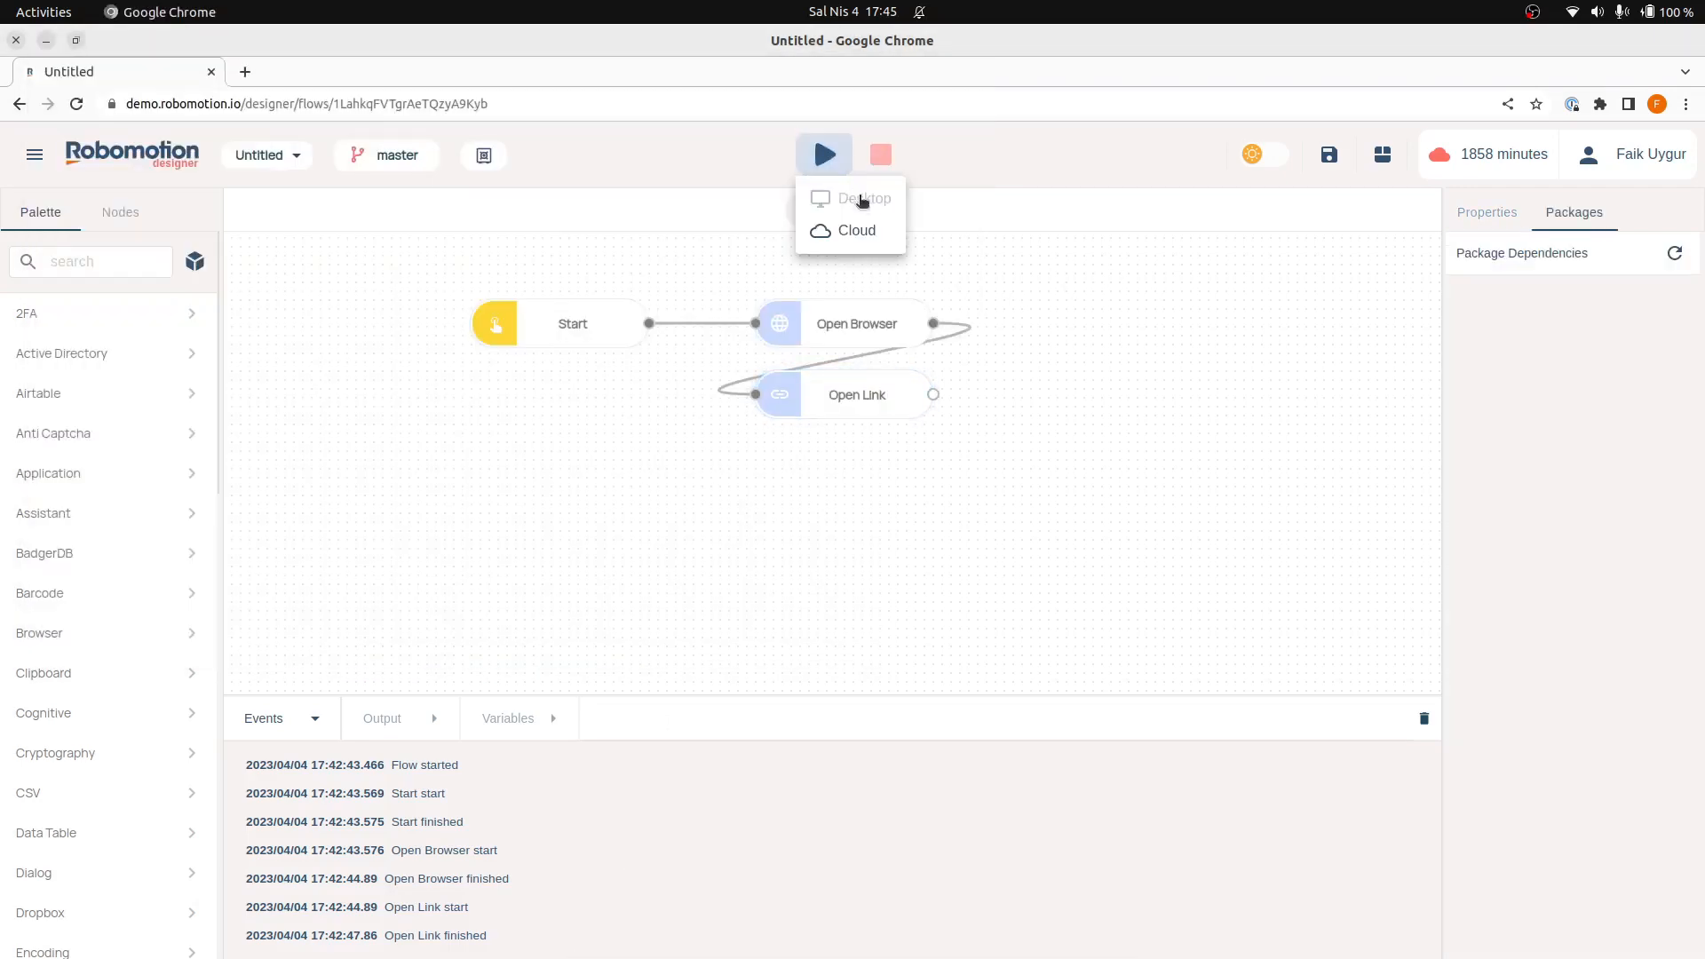
click(862, 199)
click(816, 550)
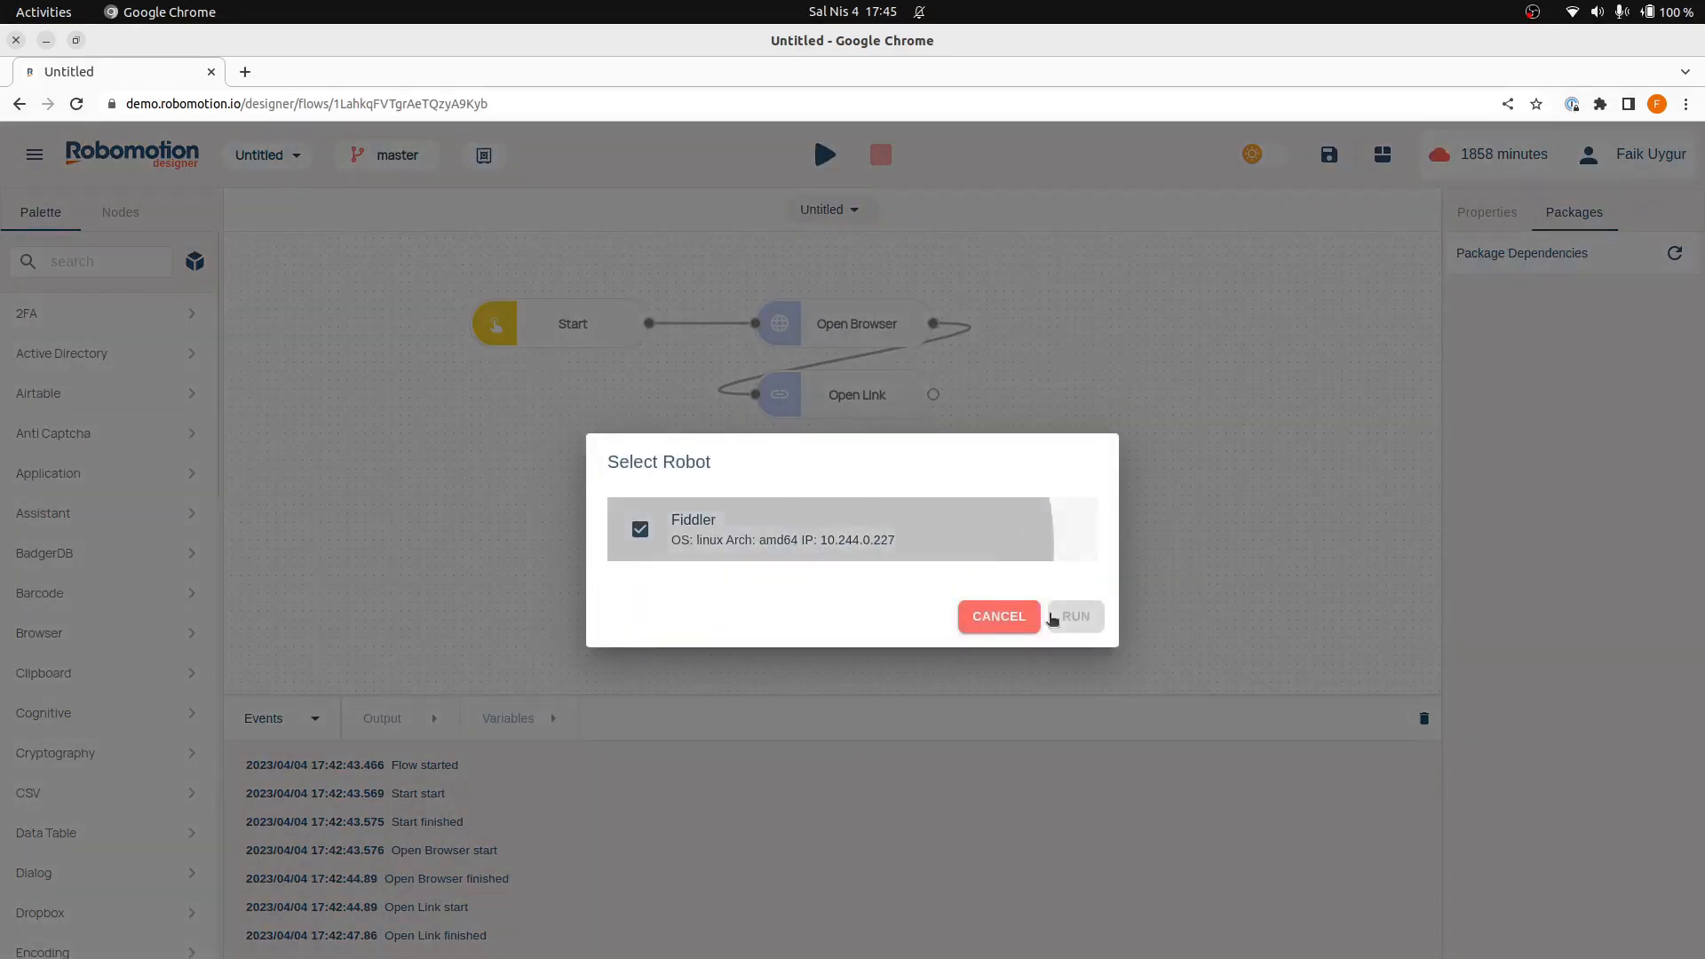
click(1070, 616)
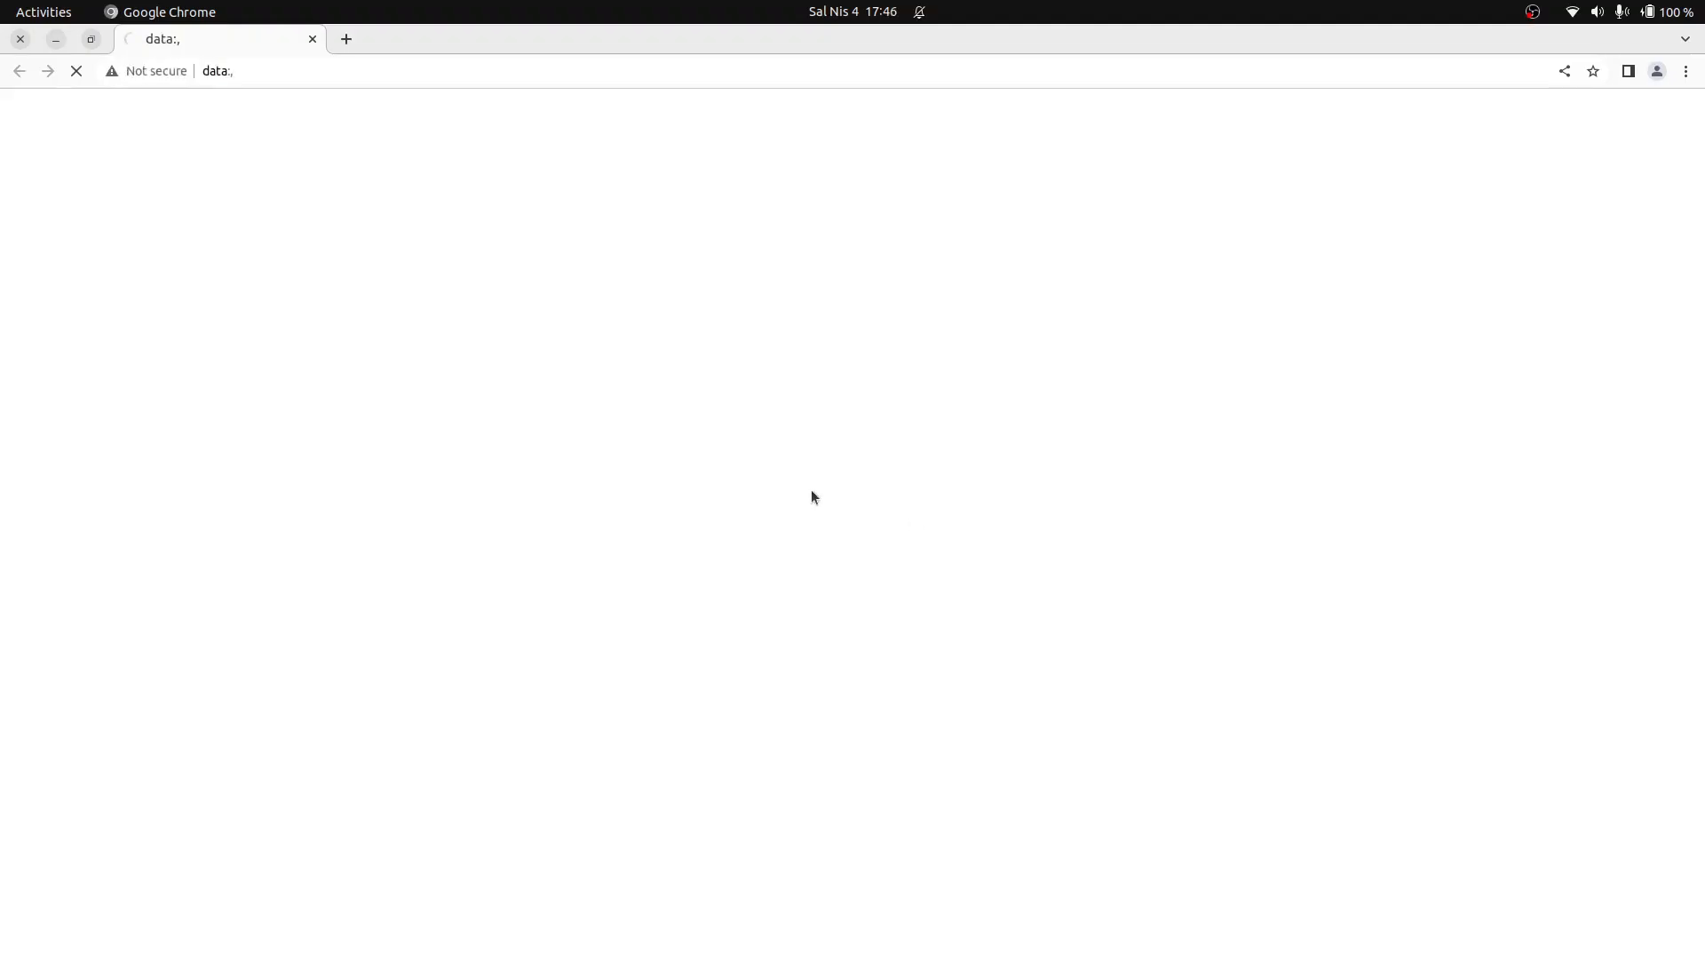
click(312, 41)
Turn off Open in the Same Tab for the Open Link node and stop the running flow
click(906, 387)
scroll(1564, 497, down, 4)
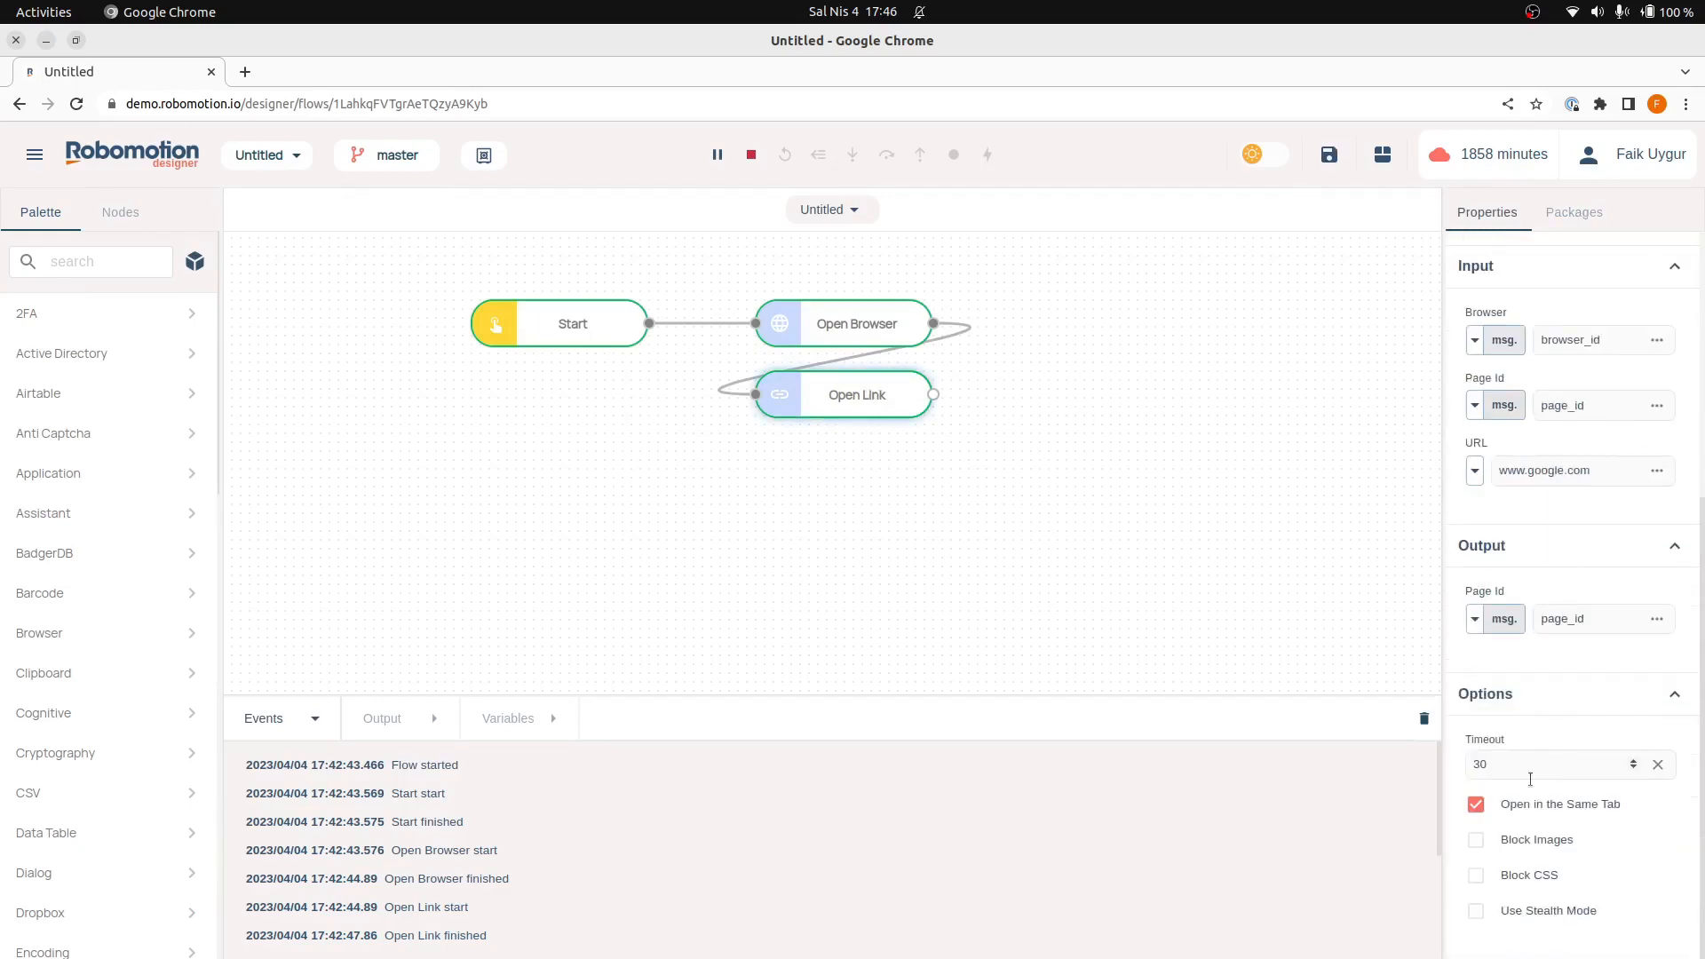
click(753, 156)
Run the flow on the desktop robot Fiddler and close the Google tab of the browser it launches
click(842, 157)
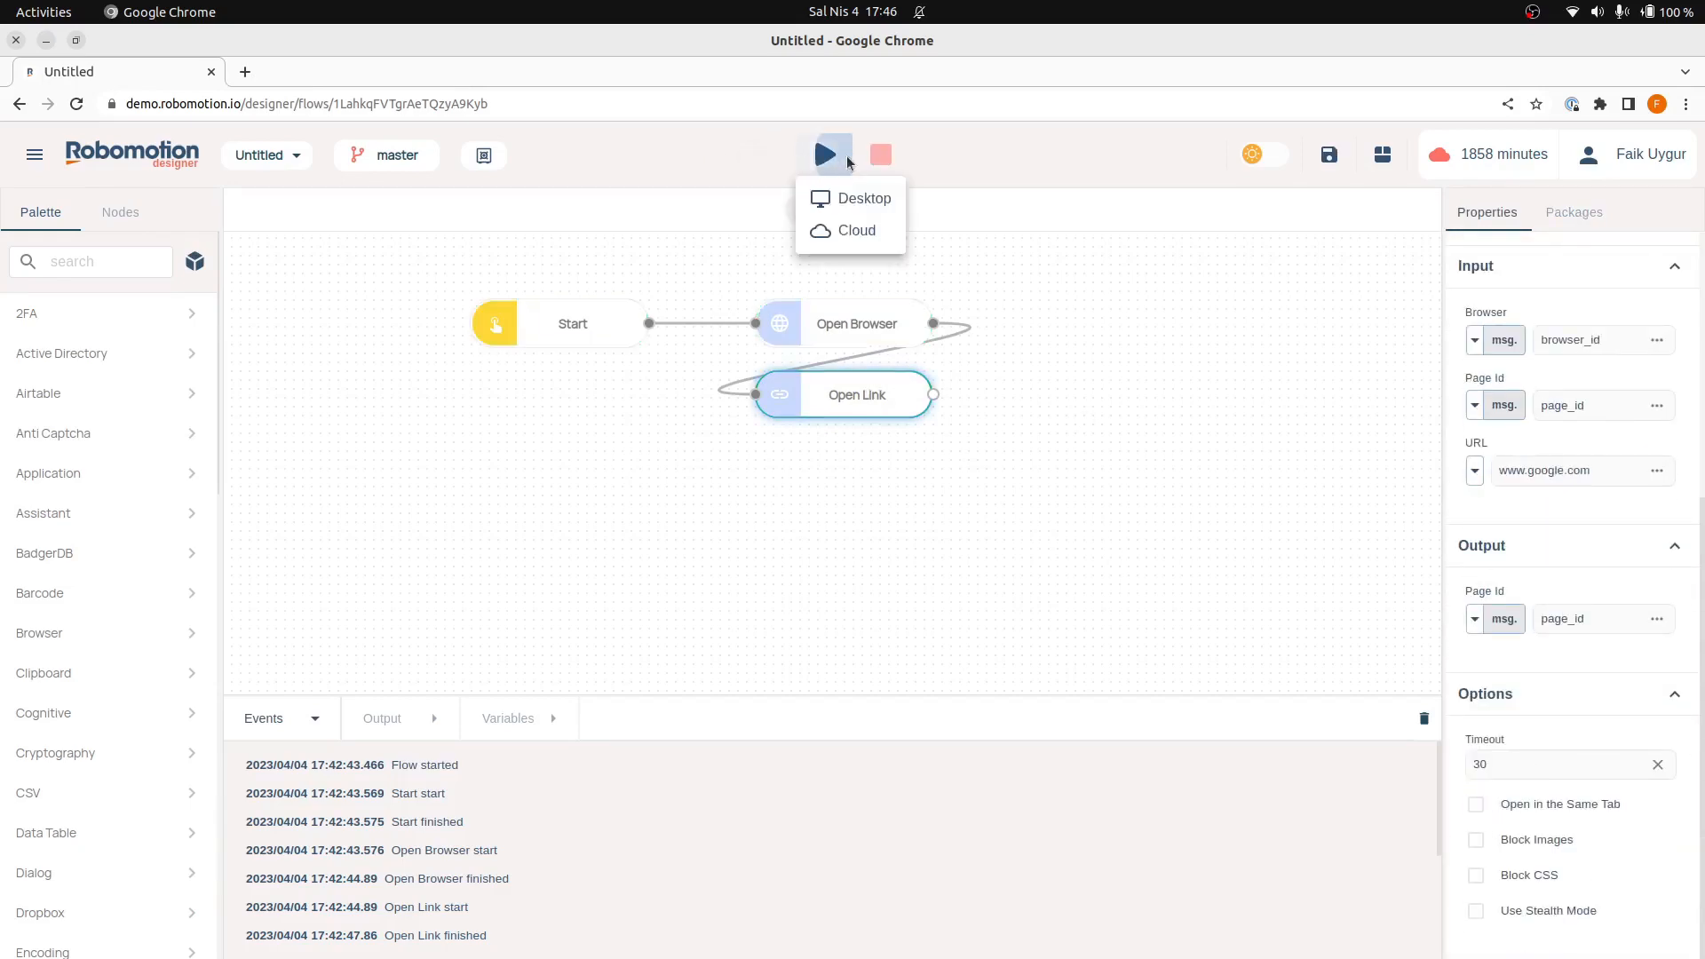
click(850, 209)
click(887, 545)
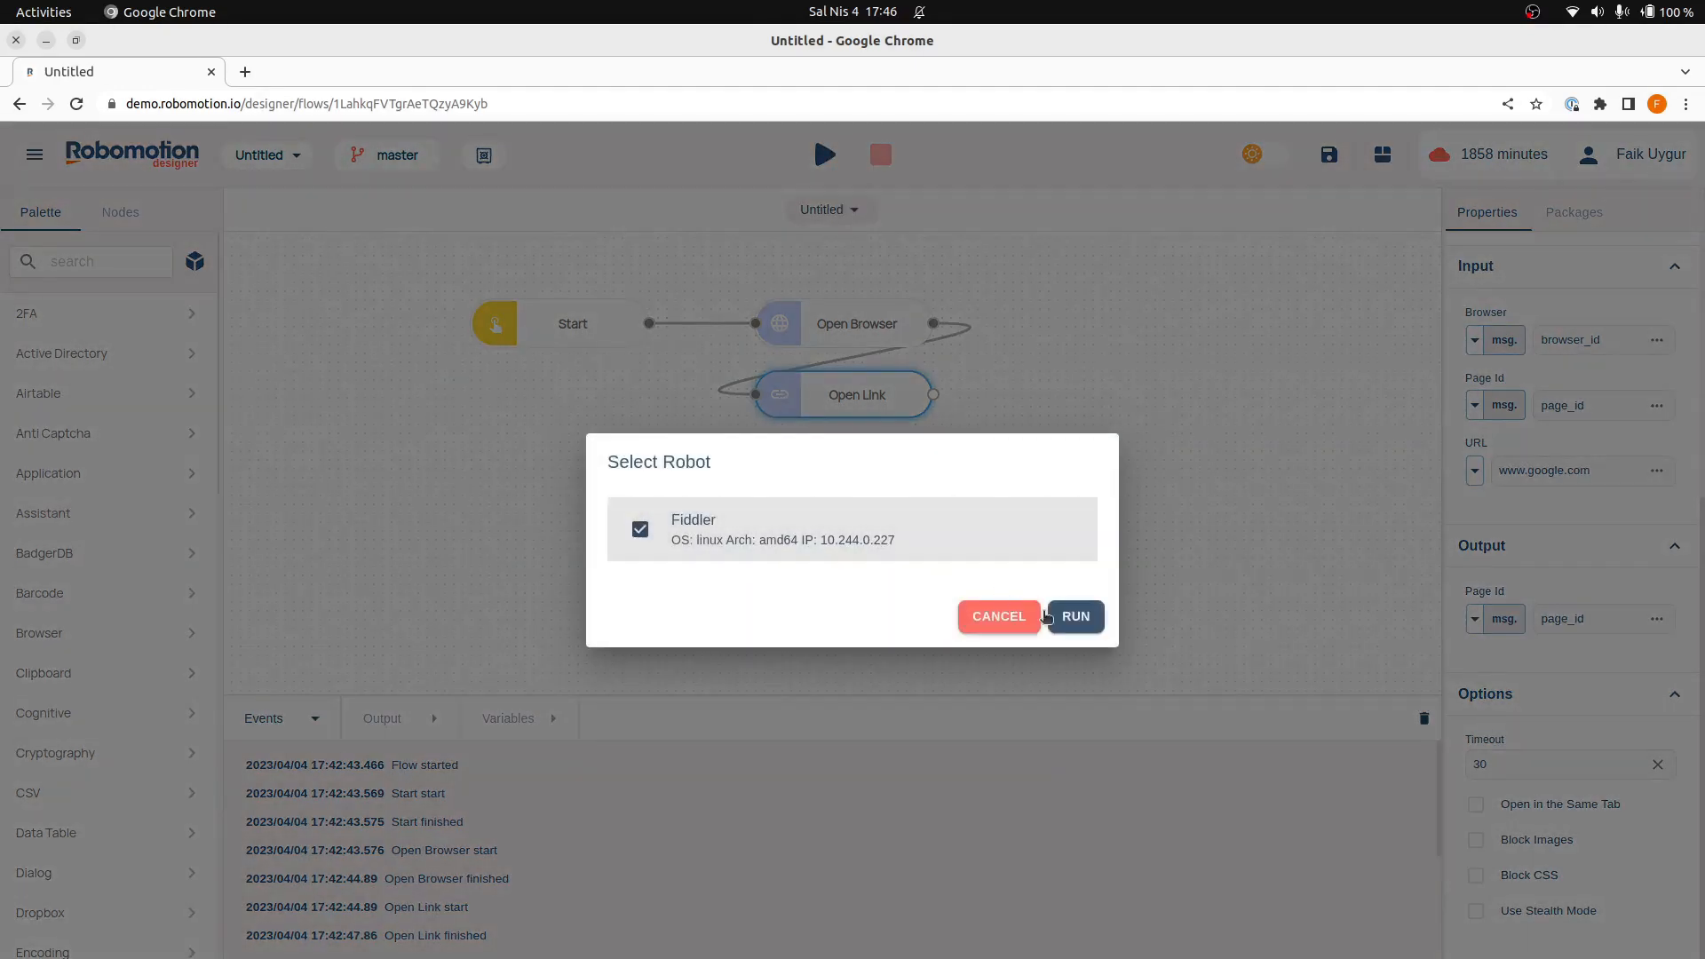
click(1075, 616)
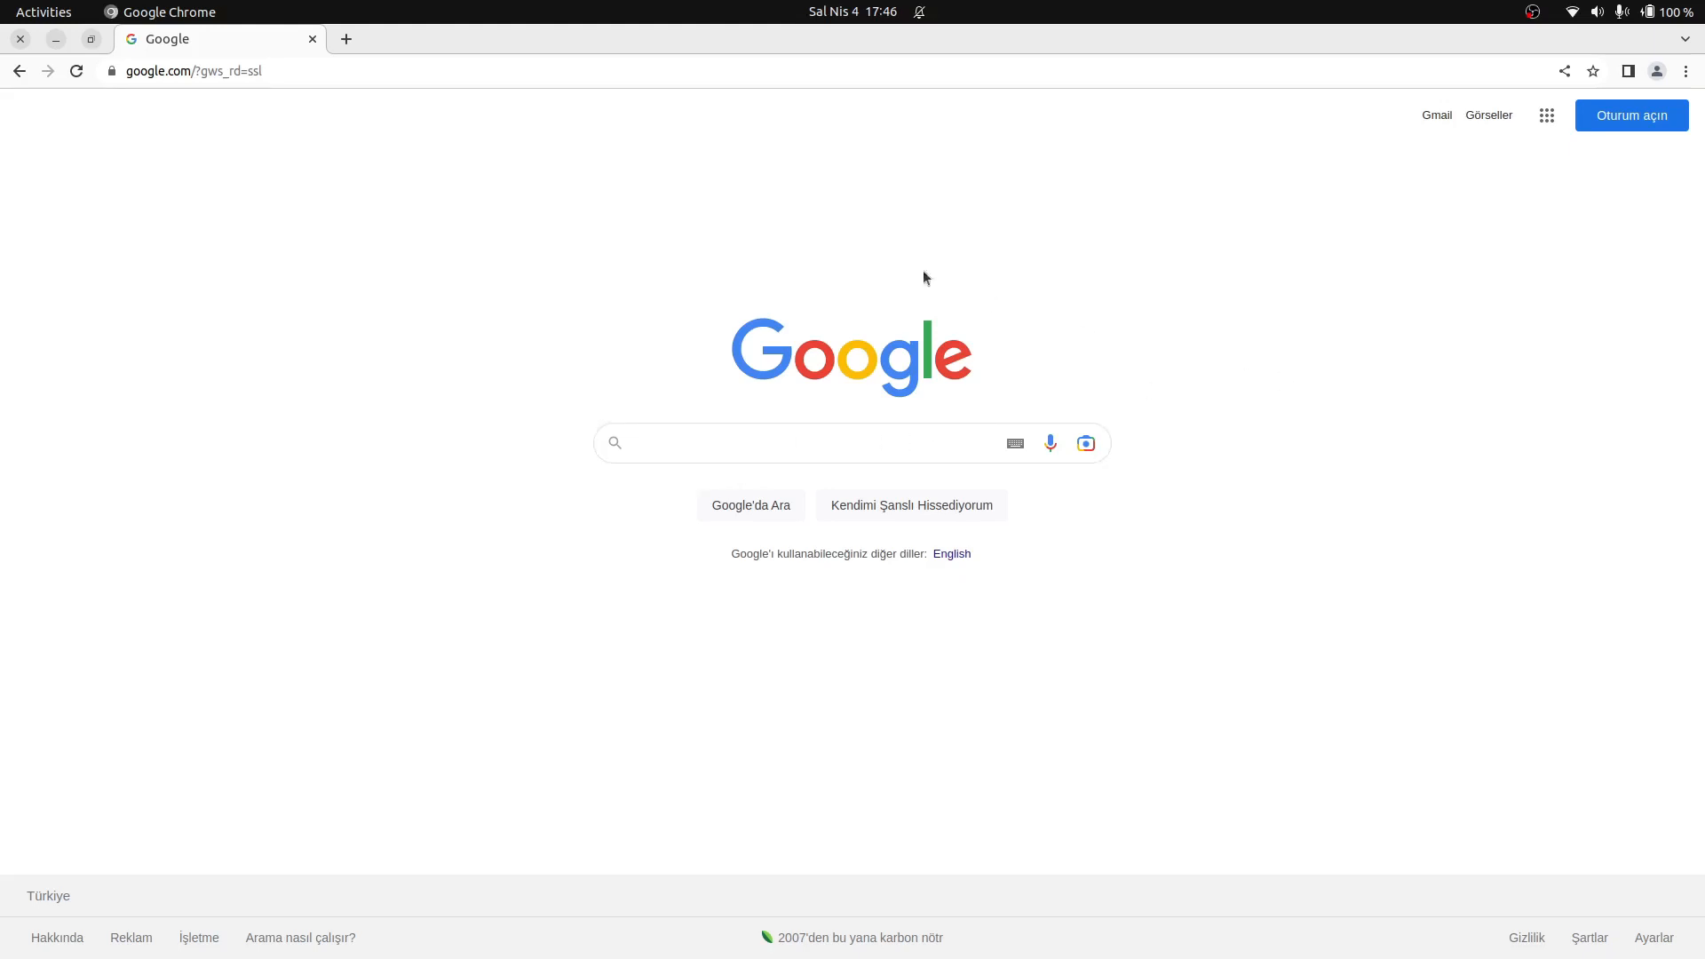
click(311, 41)
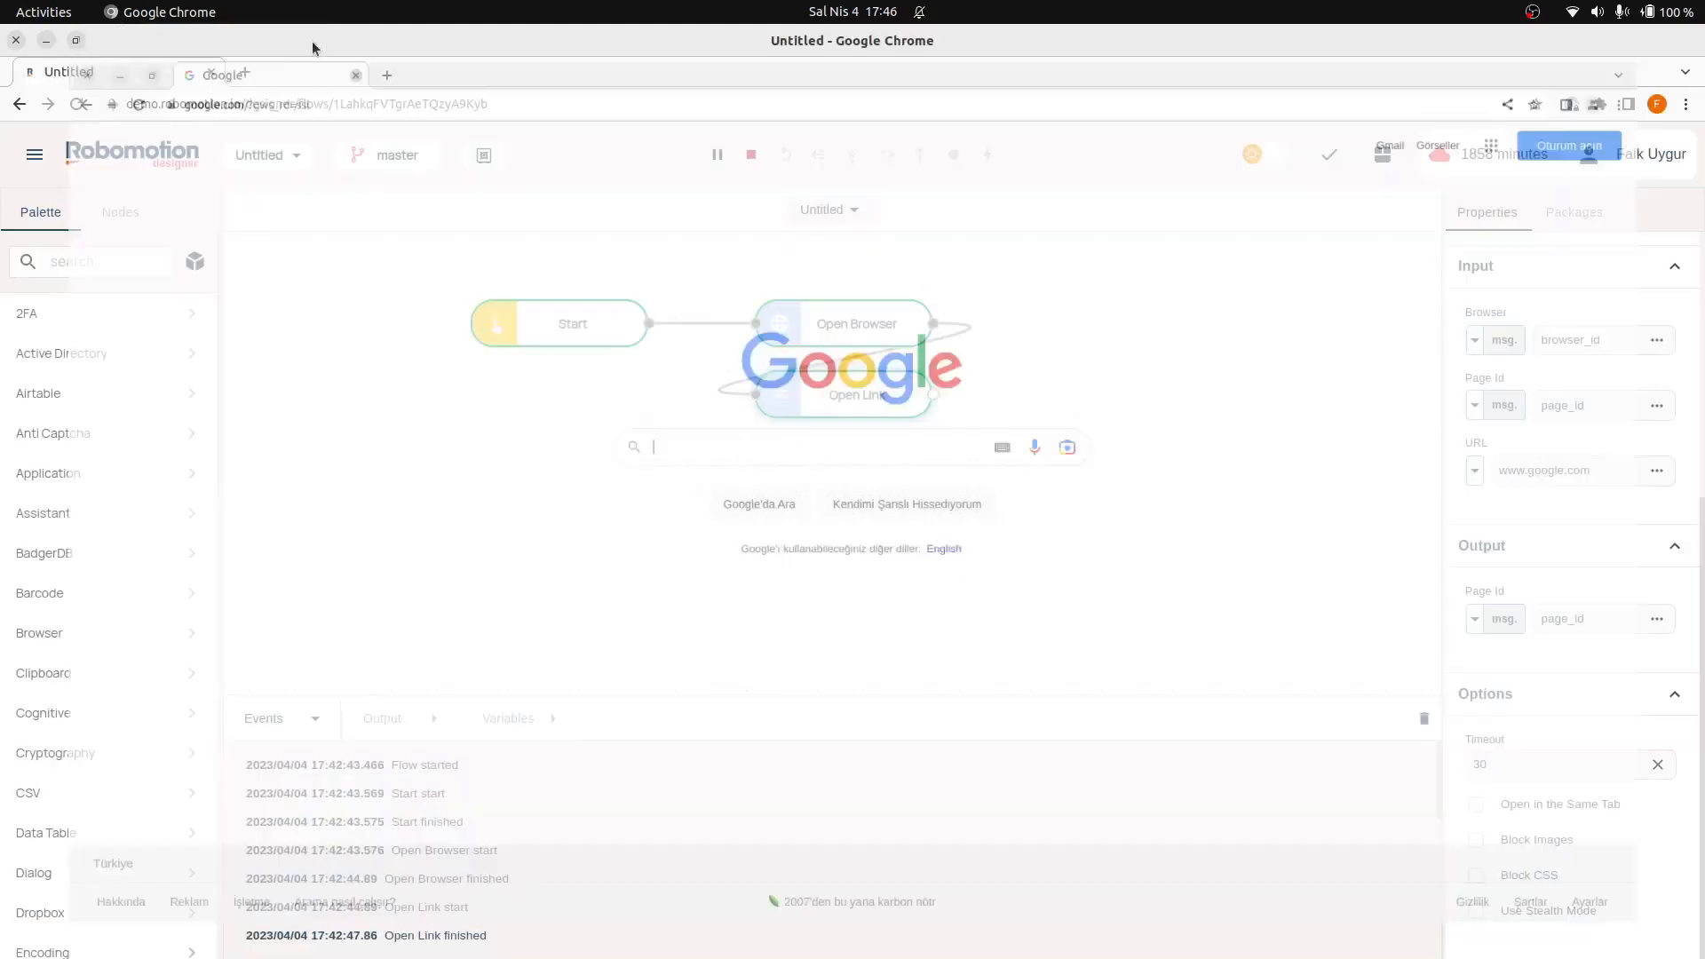
Stop the flow and set the Open Browser node's User Data Dir to the profile1 folder in the user's home directory
click(751, 155)
click(852, 323)
scroll(1589, 687, down, 3)
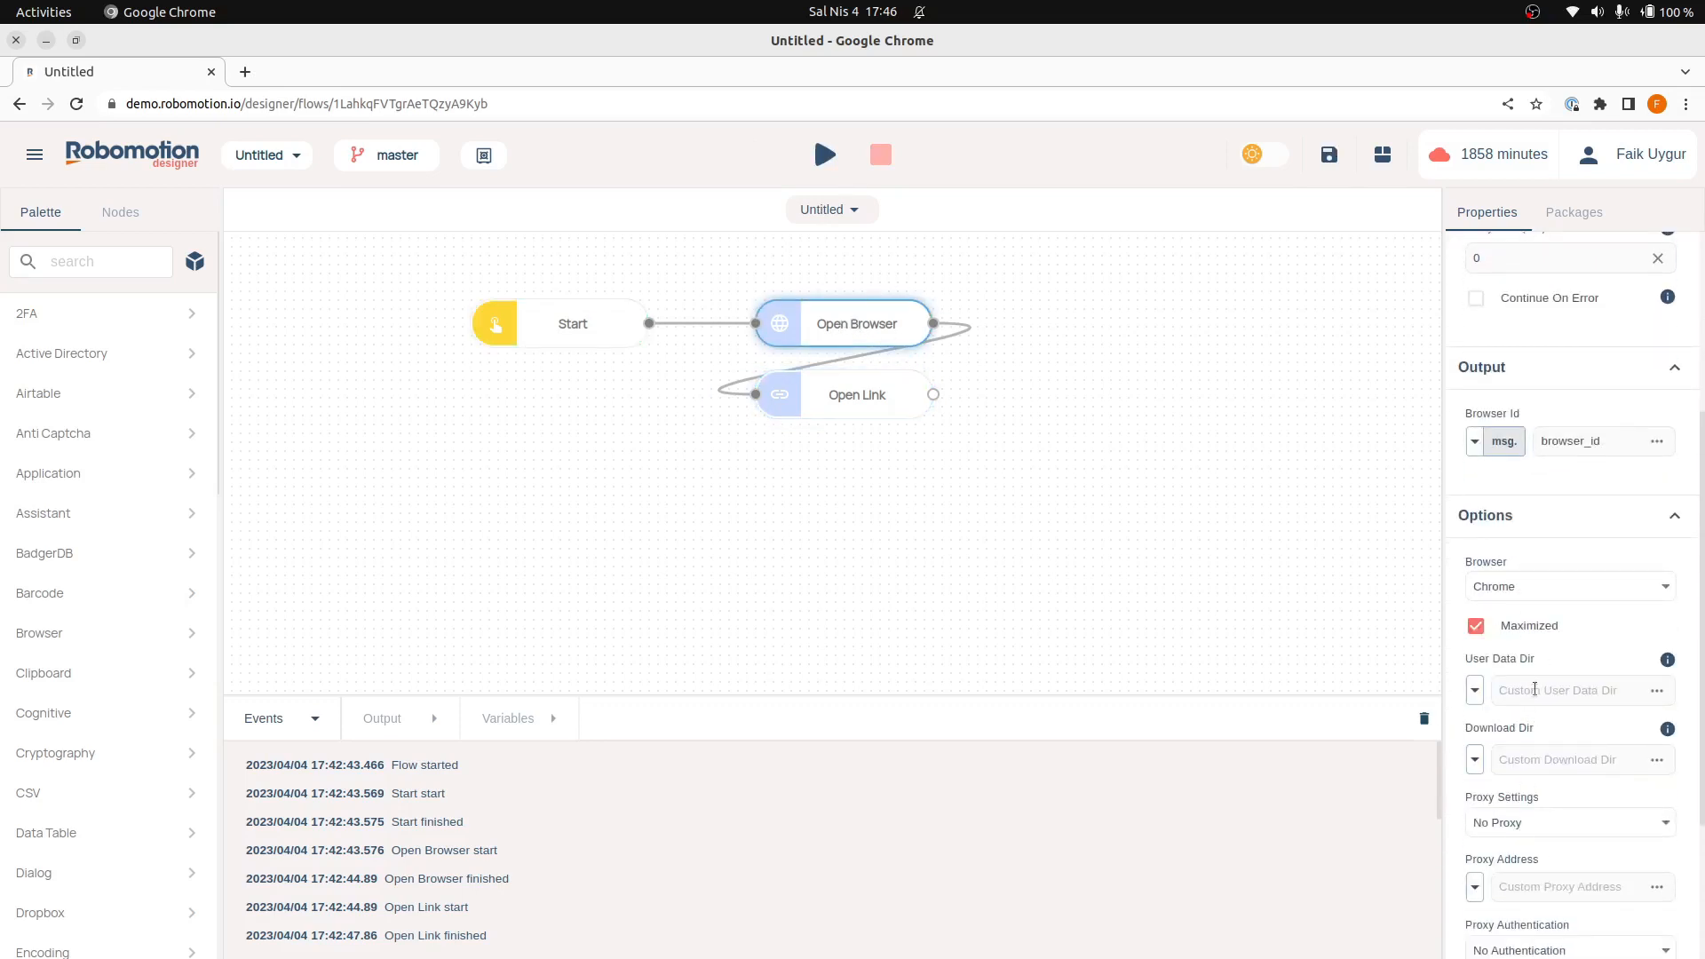
click(1535, 689)
text(/home/faik/profile1)
Check the Open Link node's options, run the flow on the desktop robot Fiddler, and close the launched browser's new tab
click(861, 395)
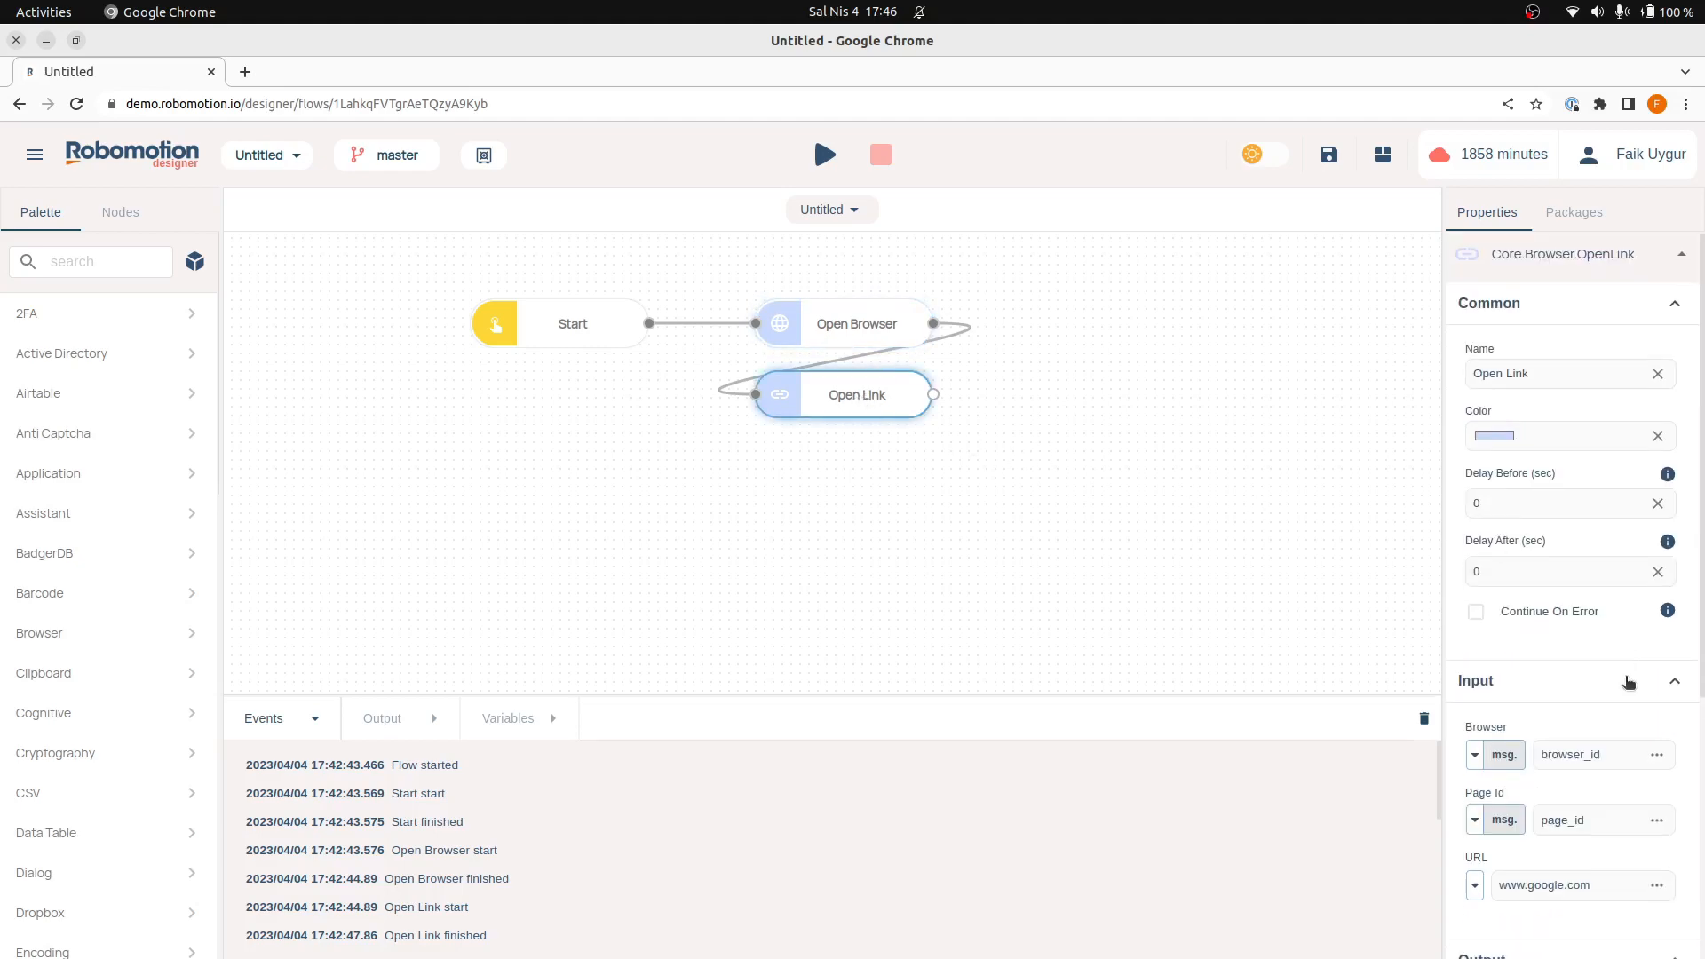
scroll(1627, 711, down, 3)
scroll(1626, 749, down, 1)
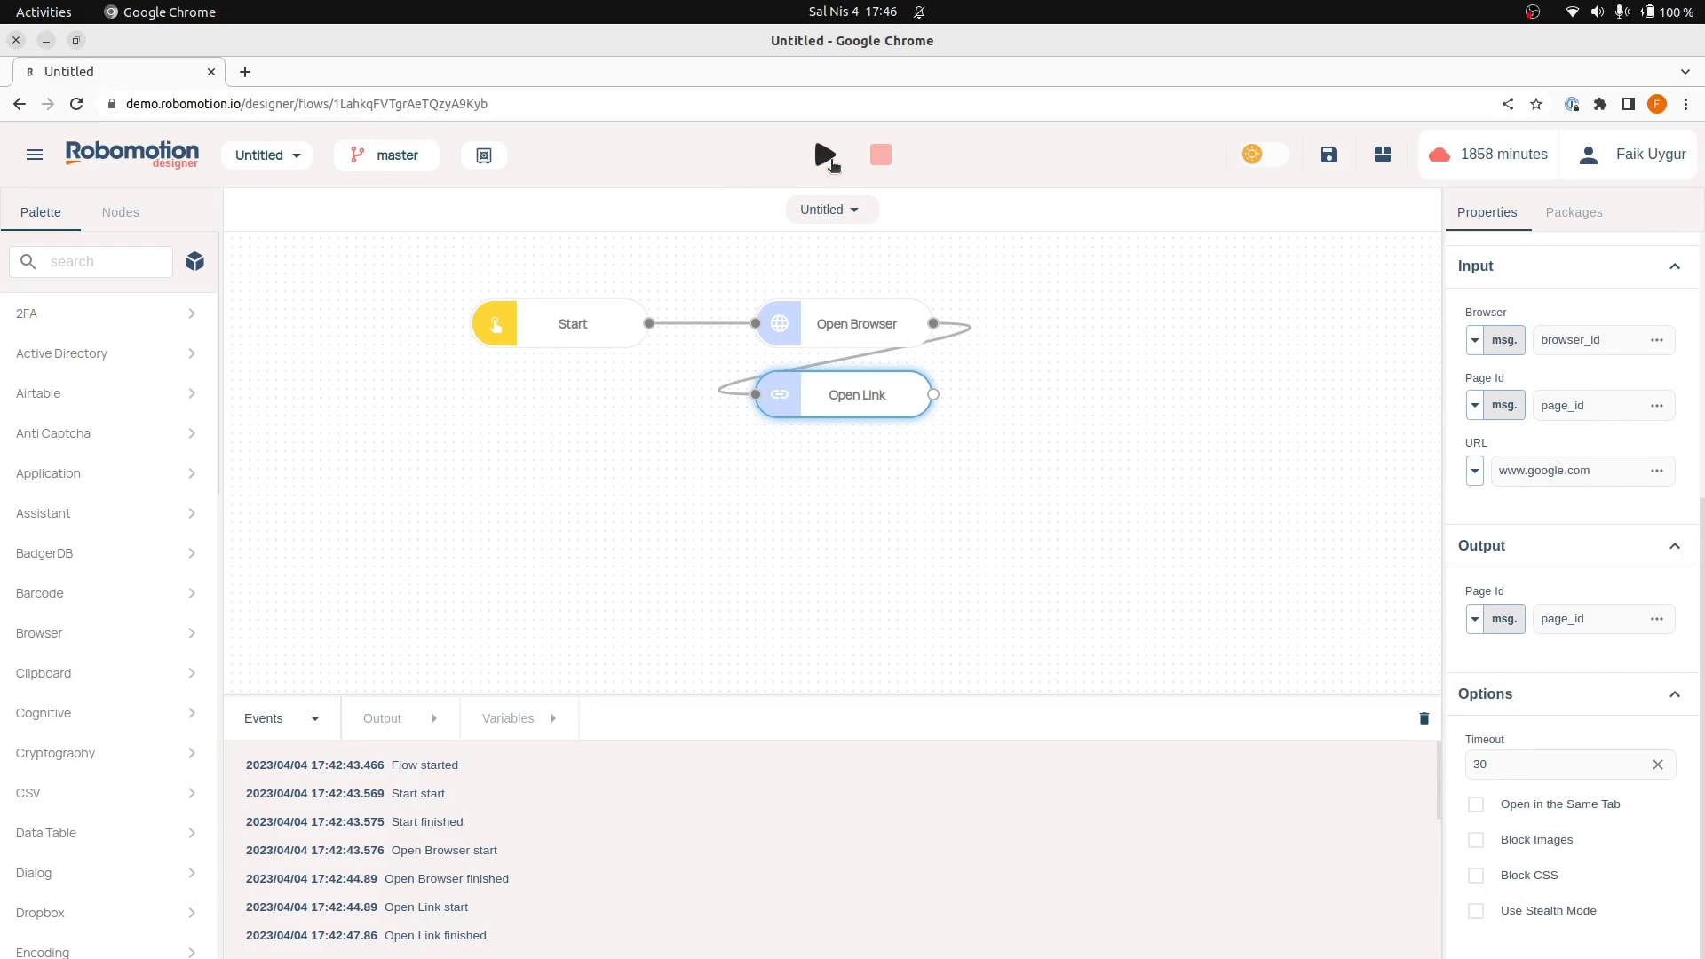
click(825, 154)
click(849, 194)
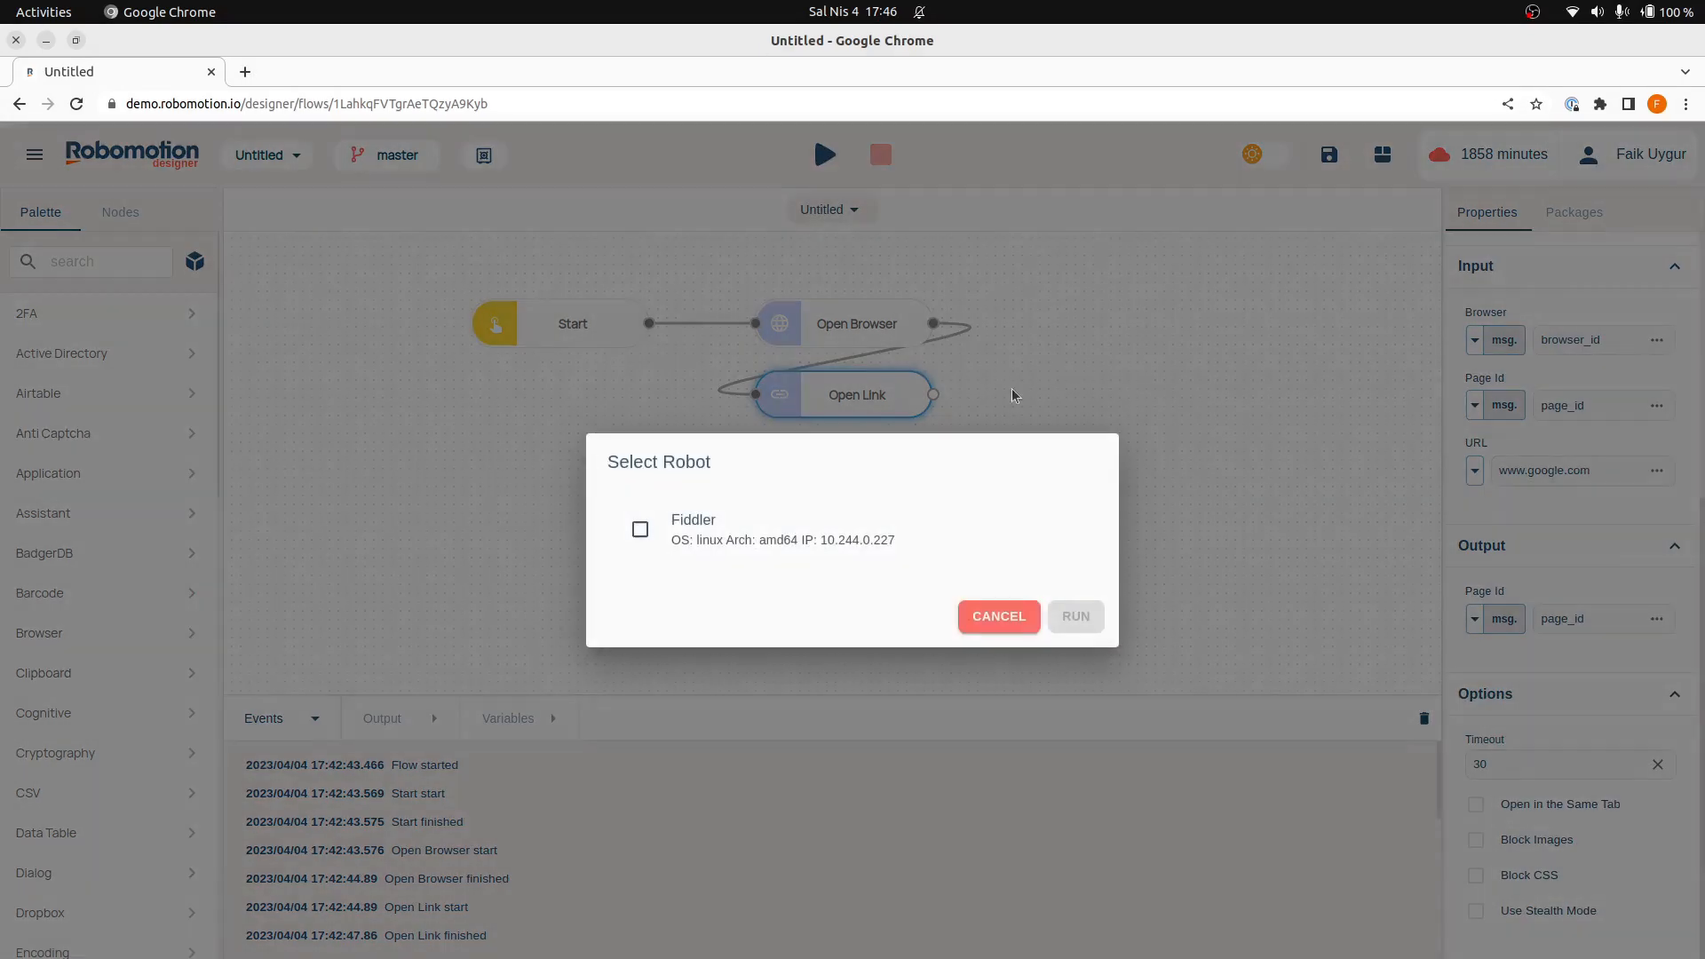
click(845, 552)
click(1067, 622)
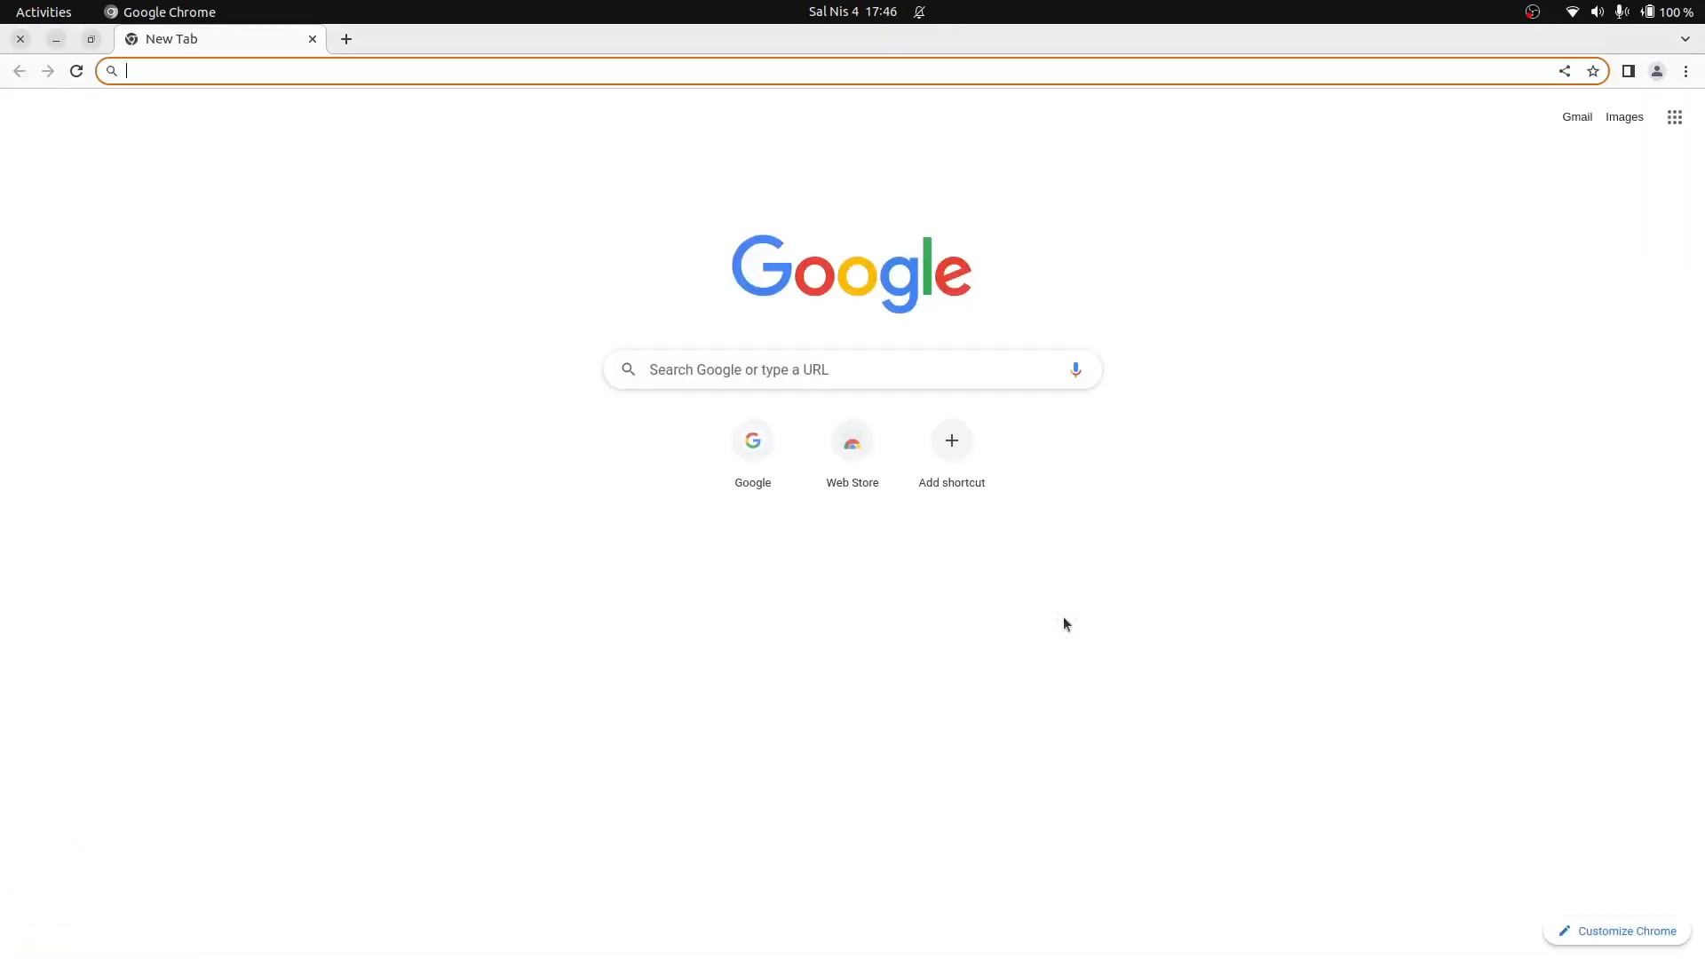
click(312, 40)
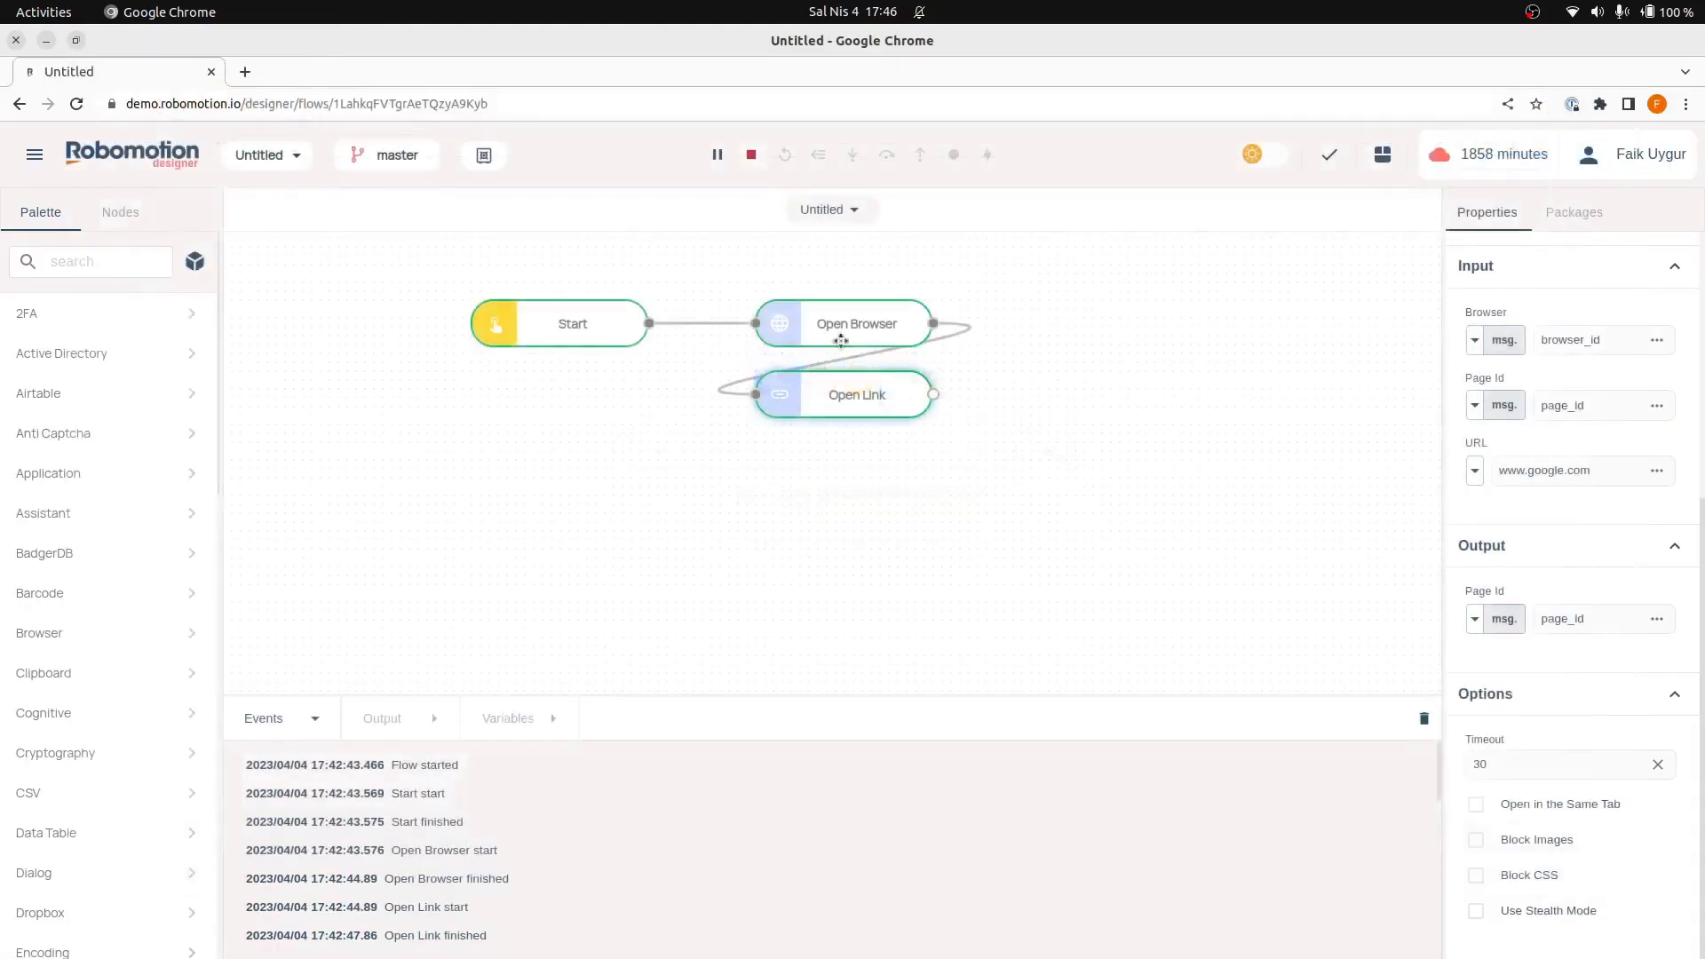
drag(933, 394, 775, 461)
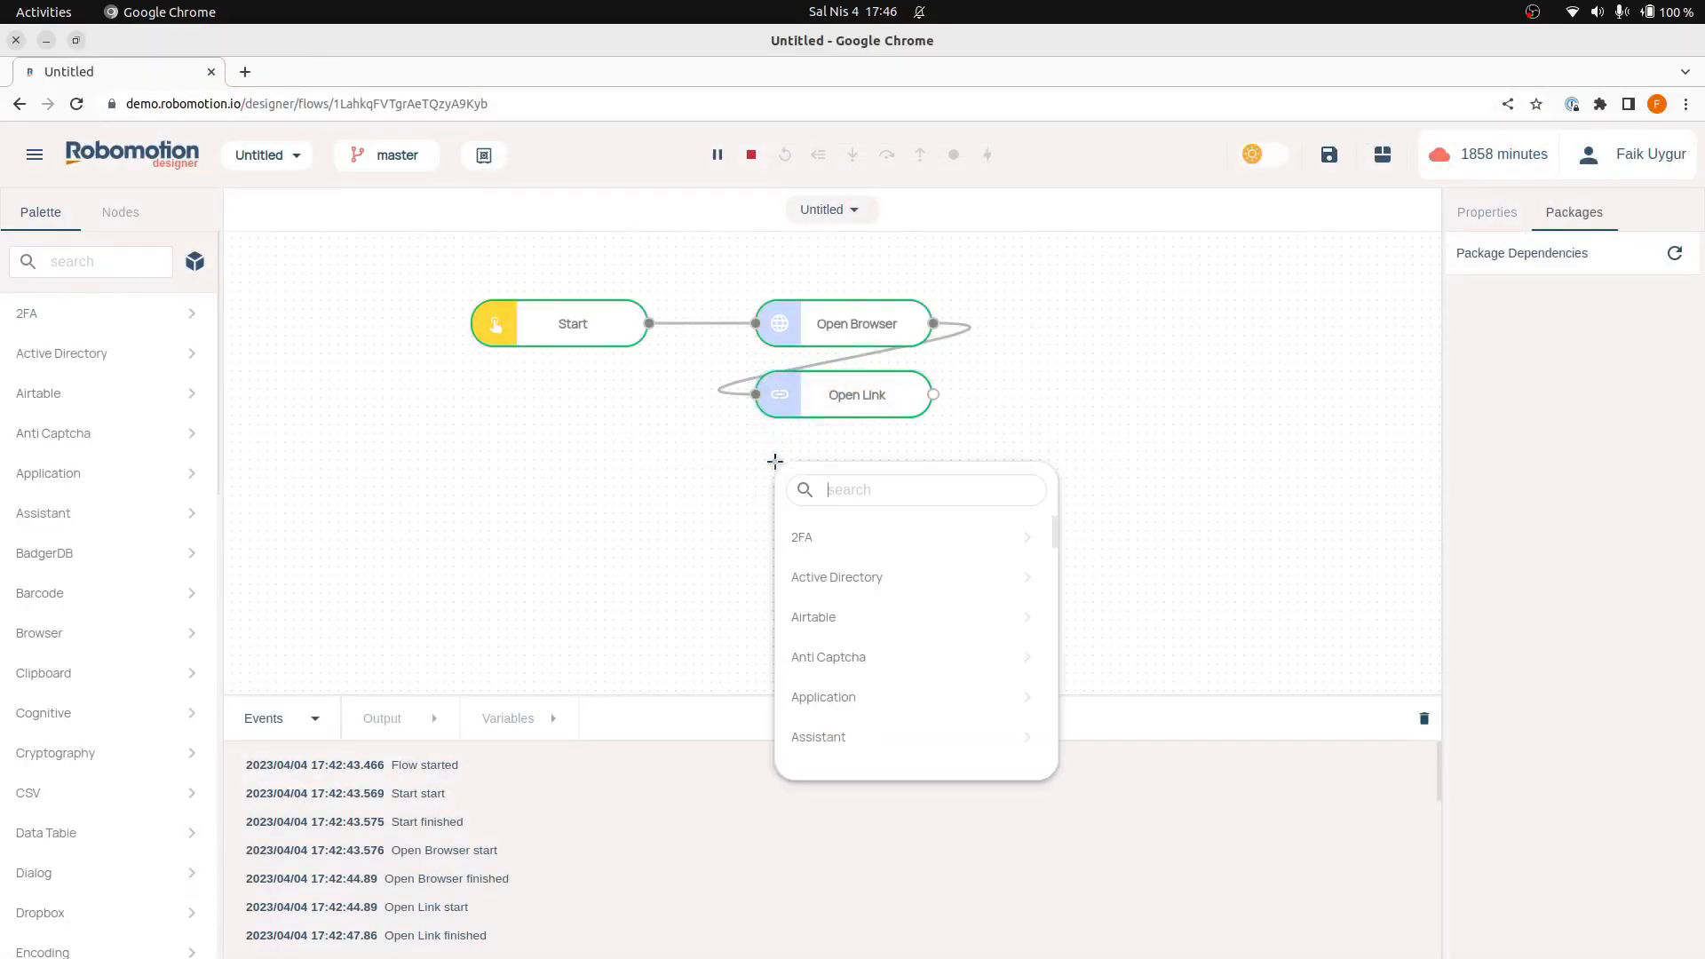
text(open lin)
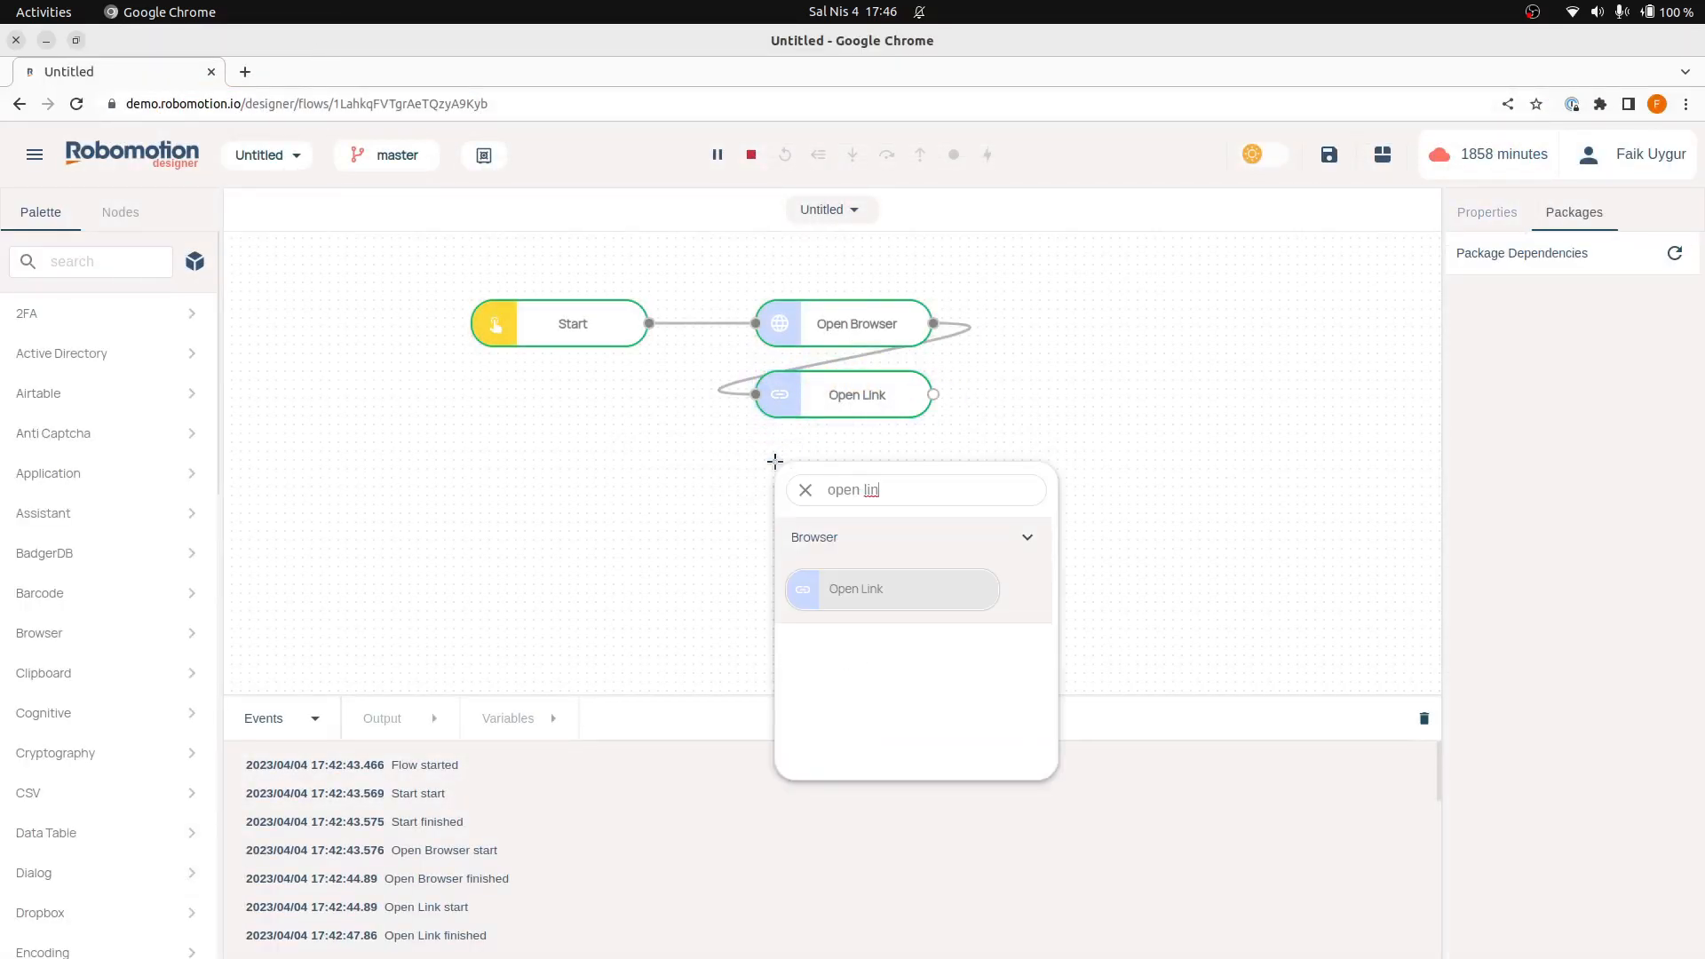
key(Return)
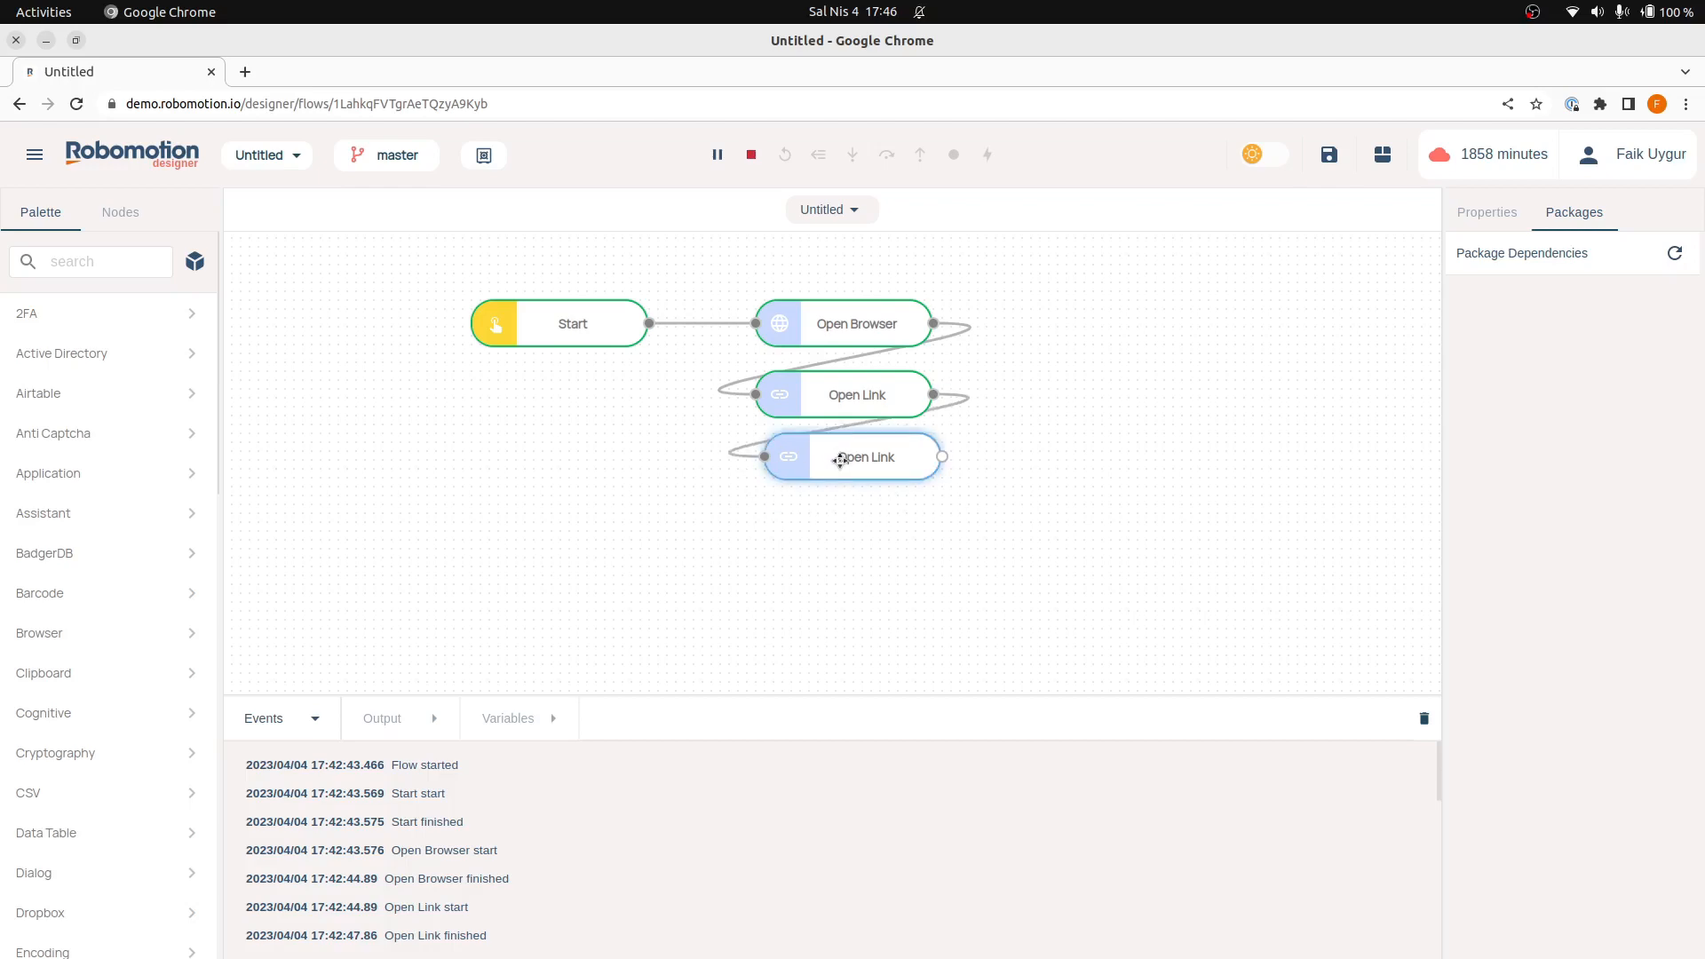
click(841, 460)
click(1577, 888)
text(www.bing.com)
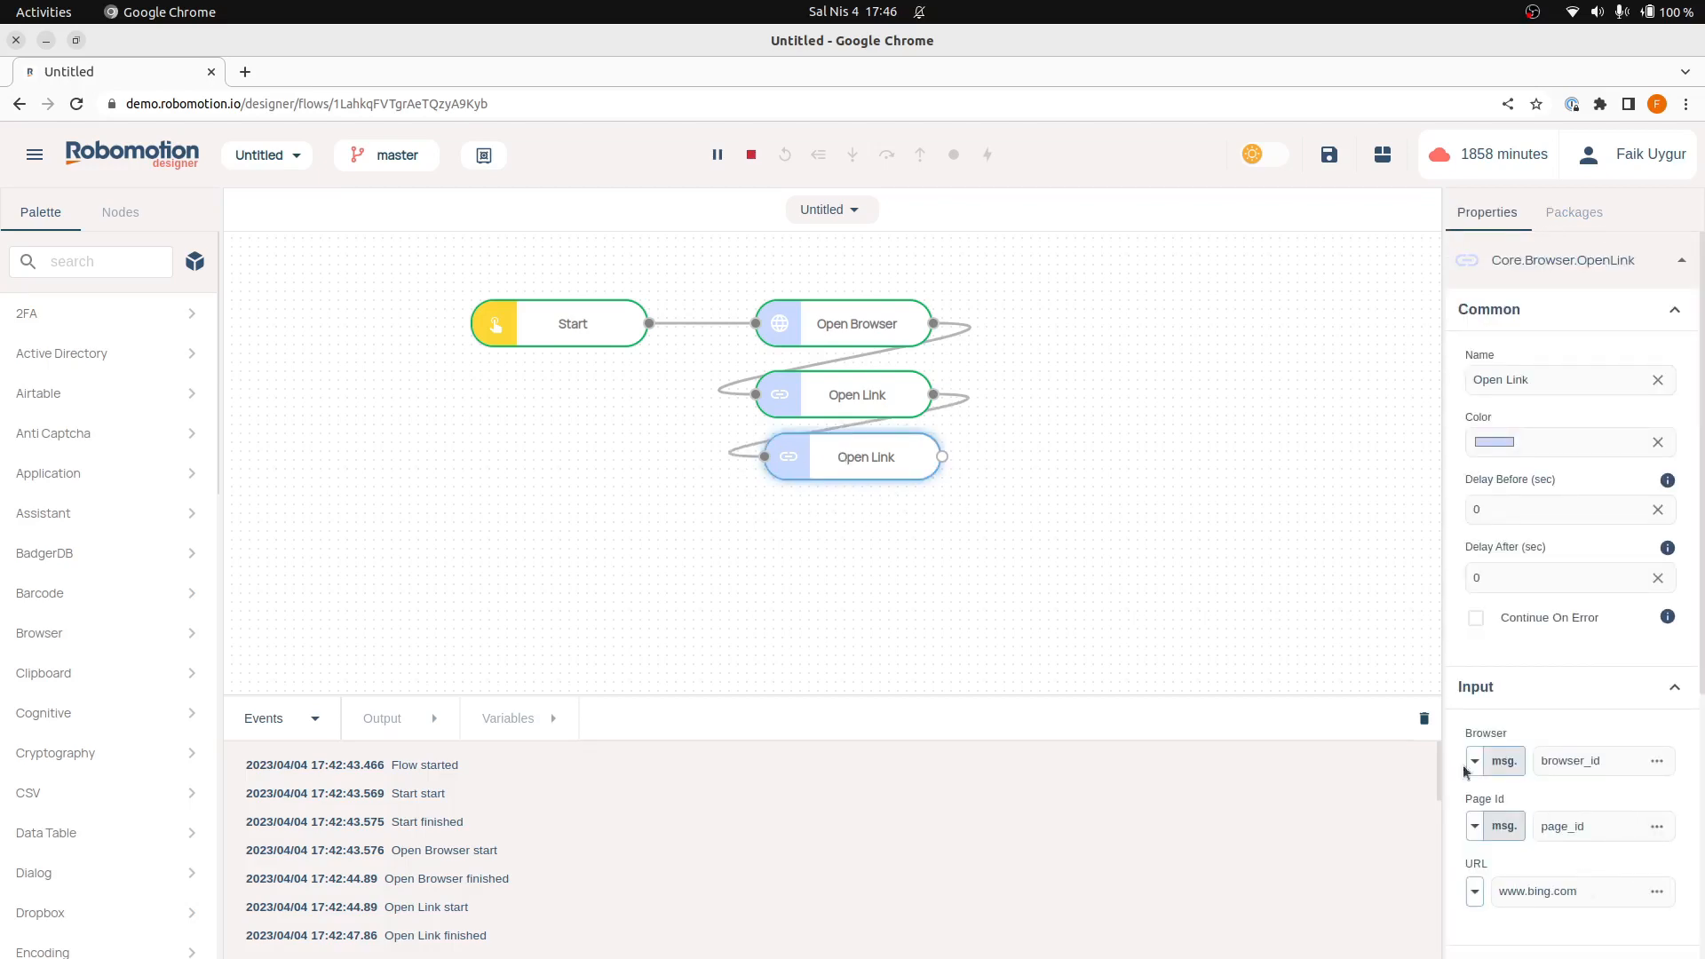
Stop the current run and run the extended flow on the desktop robot Fiddler
click(755, 157)
click(825, 155)
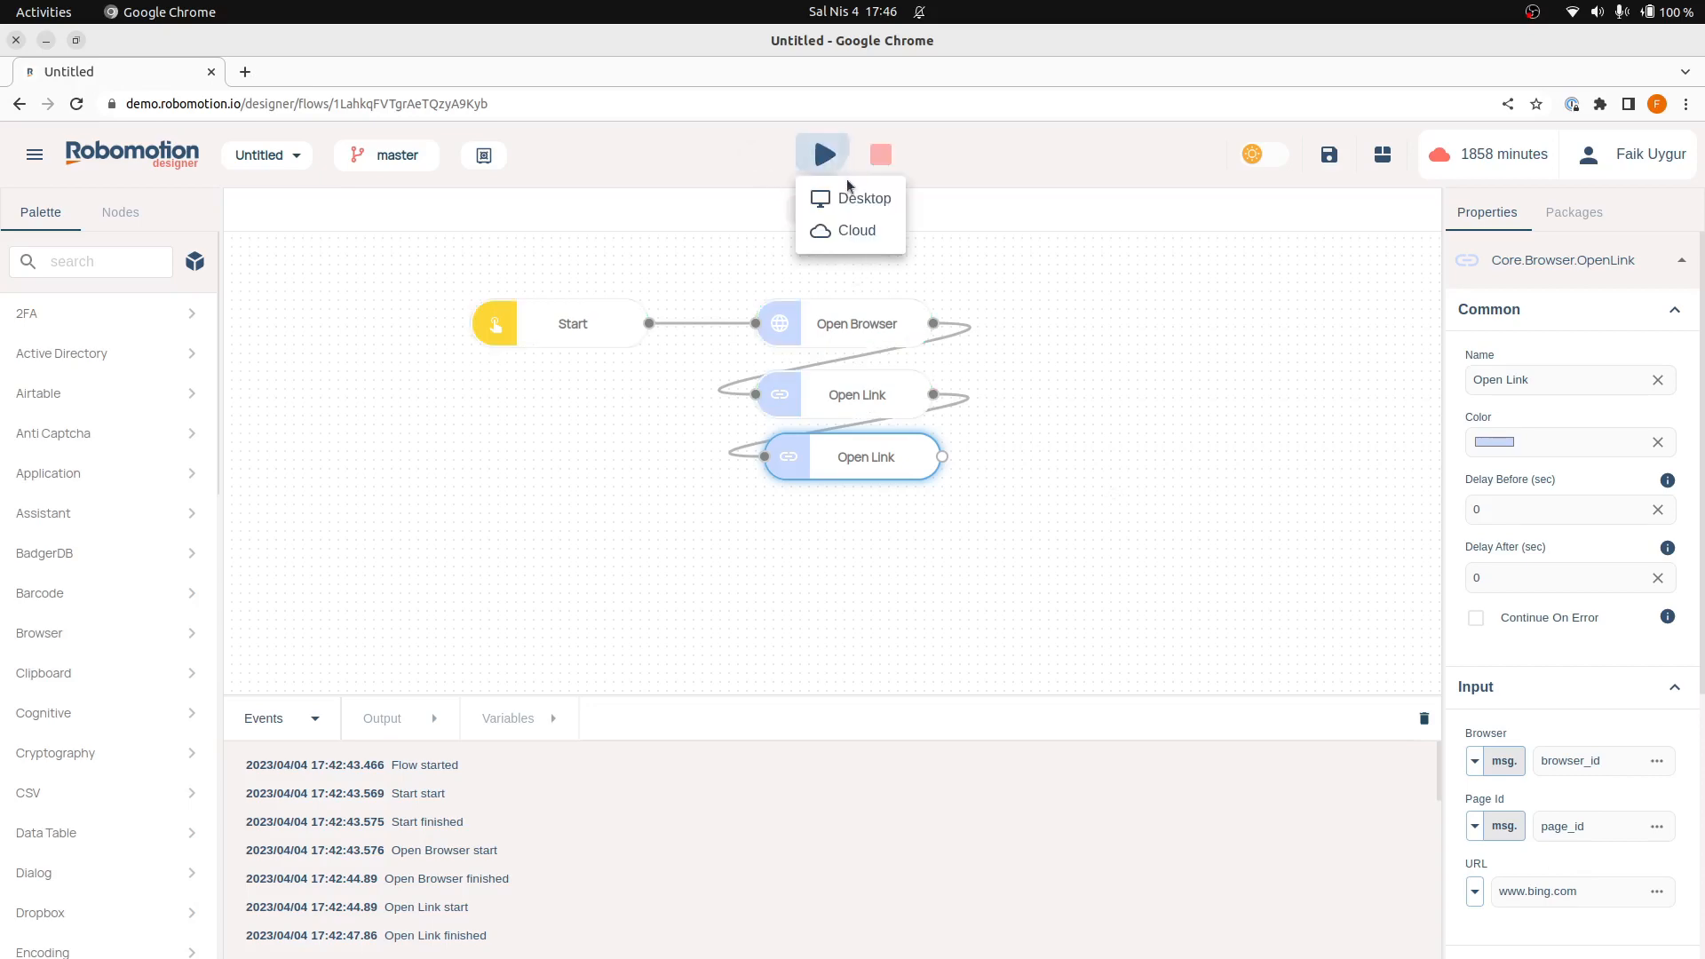
click(865, 230)
click(867, 536)
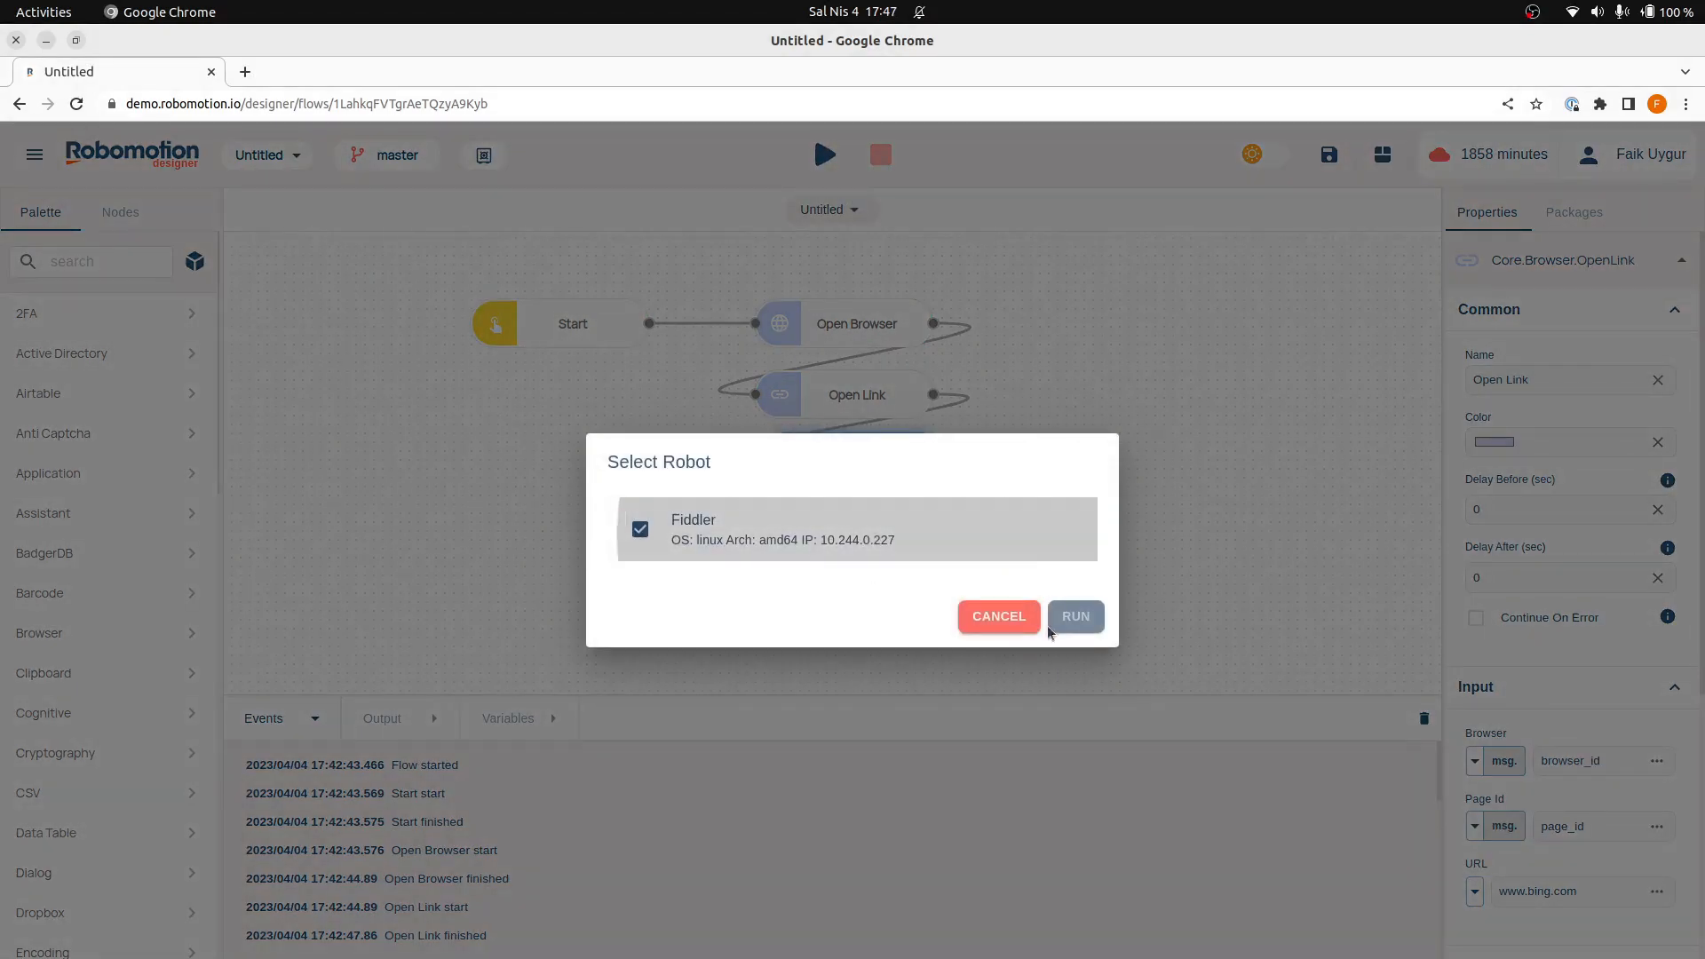
click(1076, 615)
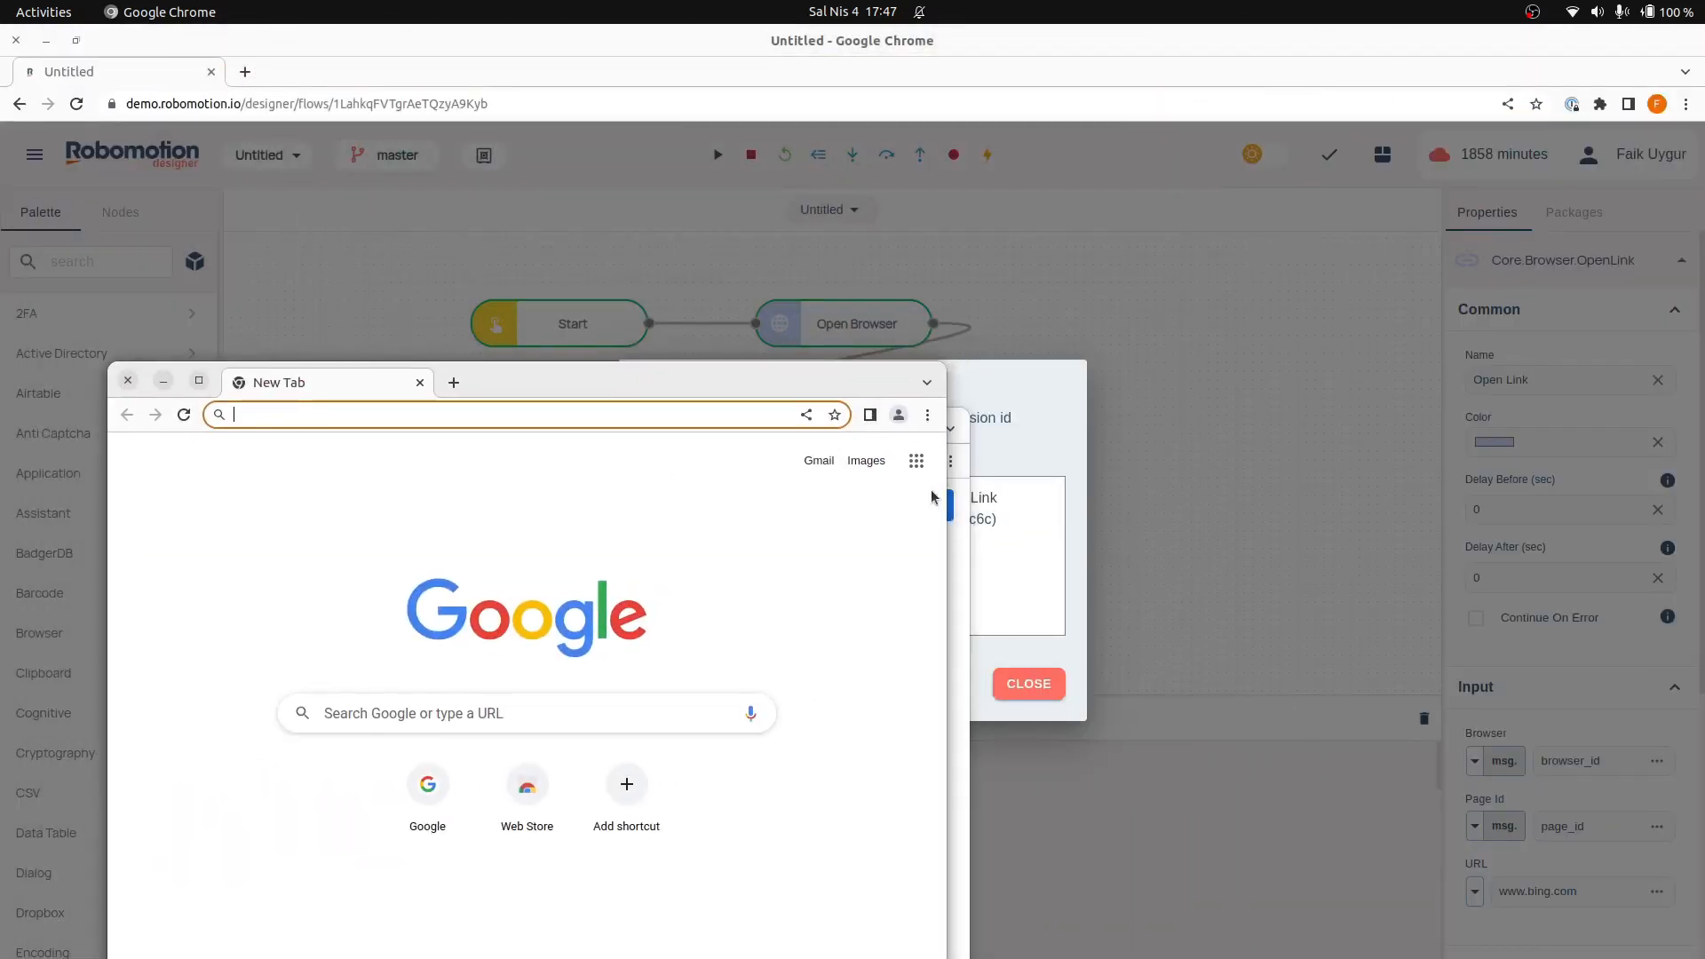
Close both browser windows opened by the flow and dismiss the Unhandled Exception dialog
click(128, 380)
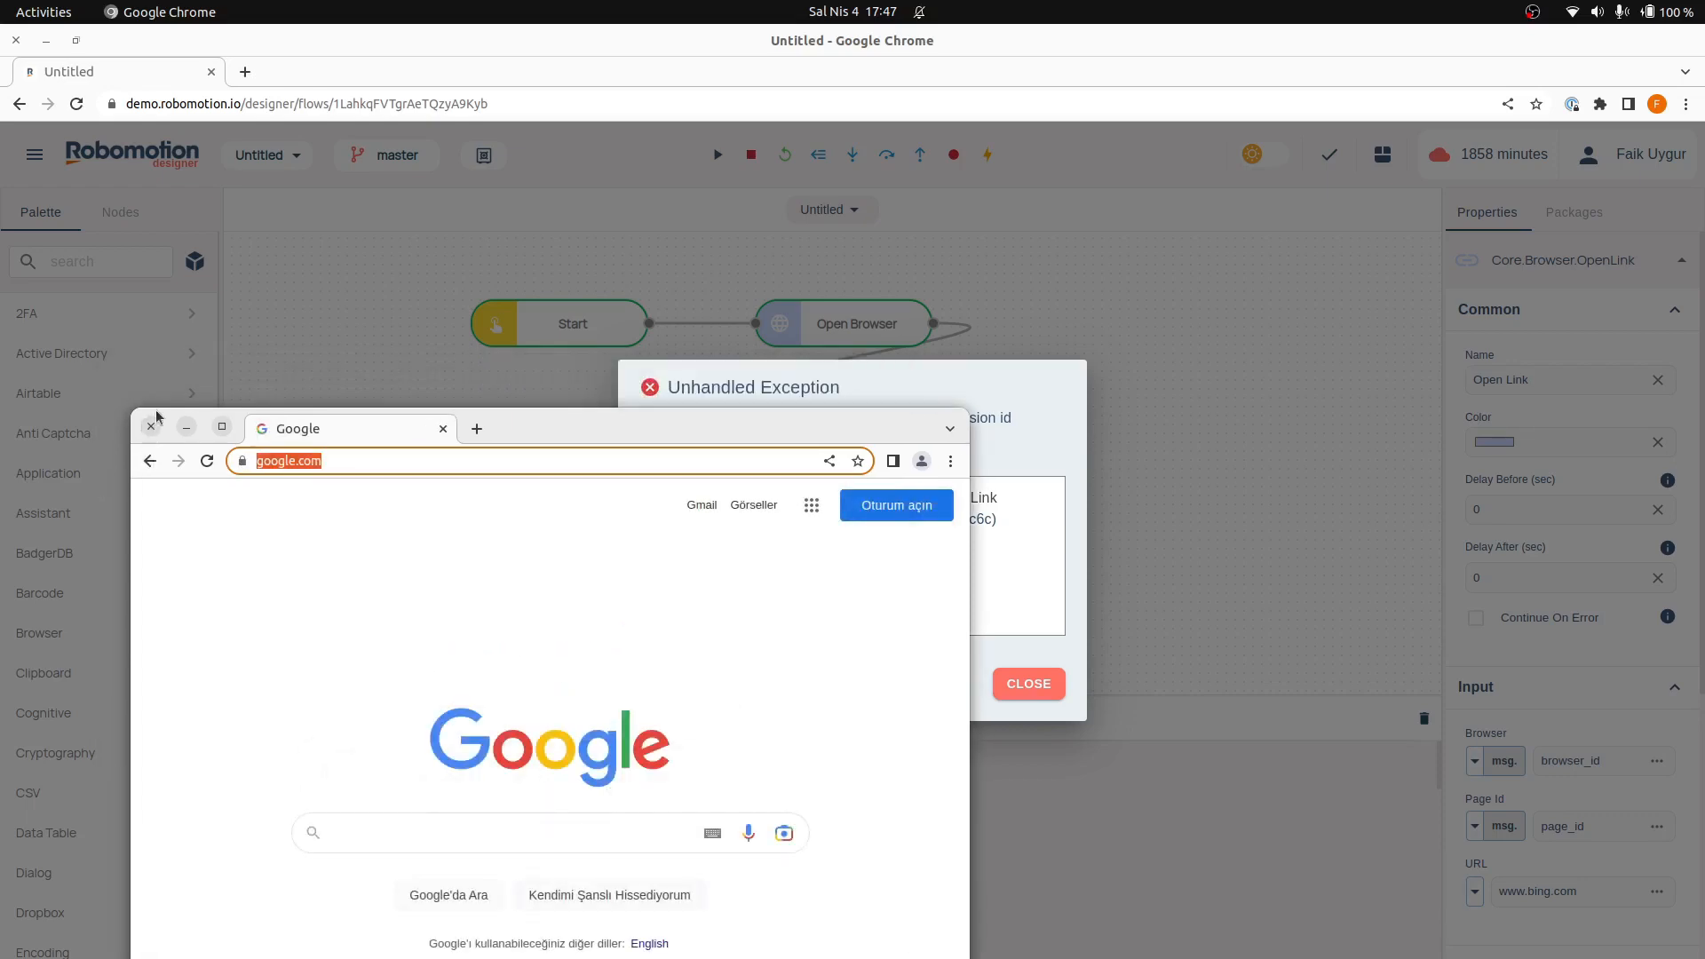
click(152, 428)
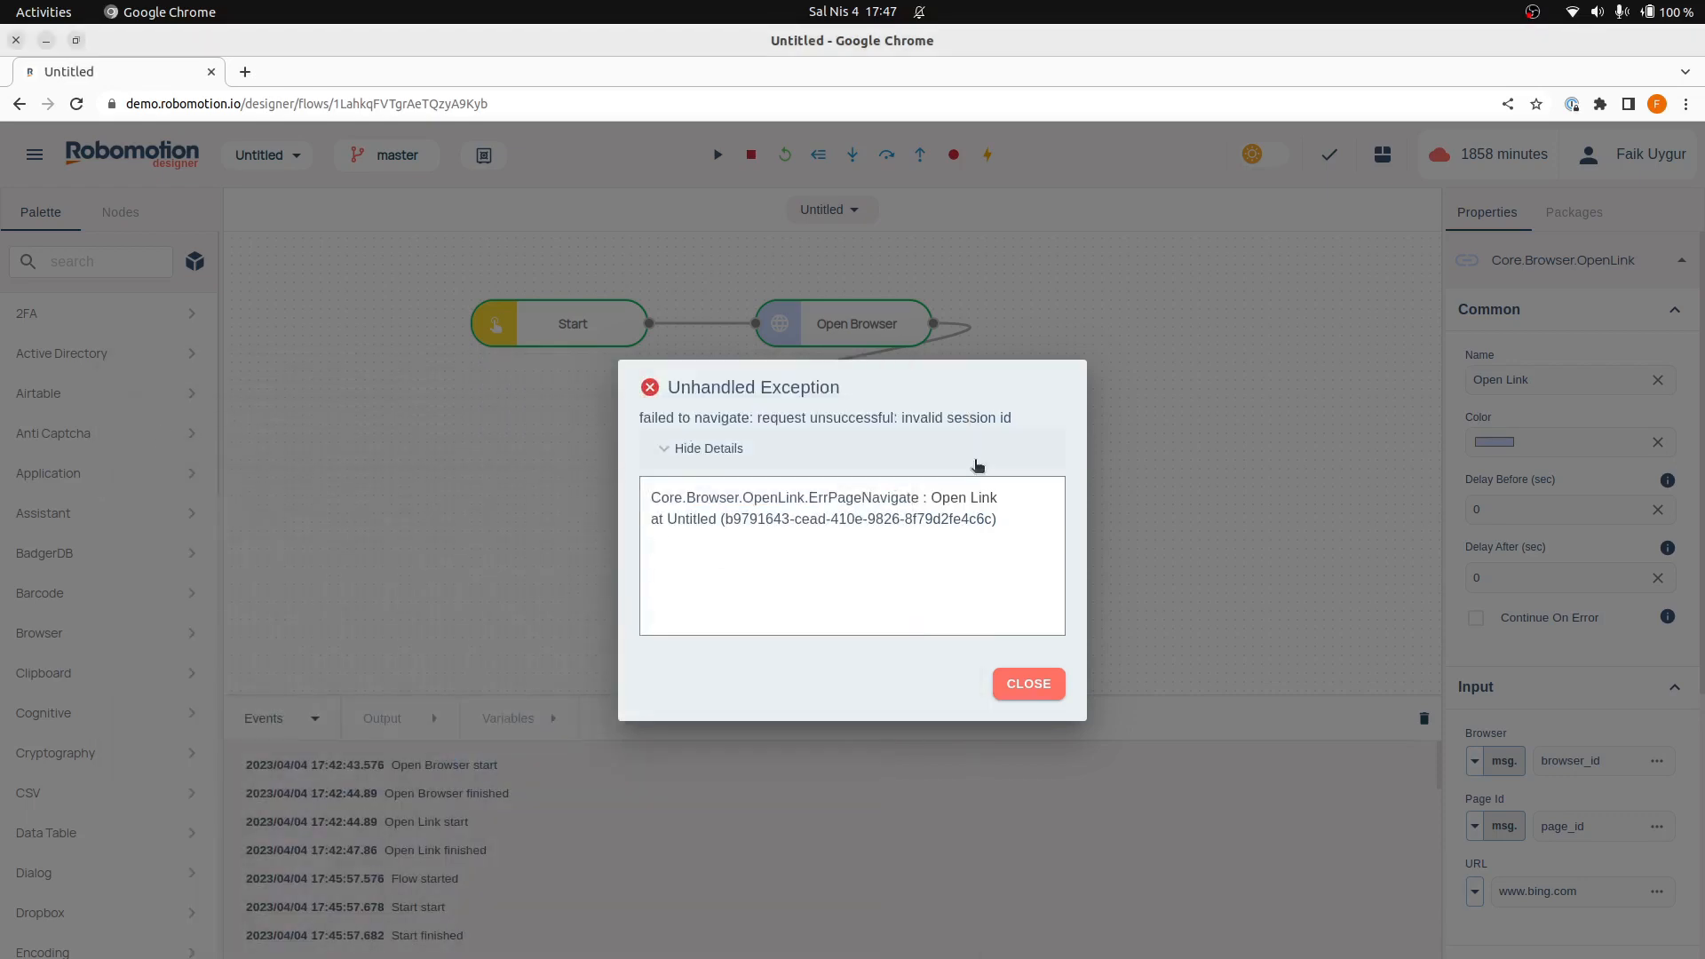
click(1029, 679)
click(1078, 472)
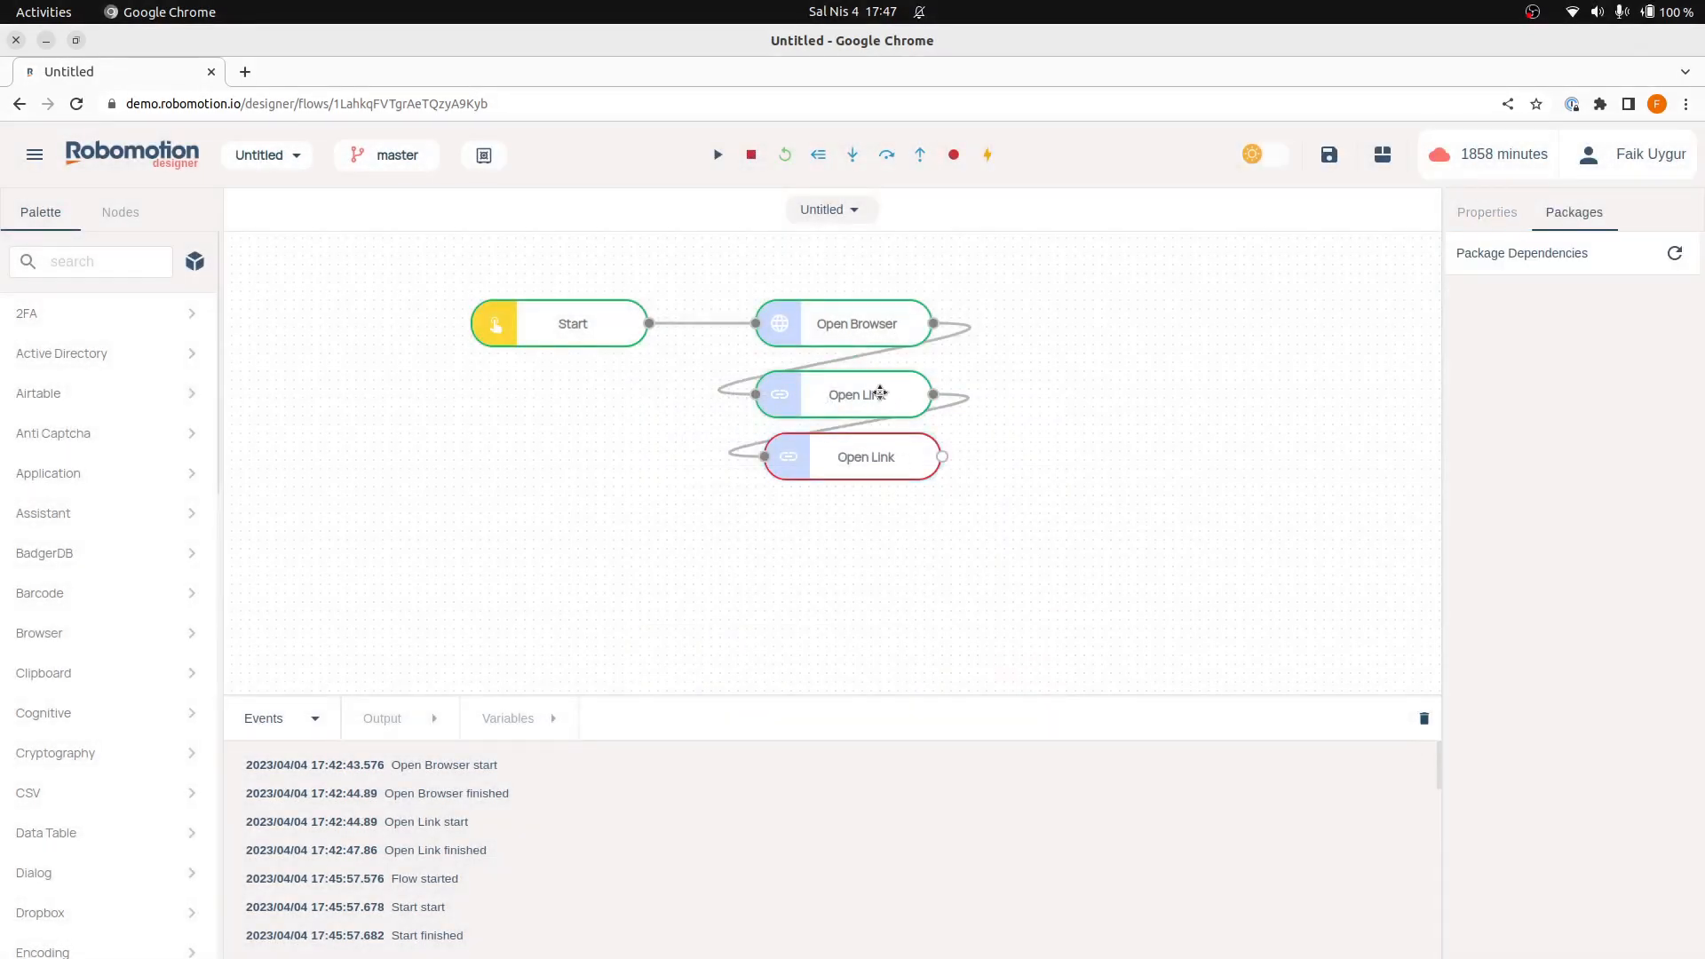
click(876, 393)
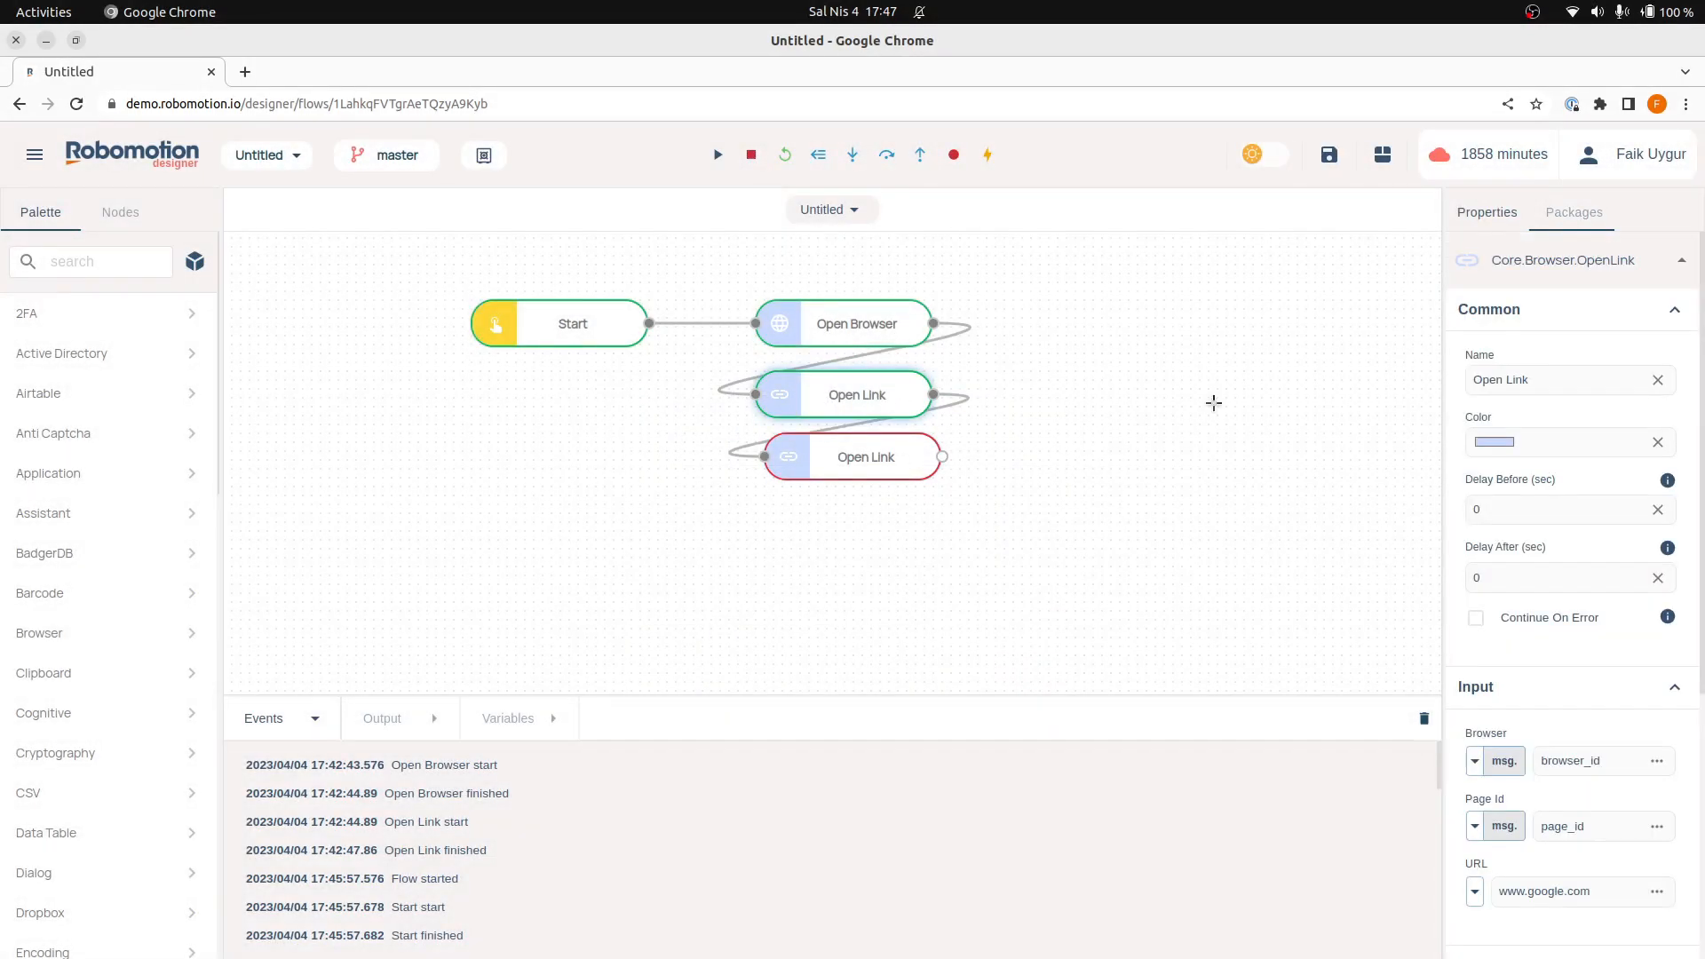
click(867, 457)
scroll(1568, 856, down, 3)
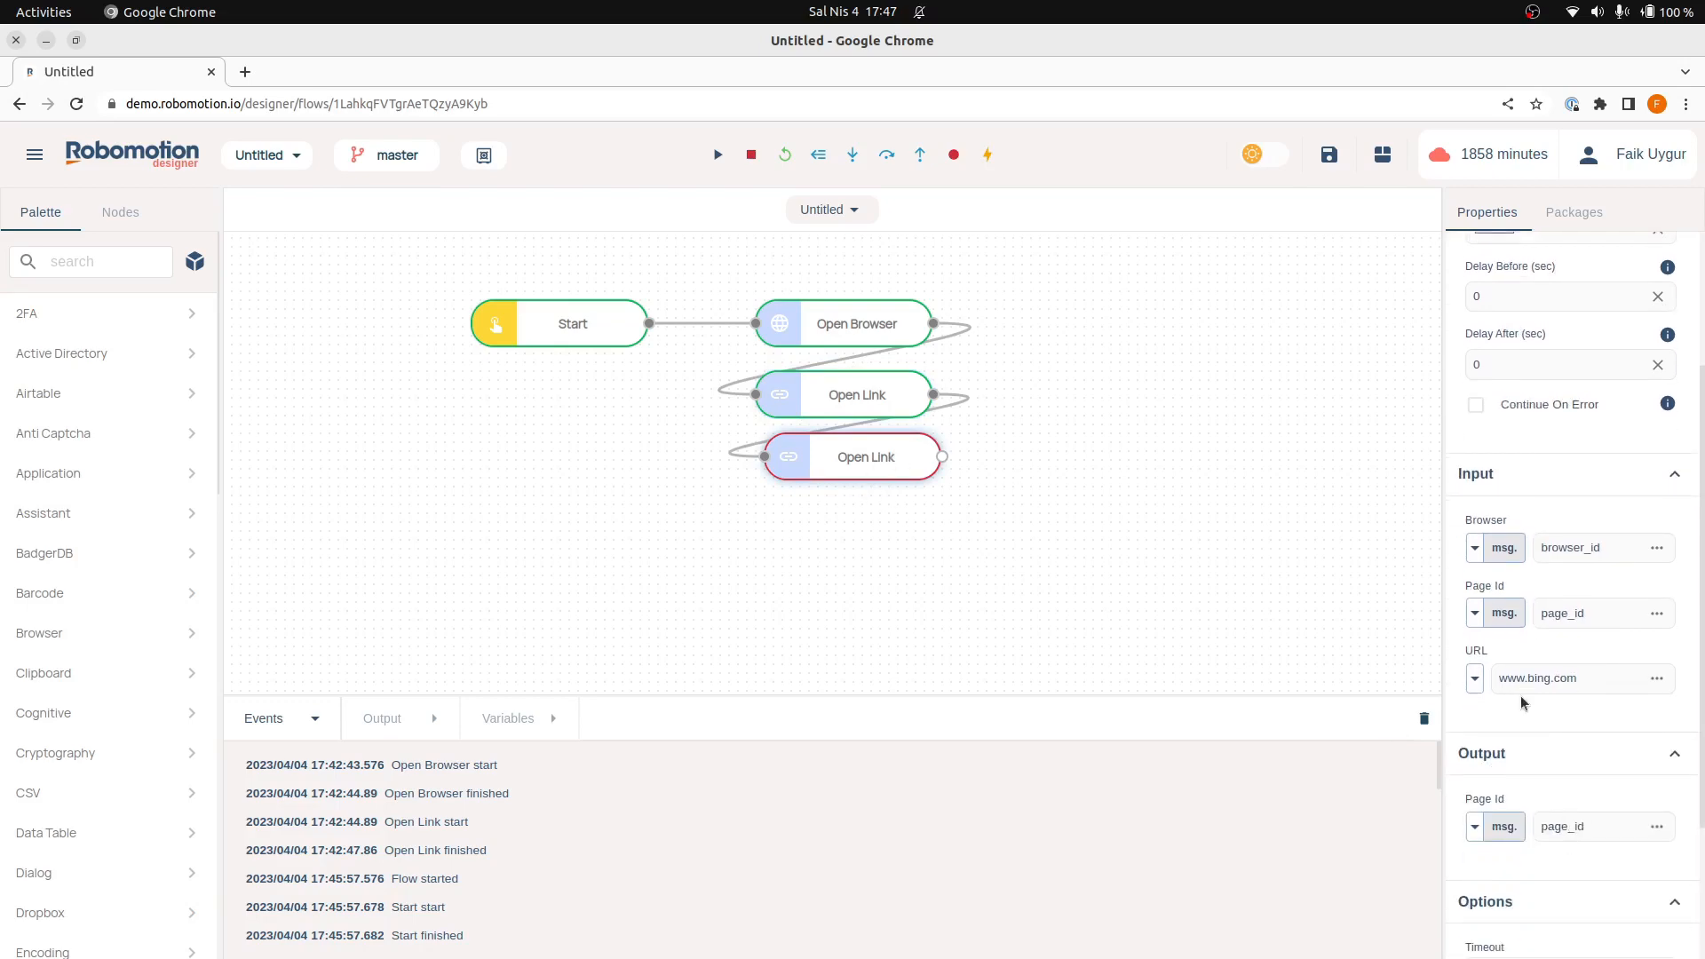
scroll(1161, 518, down, 1)
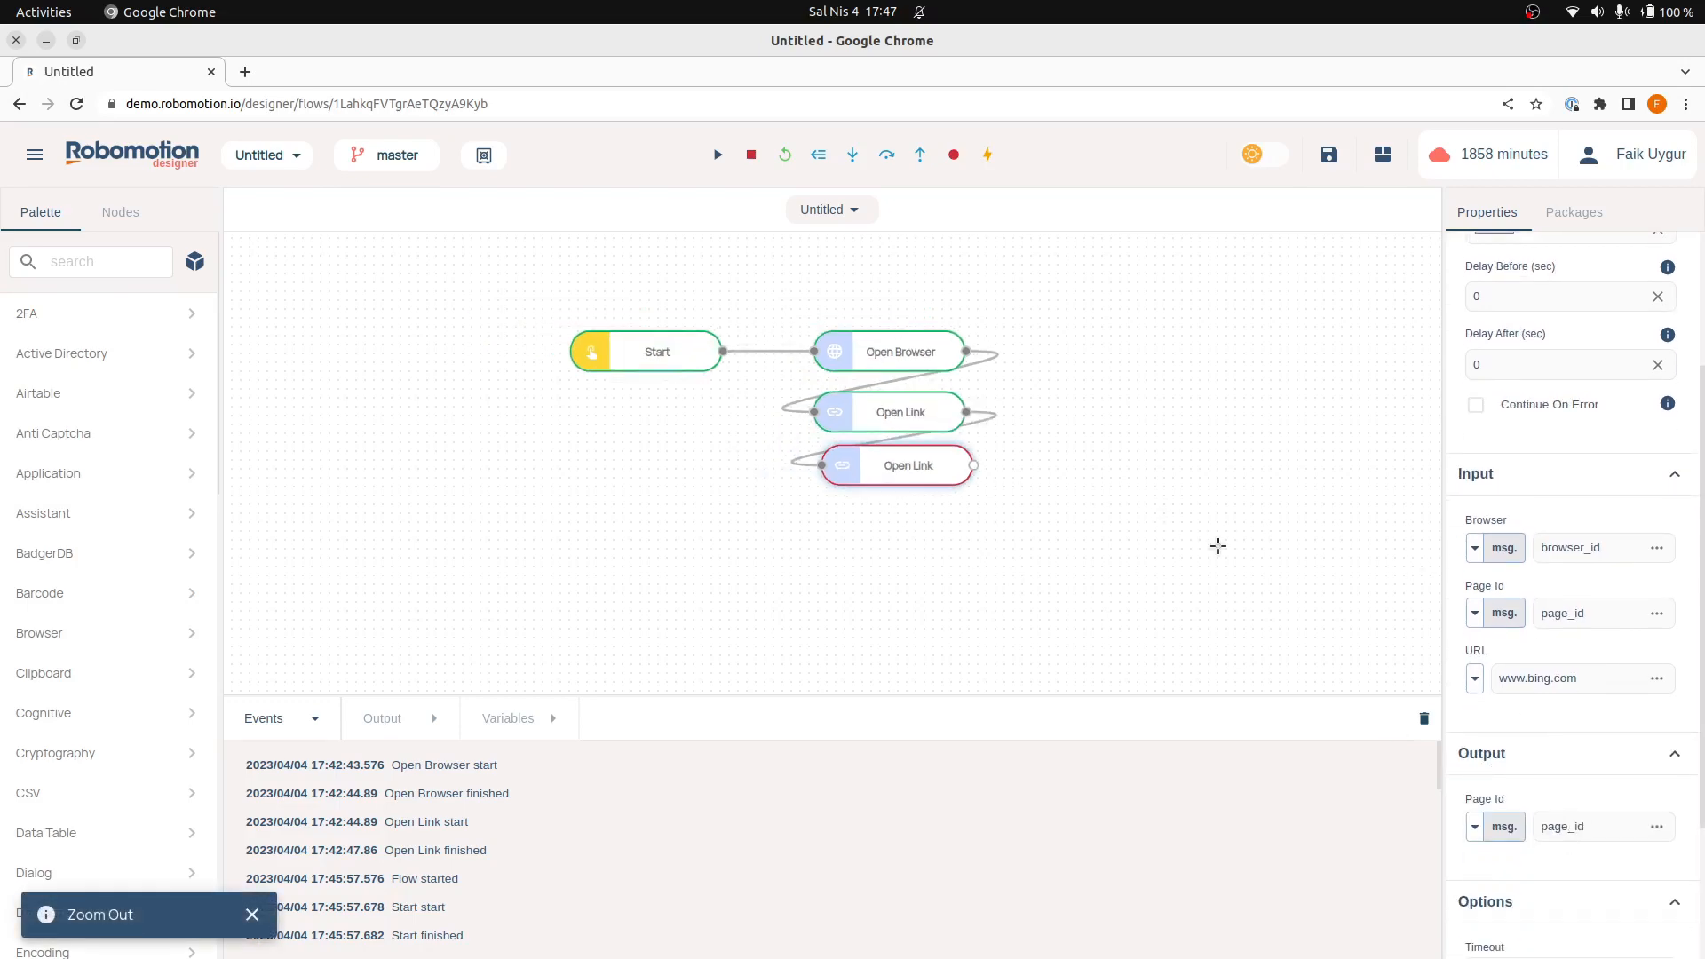
scroll(969, 493, up, 1)
scroll(1639, 715, down, 2)
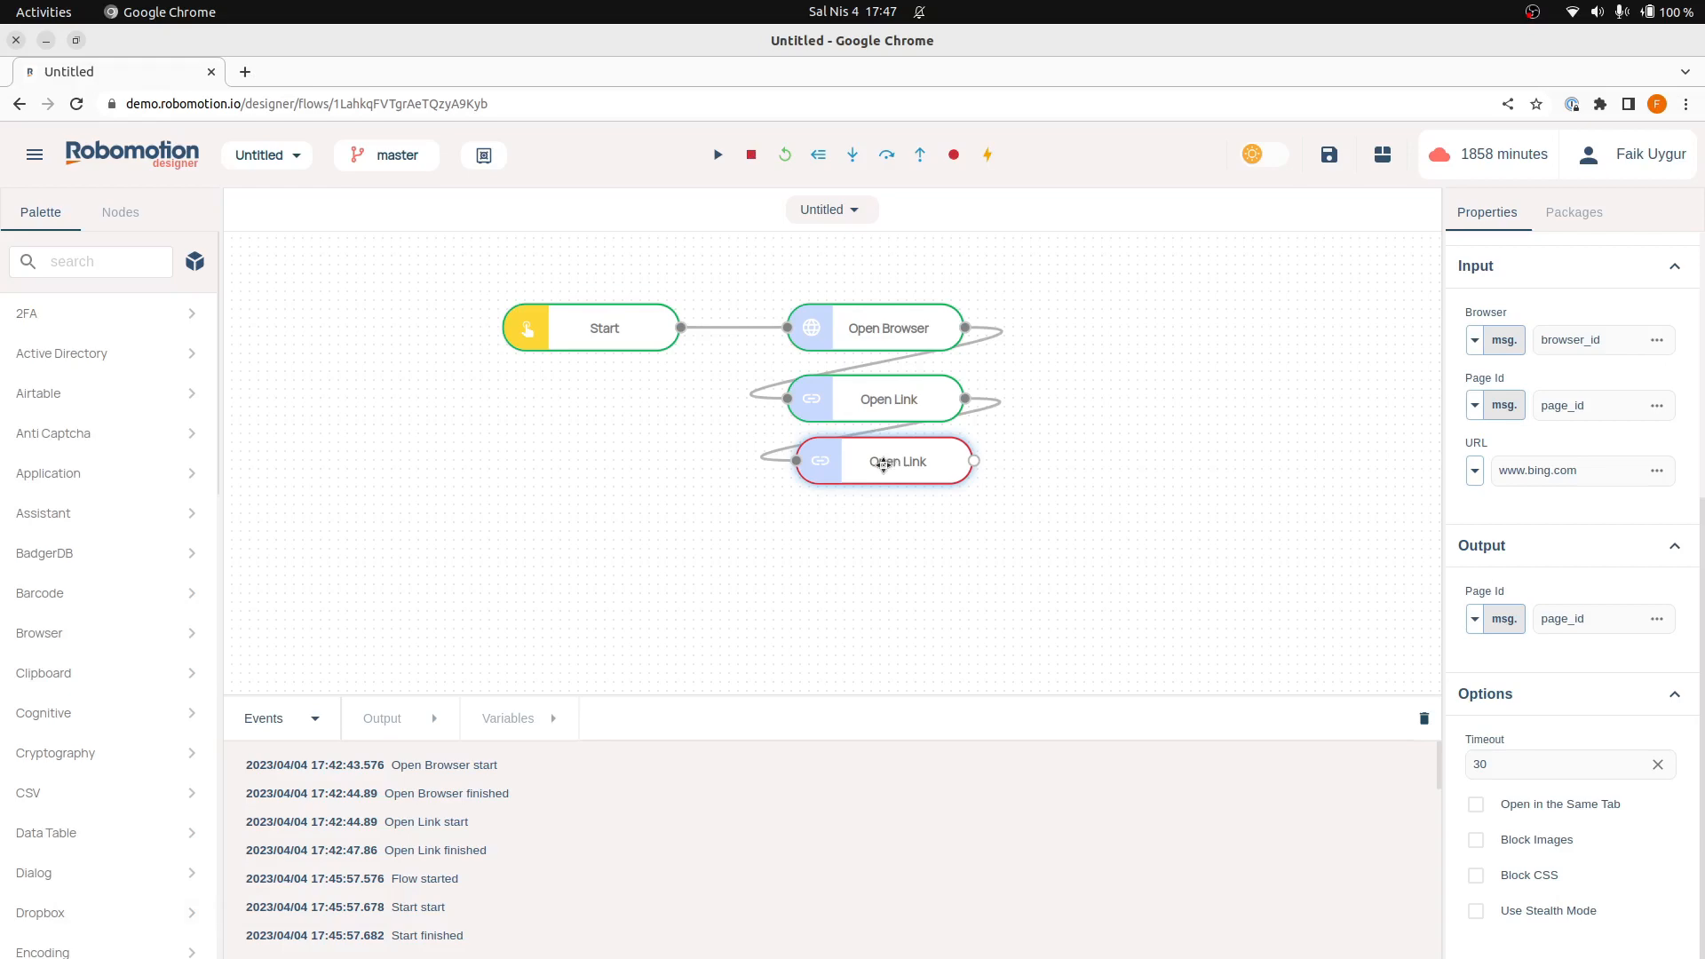
drag(883, 463, 874, 477)
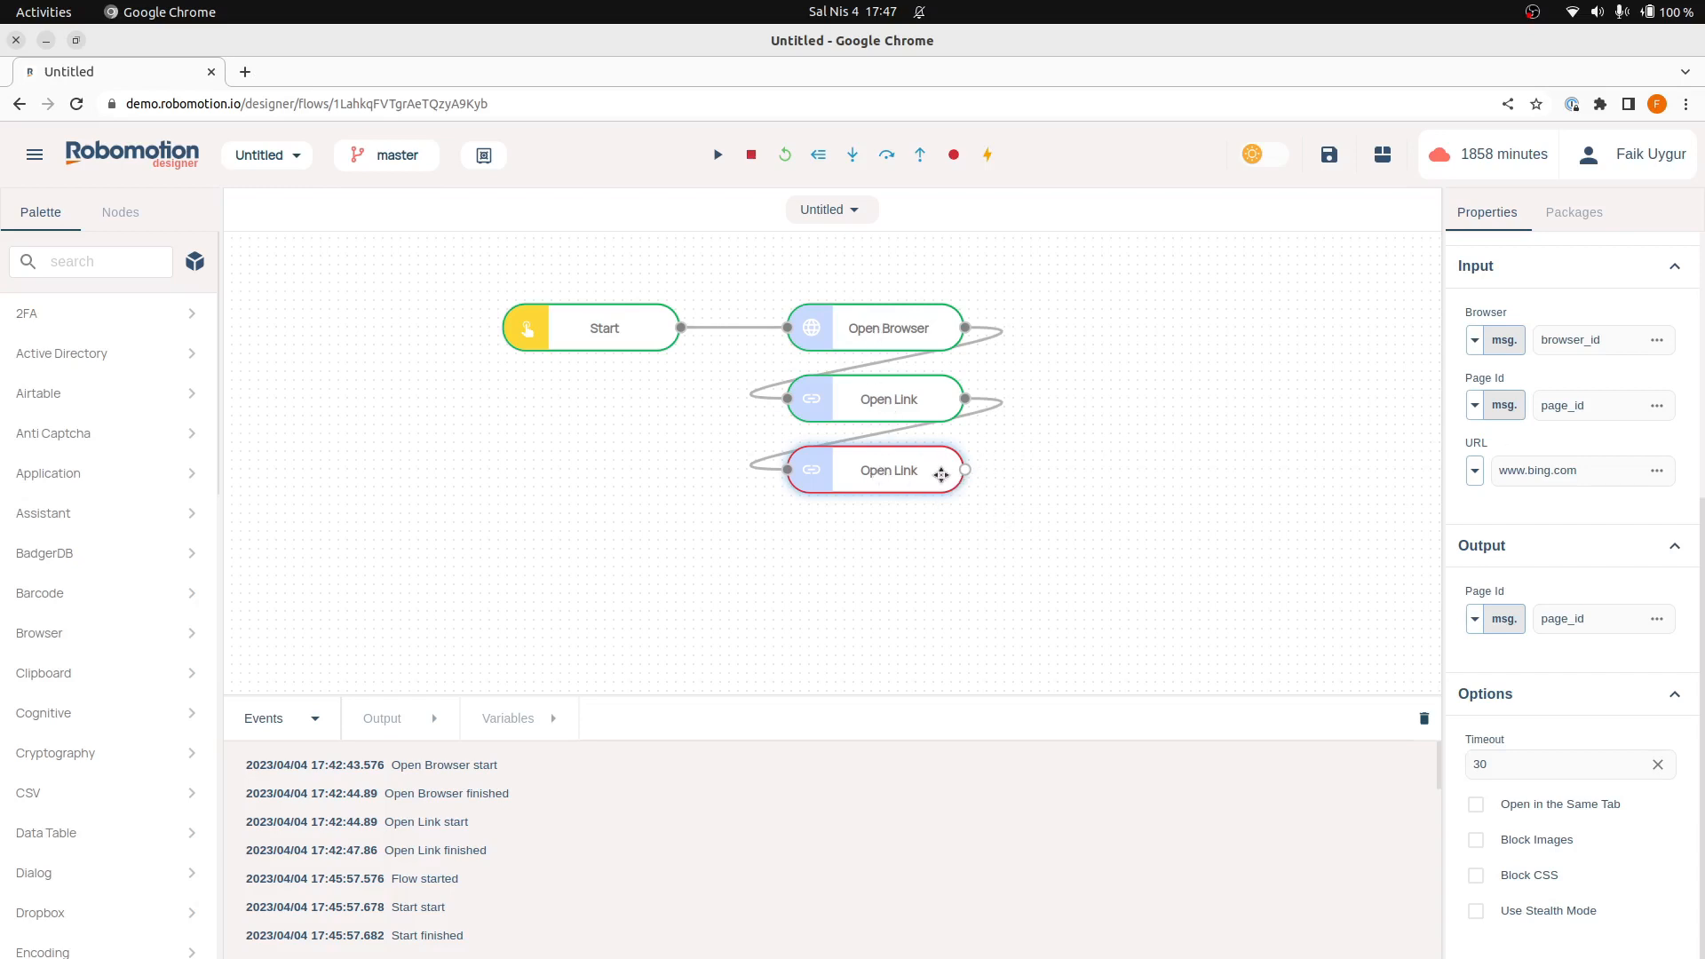
click(1475, 810)
click(884, 392)
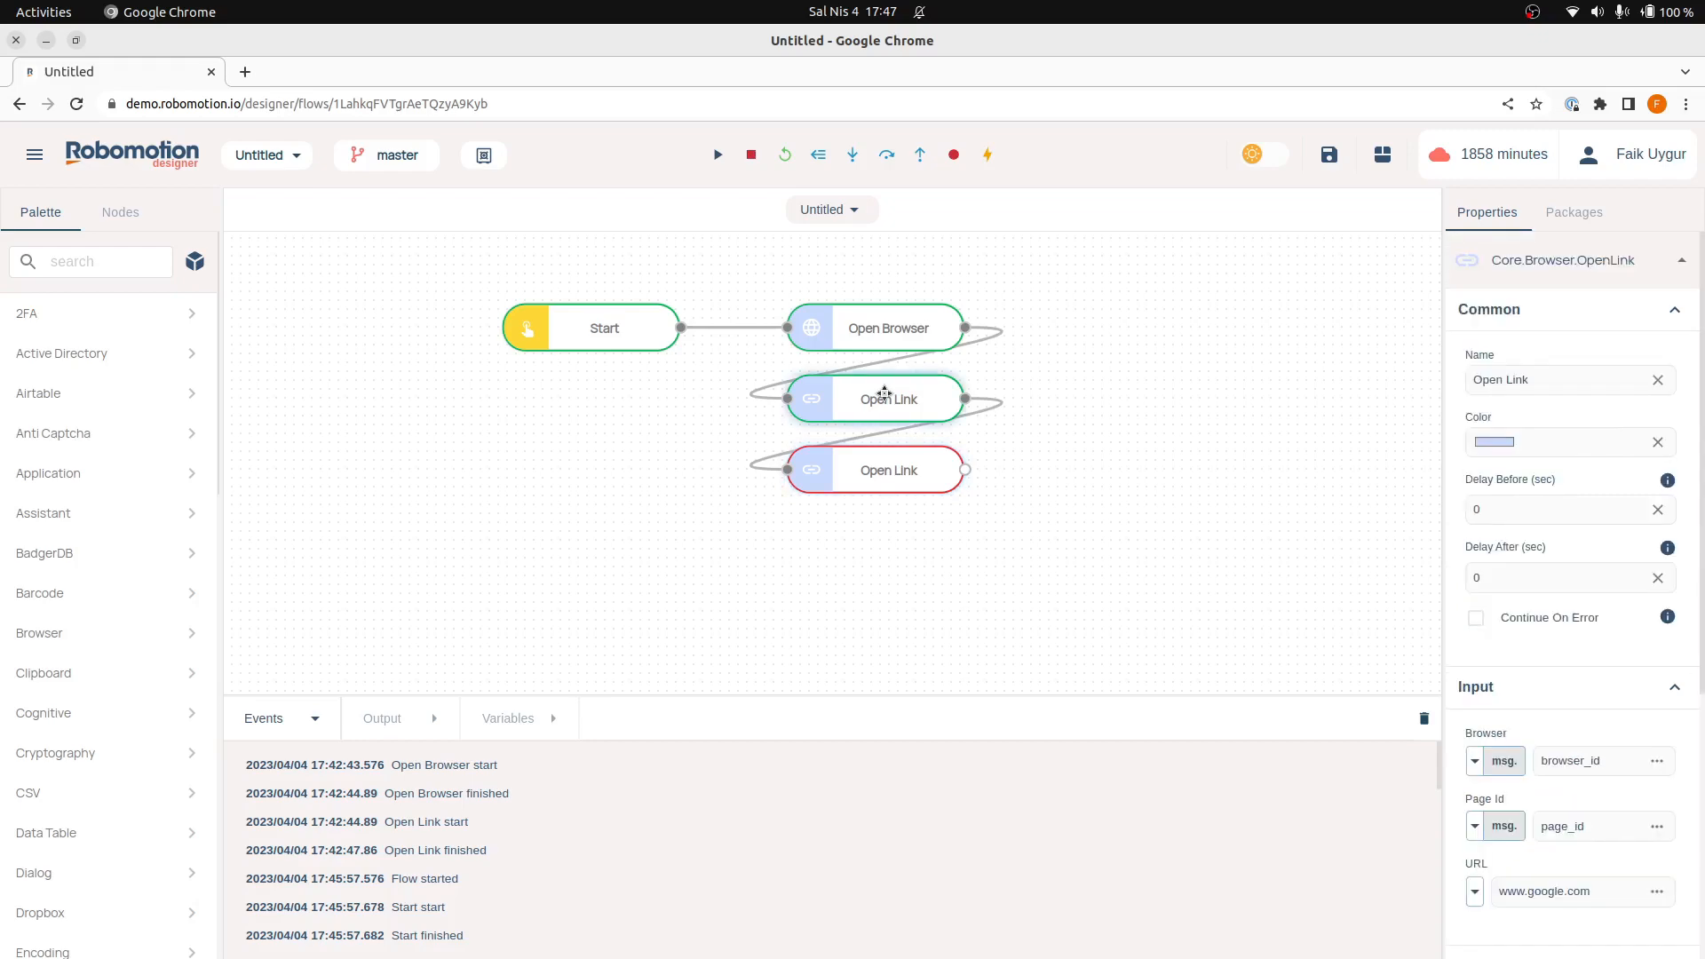
scroll(1596, 776, down, 3)
double_click(1565, 716)
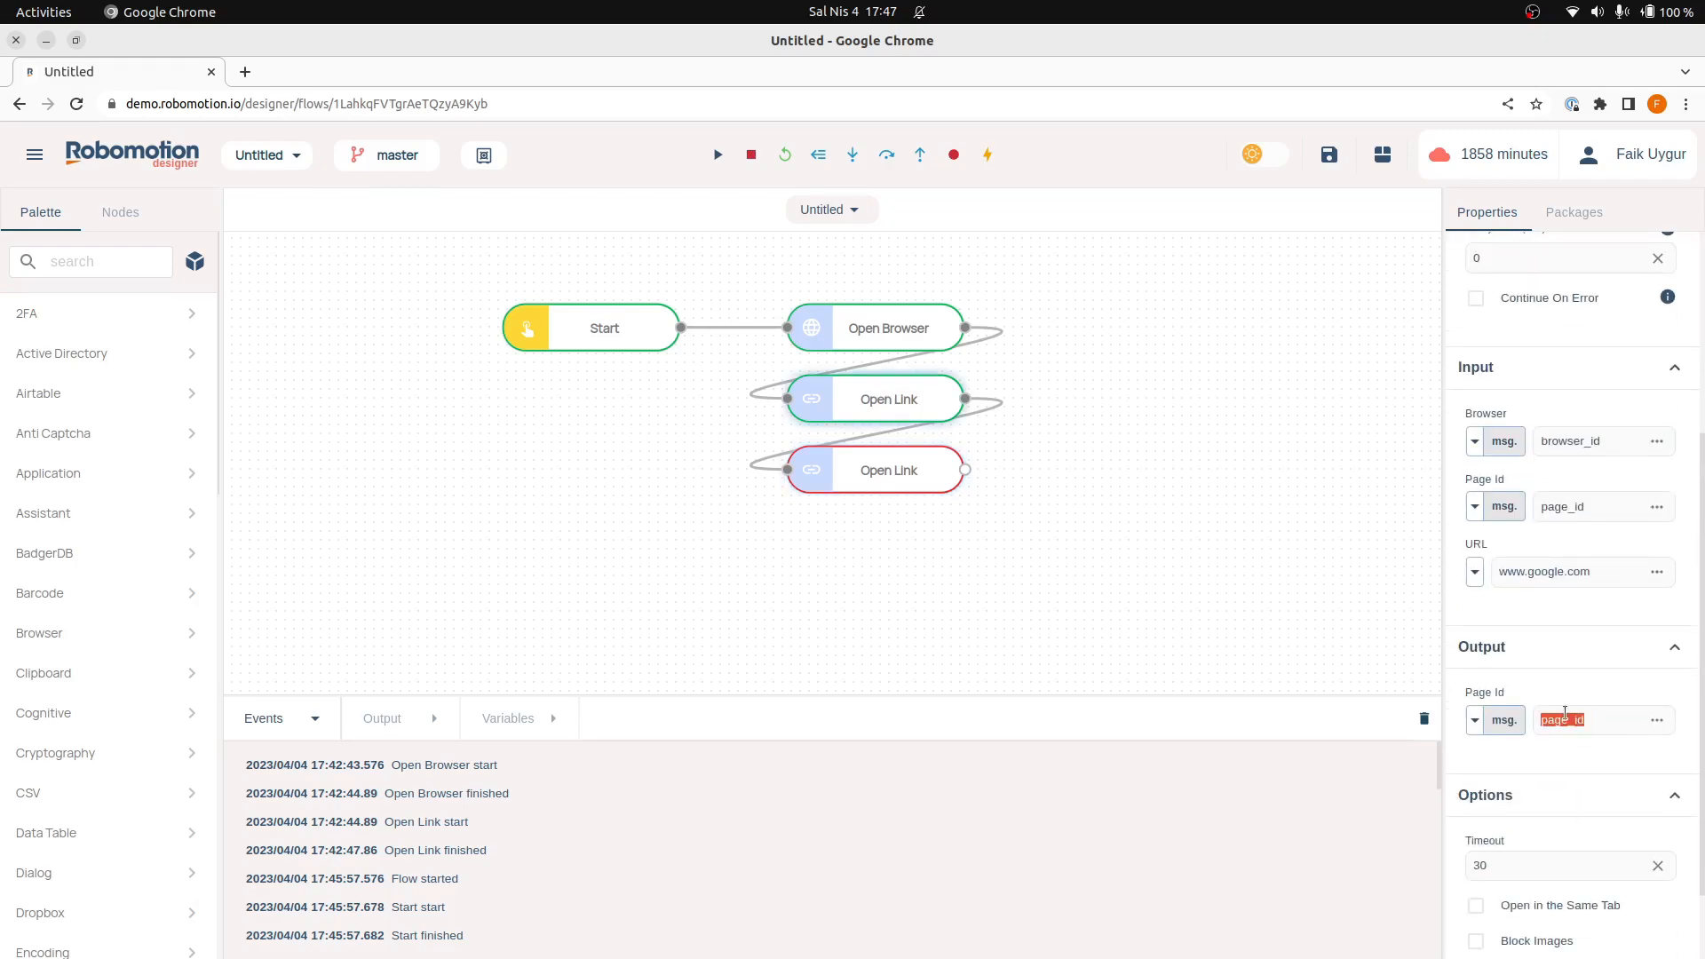
click(866, 466)
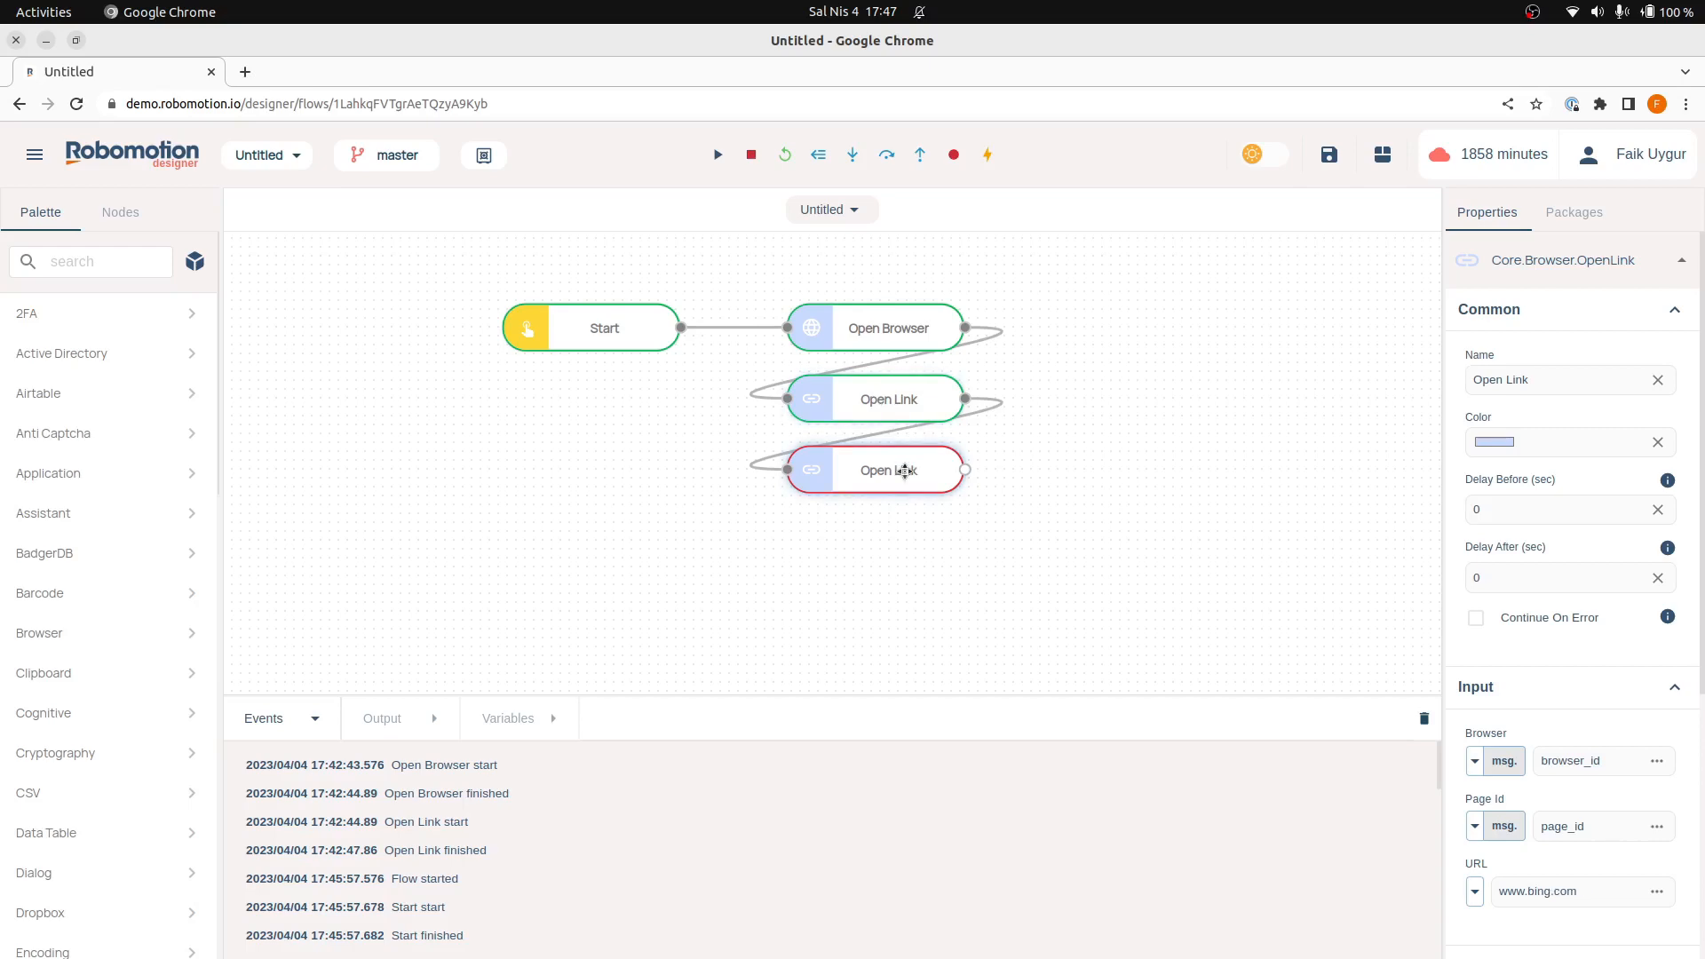
Restart the flow on the desktop robot Fiddler and close the Bing browser window it opens
click(753, 156)
click(821, 160)
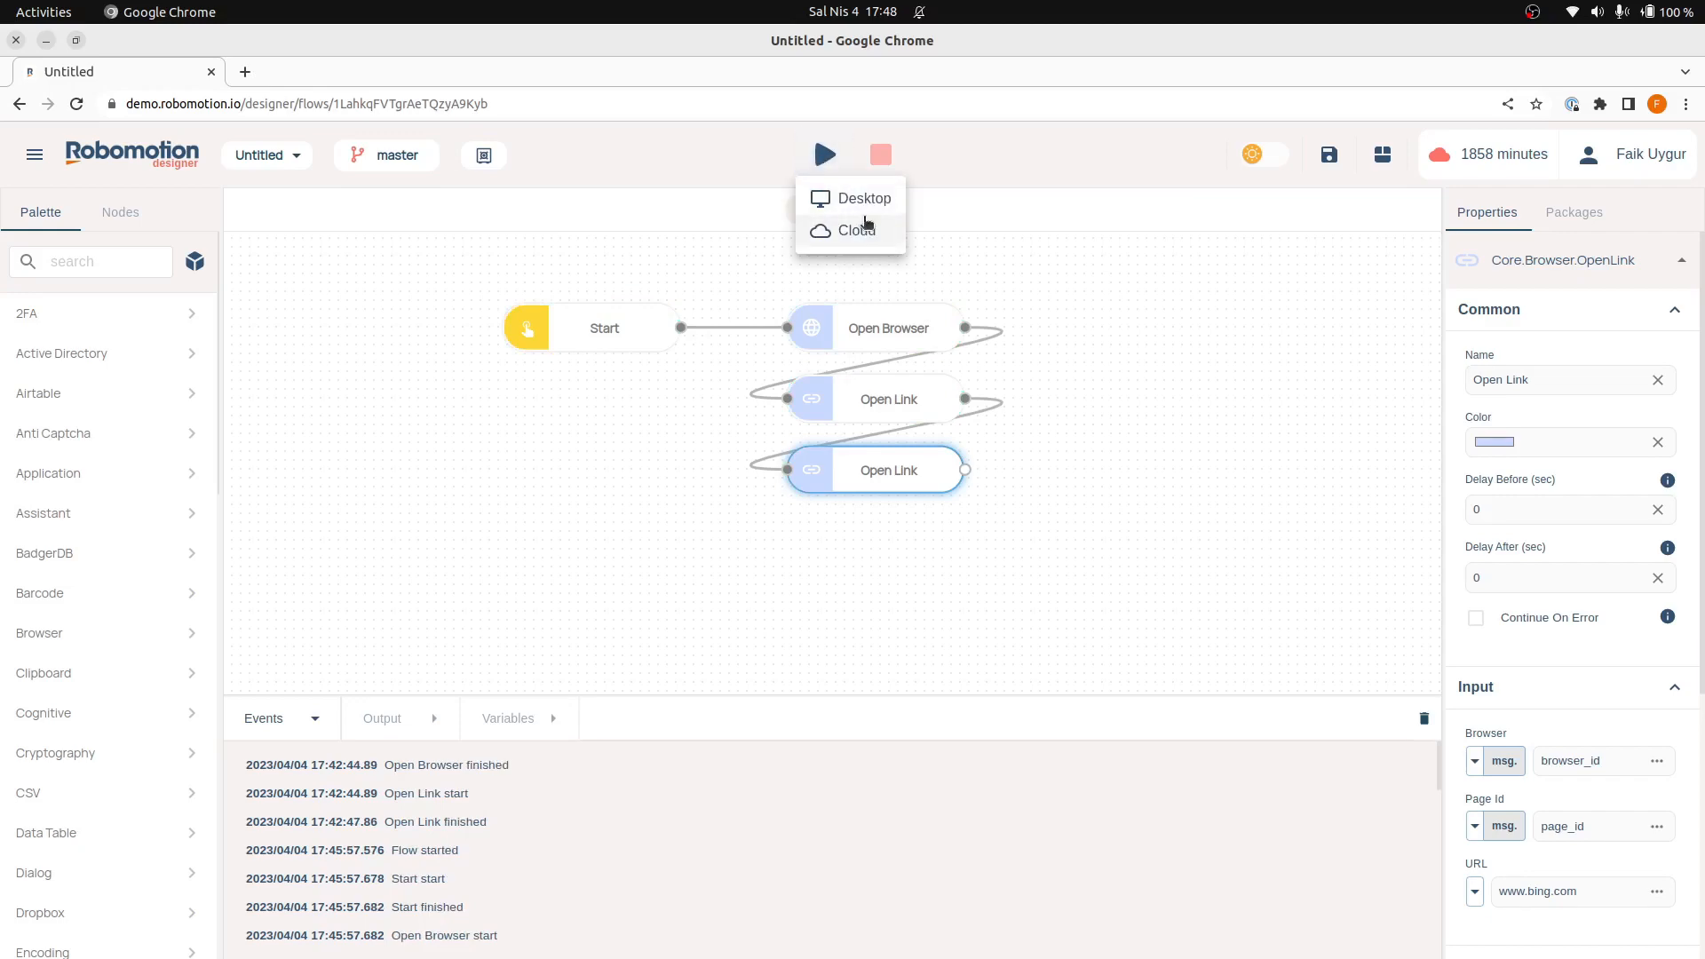
click(844, 192)
click(1016, 568)
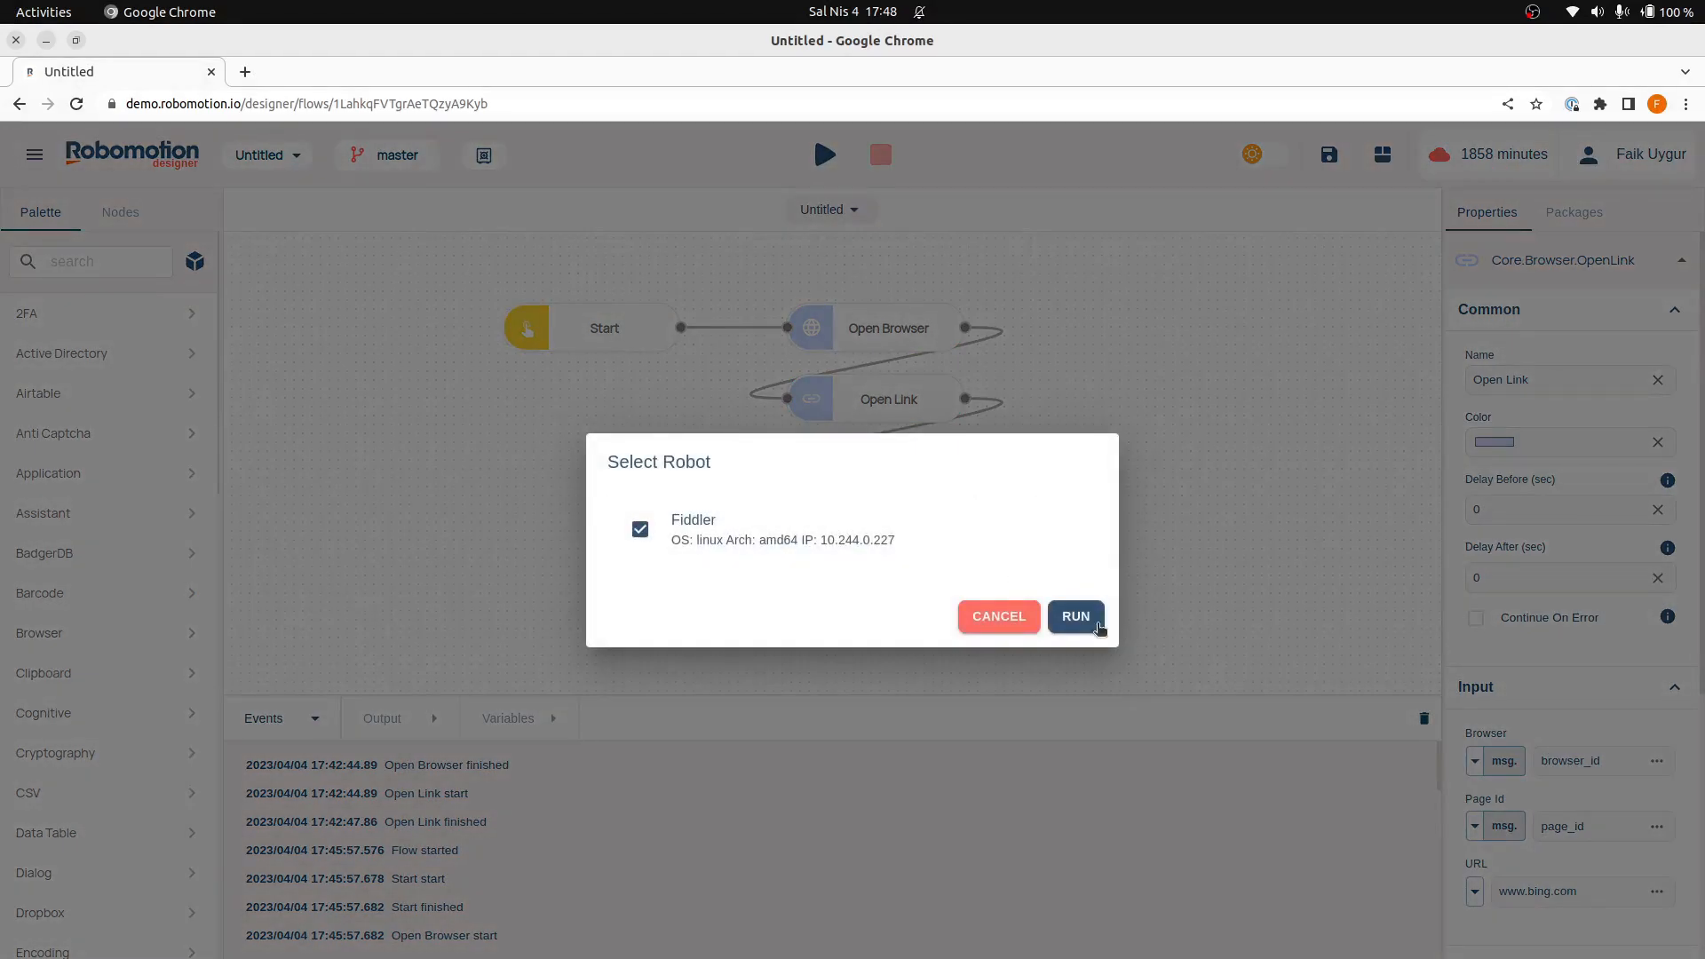
click(1076, 616)
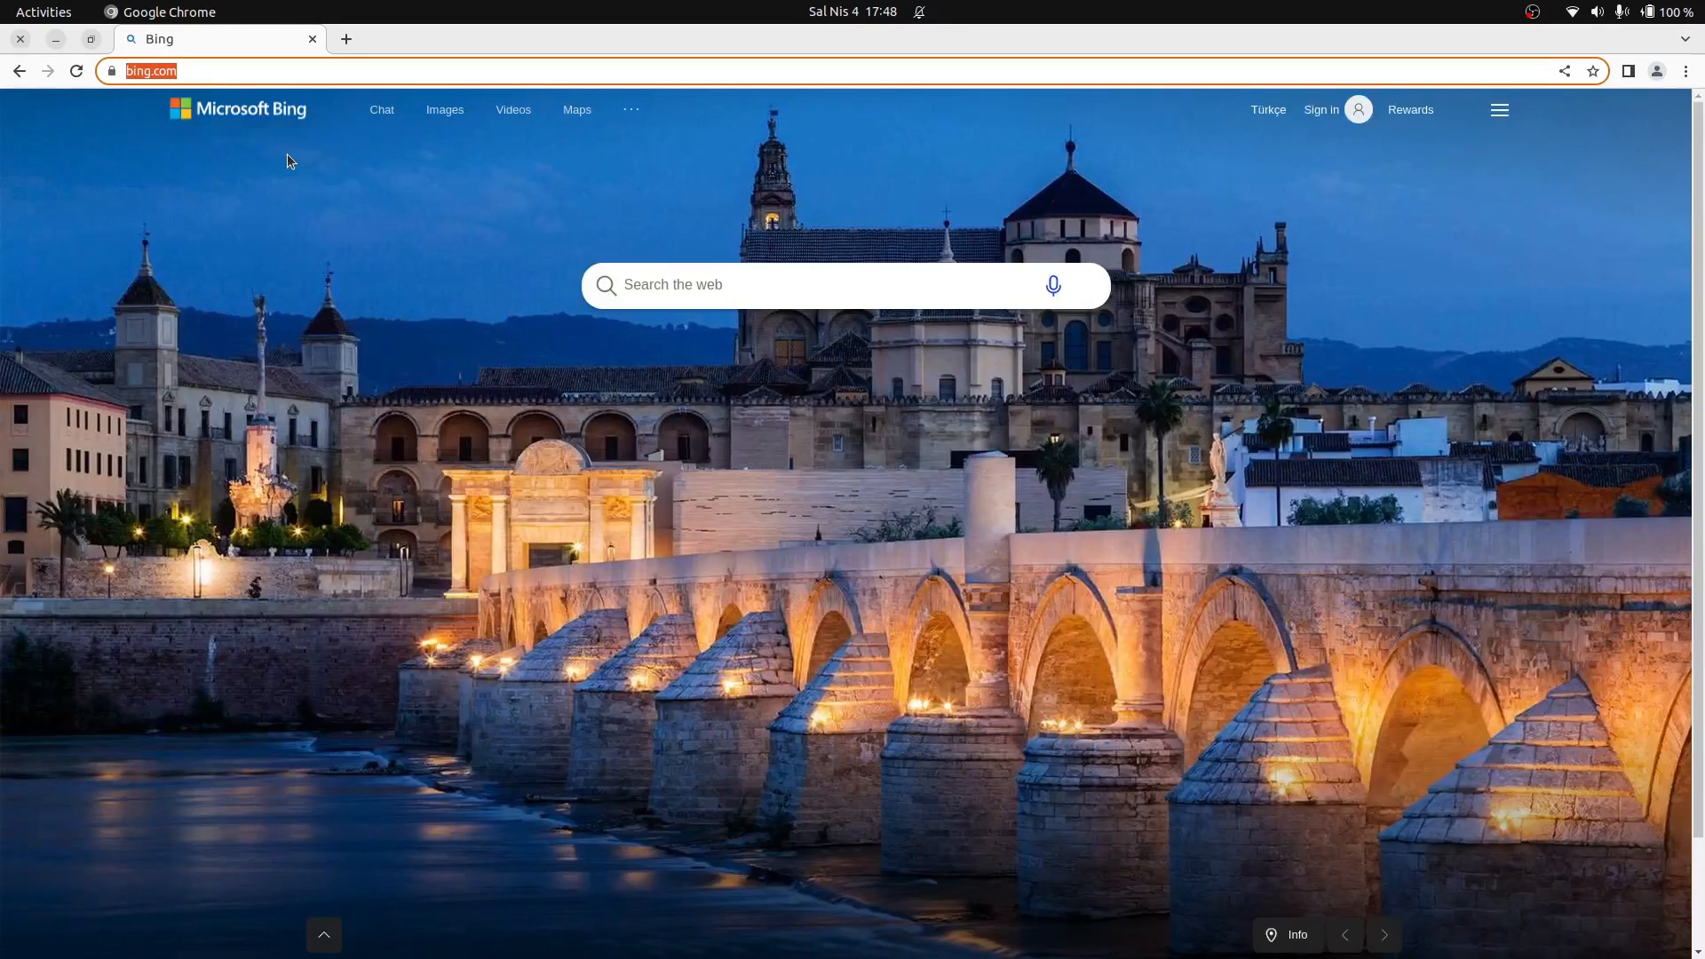
double_click(389, 38)
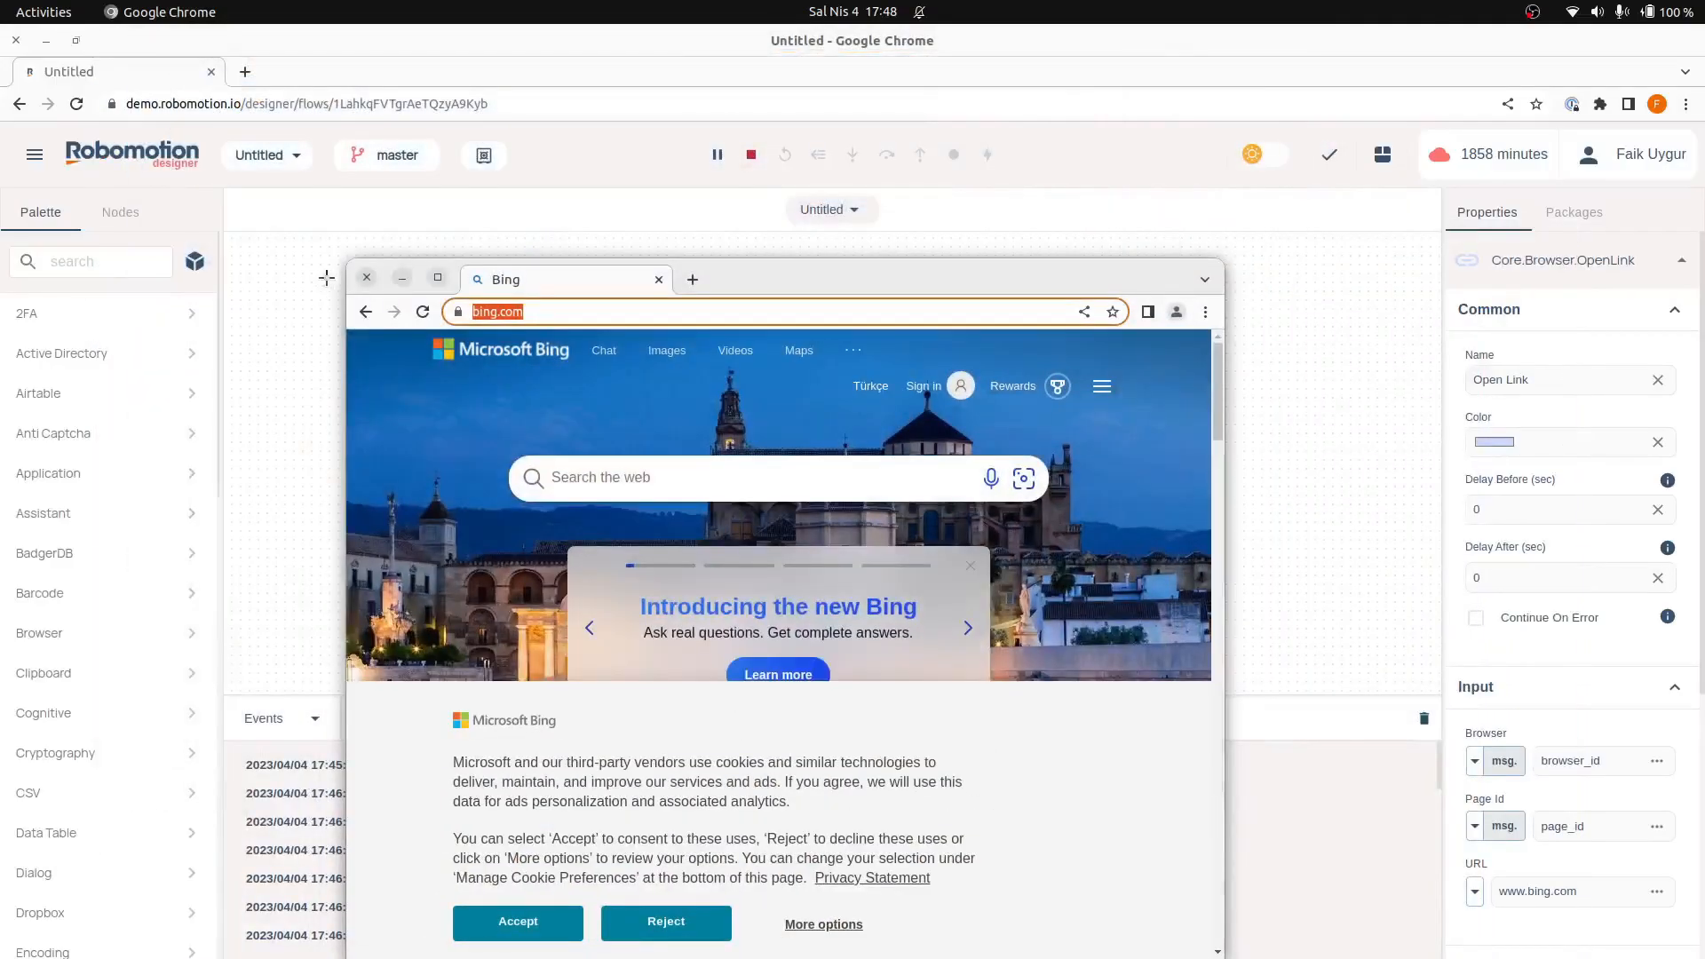
click(363, 276)
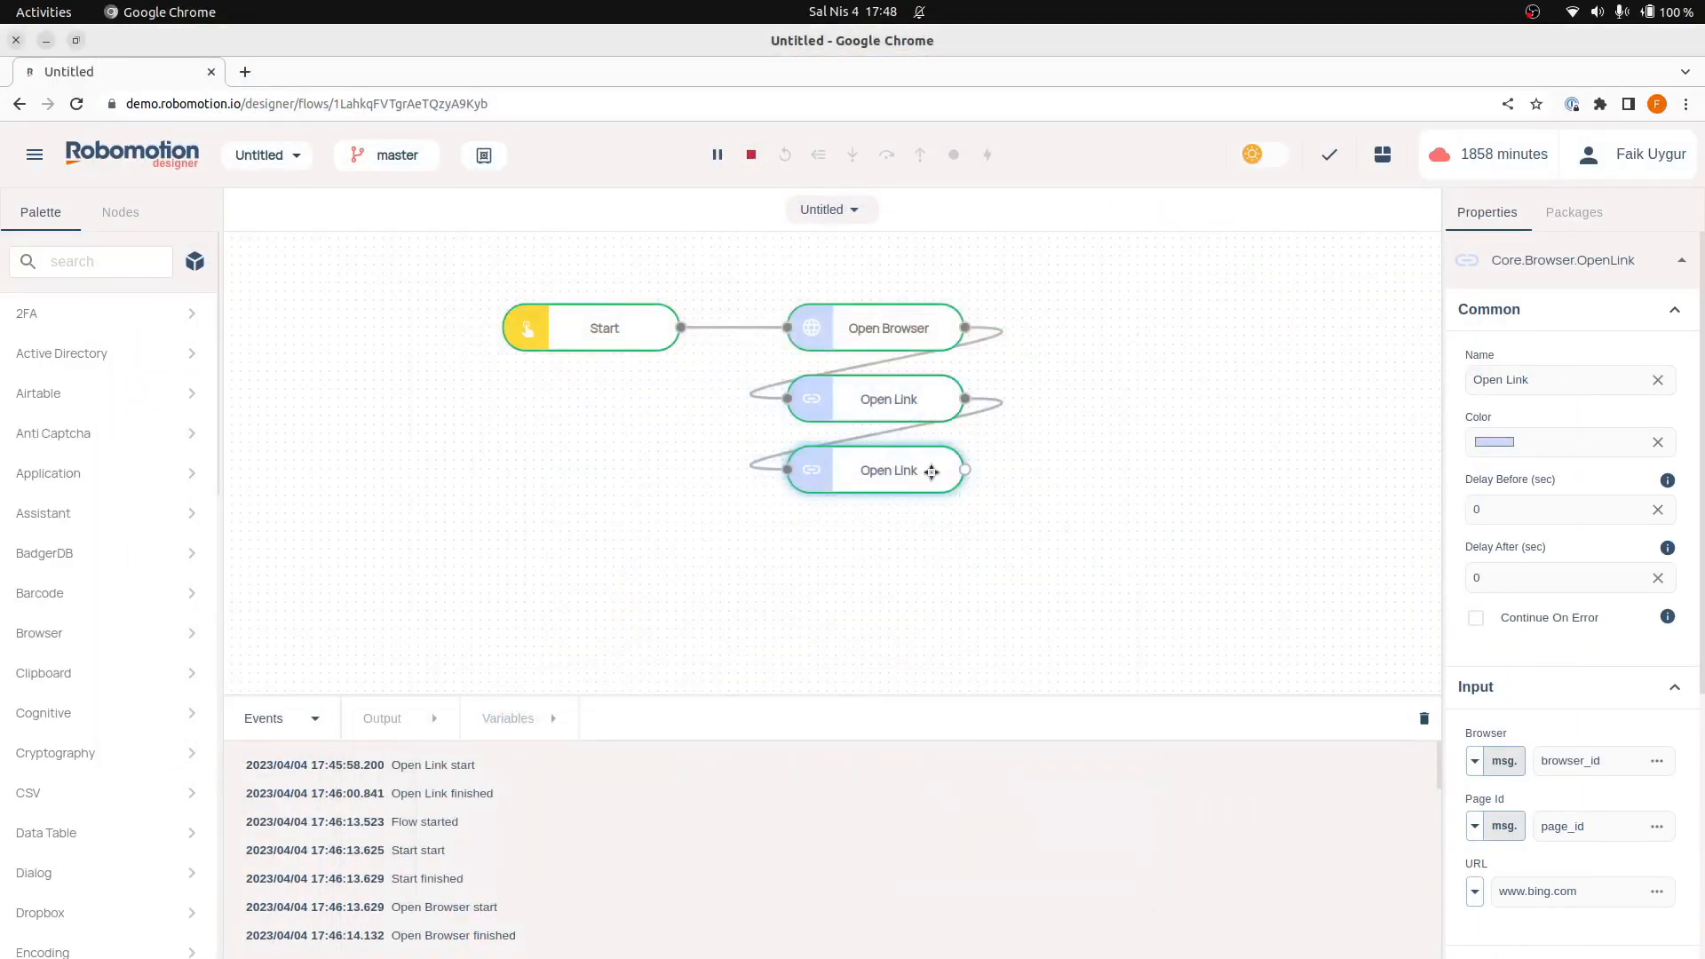
click(891, 327)
scroll(1577, 641, down, 4)
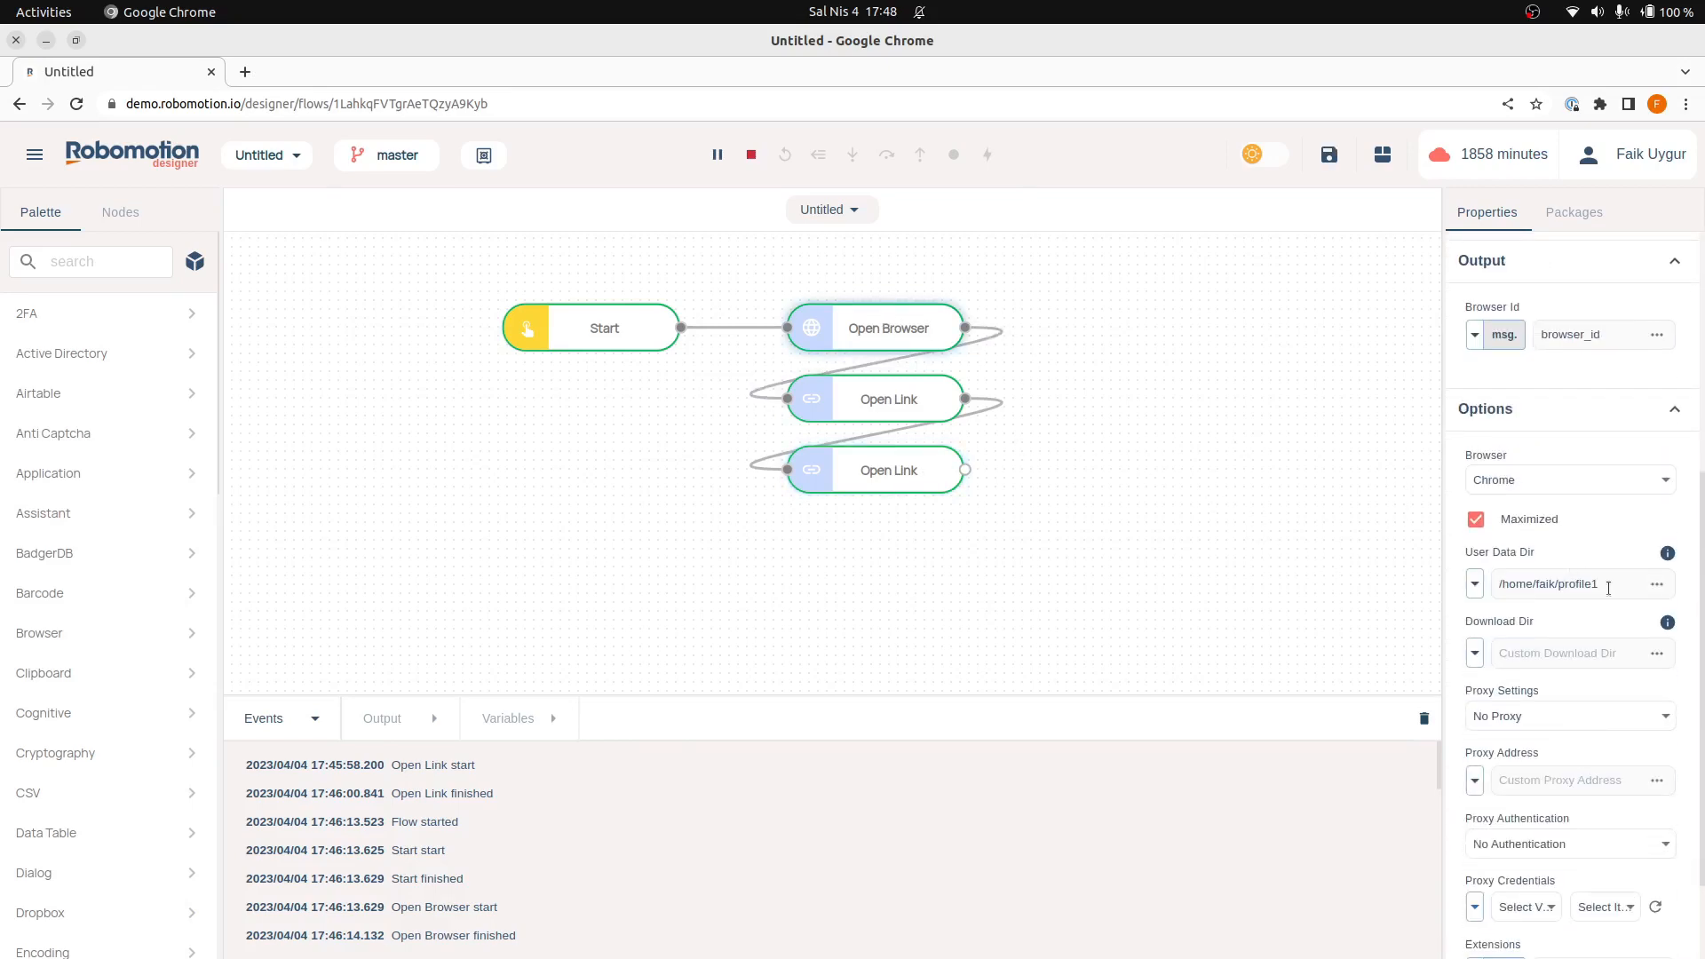
drag(1609, 587, 1481, 584)
click(1604, 586)
drag(1605, 582, 1492, 585)
click(906, 406)
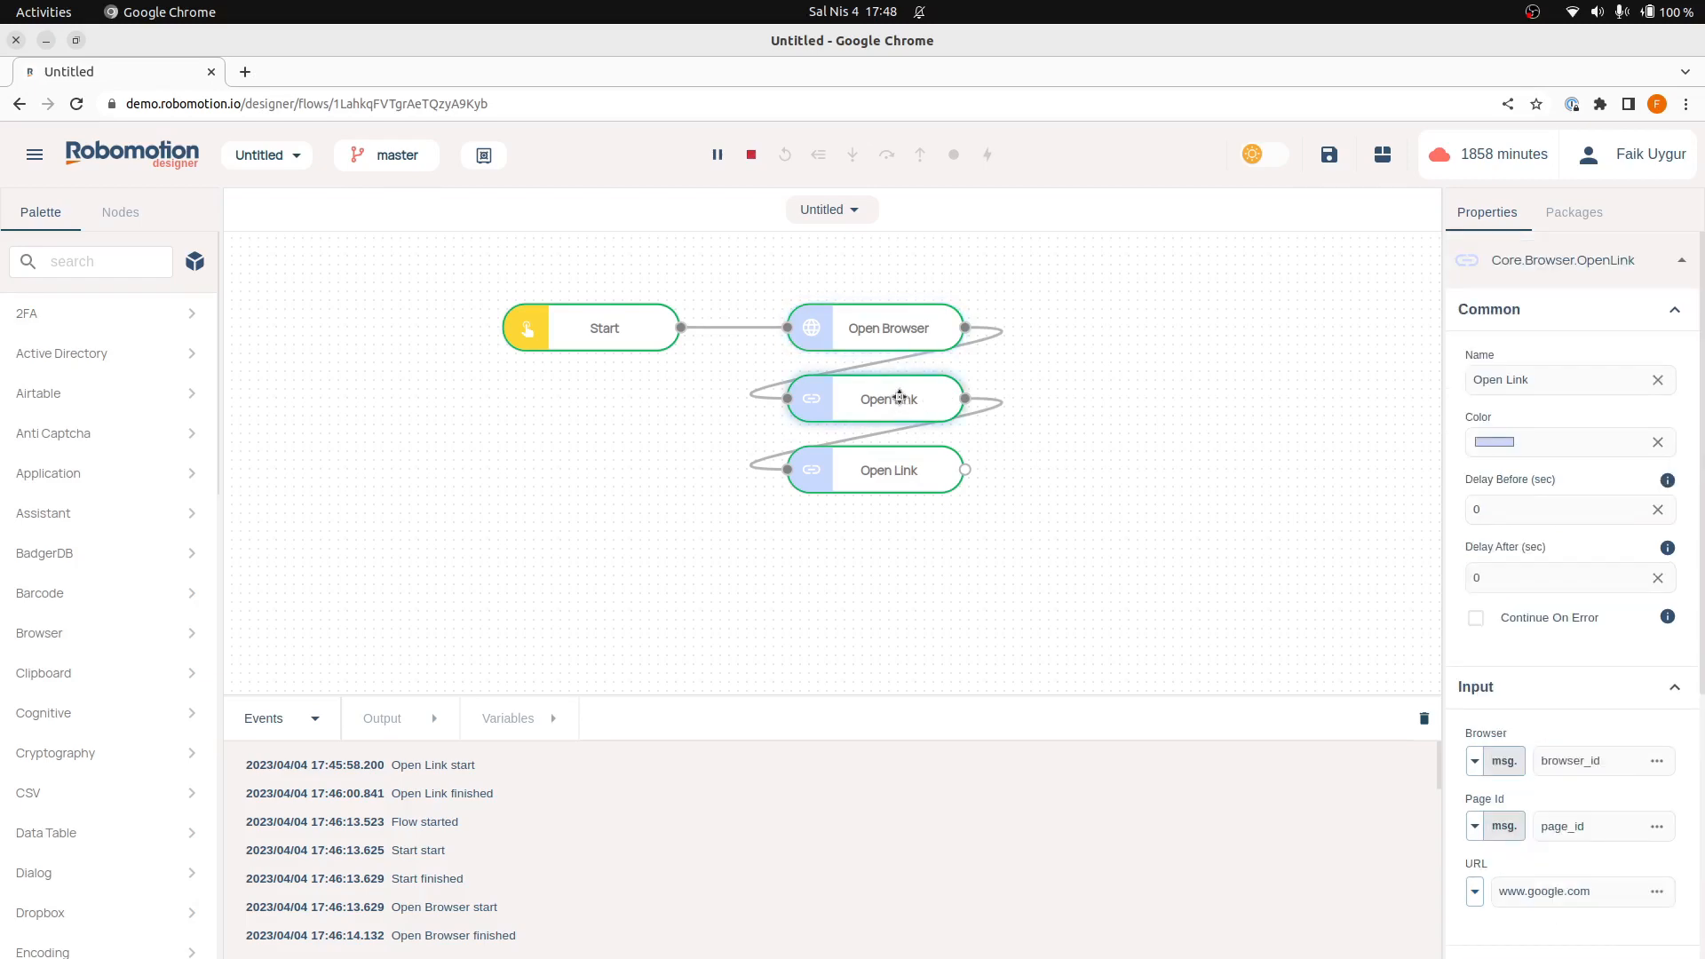
Examine the Open in the Same Tab option of both Open Link nodes and the Open Browser node's User Data Dir
scroll(1583, 691, down, 3)
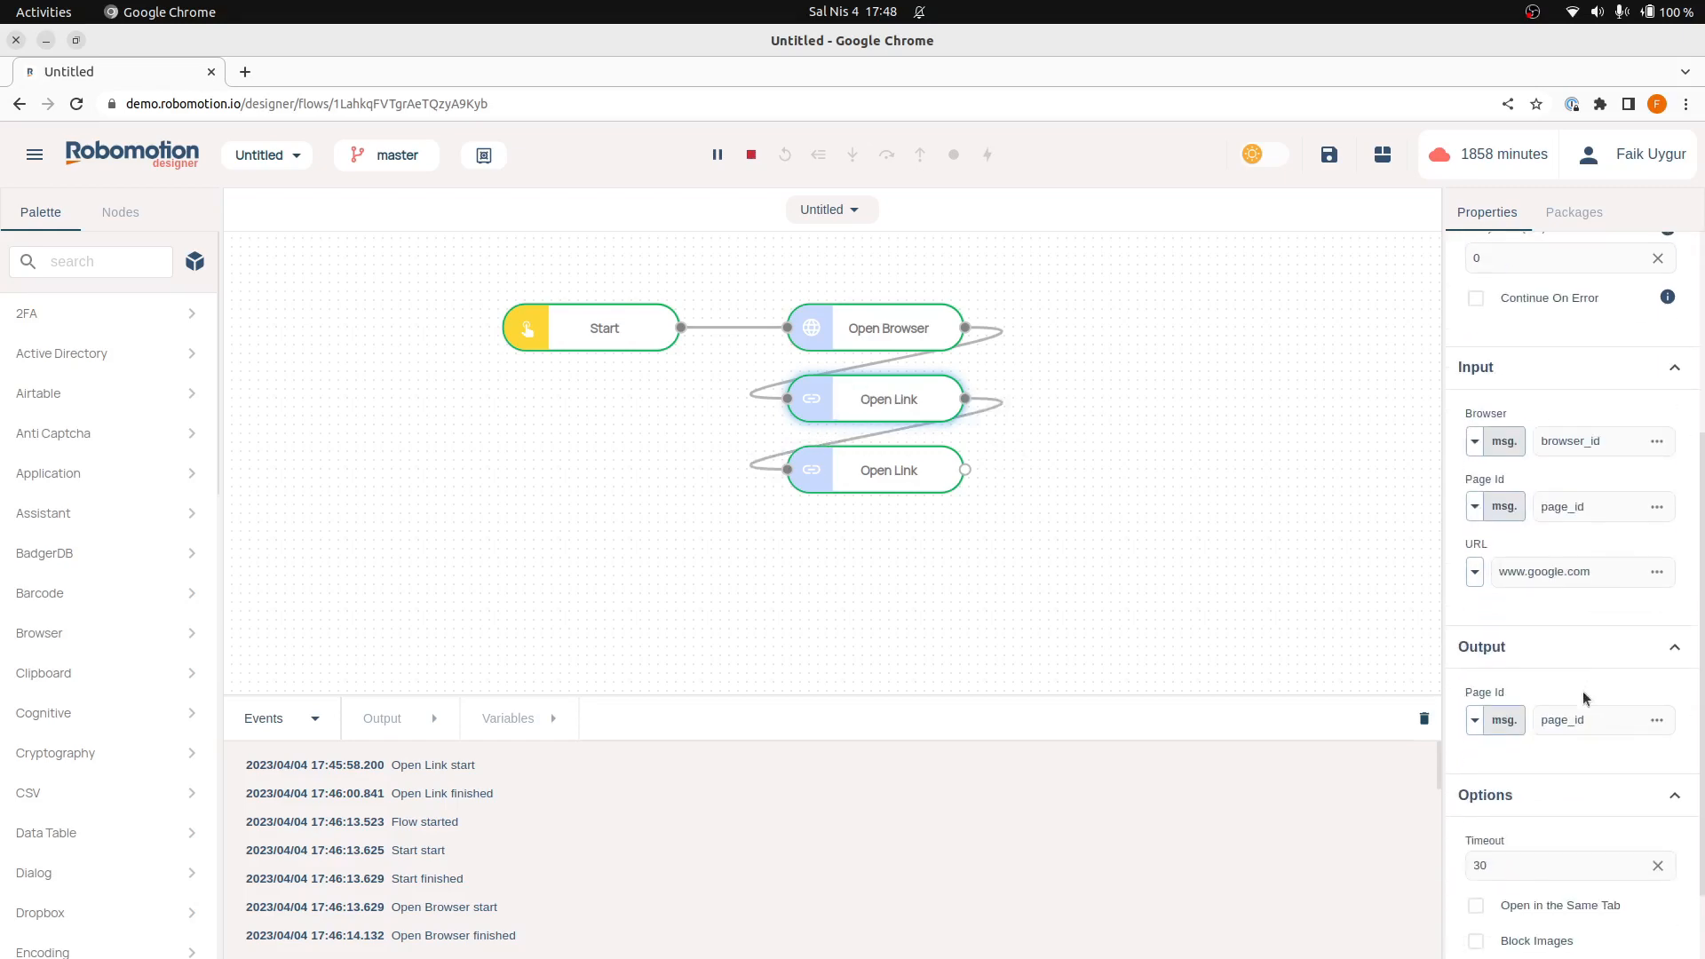
scroll(1583, 691, down, 1)
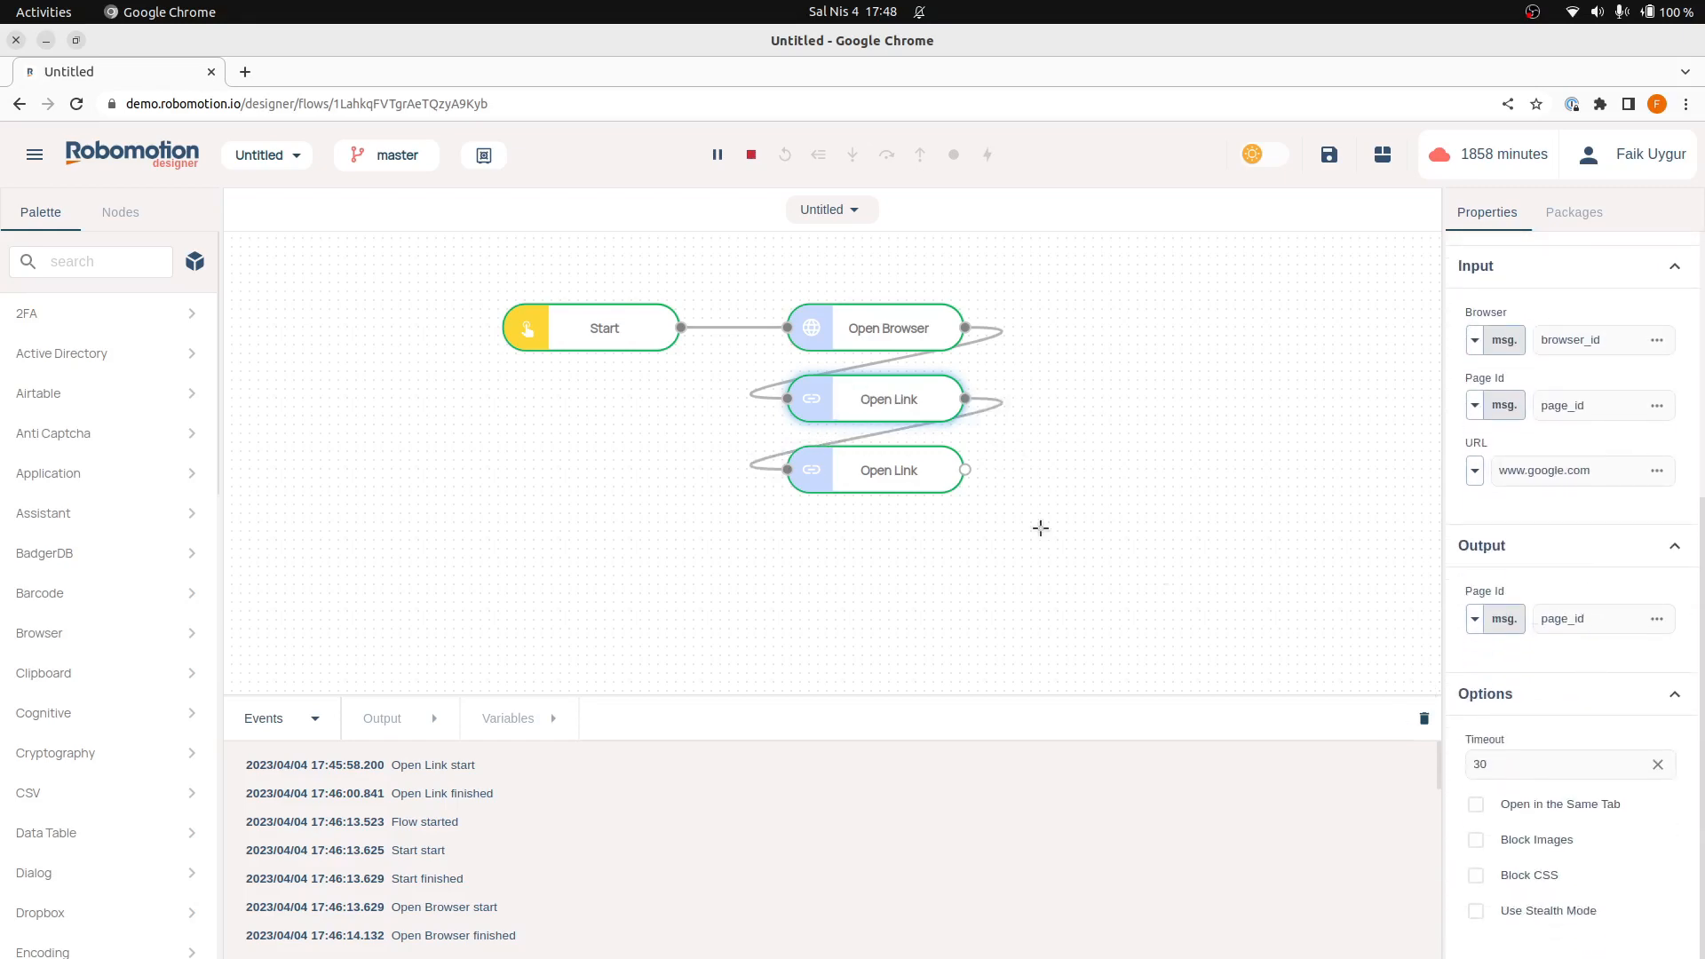
click(893, 484)
scroll(1551, 798, down, 4)
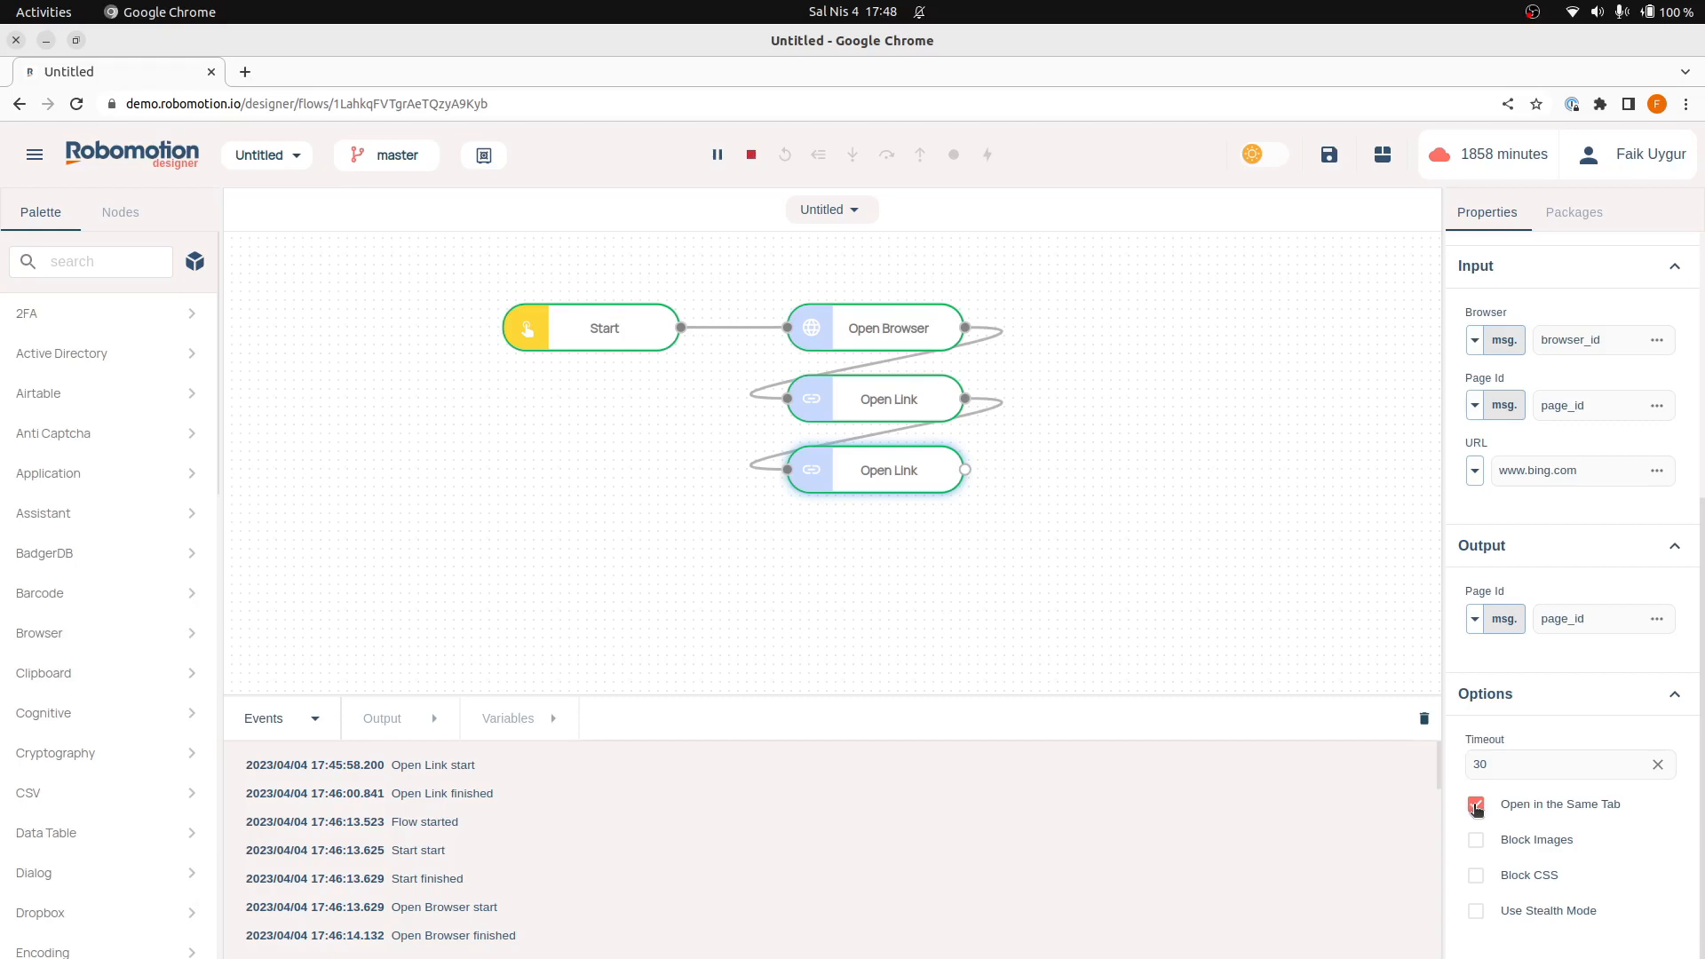
click(904, 327)
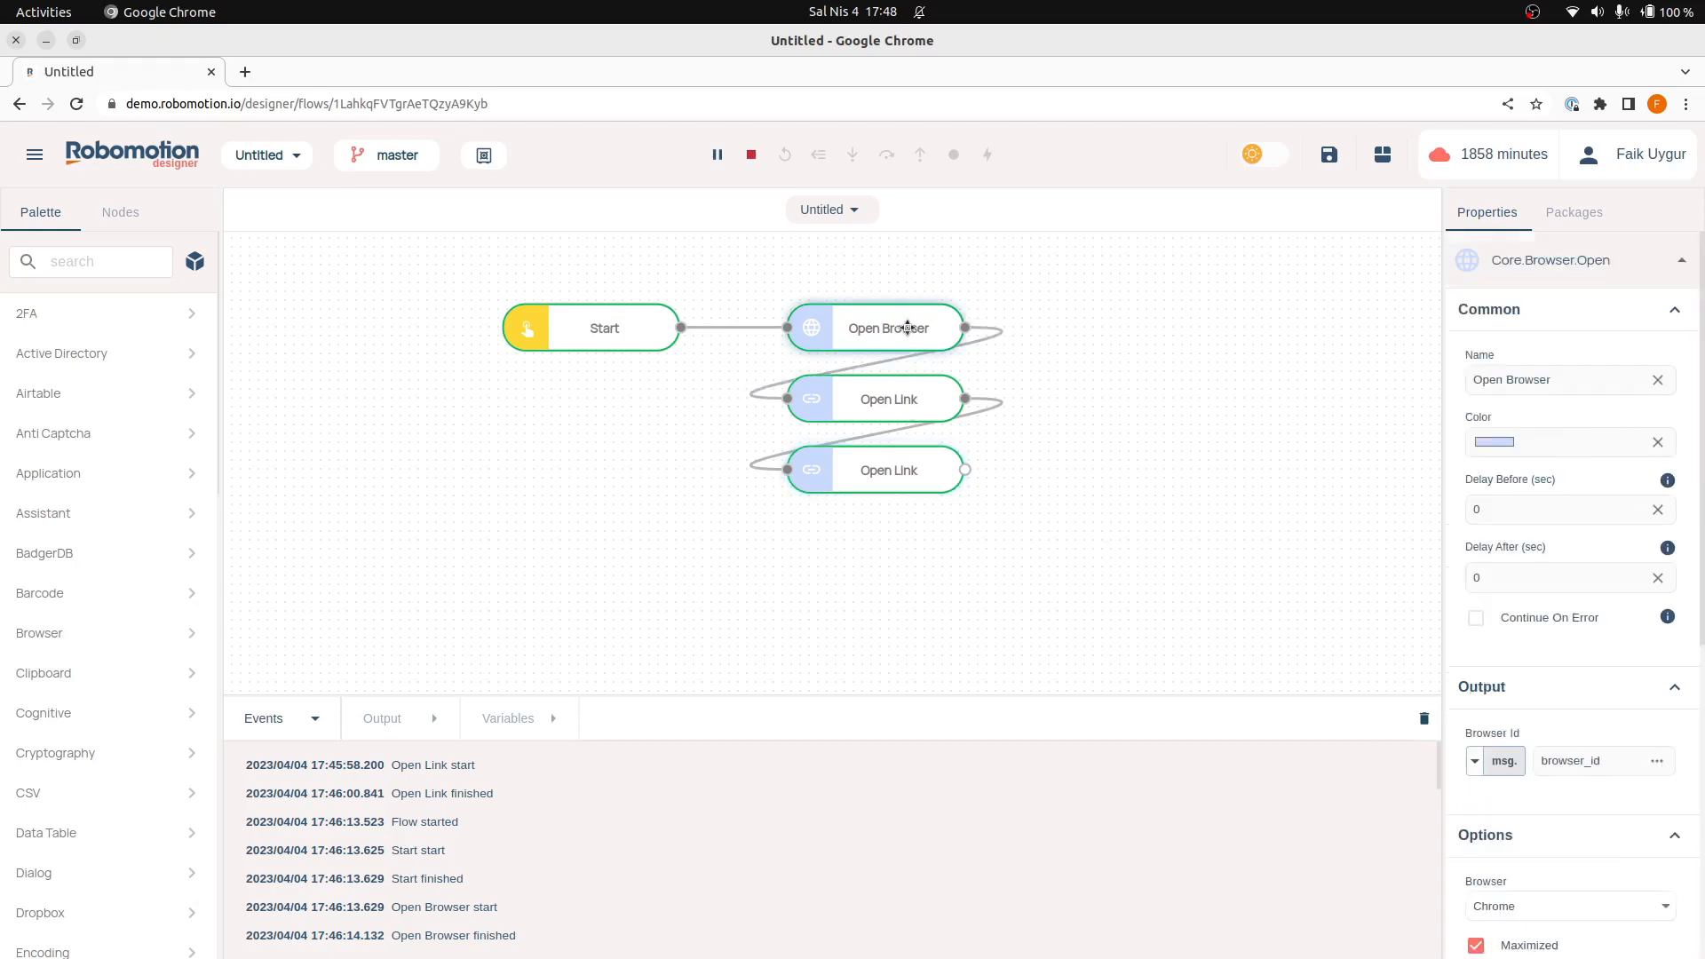
scroll(1564, 800, down, 5)
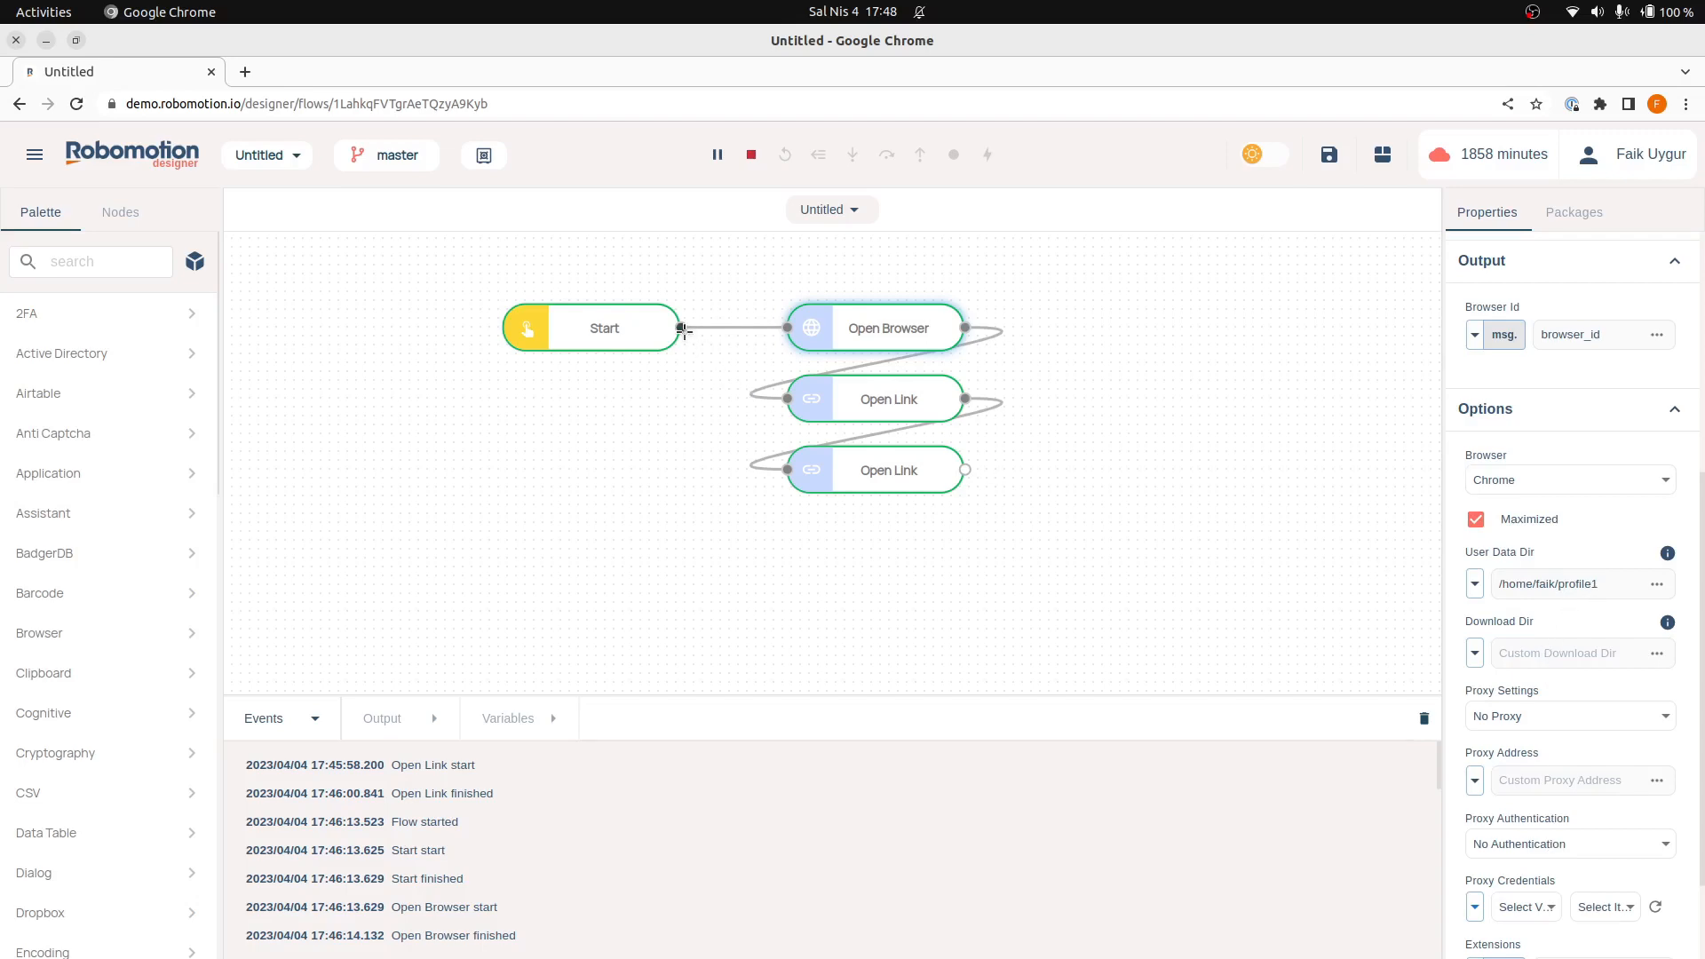
Add a second Open Browser node branching from Start and set its User Data Dir to the profile2 folder in the home directory
drag(682, 327, 644, 496)
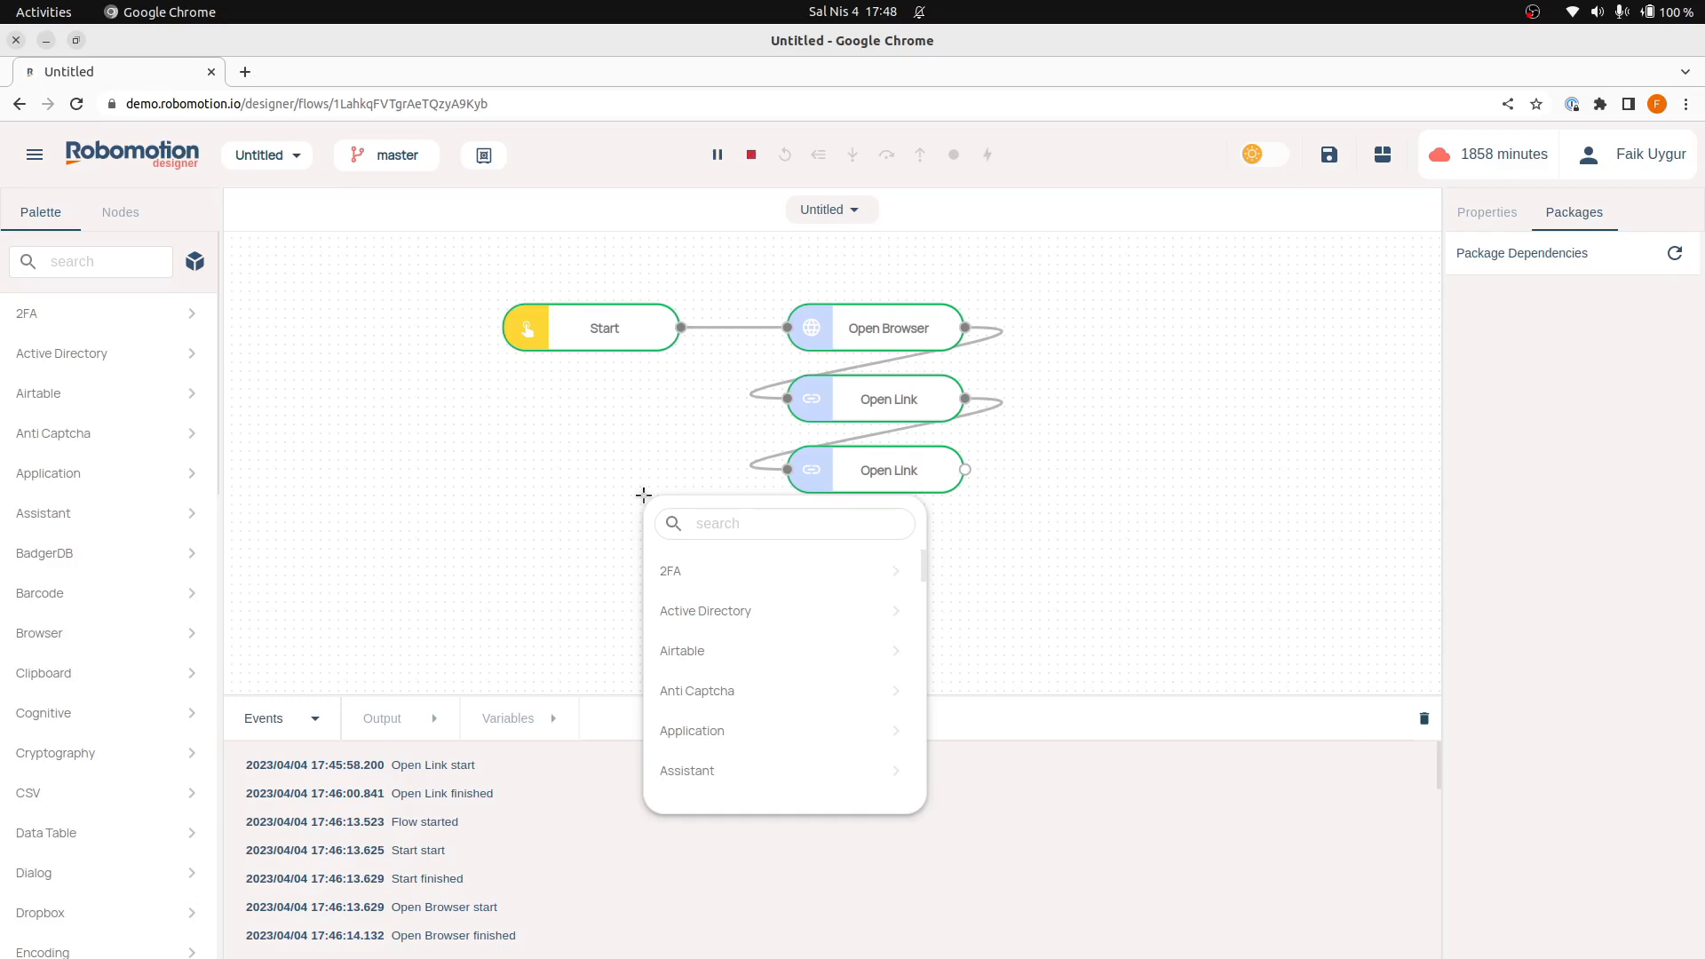
text(open b)
key(Return)
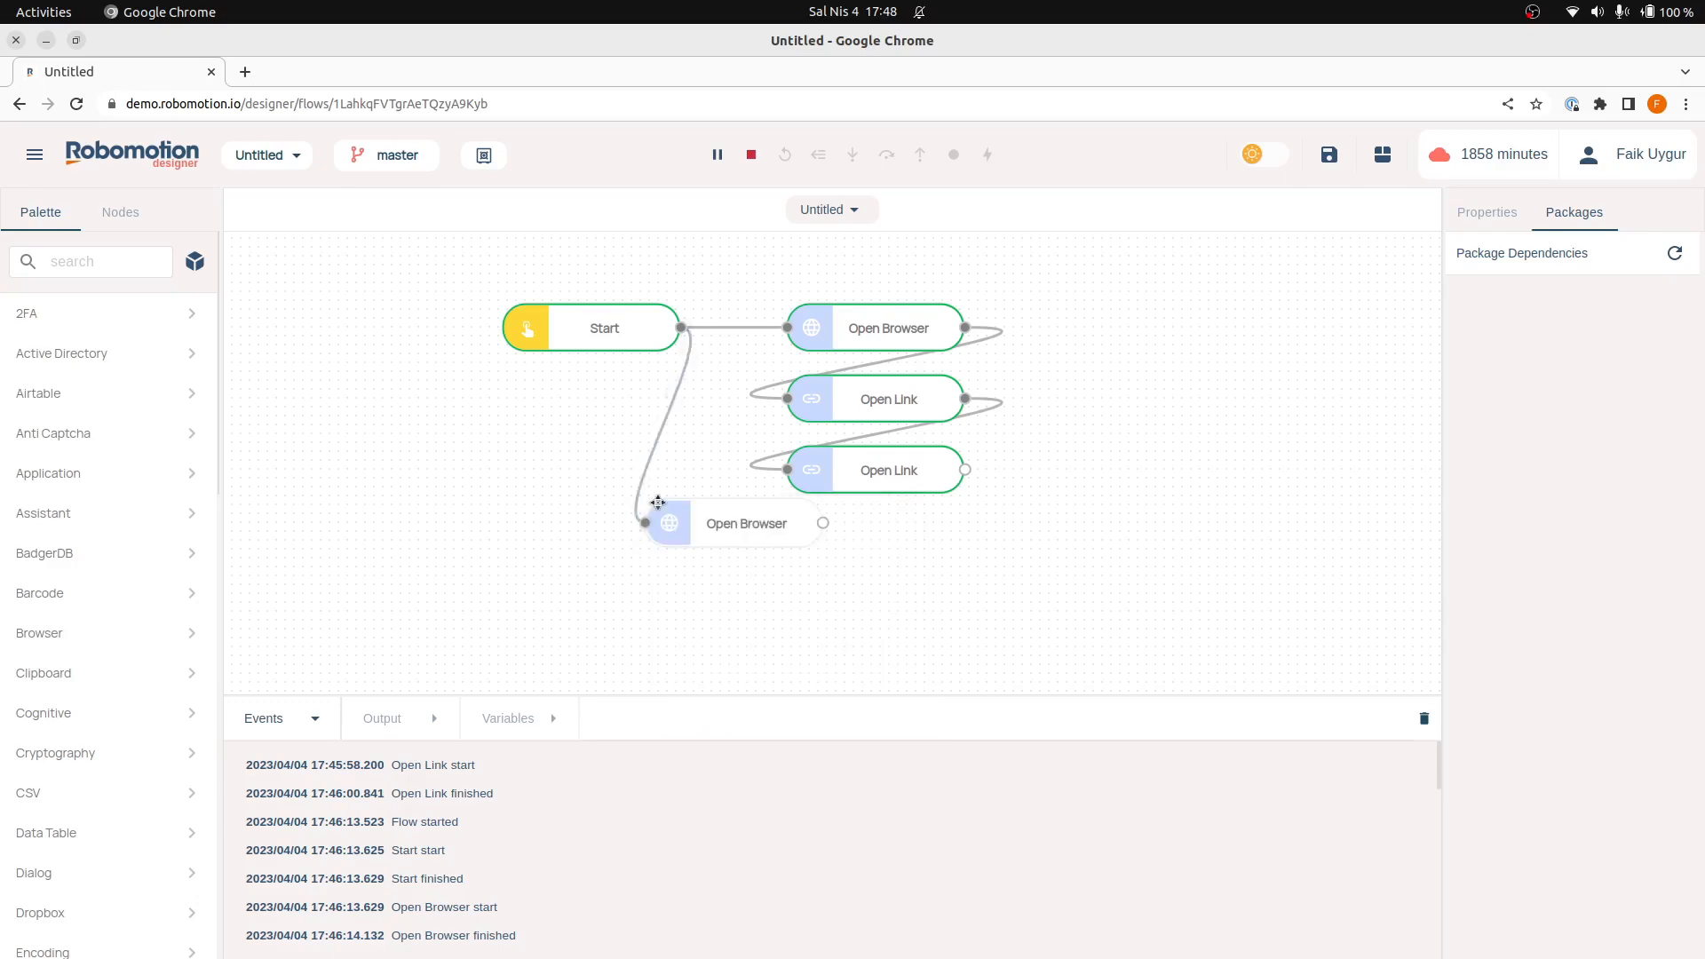
drag(680, 513, 718, 577)
scroll(1544, 817, down, 4)
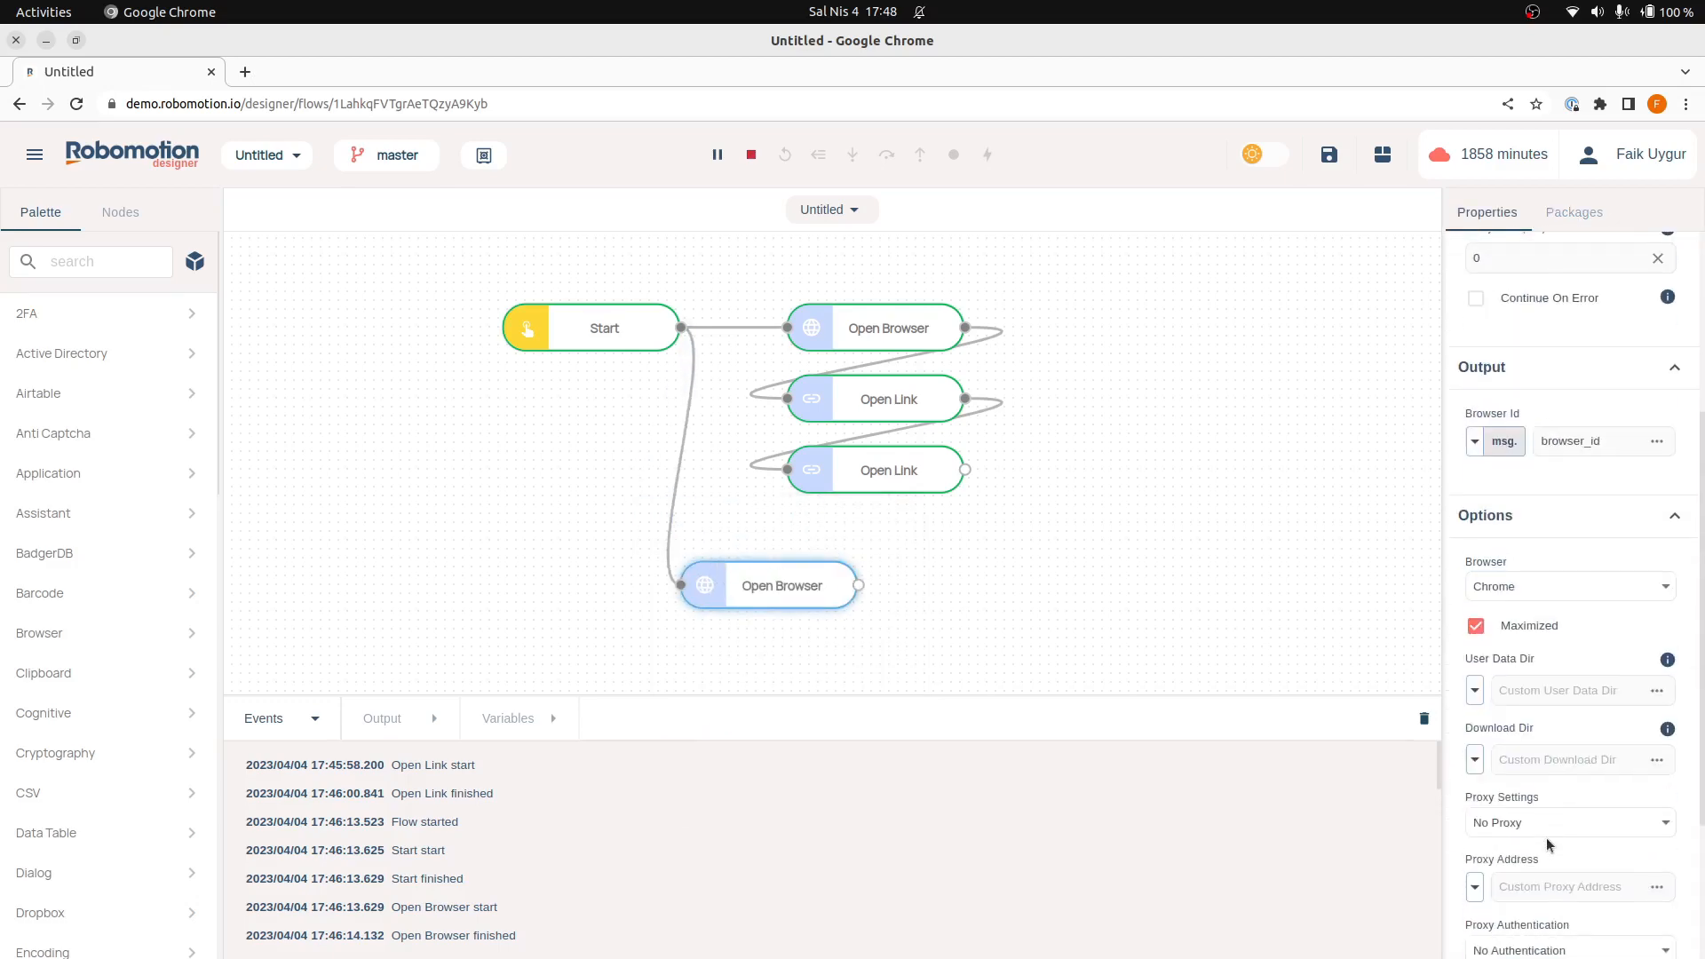
text(/home/faik/profile2)
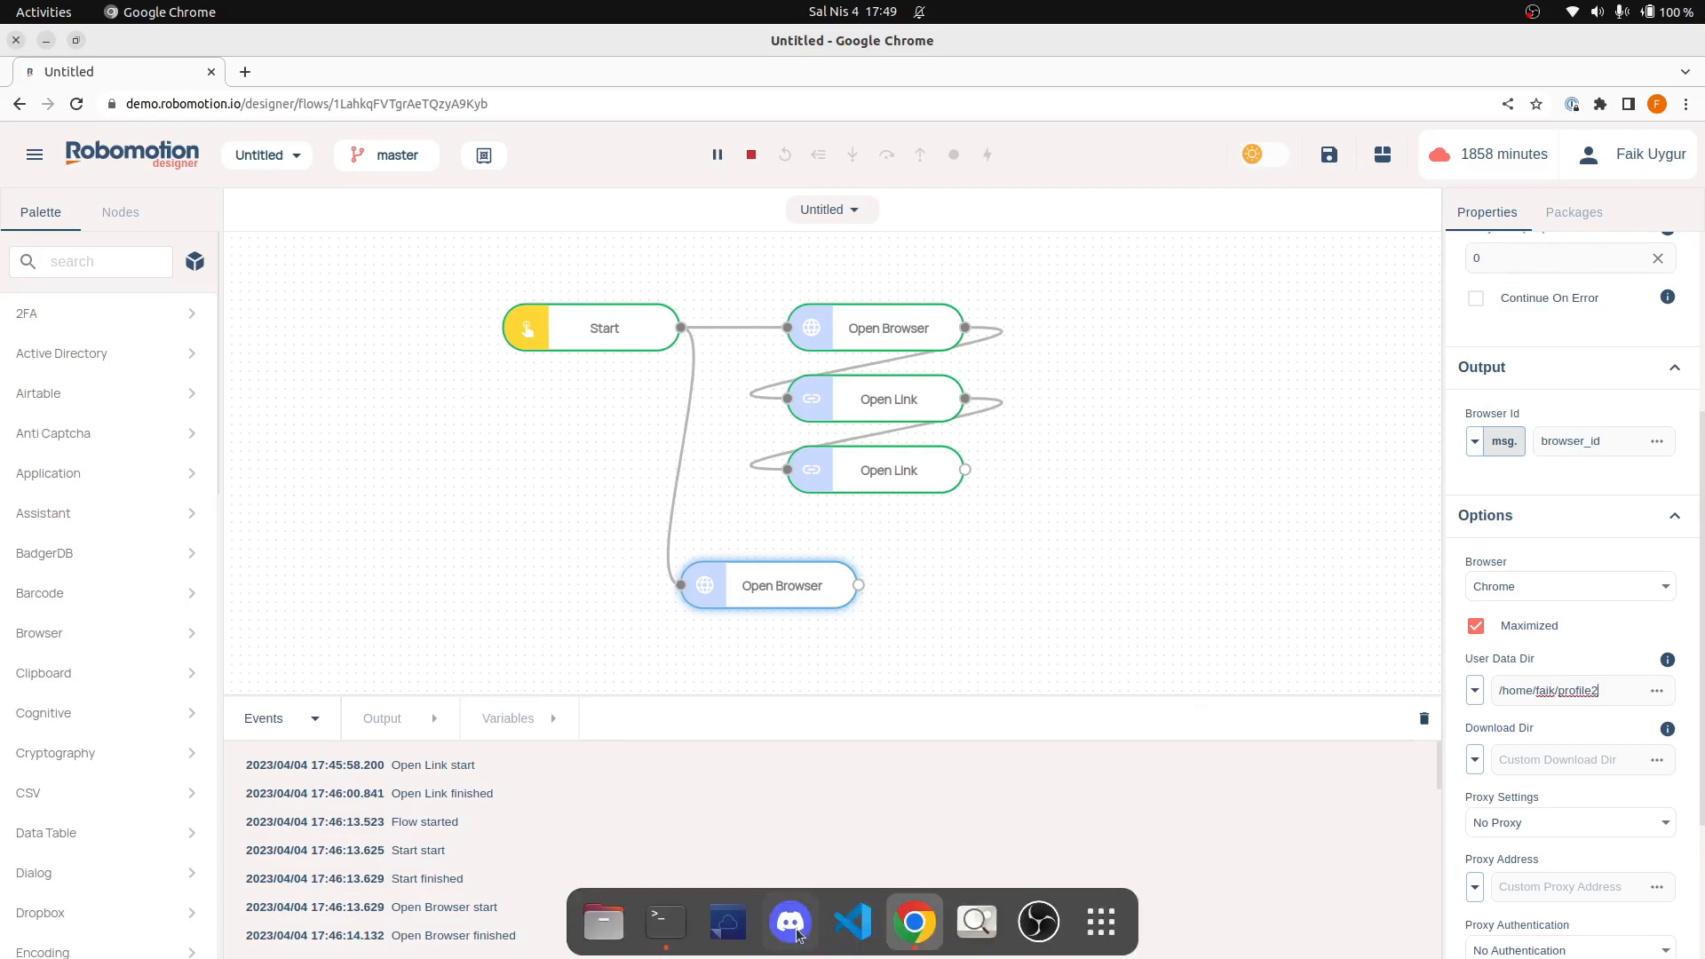
Create the profile2 directory in the home folder from a new Terminal tab and return to the flow in Chrome
click(666, 922)
right_click(544, 264)
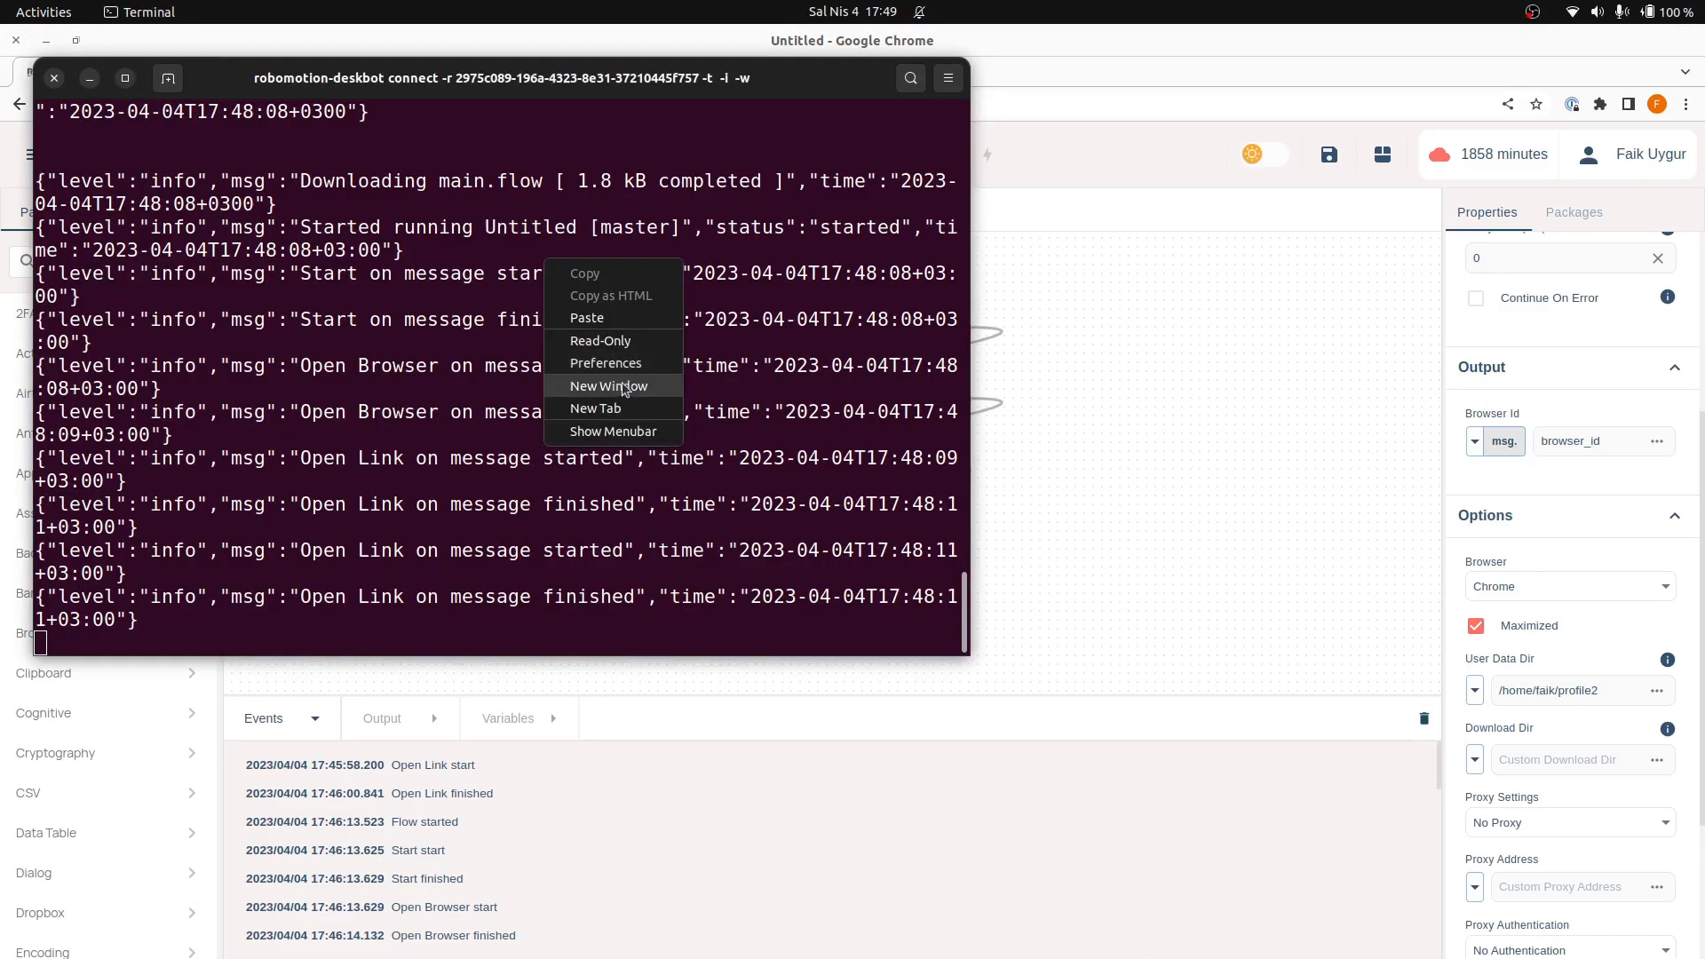
click(628, 404)
text(mkdir prof)
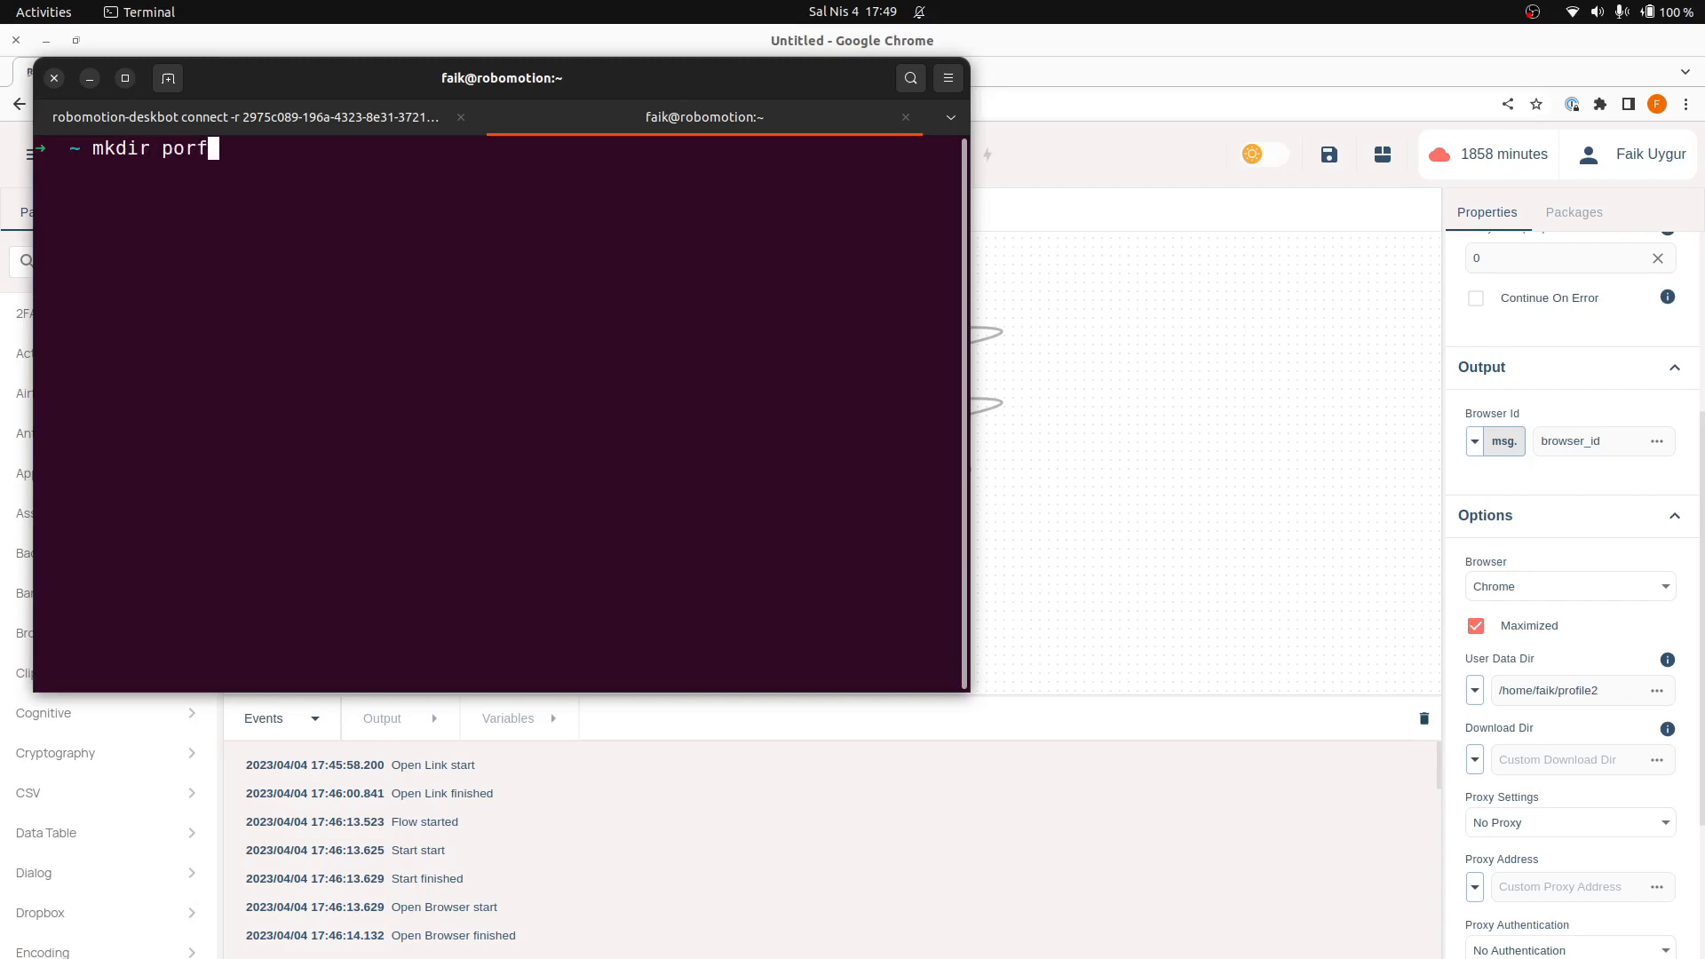
text(il)
key(BackSpace)
key(BackSpace)
key(BackSpace)
key(BackSpace)
text(ofile2)
key(Return)
key(alt+Tab)
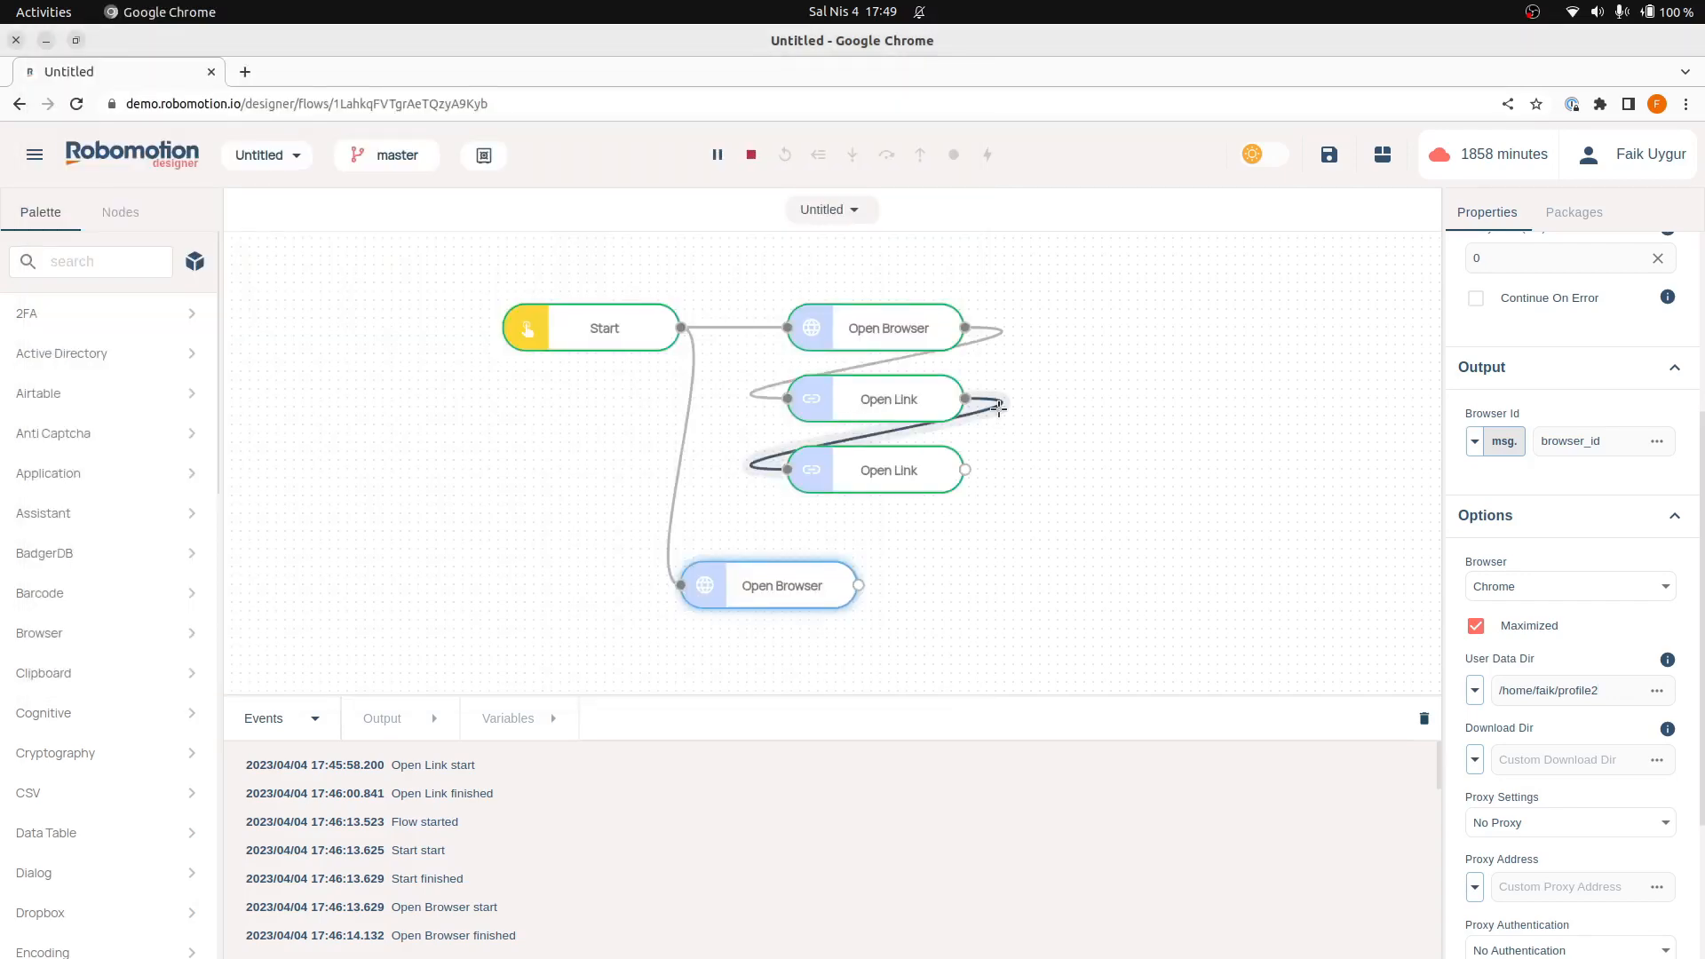
click(997, 419)
key(Delete)
drag(924, 458, 1074, 553)
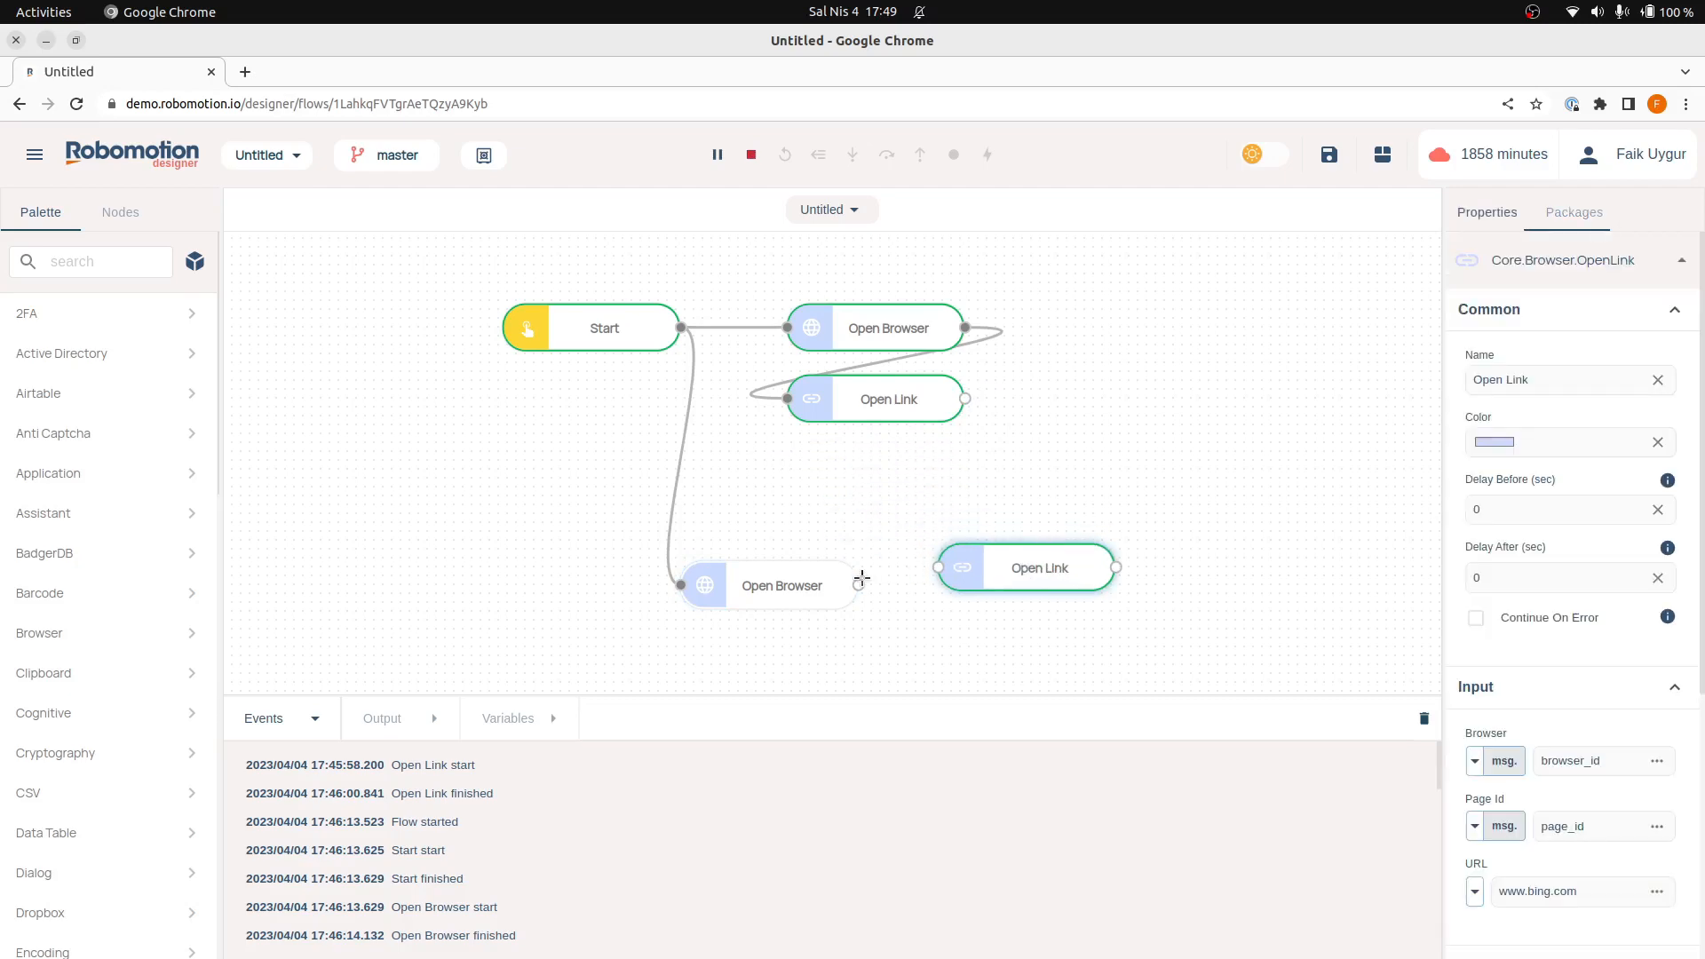
drag(858, 585, 938, 567)
click(1070, 550)
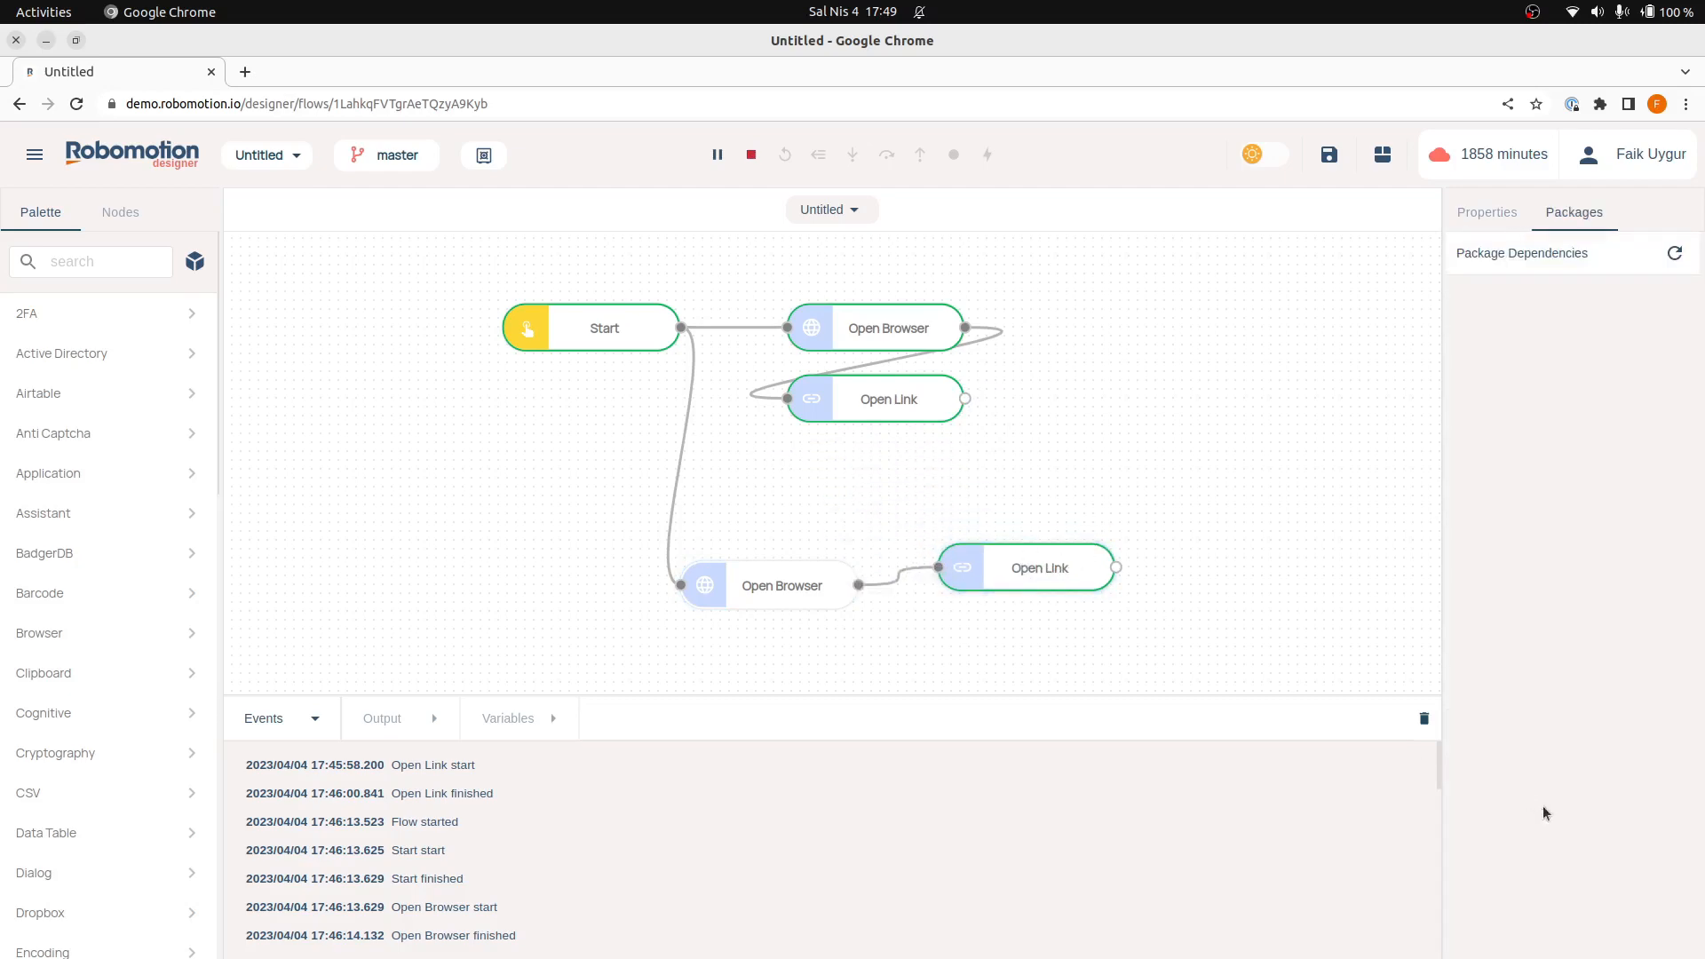
click(1476, 807)
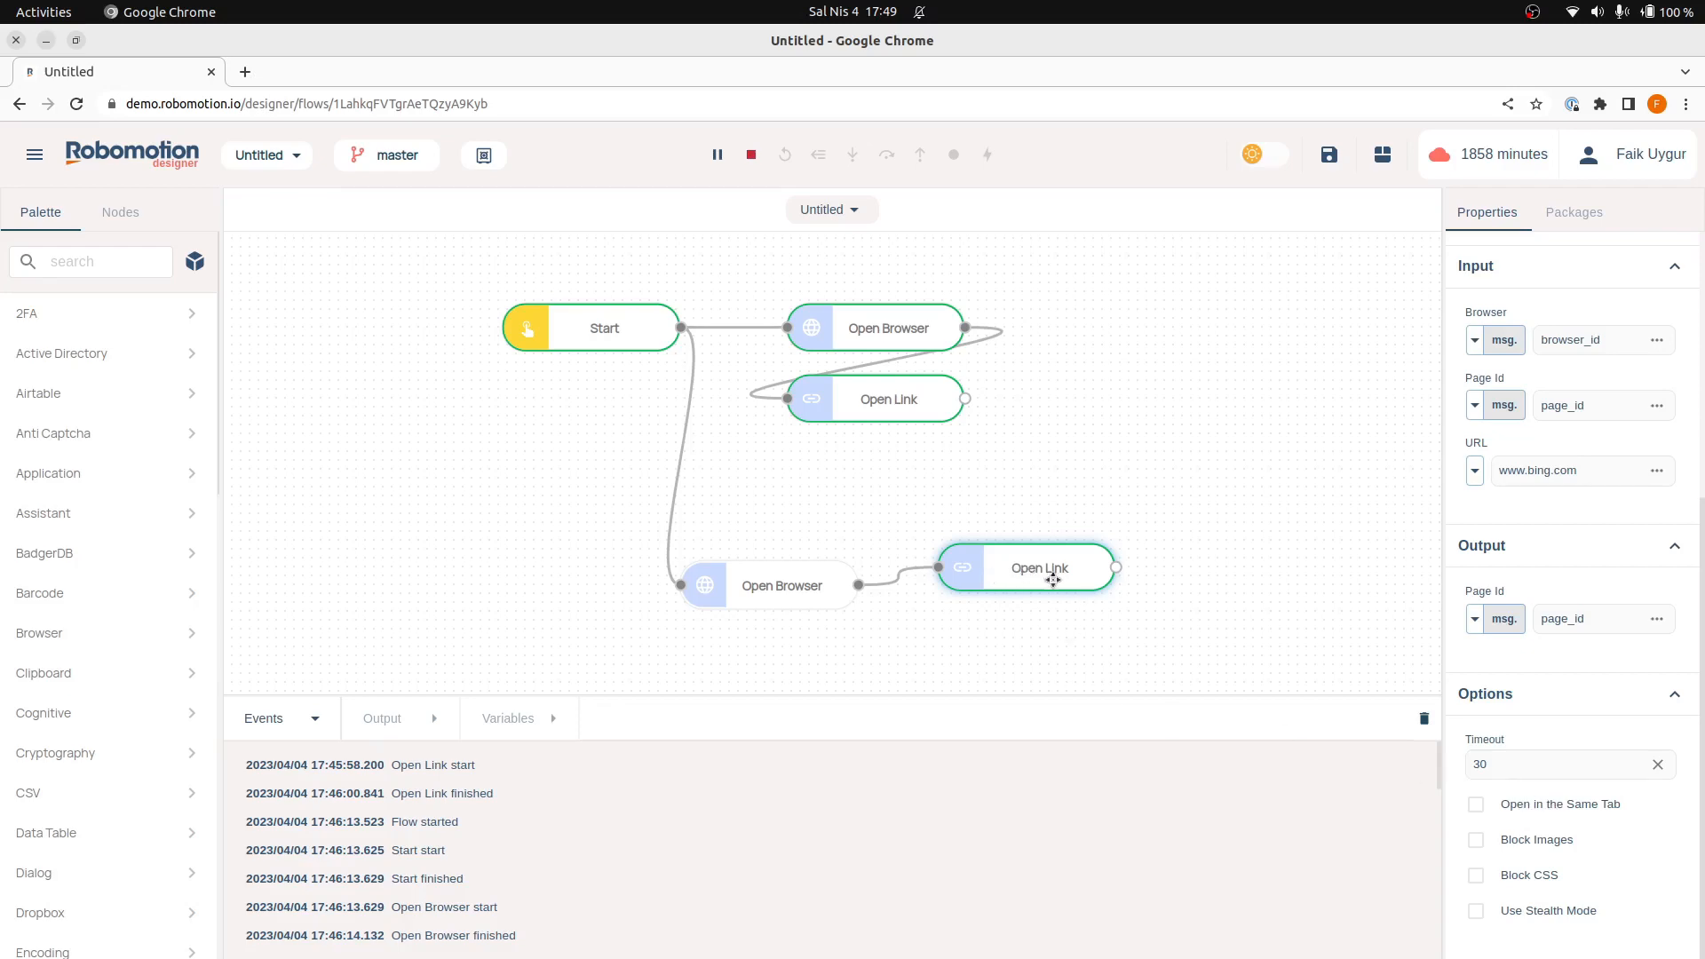
drag(1053, 579, 1052, 597)
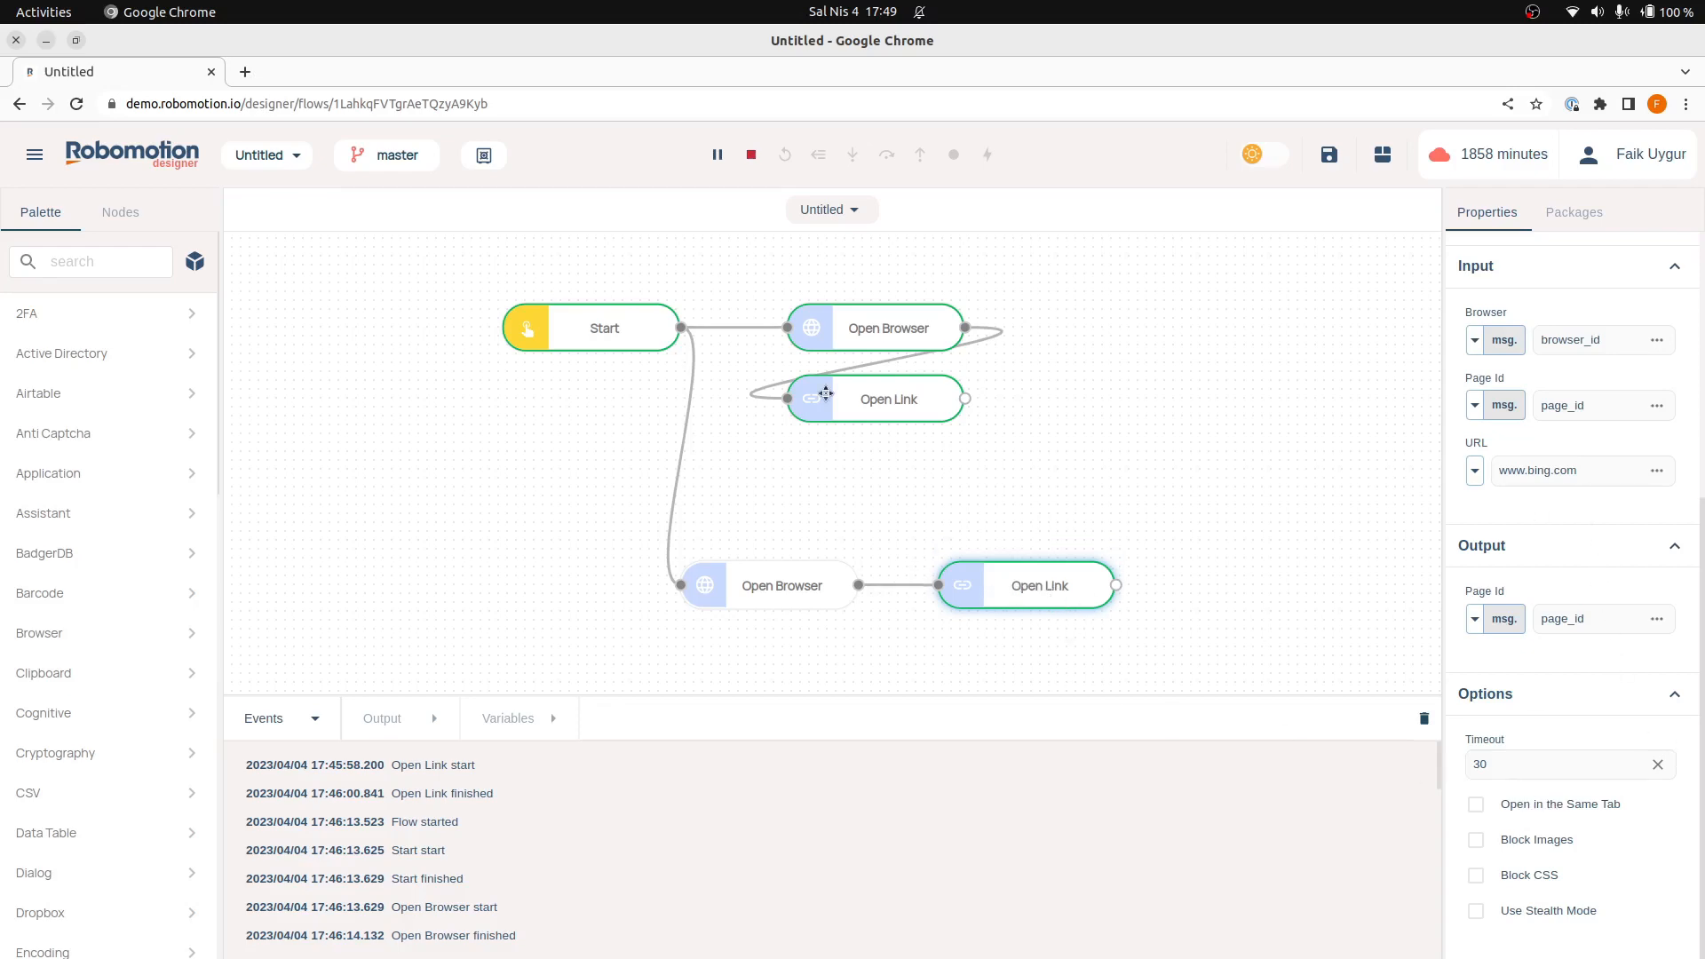
Restart the flow on the desktop robot Fiddler and stop it once the Google and Bing browser windows have loaded
click(751, 154)
click(824, 154)
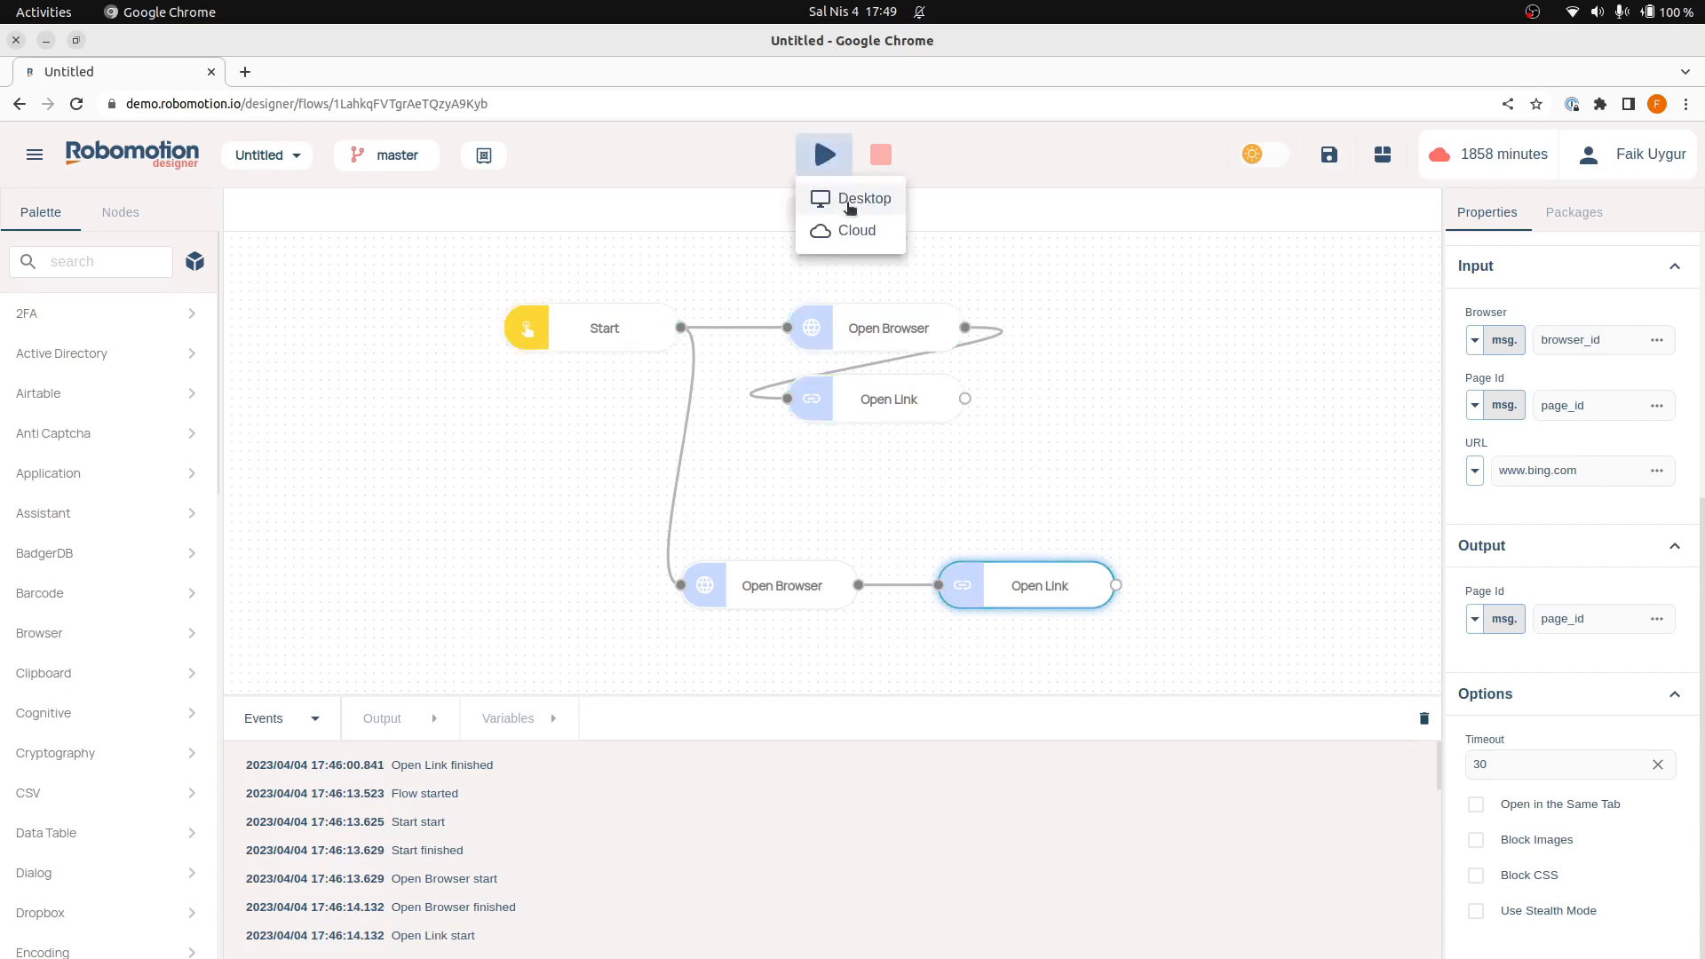
click(850, 200)
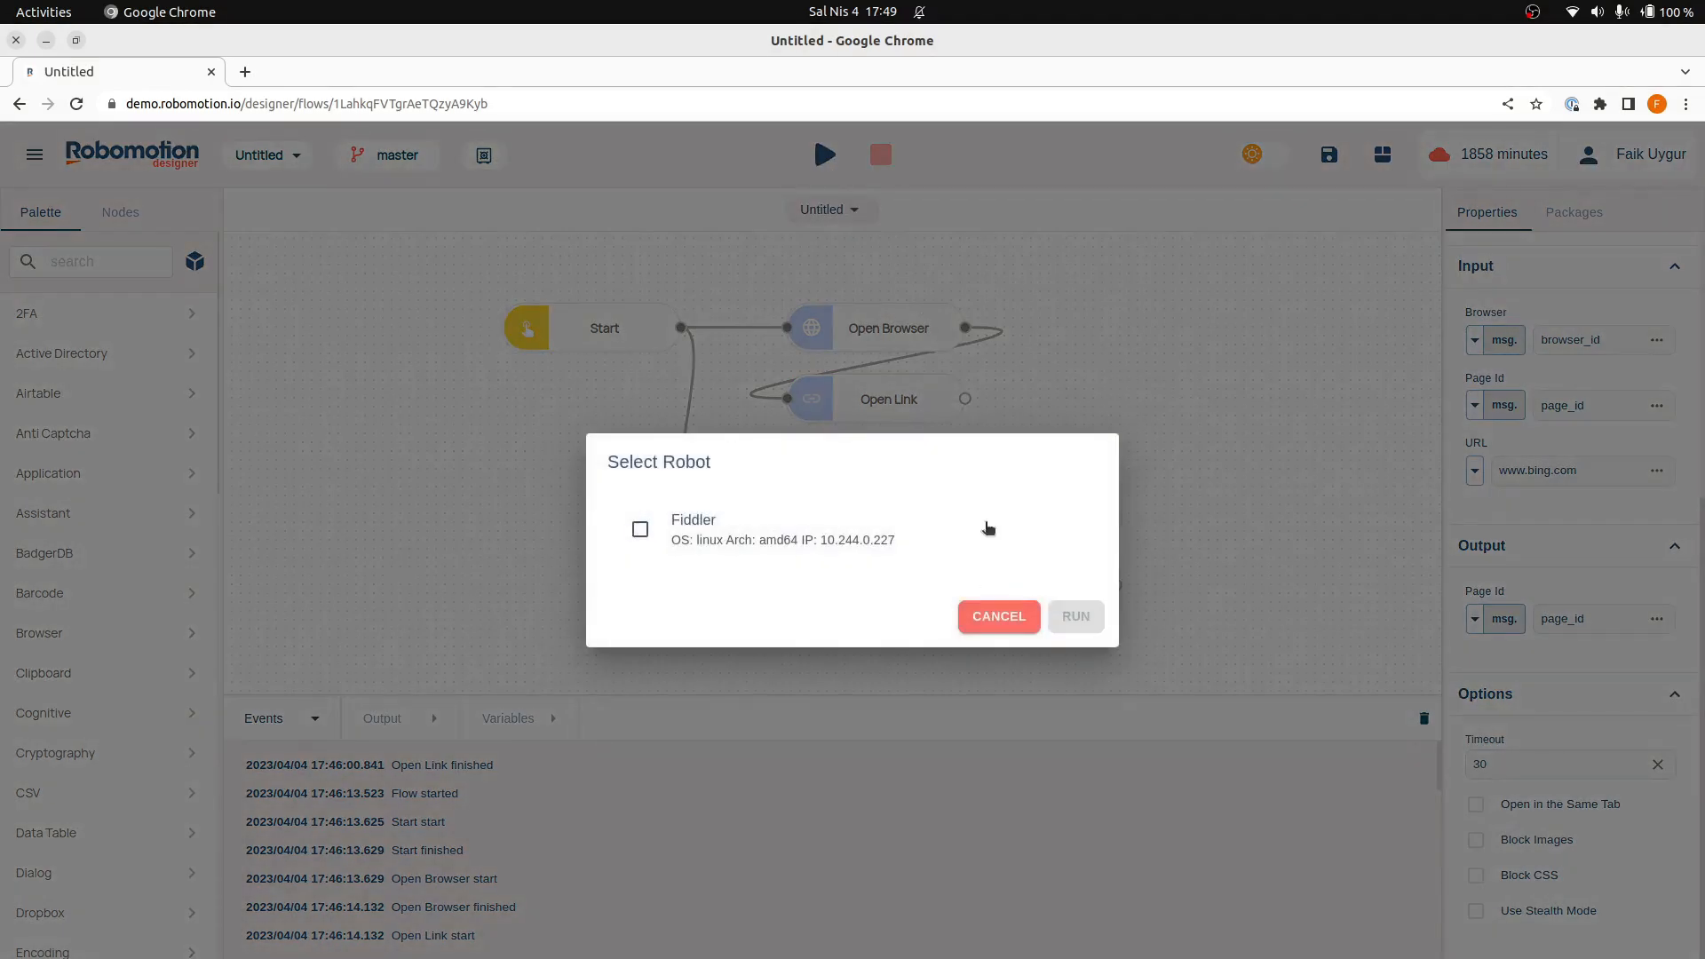
click(782, 552)
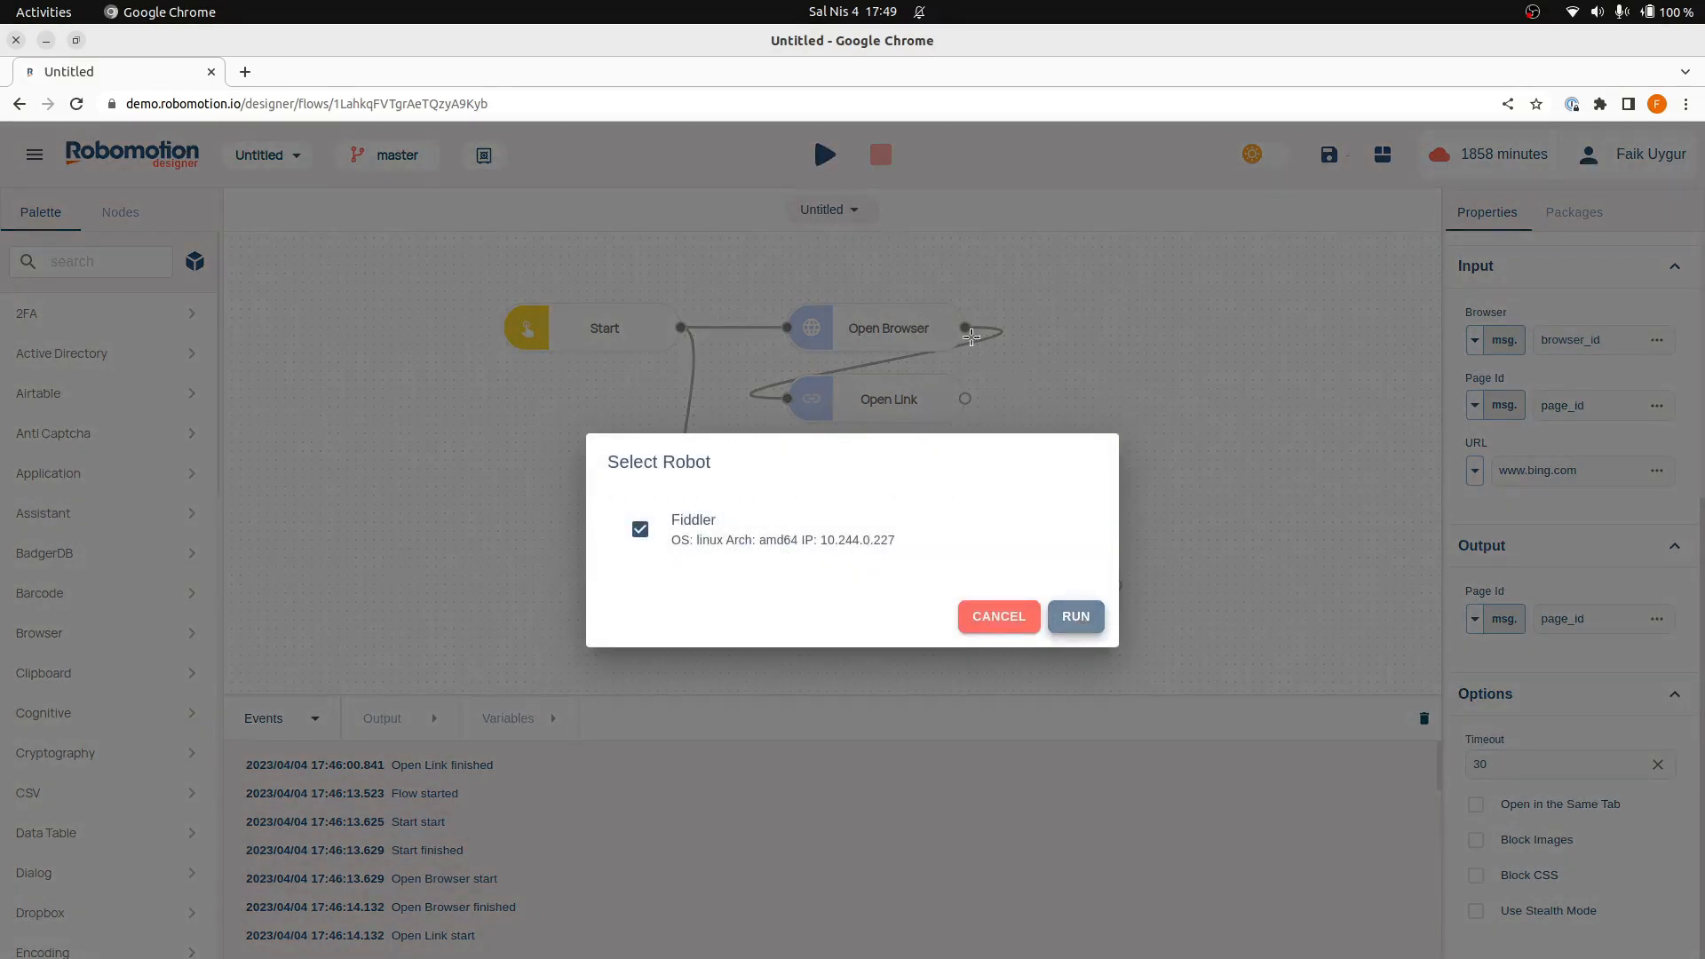
key(Return)
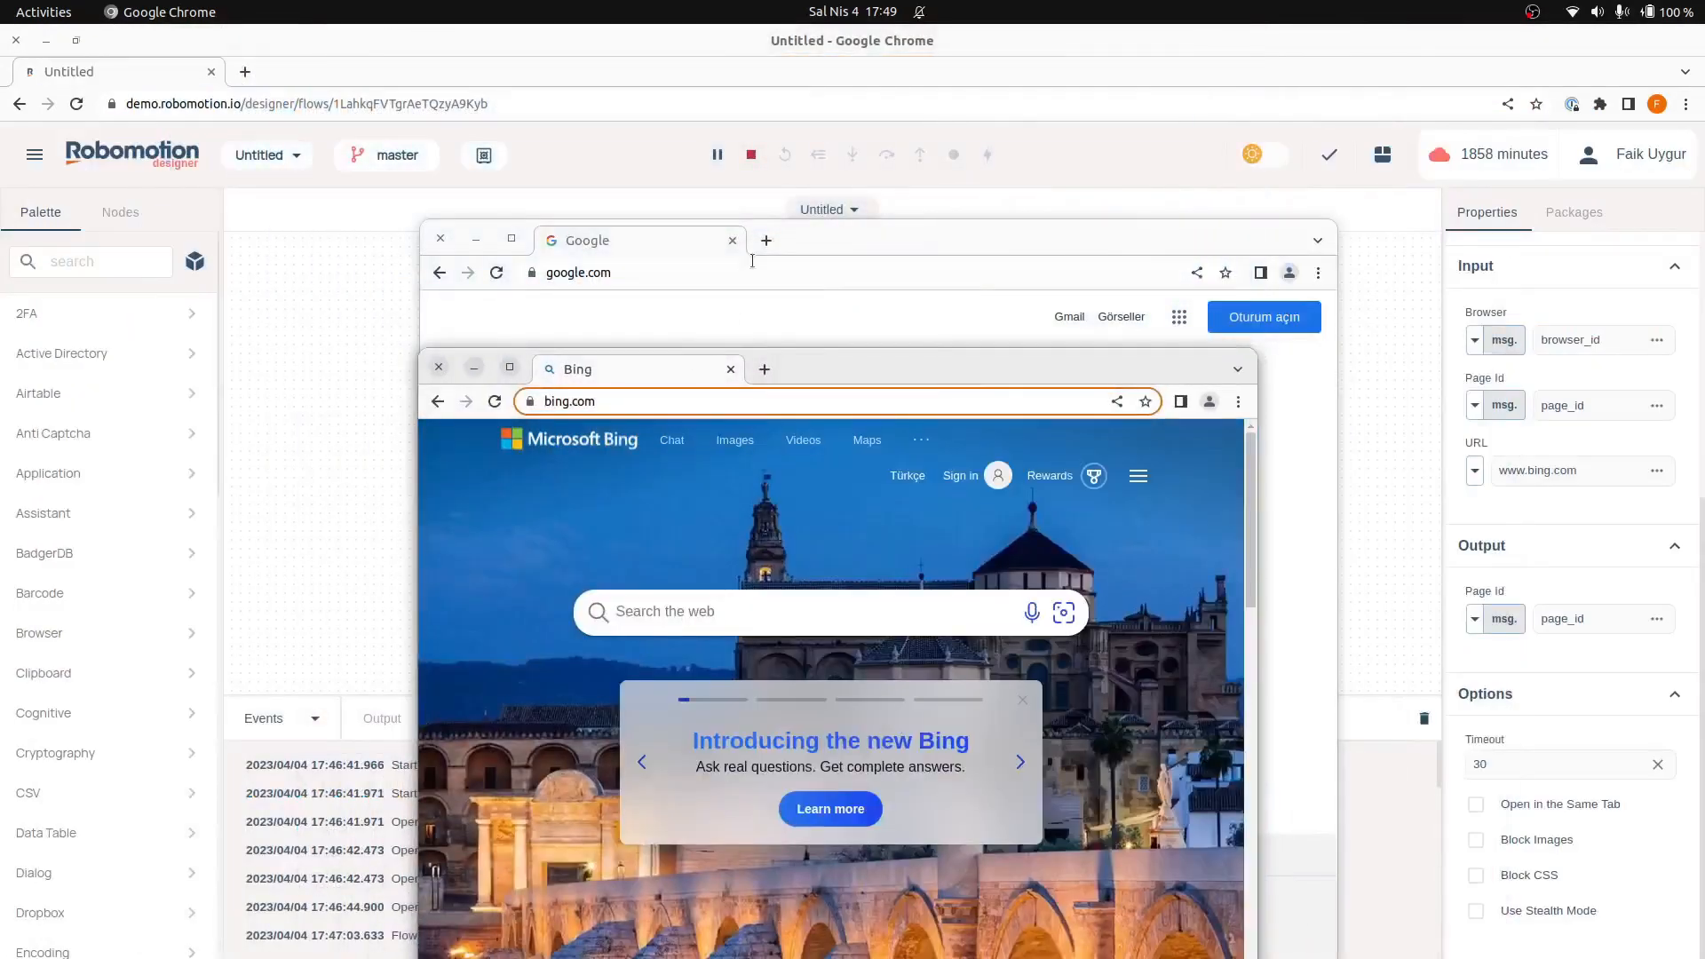
click(751, 156)
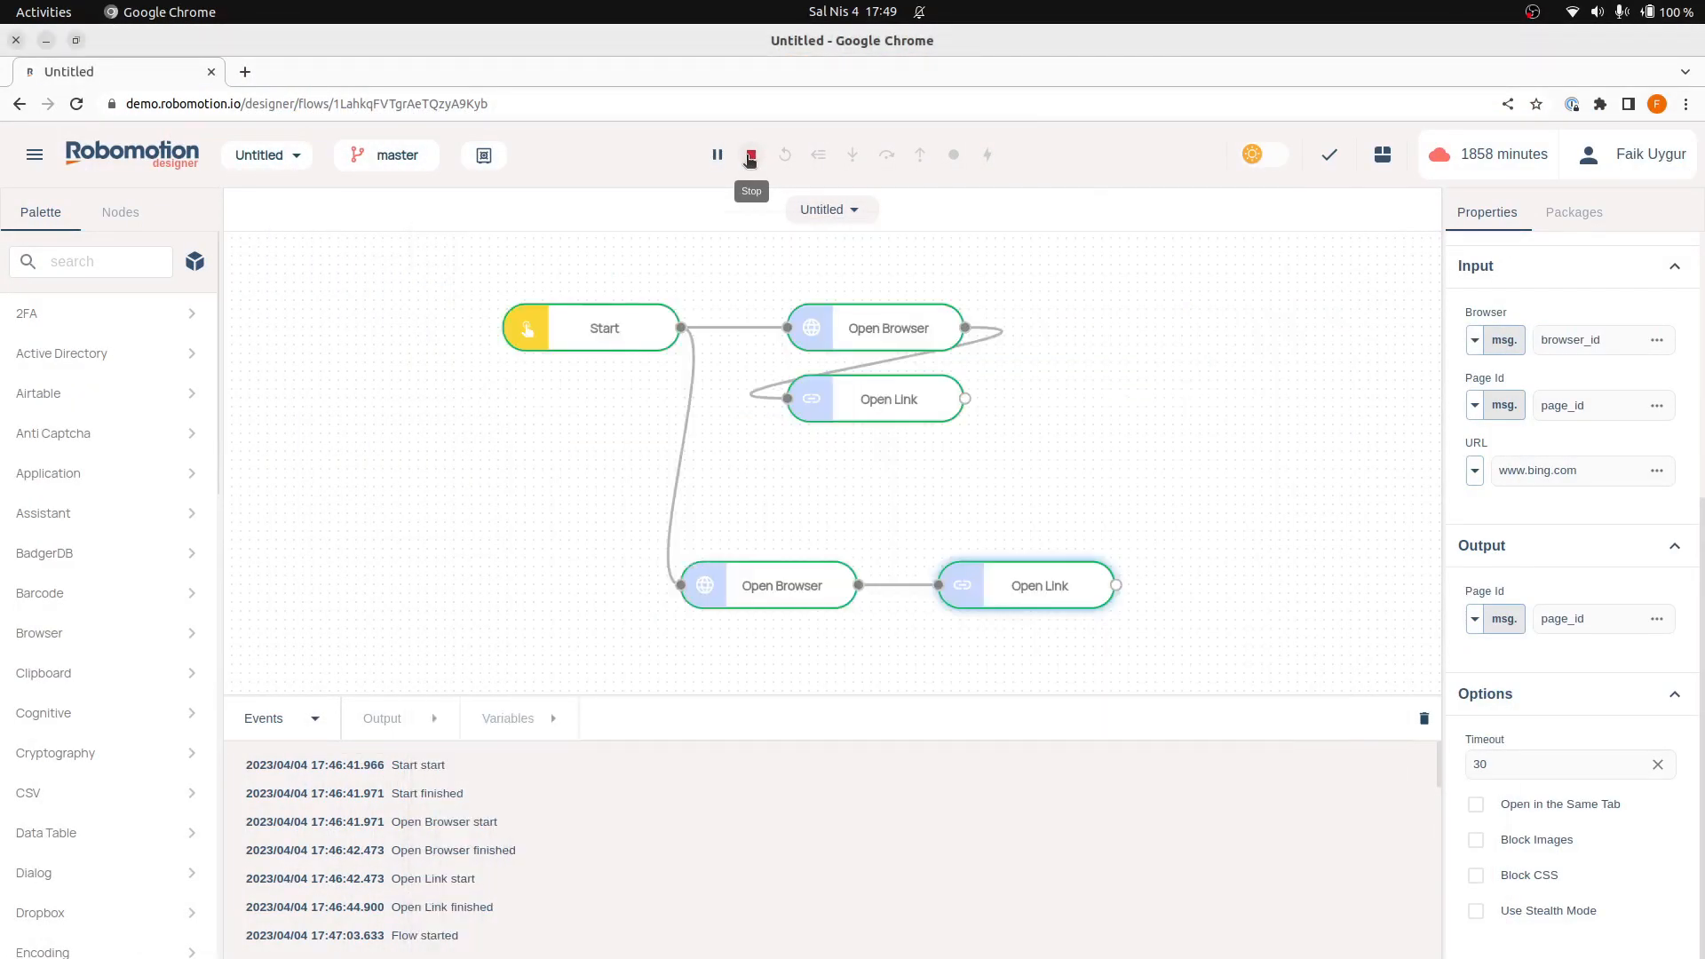